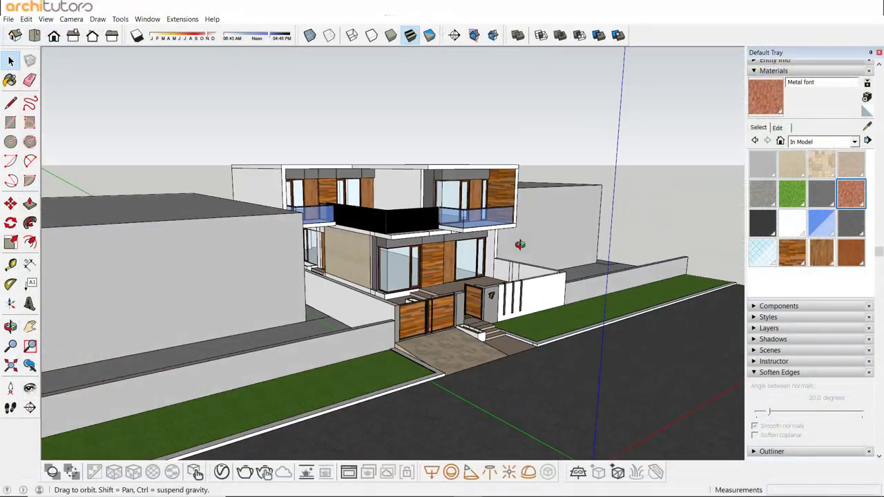
# Orbit the SketchUp house model to a frontal view.
pyautogui.moveTo(520, 244)
pyautogui.mouseDown()
pyautogui.moveTo(344, 257)
pyautogui.moveTo(197, 126)
pyautogui.mouseUp()
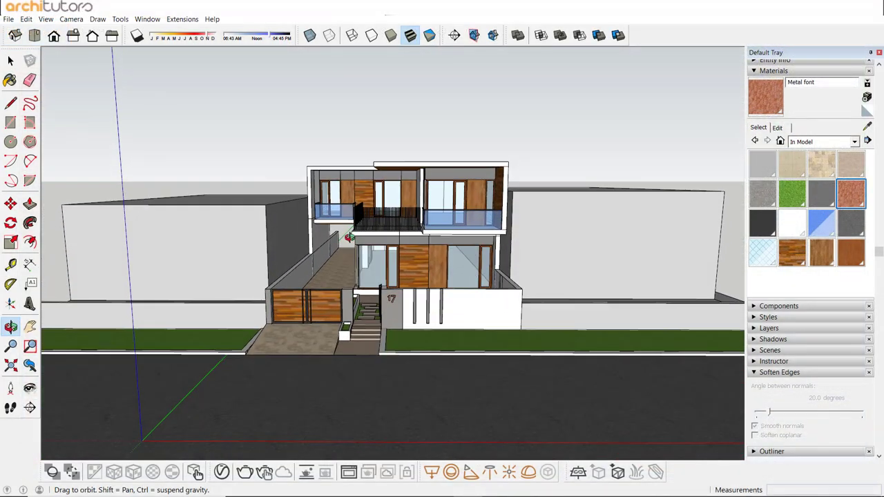
# Export the model as 3DS '17, model town' into Desktop > 17 House project > sketchup to 3ds max 3d export file.
pyautogui.press('space')
pyautogui.click(9, 19)
pyautogui.moveTo(27, 174)
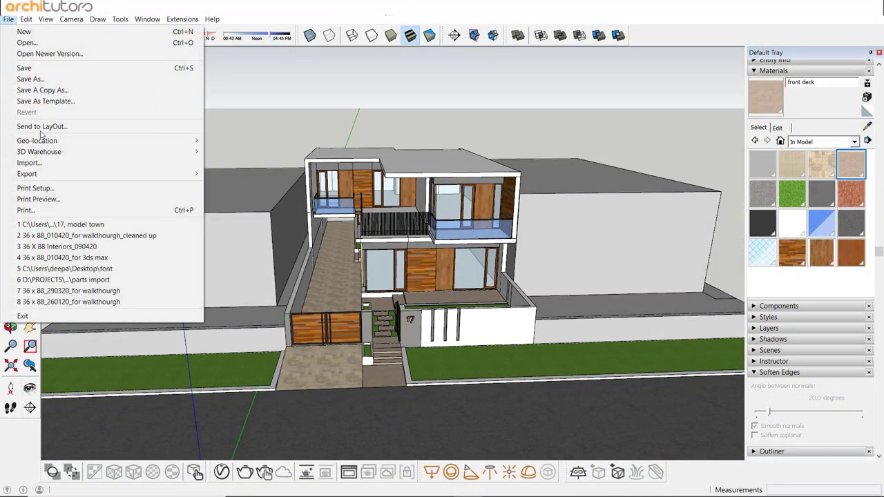
pyautogui.click(231, 173)
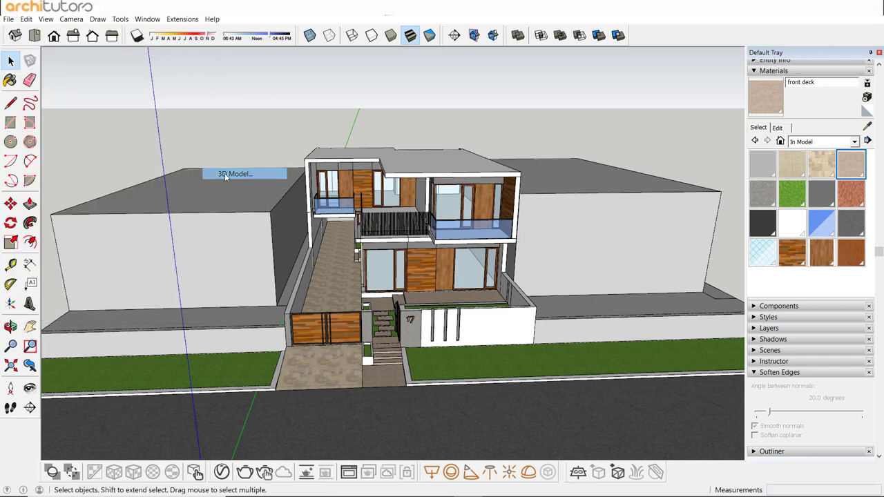
pyautogui.click(314, 190)
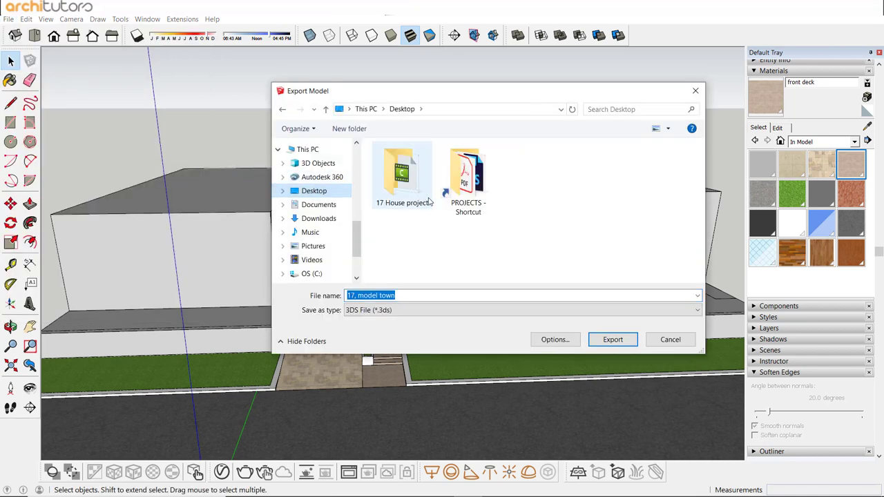
pyautogui.doubleClick(400, 193)
pyautogui.doubleClick(467, 201)
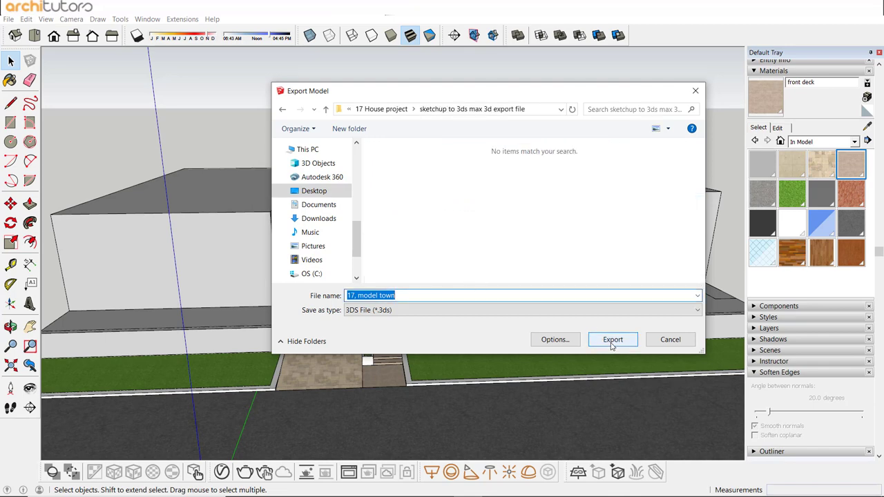
pyautogui.click(612, 343)
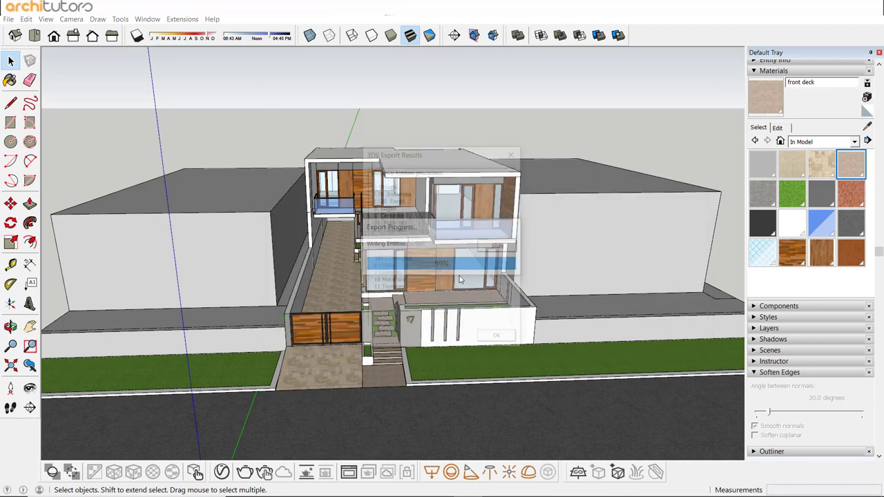
pyautogui.click(501, 341)
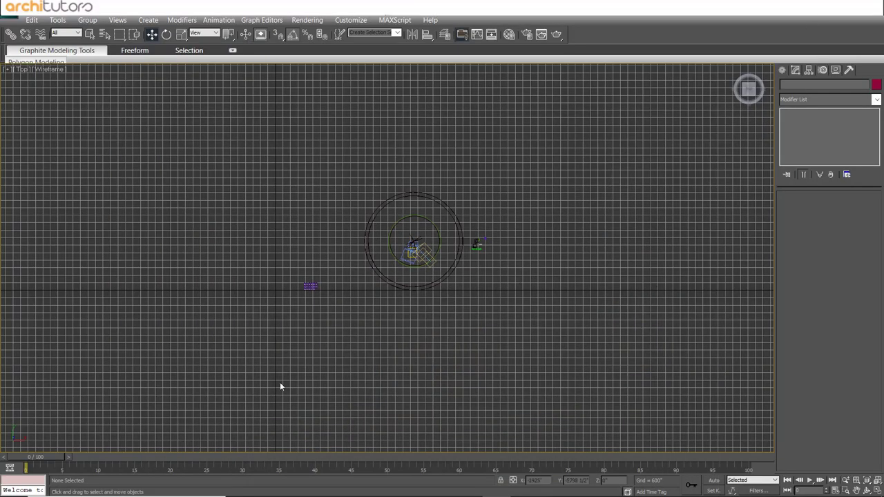
# Choose '17, model town.3ds' for import from the Application menu's Import command.
pyautogui.moveTo(280, 385); pyautogui.dragTo(326, 385, button='middle')
pyautogui.scroll(3, 366, 297)
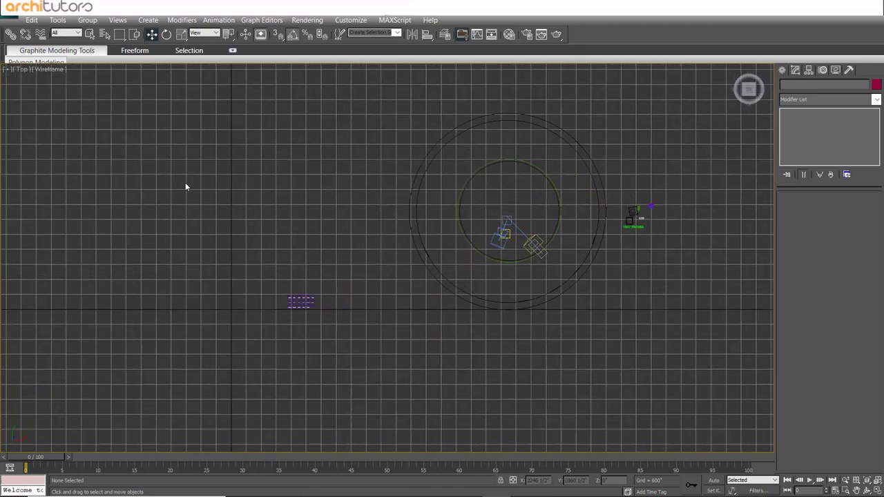
pyautogui.click(9, 15)
pyautogui.moveTo(39, 165)
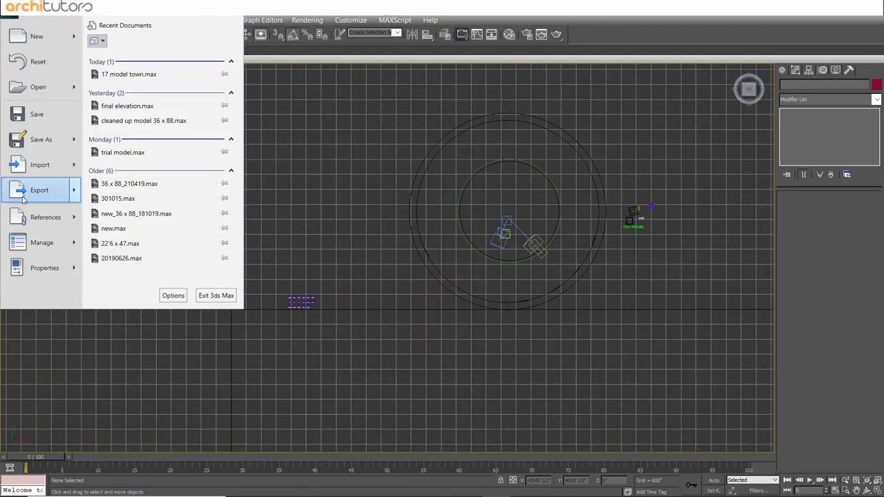
pyautogui.click(123, 58)
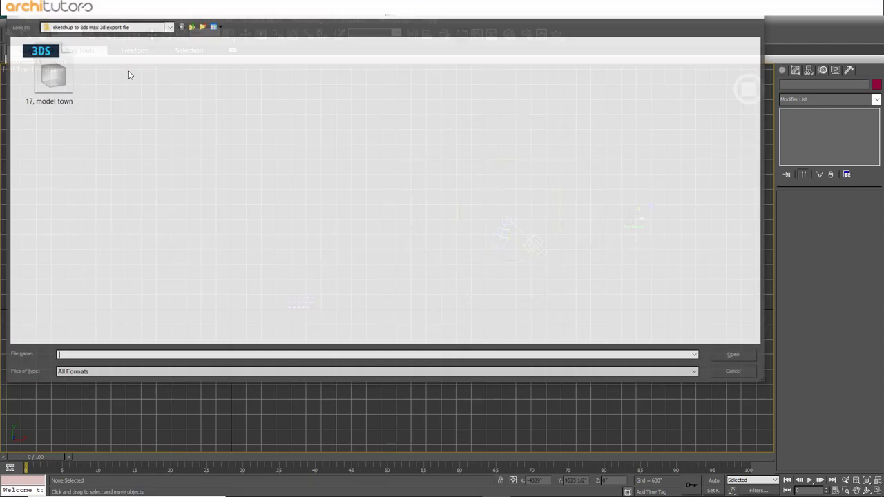
pyautogui.click(735, 356)
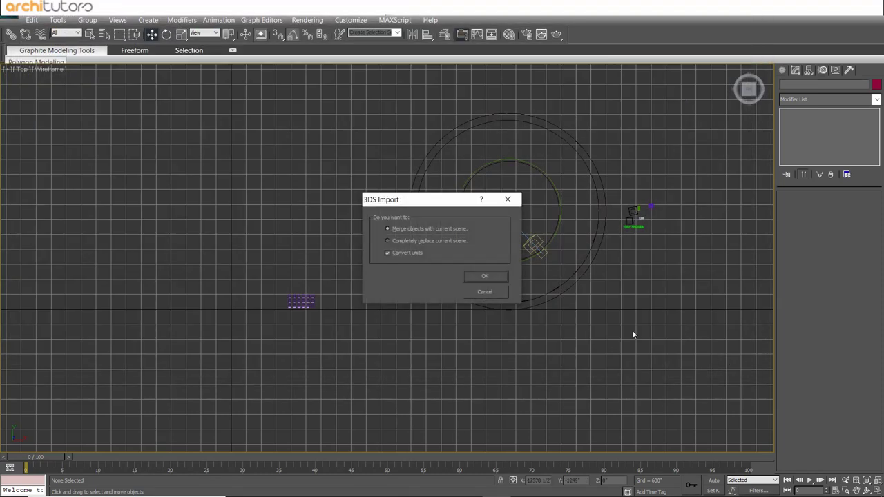
# Merge the imported house and maximize the Perspective view framed on all objects.
pyautogui.click(497, 275)
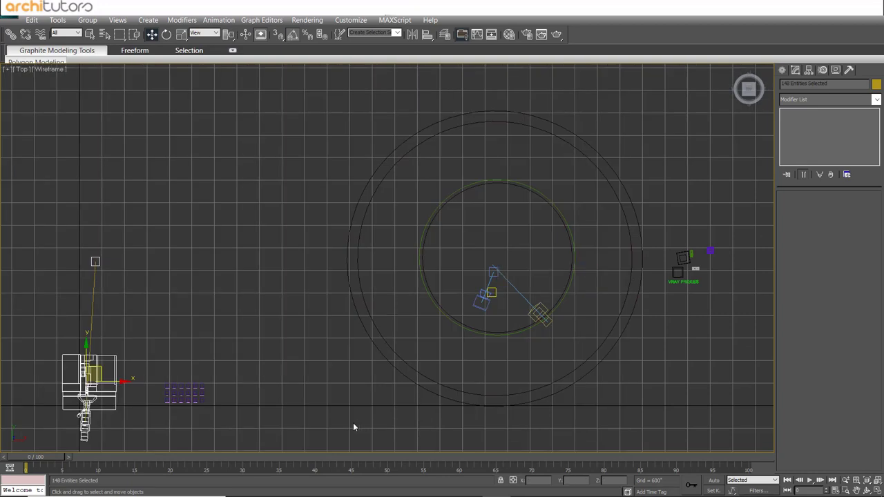
pyautogui.moveTo(235, 409); pyautogui.dragTo(379, 293, button='middle')
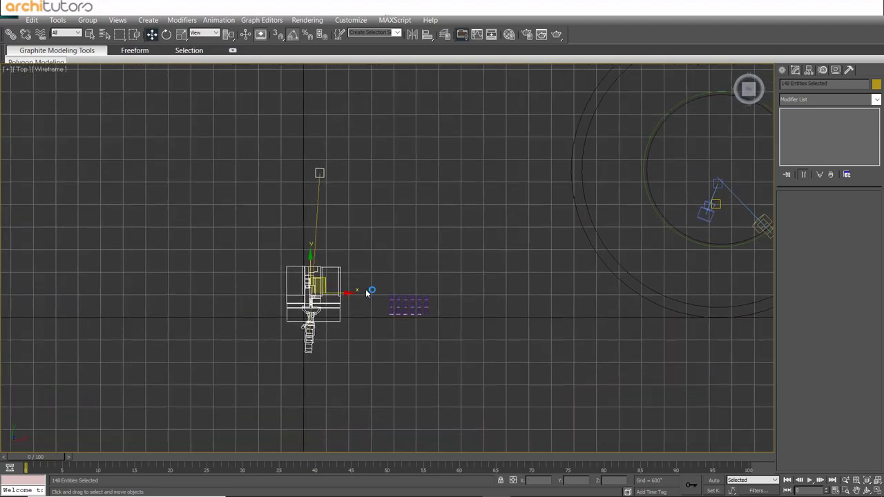
pyautogui.hotkey('alt', 'w')
pyautogui.rightClick(513, 374)
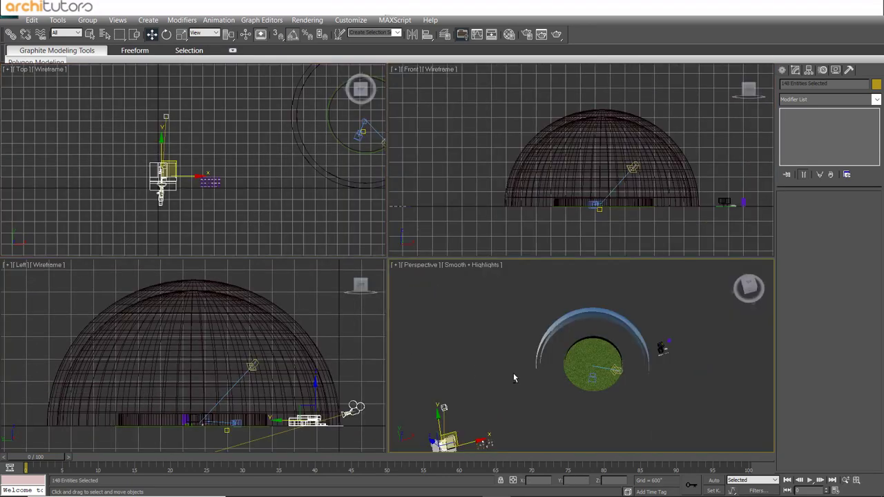
pyautogui.hotkey('alt', 'w')
pyautogui.press('z')
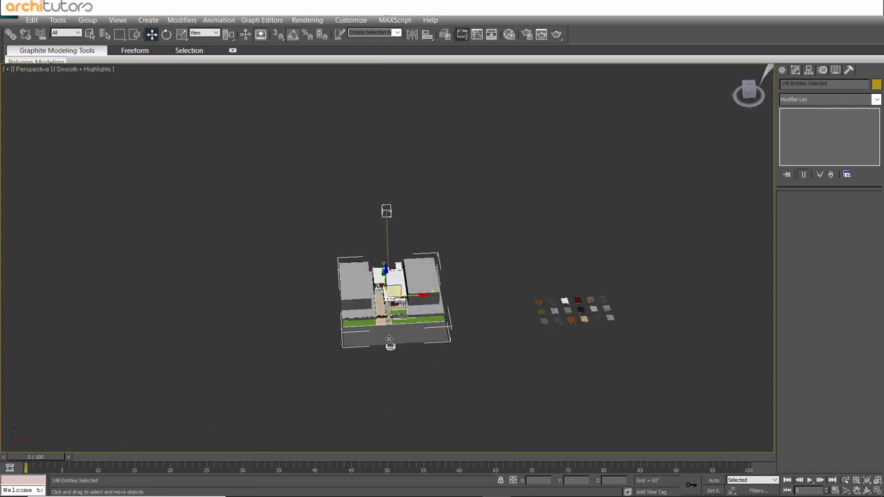
pyautogui.scroll(4, 451, 309)
# Delete the stray camera object near the house.
pyautogui.keyDown('alt'); pyautogui.moveTo(451, 309); pyautogui.dragTo(315, 336, button='middle'); pyautogui.keyUp('alt')
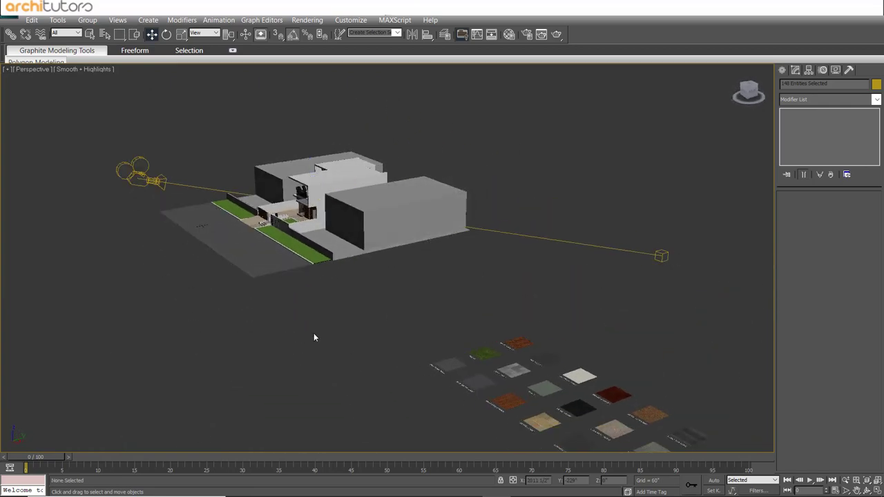
pyautogui.click(316, 336)
pyautogui.click(155, 183)
pyautogui.press('Delete')
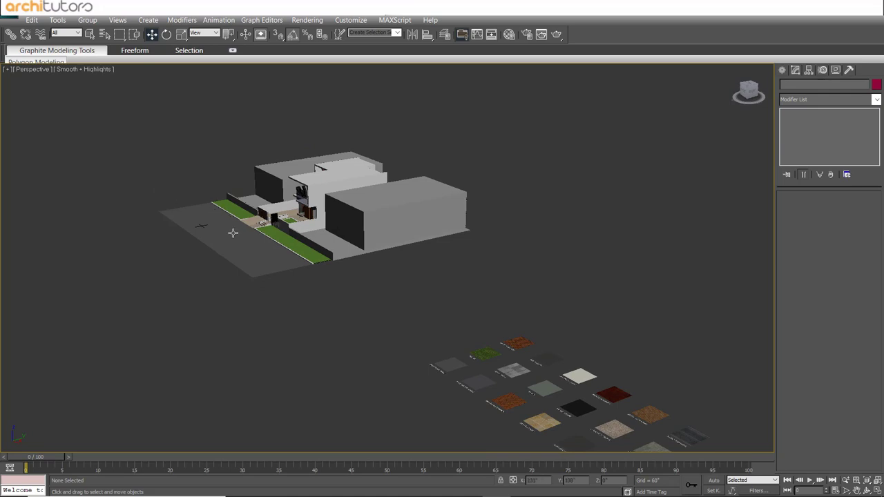
# Orbit and zoom around the house to centre the labelled material swatches in view.
pyautogui.keyDown('alt'); pyautogui.moveTo(233, 233); pyautogui.dragTo(336, 352, button='middle'); pyautogui.keyUp('alt')
pyautogui.scroll(3, 377, 259)
pyautogui.scroll(3, 377, 259)
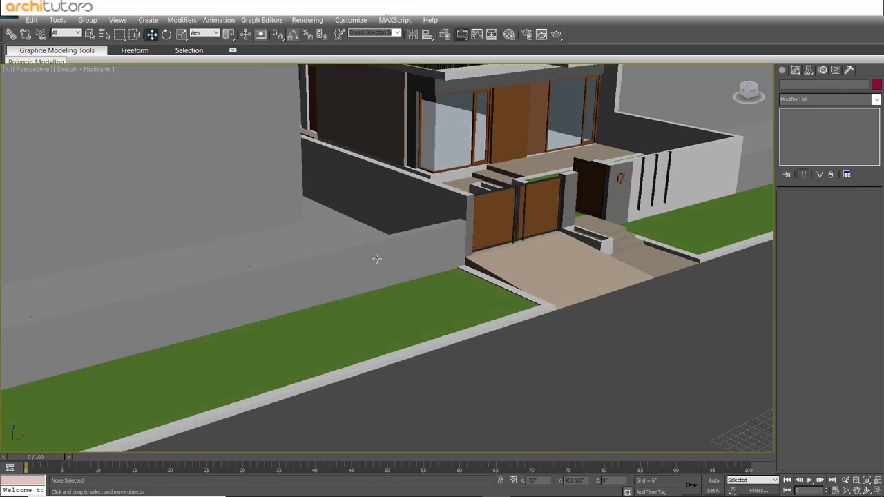
pyautogui.moveTo(376, 259)
pyautogui.keyDown('alt'); pyautogui.mouseDown(button='middle')
pyautogui.moveTo(408, 239)
pyautogui.moveTo(284, 231)
pyautogui.moveTo(311, 242)
pyautogui.mouseUp(button='middle'); pyautogui.keyUp('alt')
pyautogui.scroll(-3, 283, 231)
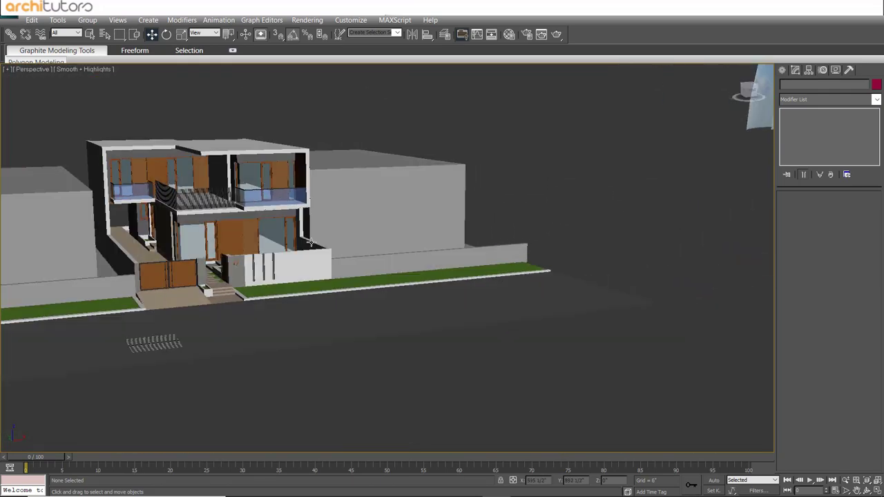
pyautogui.scroll(-3, 536, 228)
pyautogui.moveTo(536, 229)
pyautogui.keyDown('alt'); pyautogui.mouseDown(button='middle')
pyautogui.moveTo(405, 249)
pyautogui.moveTo(505, 275)
pyautogui.moveTo(456, 266)
pyautogui.mouseUp(button='middle'); pyautogui.keyUp('alt')
pyautogui.scroll(3, 550, 267)
pyautogui.scroll(2, 495, 278)
pyautogui.scroll(2, 458, 258)
pyautogui.scroll(2, 415, 279)
pyautogui.moveTo(579, 291); pyautogui.dragTo(513, 286, button='middle')
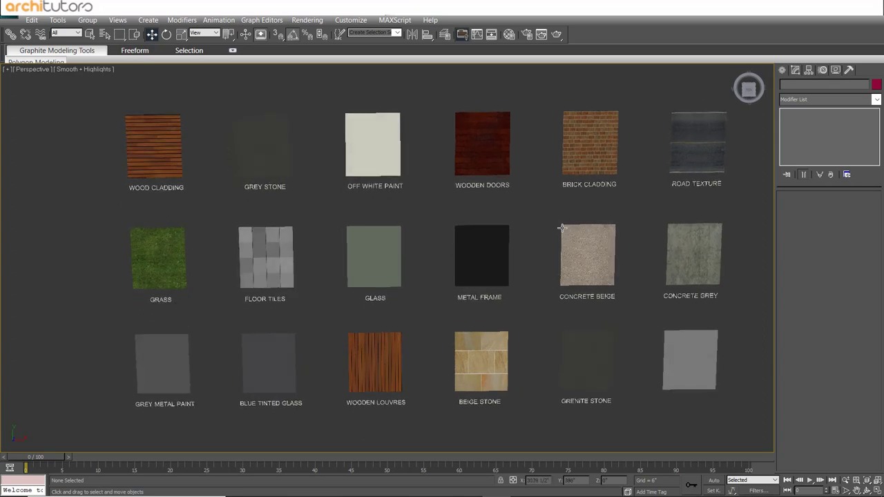
# Open the Material Editor and pan back toward the house.
pyautogui.scroll(-2, 397, 282)
pyautogui.moveTo(397, 283); pyautogui.dragTo(347, 269, button='middle')
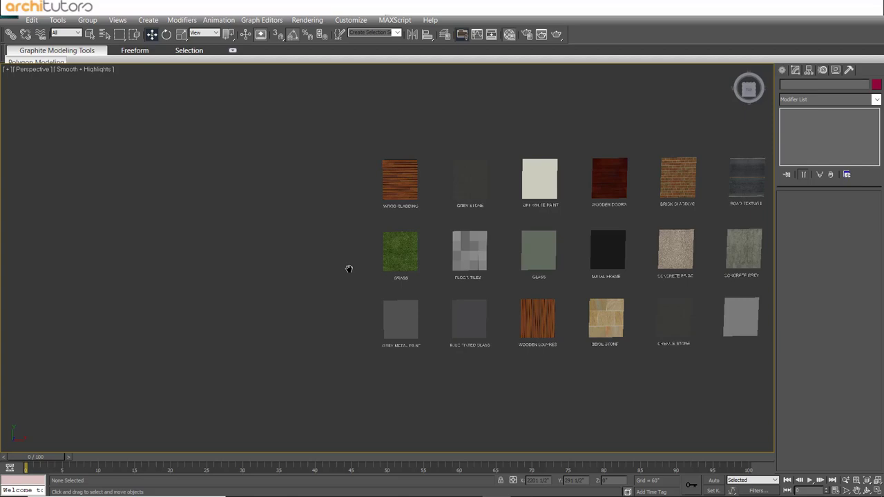
pyautogui.press('m')
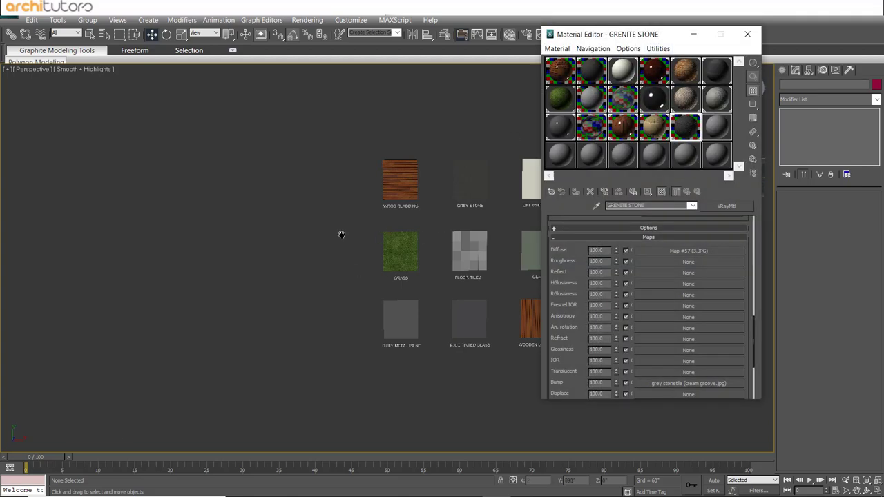
pyautogui.moveTo(341, 233)
pyautogui.mouseDown(button='middle')
pyautogui.moveTo(270, 239)
pyautogui.moveTo(321, 266)
pyautogui.moveTo(279, 308)
pyautogui.moveTo(248, 259)
pyautogui.mouseUp(button='middle')
pyautogui.scroll(-3, 270, 239)
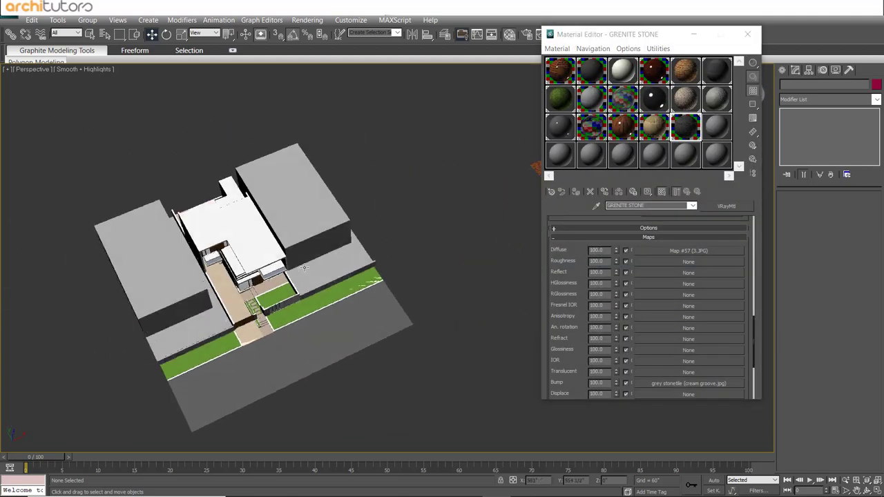
# Zoom in on the balcony railing, then orbit to a front view of the house.
pyautogui.click(248, 259)
pyautogui.press('z')
pyautogui.scroll(-5, 307, 267)
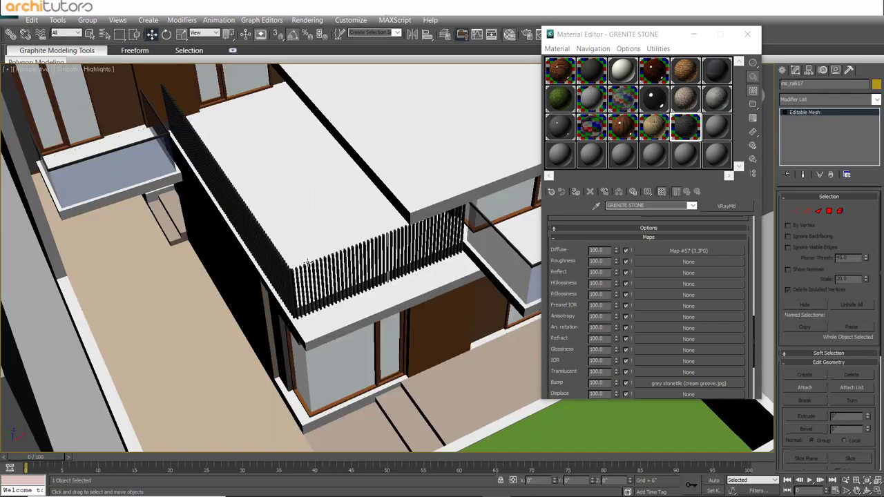
pyautogui.moveTo(308, 267)
pyautogui.keyDown('alt'); pyautogui.mouseDown(button='middle')
pyautogui.moveTo(314, 299)
pyautogui.moveTo(359, 270)
pyautogui.mouseUp(button='middle'); pyautogui.keyUp('alt')
pyautogui.scroll(2, 298, 278)
pyautogui.moveTo(608, 34); pyautogui.dragTo(722, 55)
# Select a house object and arm the eyedropper on an empty Default material slot.
pyautogui.keyDown('alt'); pyautogui.moveTo(414, 262); pyautogui.dragTo(444, 262, button='middle'); pyautogui.keyUp('alt')
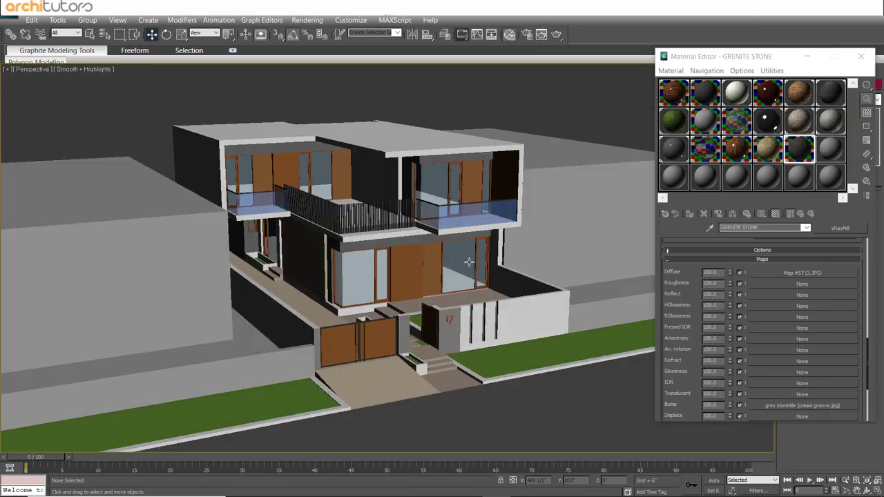
pyautogui.click(421, 259)
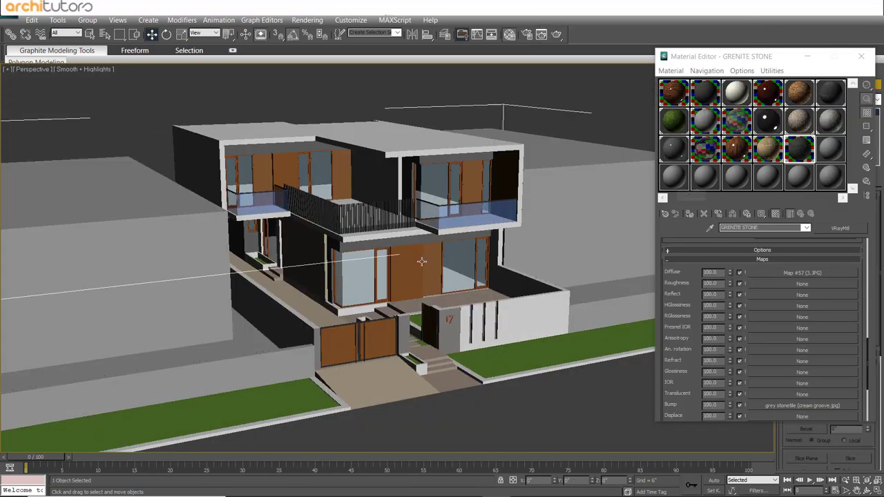
pyautogui.click(672, 178)
pyautogui.click(709, 228)
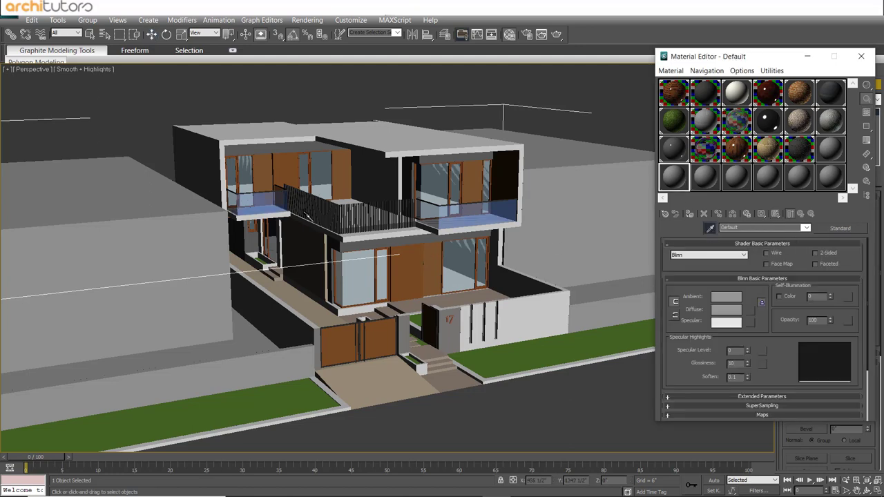
# Pick the house's multi-material and set wood_doo (ID 6) to an instanced WOODEN DOORS VRayMtl.
pyautogui.click(275, 157)
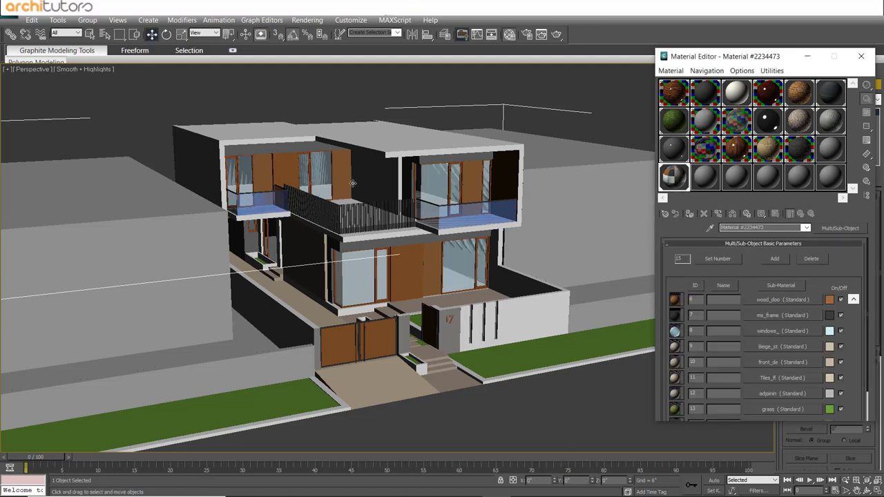
pyautogui.click(787, 299)
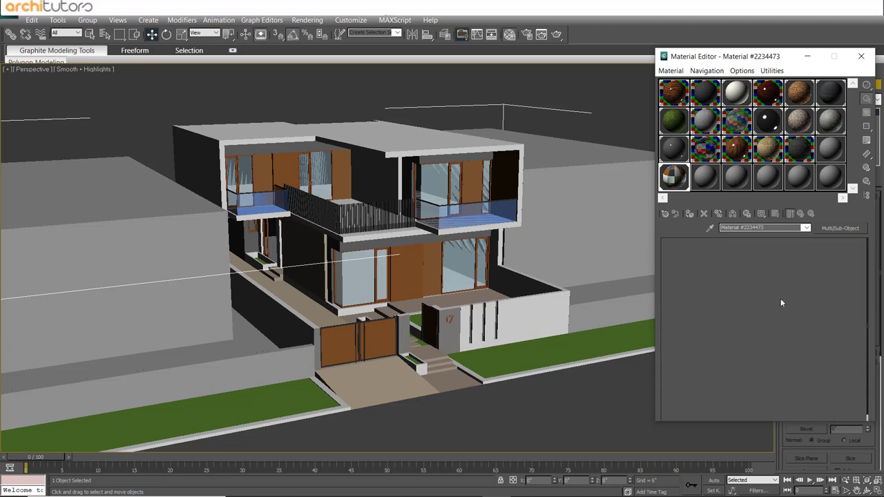
pyautogui.click(839, 229)
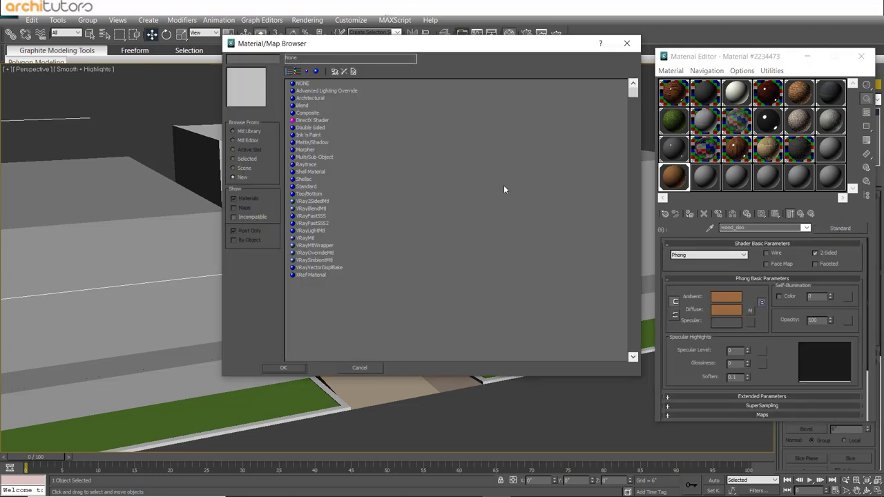
pyautogui.click(247, 140)
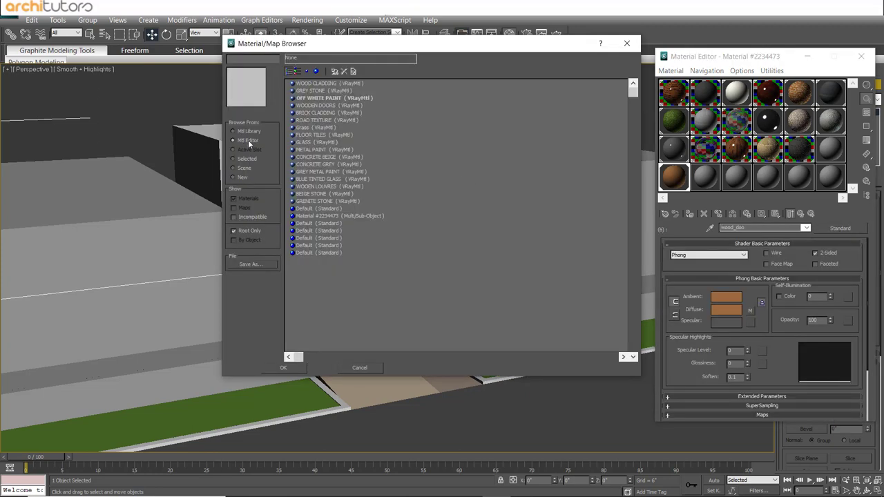
pyautogui.click(318, 106)
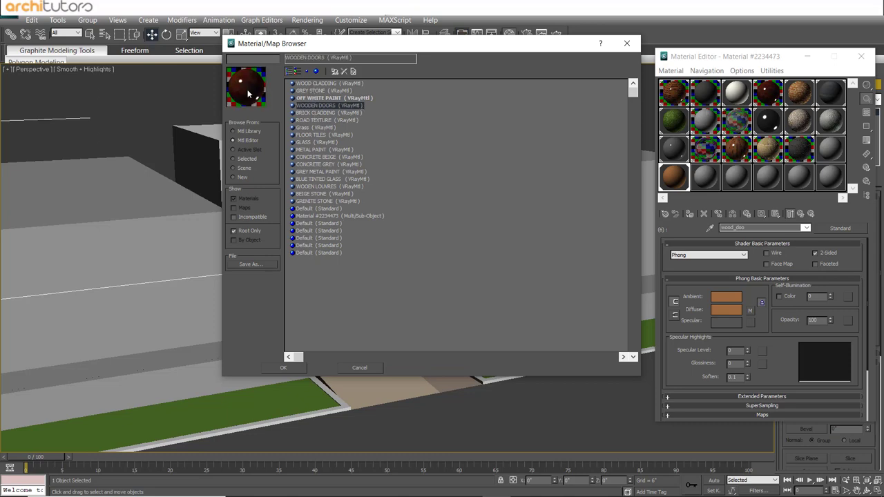
pyautogui.click(291, 368)
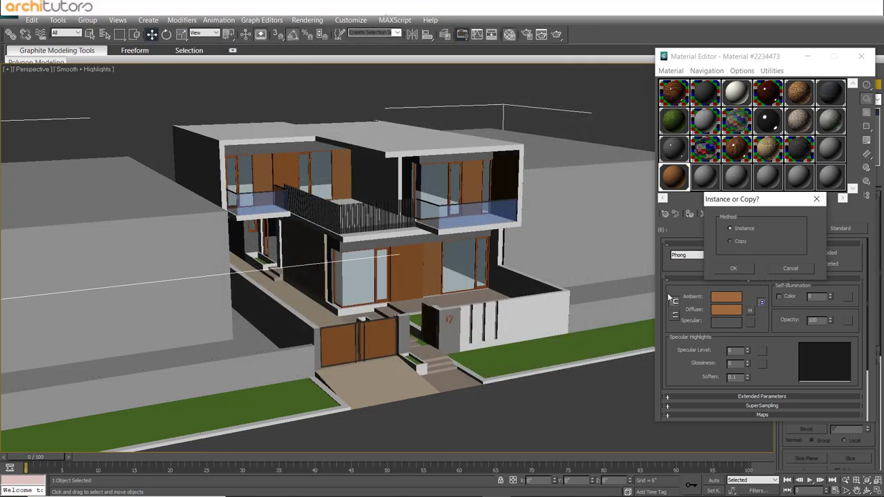
pyautogui.click(733, 268)
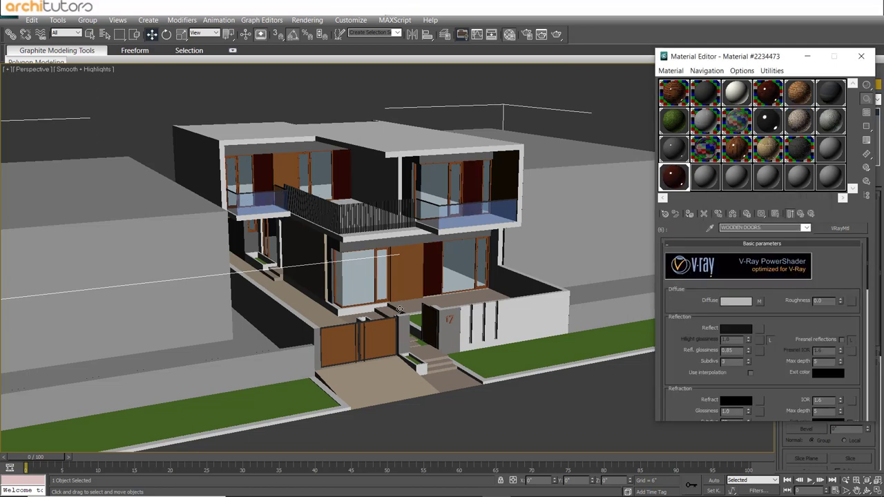
pyautogui.click(800, 214)
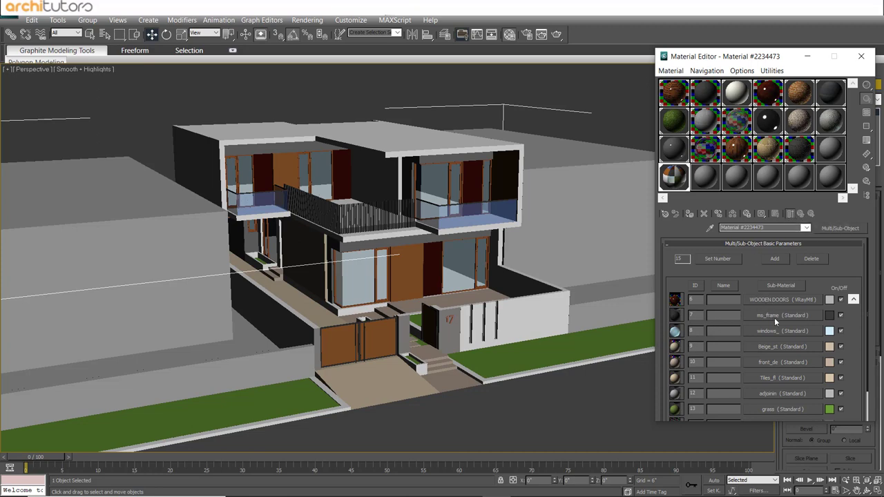
# Set the railing_ sub-material (ID 1) to an instanced BLUE TINTED GLASS VRayMtl.
pyautogui.click(854, 299)
pyautogui.click(854, 299)
pyautogui.click(854, 299)
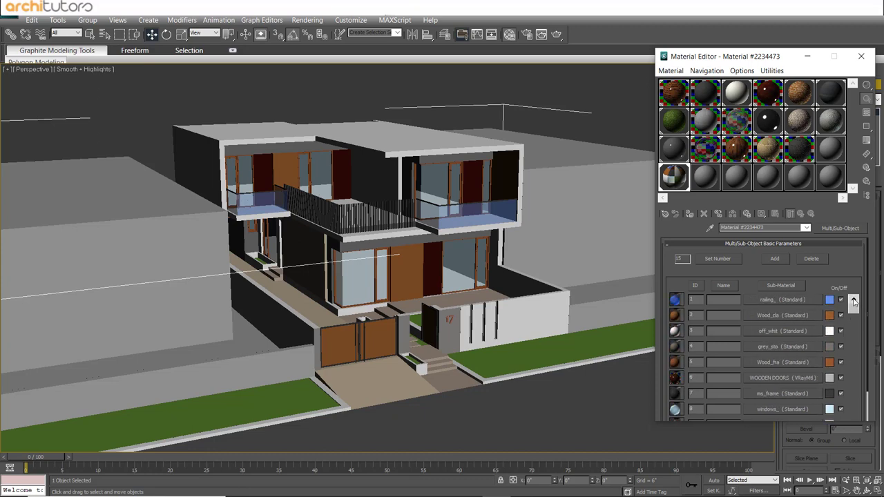
pyautogui.click(769, 299)
pyautogui.click(836, 229)
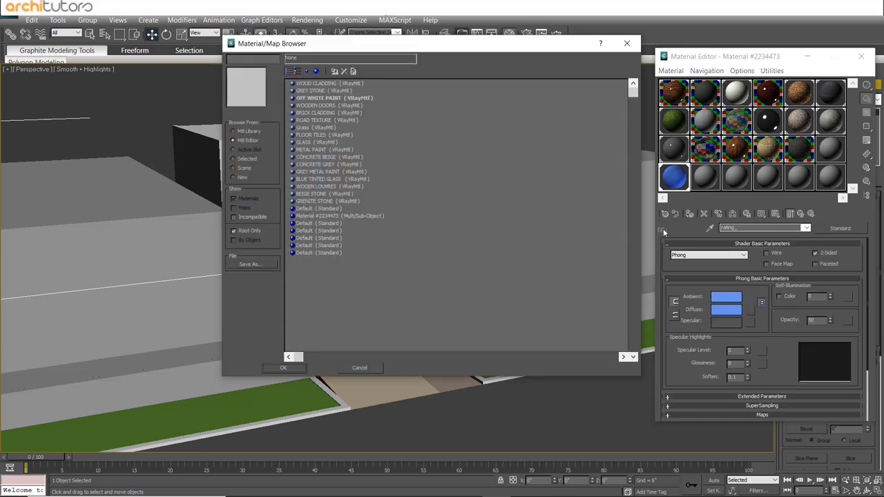
pyautogui.click(315, 182)
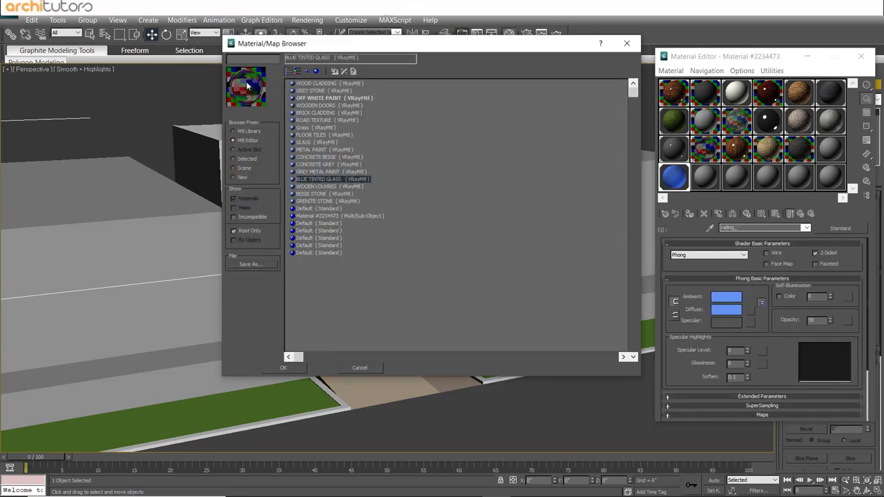
pyautogui.click(296, 368)
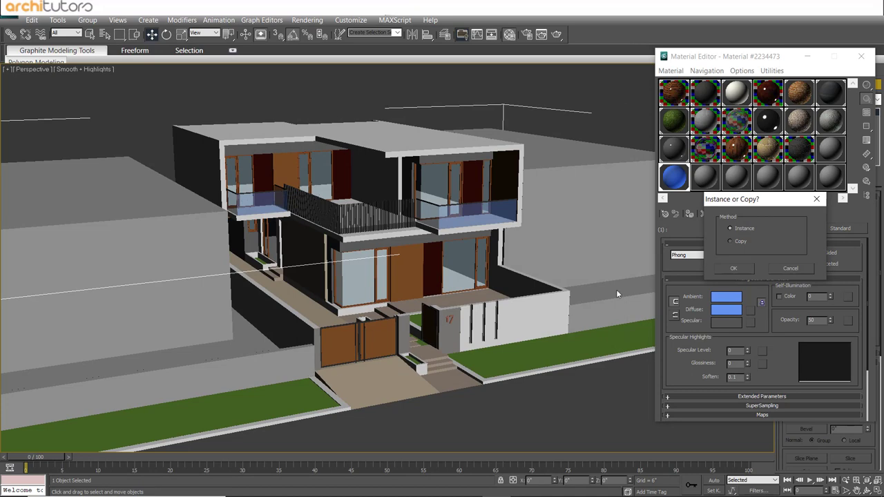
pyautogui.click(727, 269)
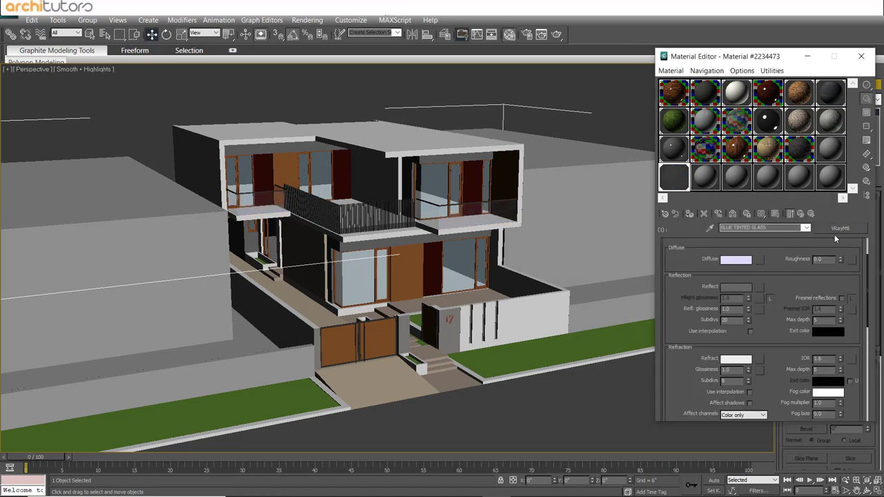
pyautogui.click(803, 215)
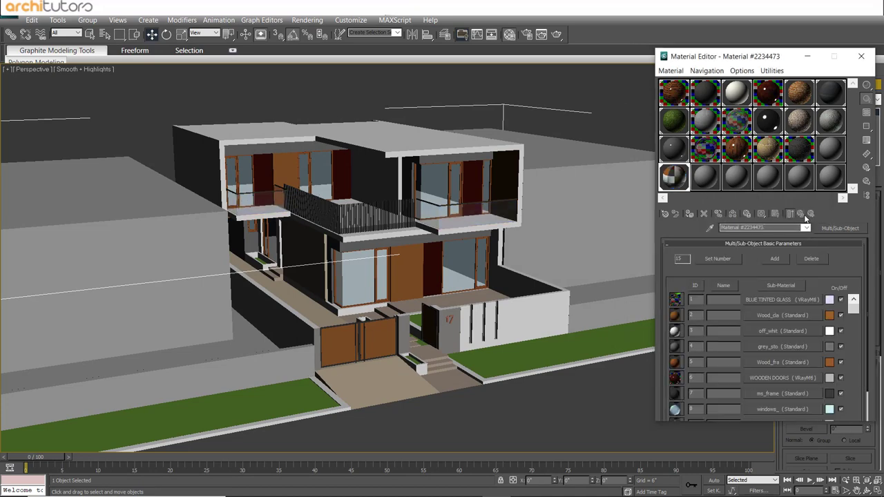
pyautogui.click(773, 315)
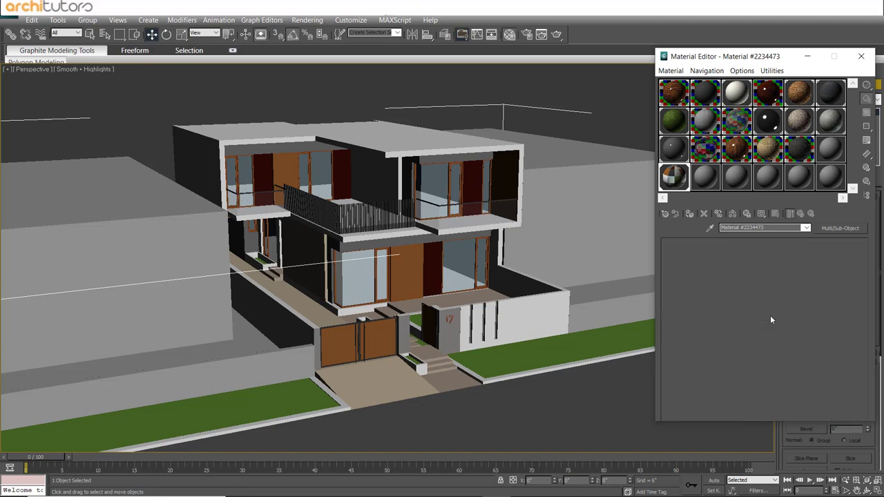
# Set Wood_cla (ID 2) to an instanced WOOD CLADDING VRayMtl and return to the parent list.
pyautogui.click(840, 228)
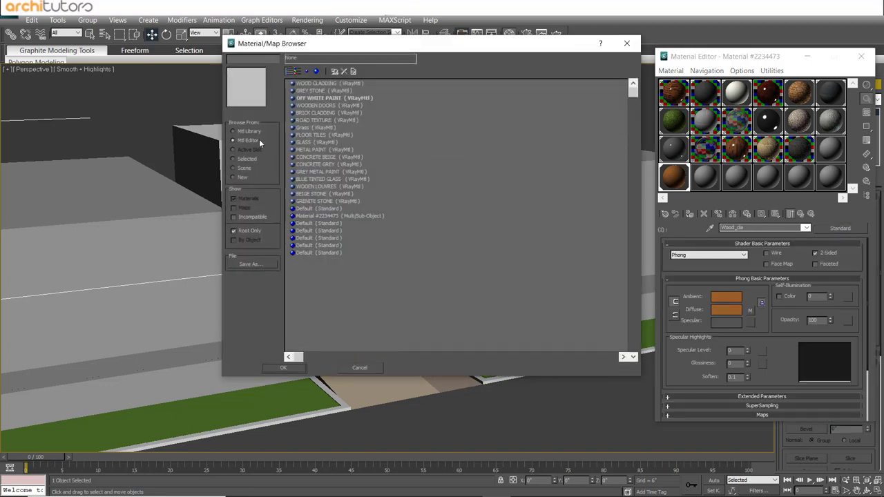
pyautogui.click(322, 112)
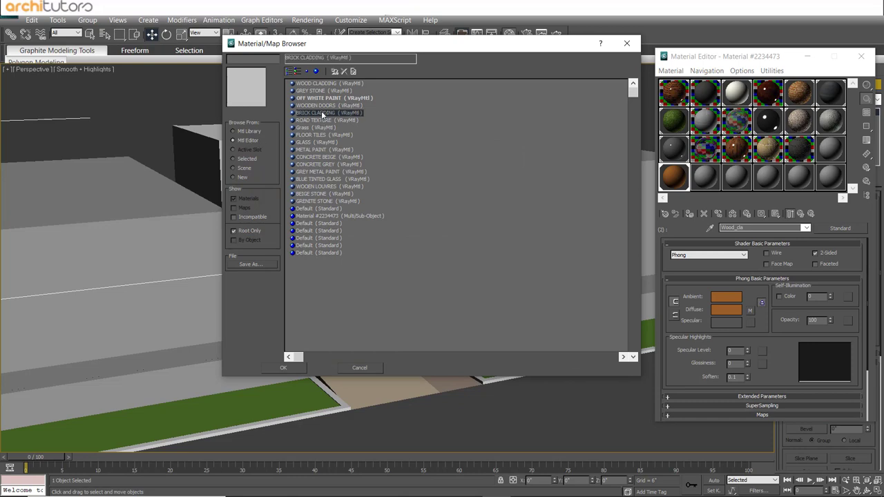
pyautogui.click(321, 83)
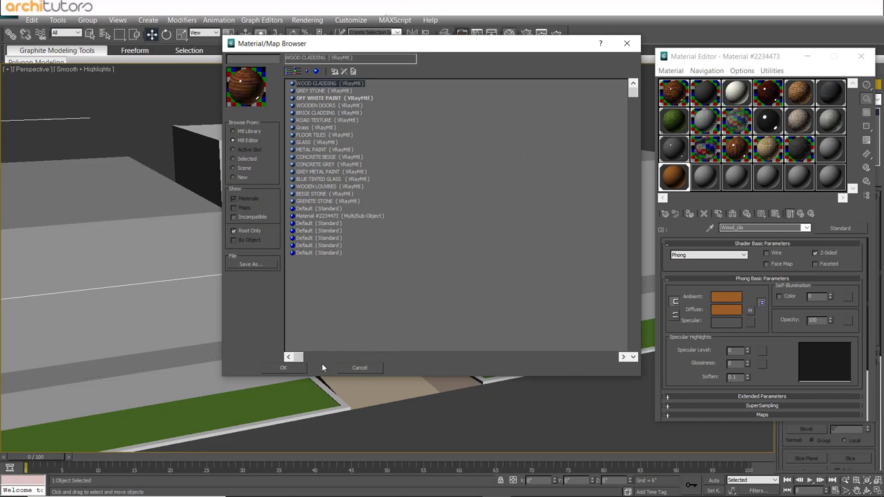
pyautogui.click(297, 369)
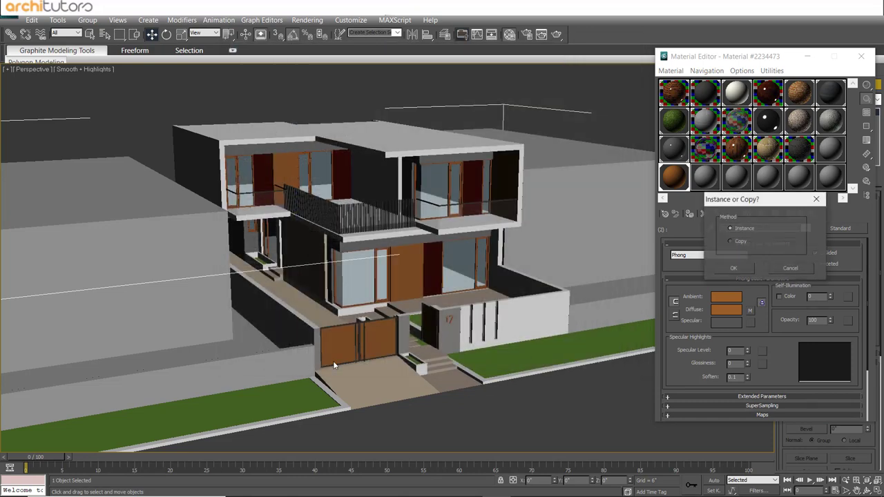
pyautogui.click(734, 268)
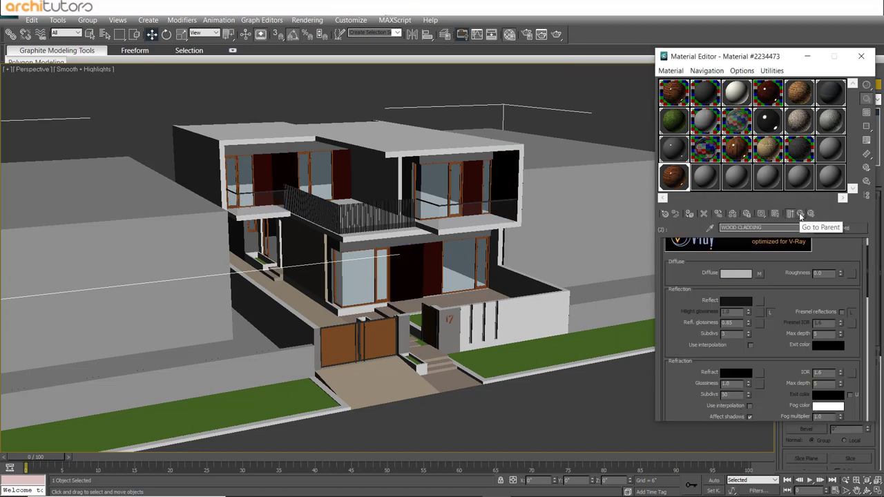
pyautogui.click(800, 214)
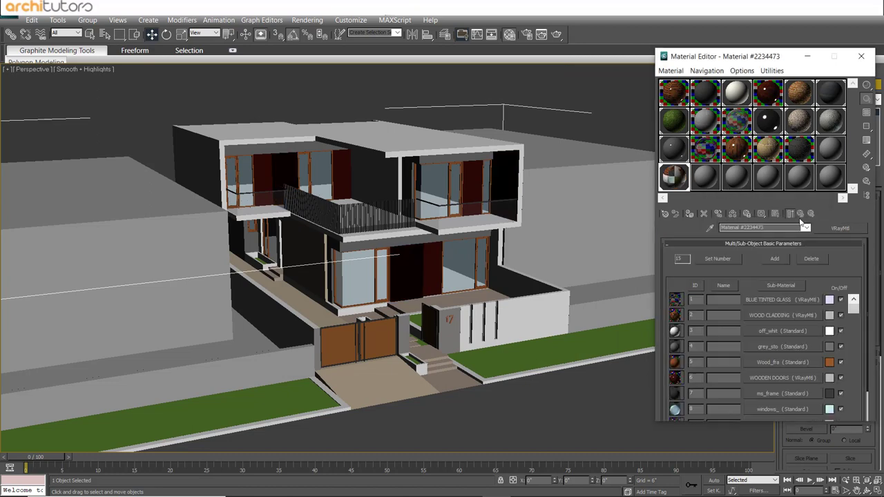
# Replace the off_whit sub-material (ID 3) with an instanced OFF WHITE PAINT VRayMtl.
pyautogui.click(768, 333)
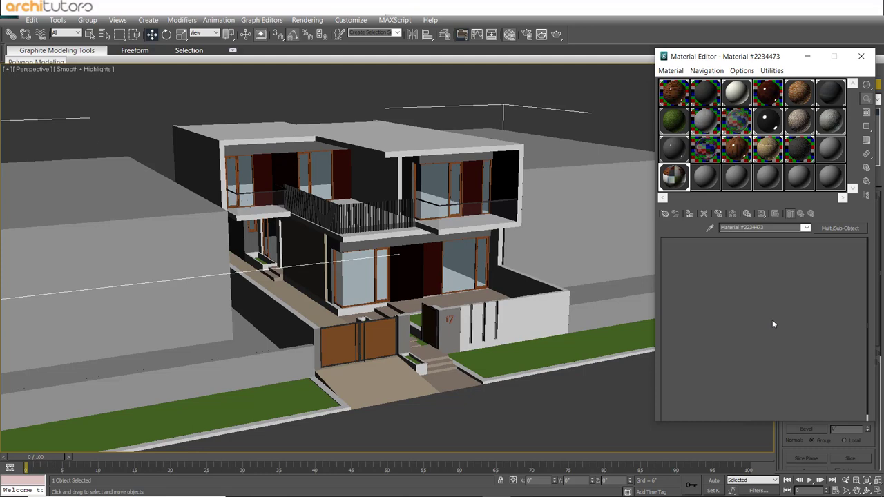
pyautogui.click(816, 231)
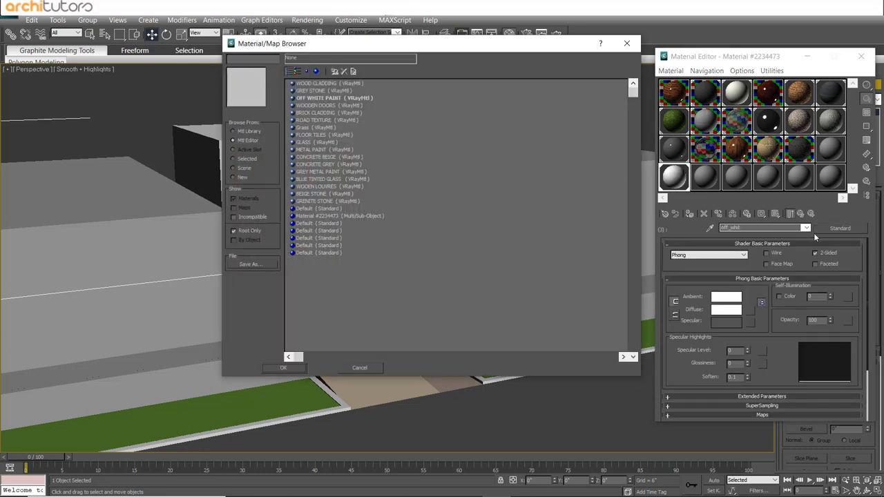
pyautogui.click(310, 99)
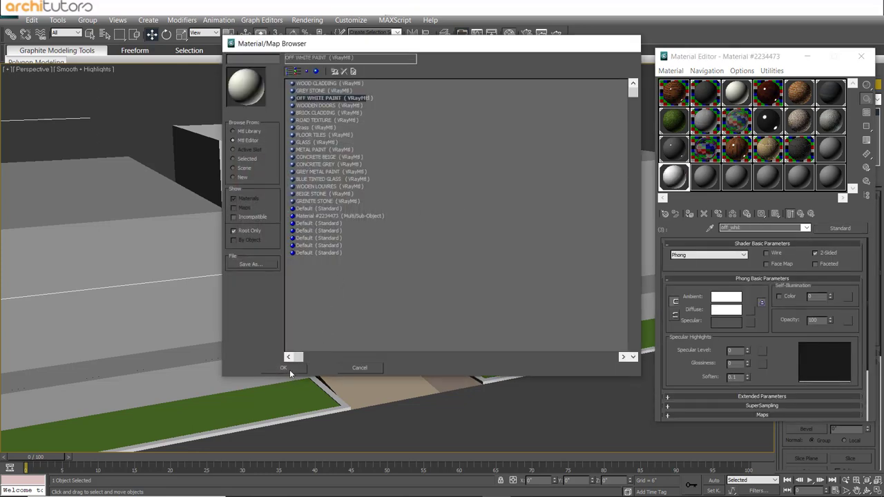
pyautogui.click(290, 369)
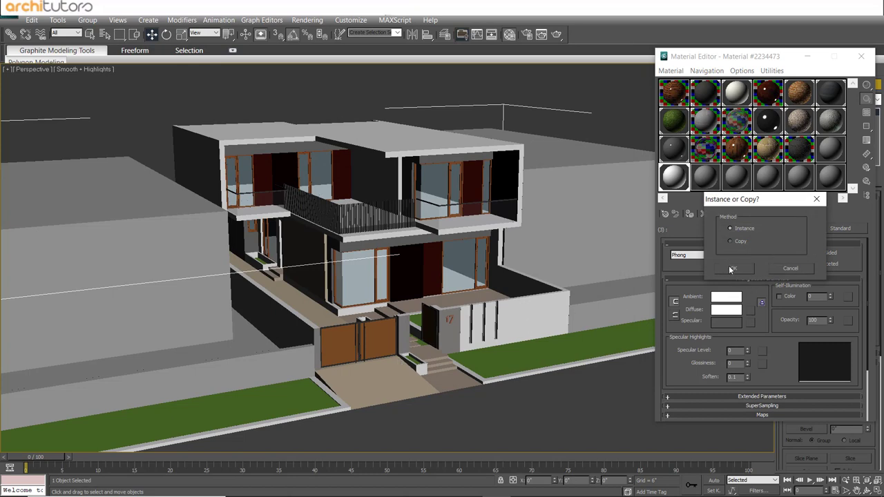
pyautogui.click(729, 265)
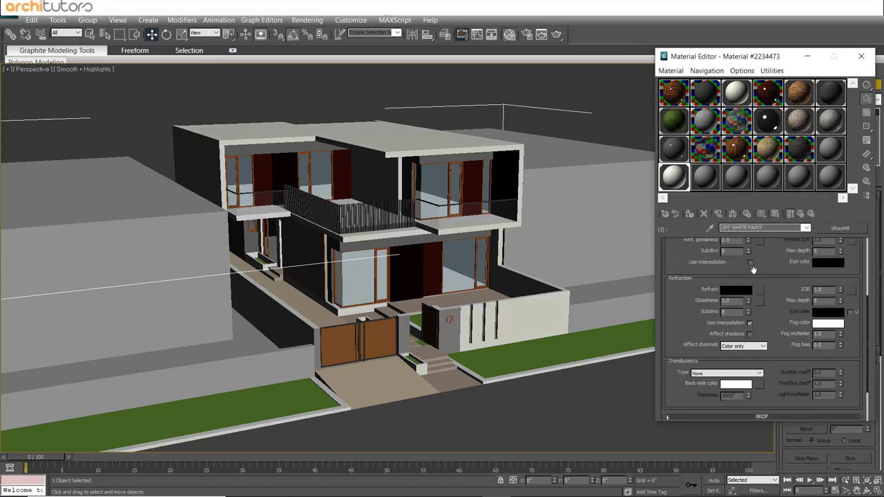
# Make the OFF WHITE PAINT diffuse colour slightly whiter.
pyautogui.click(735, 96)
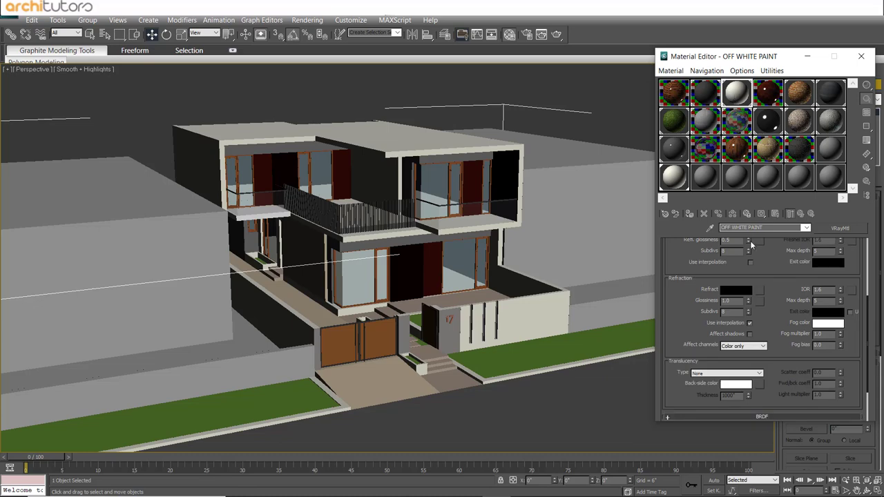
pyautogui.scroll(1, 764, 265)
pyautogui.scroll(1, 781, 293)
pyautogui.scroll(1, 781, 293)
pyautogui.click(743, 263)
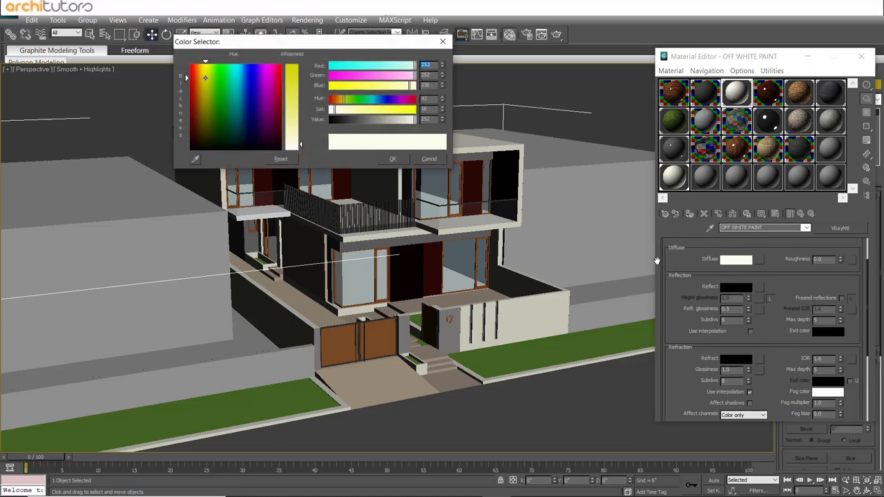
pyautogui.moveTo(302, 147); pyautogui.dragTo(302, 149)
pyautogui.click(389, 160)
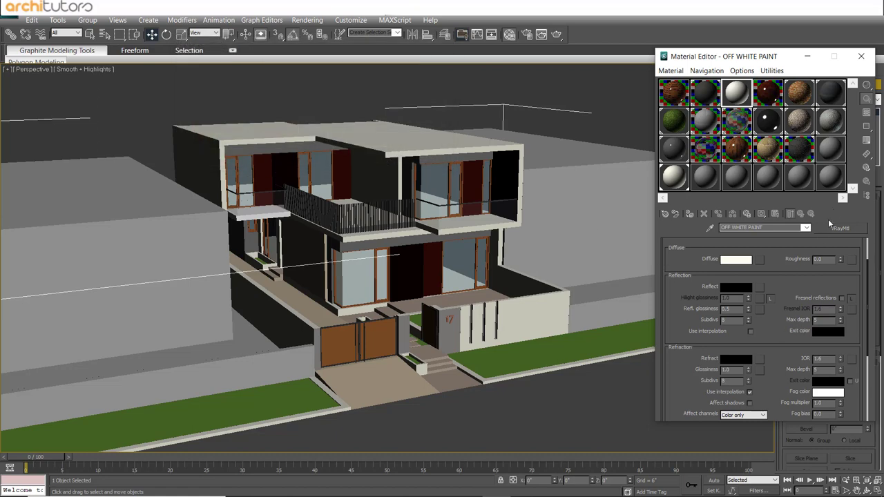
pyautogui.click(800, 214)
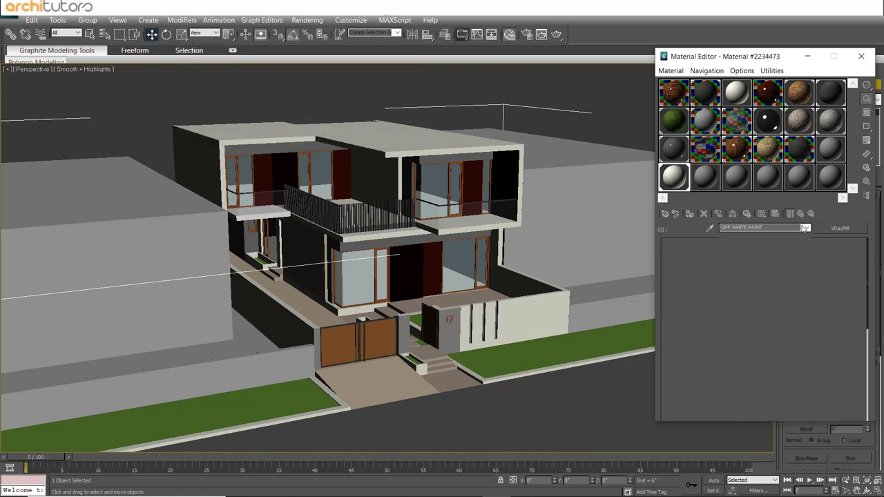
pyautogui.click(768, 347)
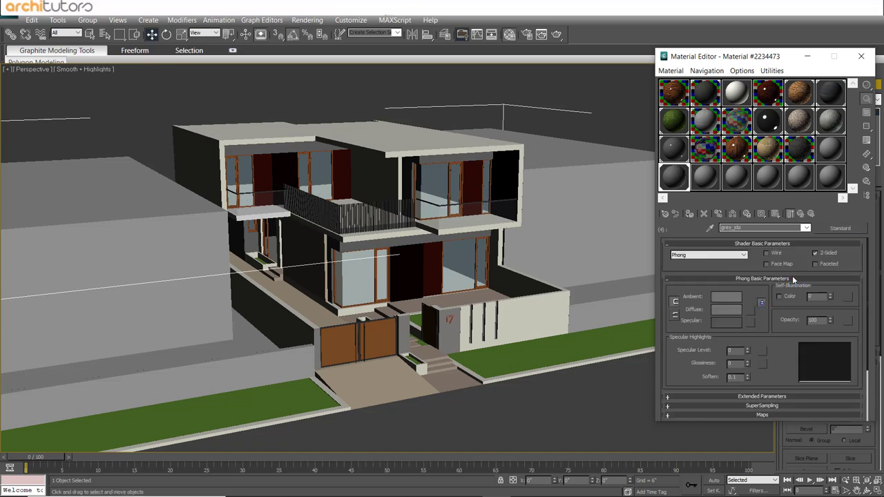
# Set grey_sto (ID 4) to an instanced GREY STONE VRayMtl and return to the parent list.
pyautogui.click(840, 228)
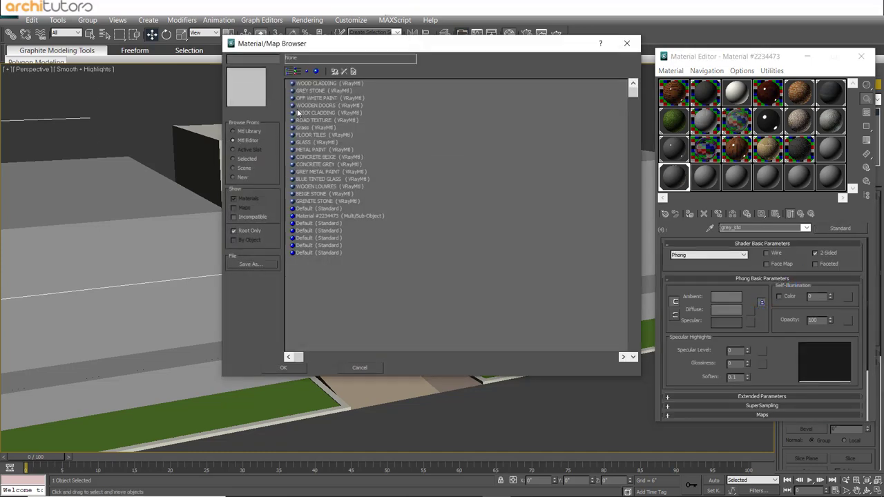
pyautogui.click(308, 91)
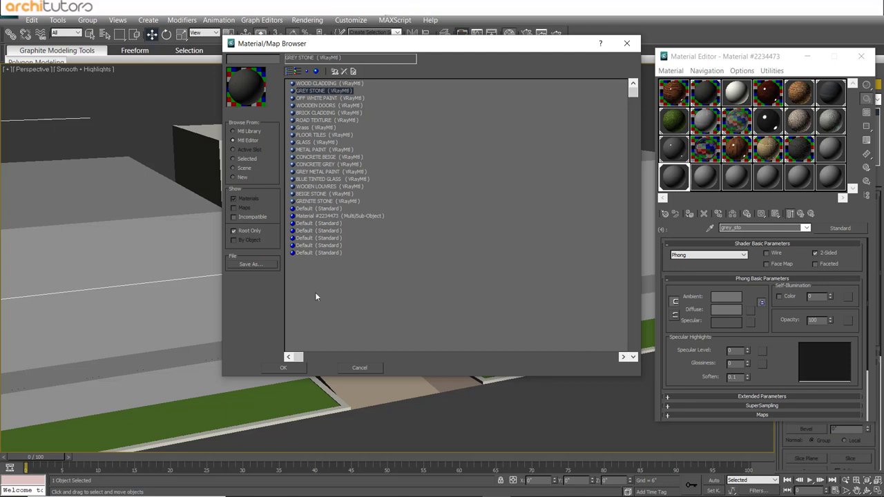
pyautogui.click(298, 369)
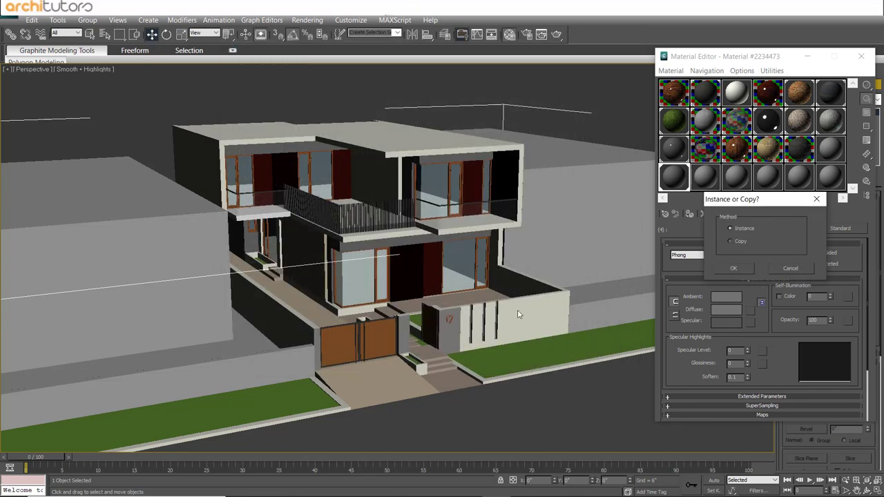
pyautogui.click(735, 269)
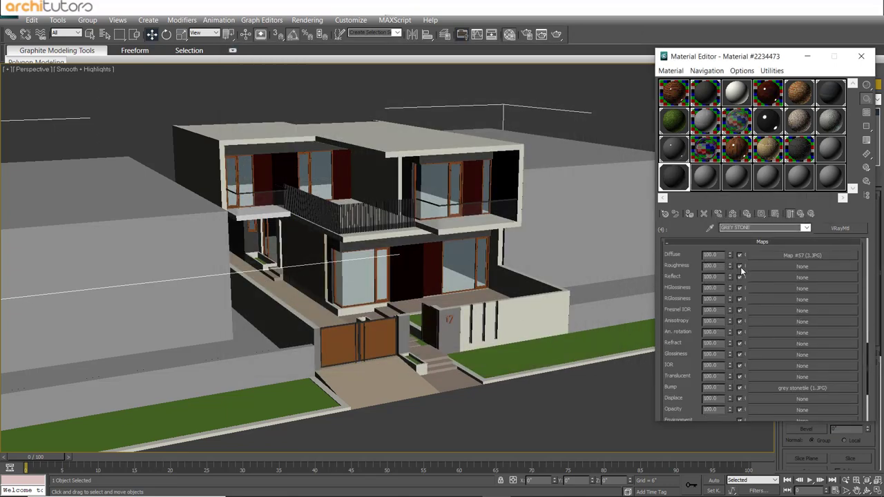
pyautogui.moveTo(484, 290)
pyautogui.keyDown('alt'); pyautogui.mouseDown(button='middle')
pyautogui.moveTo(445, 249)
pyautogui.moveTo(471, 264)
pyautogui.mouseUp(button='middle'); pyautogui.keyUp('alt')
pyautogui.click(804, 214)
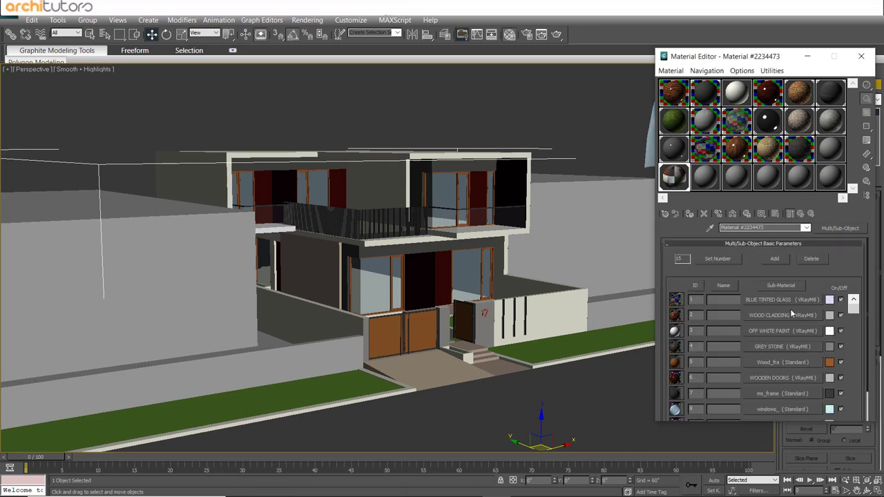
# Swap sub-material ID 5 (Wood_fra) for an instance of the GREY METAL PAINT VRayMtl.
pyautogui.click(777, 362)
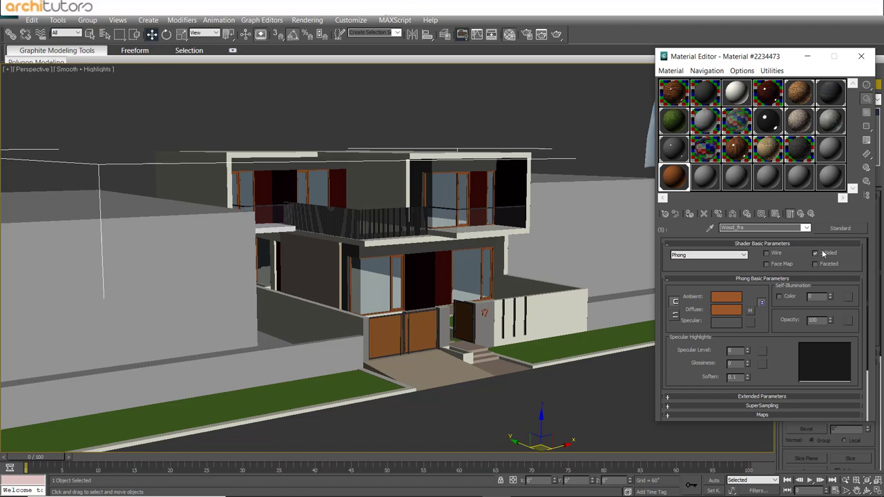
pyautogui.click(826, 228)
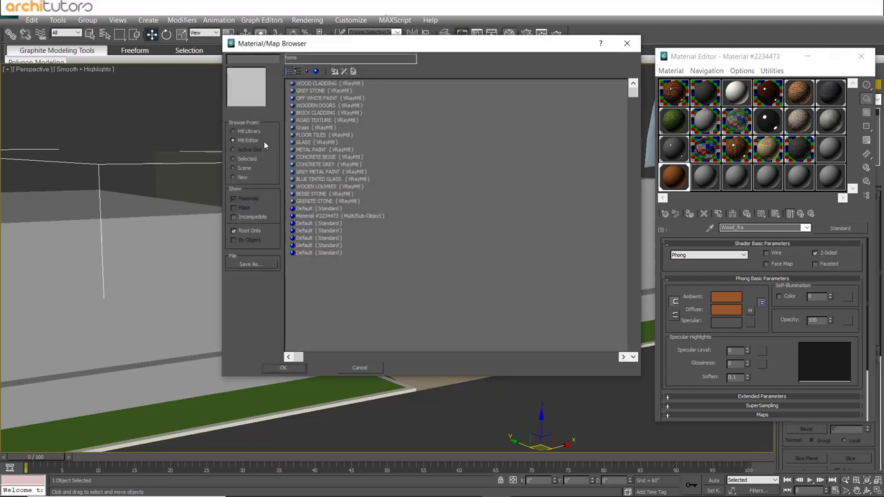
pyautogui.click(325, 172)
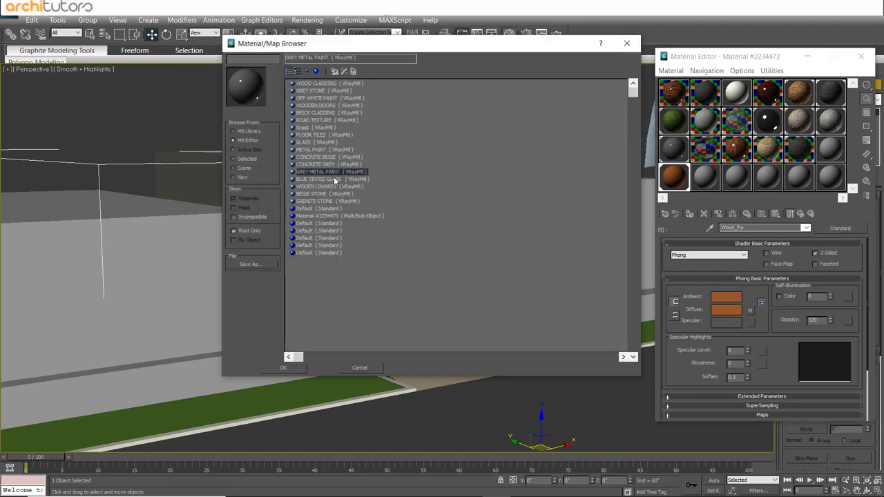
pyautogui.click(277, 368)
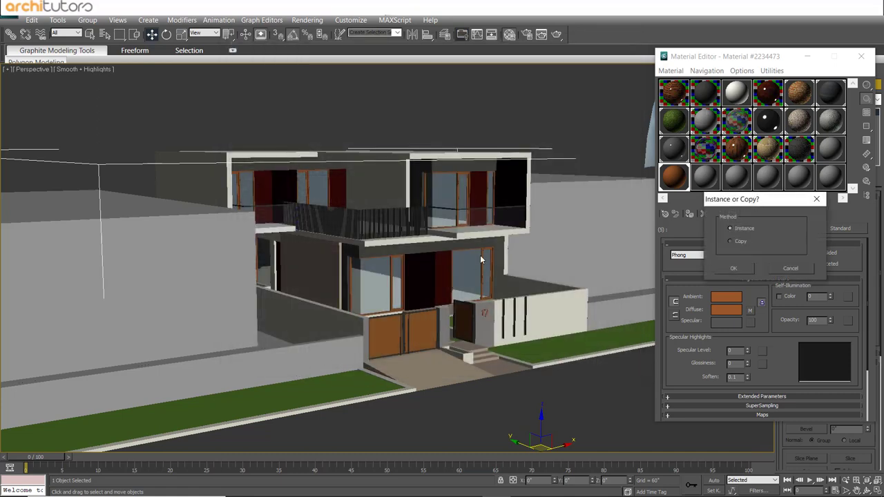
pyautogui.click(744, 268)
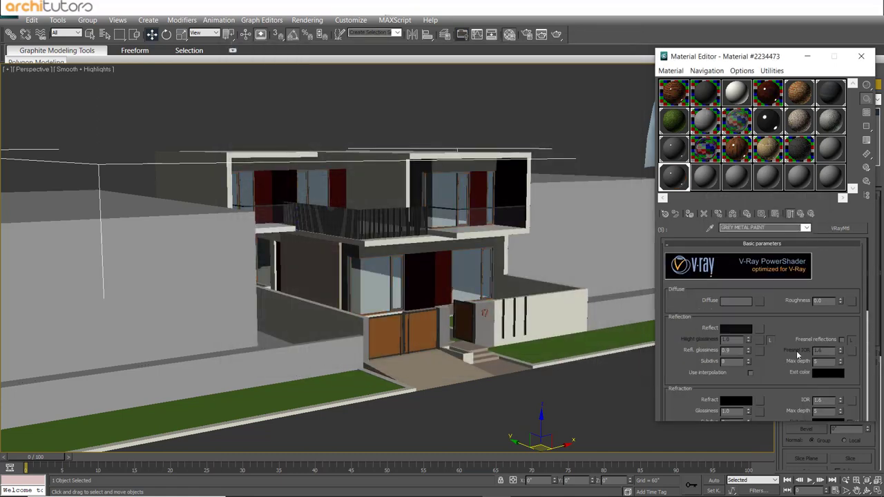
pyautogui.click(790, 213)
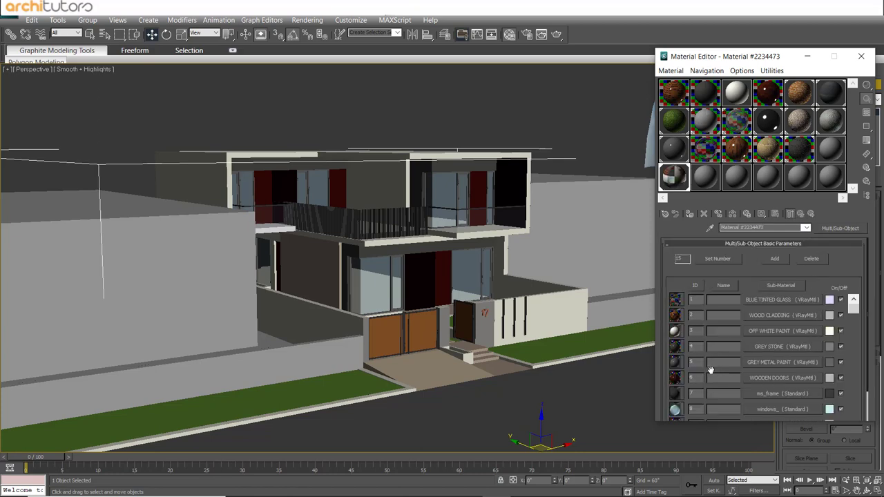
pyautogui.scroll(-1, 784, 365)
pyautogui.scroll(-2, 786, 361)
# Swap sub-material ID 7 (ms_frame) for an instance of the METAL PAINT VRayMtl.
pyautogui.click(784, 358)
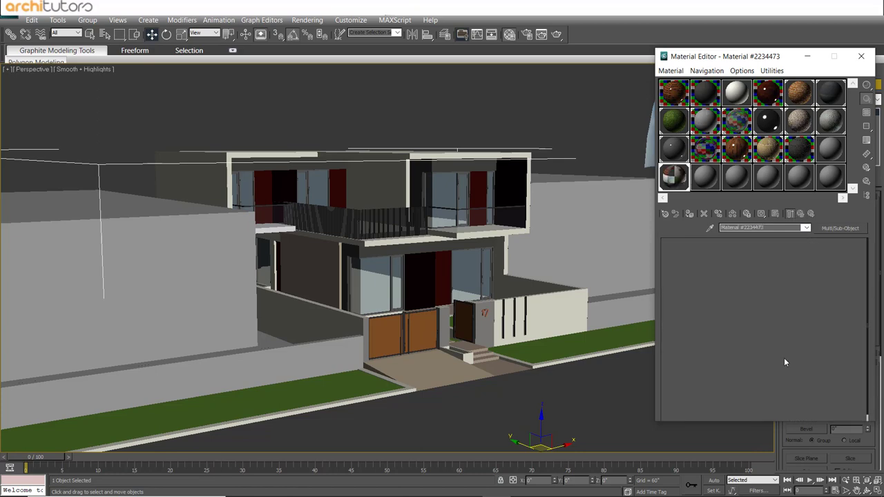
pyautogui.click(830, 228)
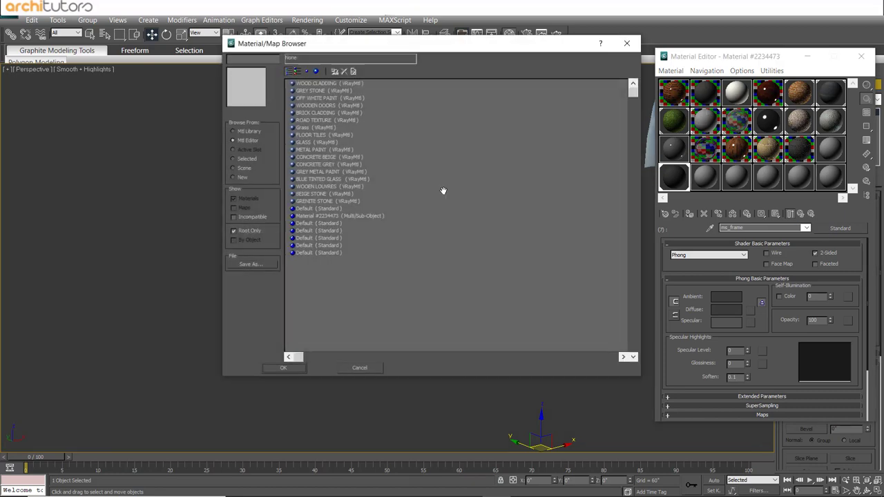
pyautogui.click(315, 149)
pyautogui.click(295, 369)
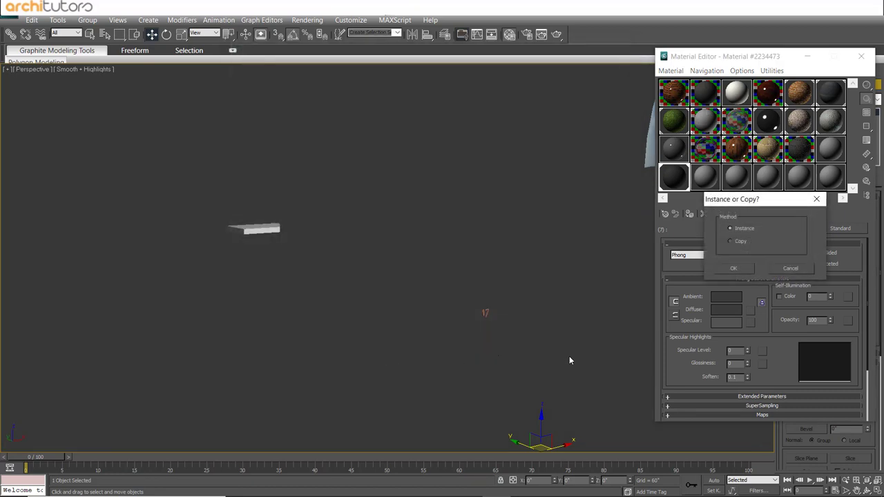
pyautogui.click(729, 268)
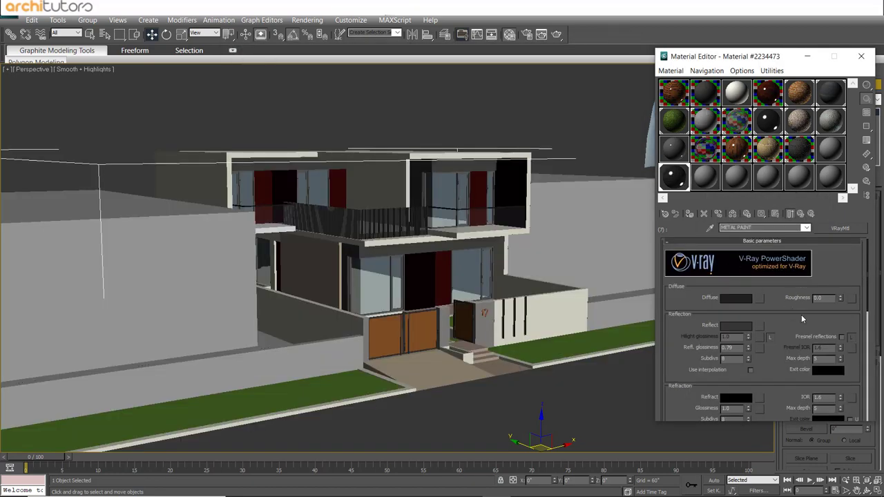
pyautogui.click(801, 215)
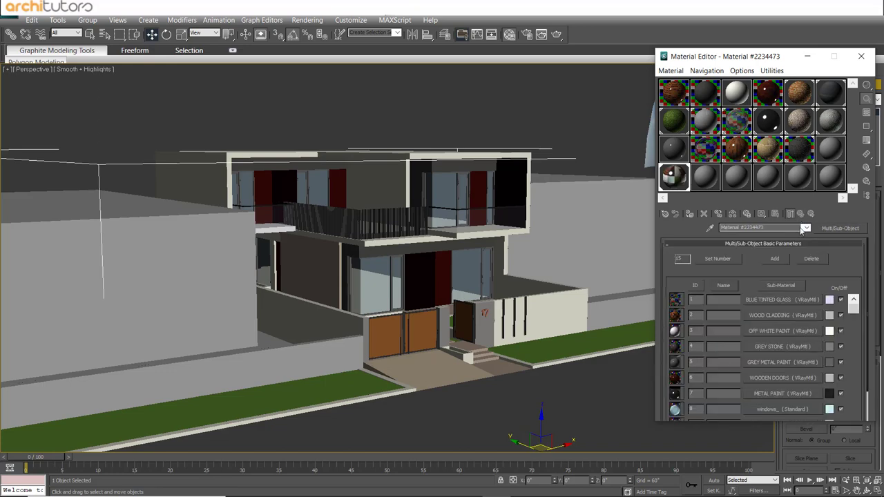
pyautogui.scroll(-3, 779, 352)
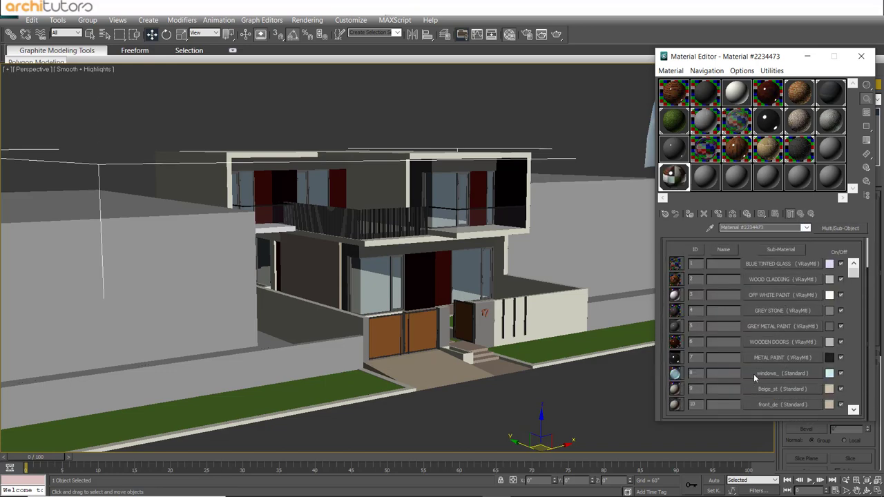
# Replace sub-material ID 8 (windows_) with an instance of the GLASS VRayMtl.
pyautogui.click(778, 373)
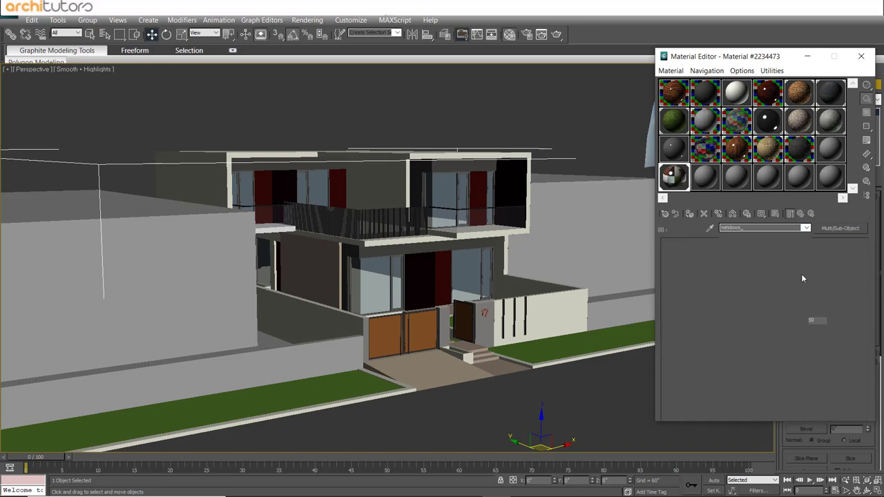
pyautogui.click(806, 228)
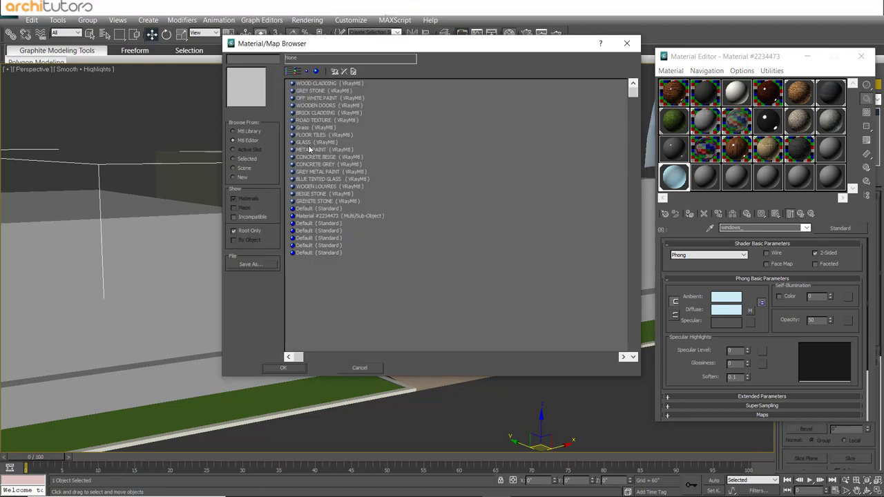
pyautogui.click(309, 144)
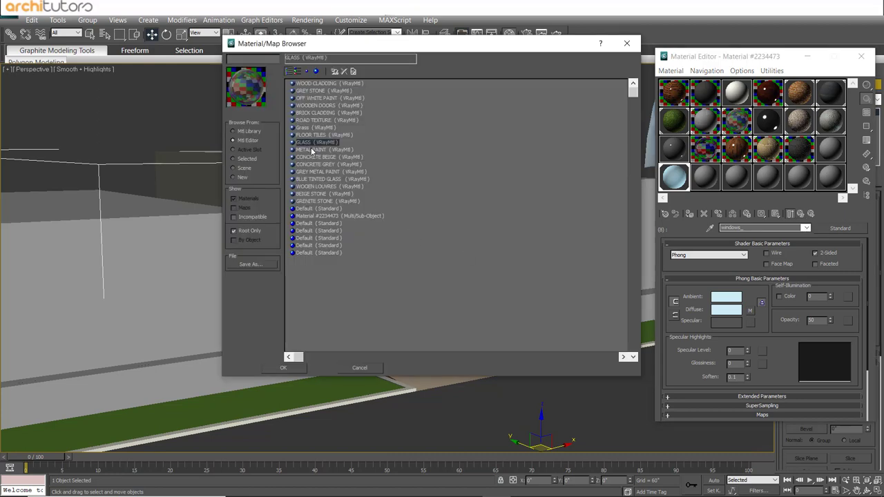
pyautogui.click(284, 367)
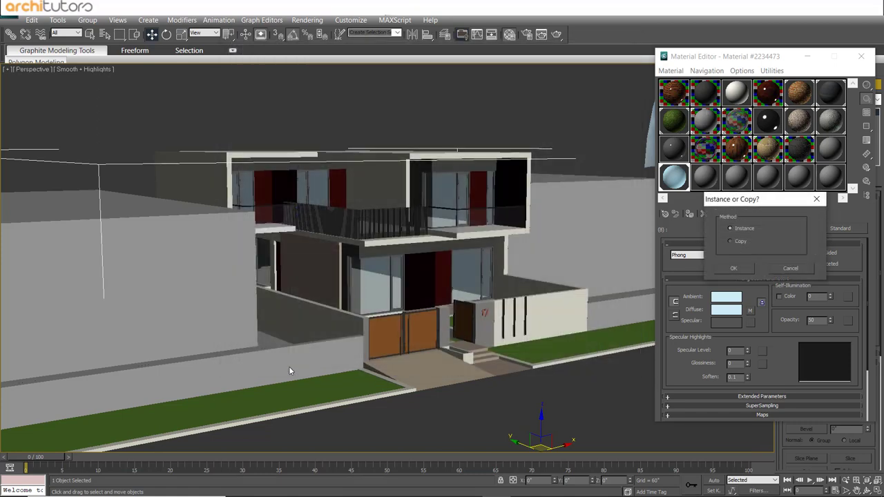
pyautogui.click(734, 268)
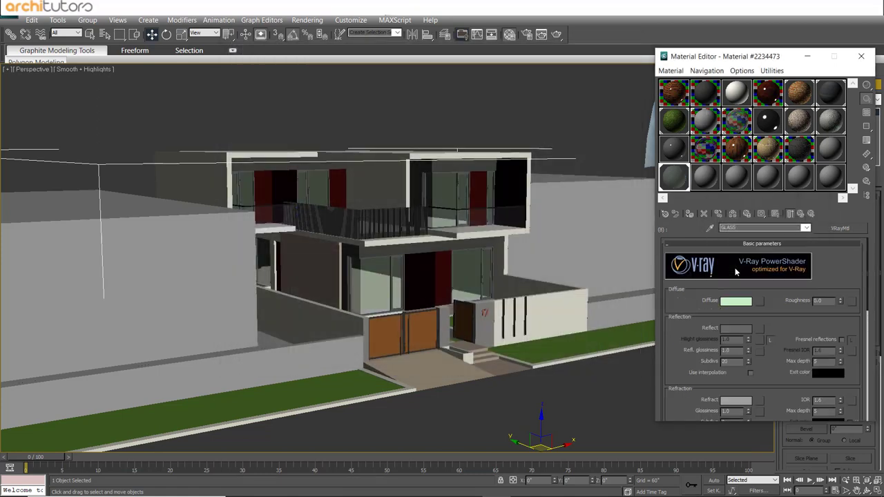
pyautogui.click(803, 215)
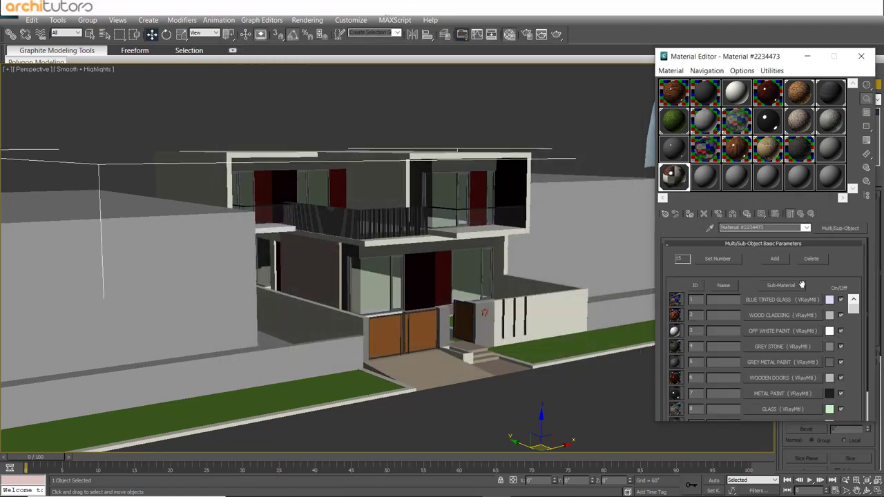
# Bring up the replacement material choices for the Beige_st sub-material (ID 9).
pyautogui.scroll(-3, 775, 361)
pyautogui.scroll(-1, 778, 343)
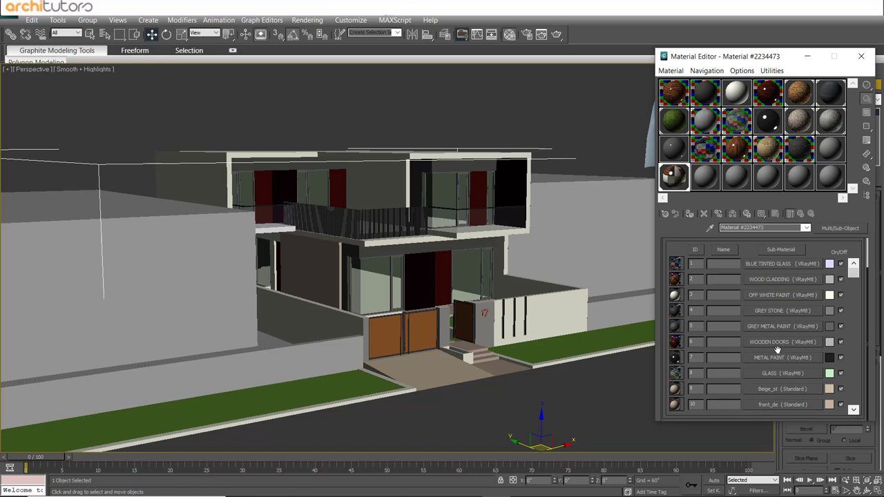
pyautogui.click(763, 389)
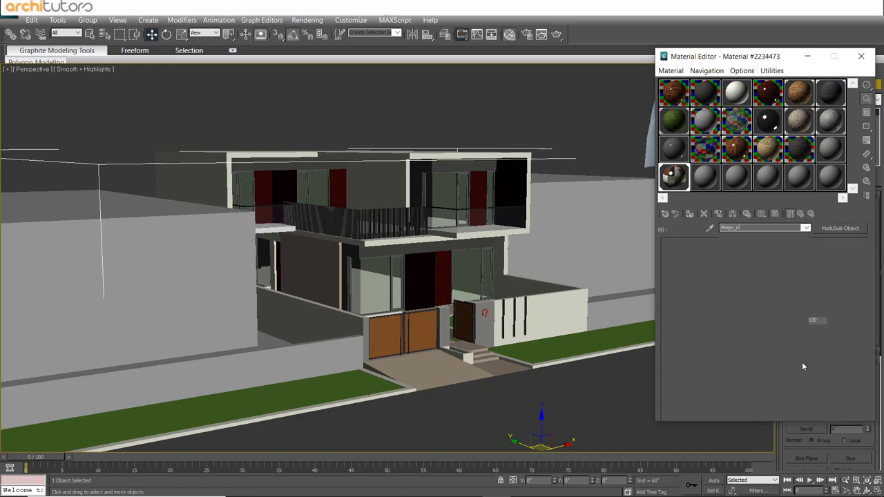
pyautogui.click(826, 229)
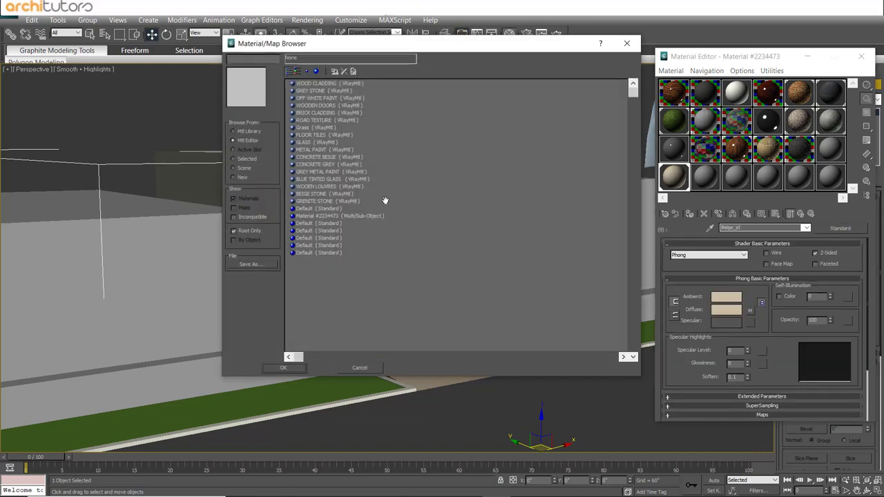
# Set Beige_st (ID 9) to an instance of the BEIGE STONE VRayMtl.
pyautogui.click(322, 195)
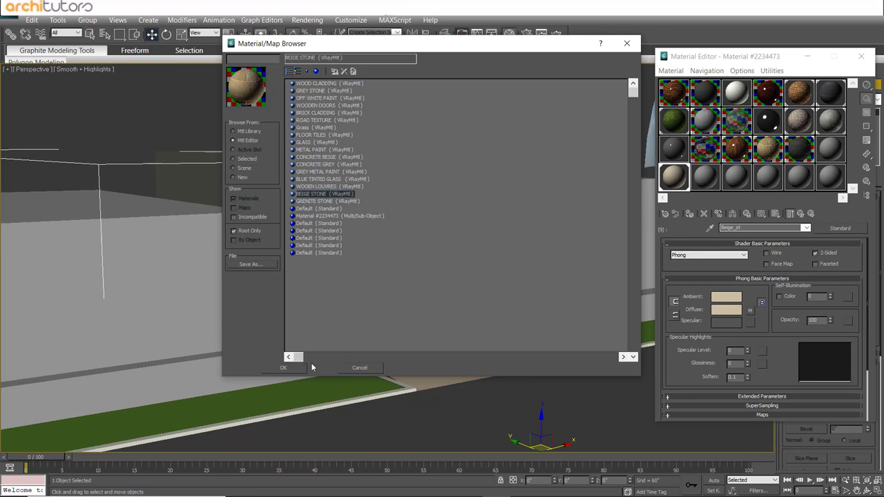
pyautogui.click(298, 368)
pyautogui.click(733, 269)
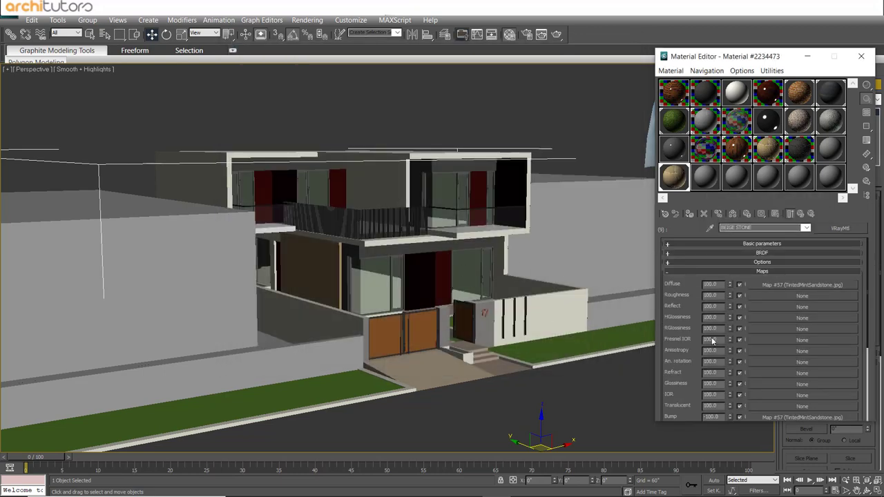
pyautogui.click(801, 214)
pyautogui.scroll(-1, 852, 295)
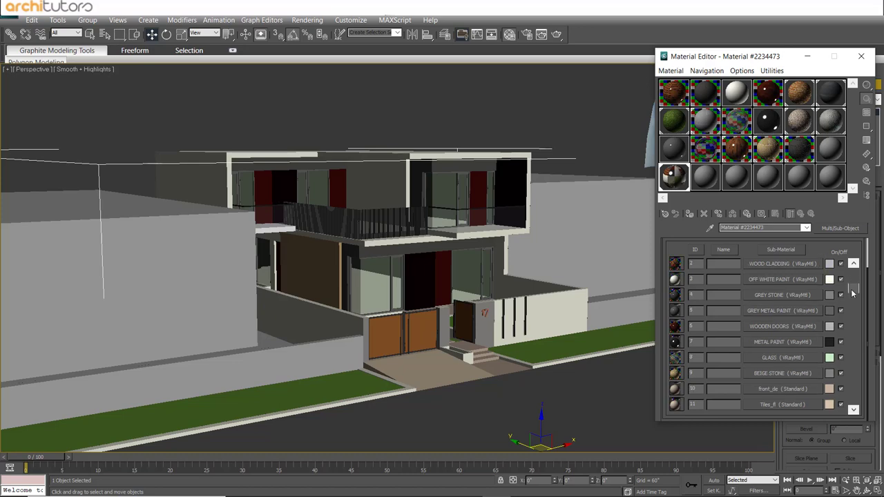
# Replace front_de (ID 10) with an instance of the CONCRETE BEIGE VRayMtl.
pyautogui.click(781, 388)
pyautogui.click(836, 228)
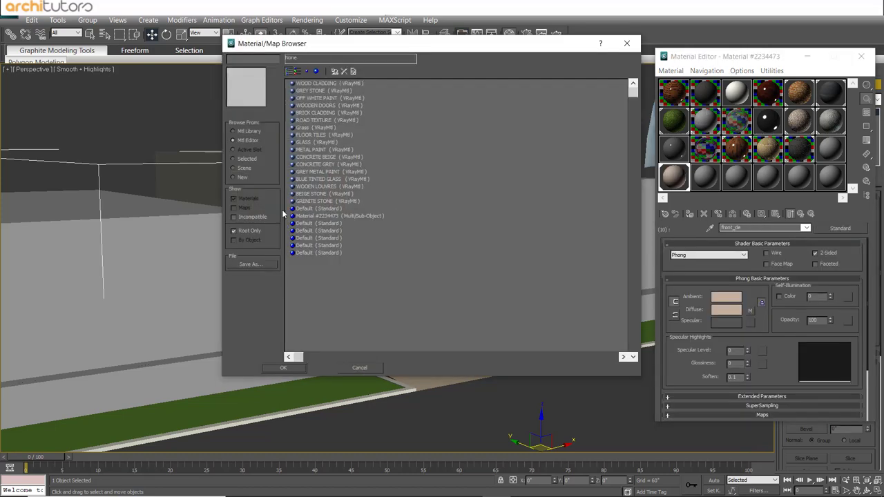
pyautogui.click(316, 105)
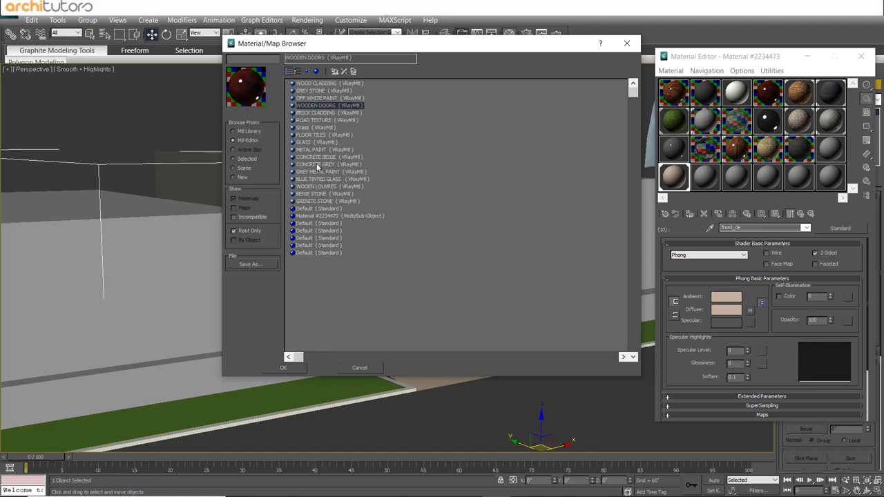
pyautogui.click(319, 158)
pyautogui.click(301, 369)
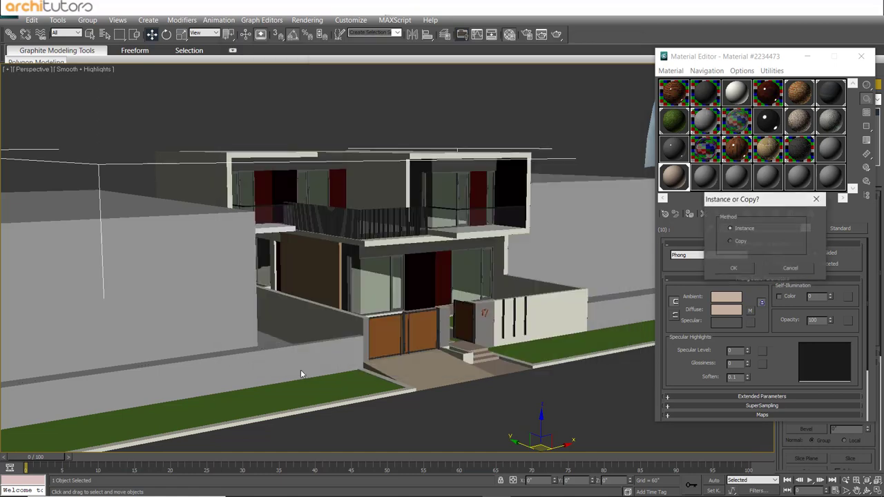
pyautogui.click(734, 268)
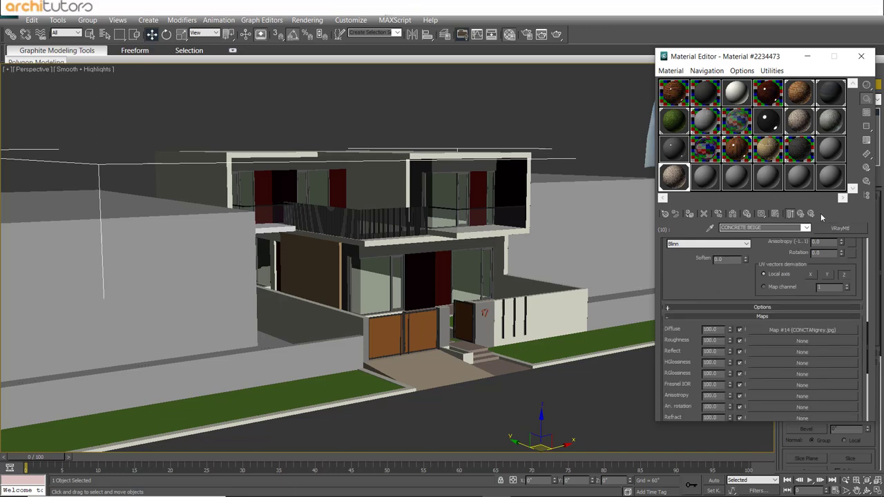
pyautogui.click(801, 215)
pyautogui.scroll(-1, 796, 342)
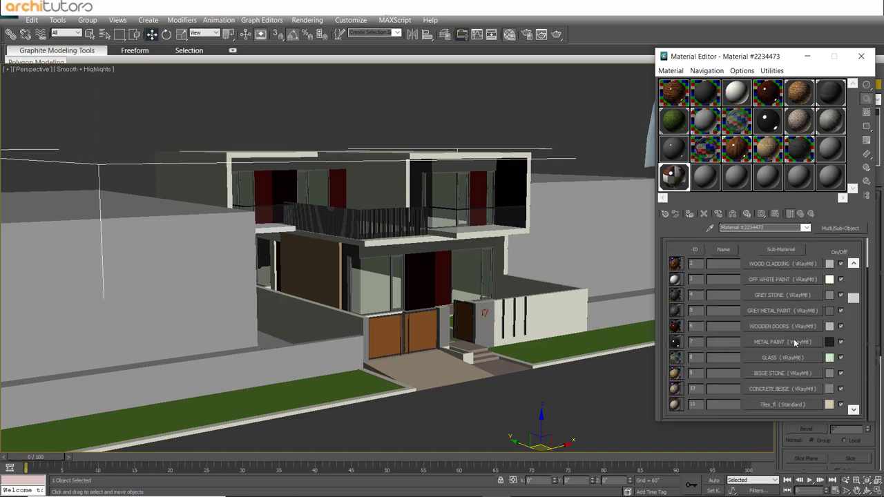
pyautogui.moveTo(854, 298); pyautogui.dragTo(857, 325)
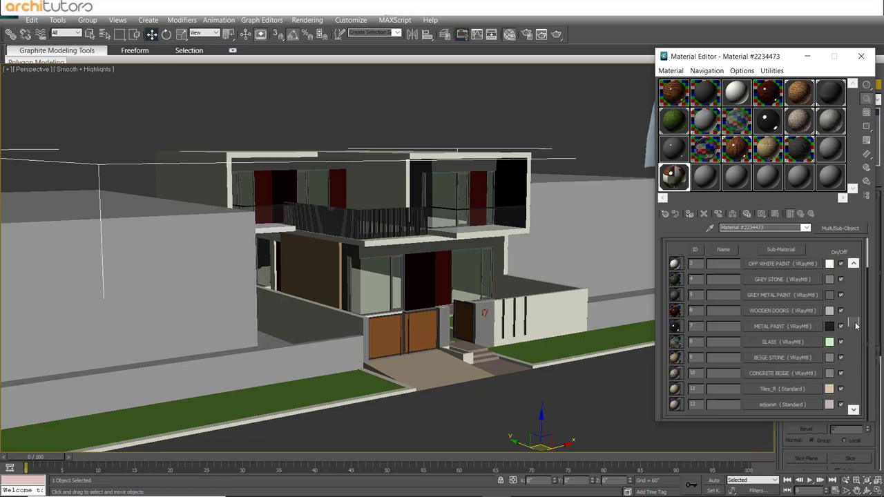
# Replace Tiles_fl (ID 11) with an instance of the FLOOR TILES VRayMtl.
pyautogui.click(785, 388)
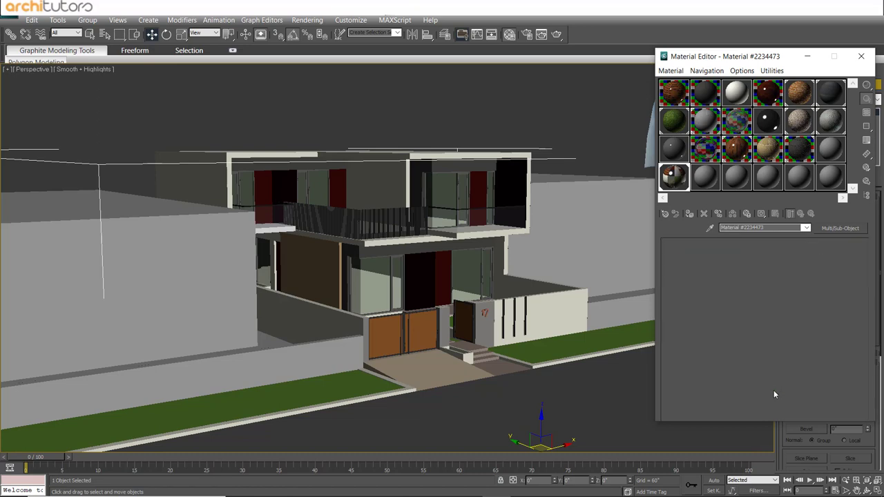
pyautogui.click(839, 228)
pyautogui.click(312, 135)
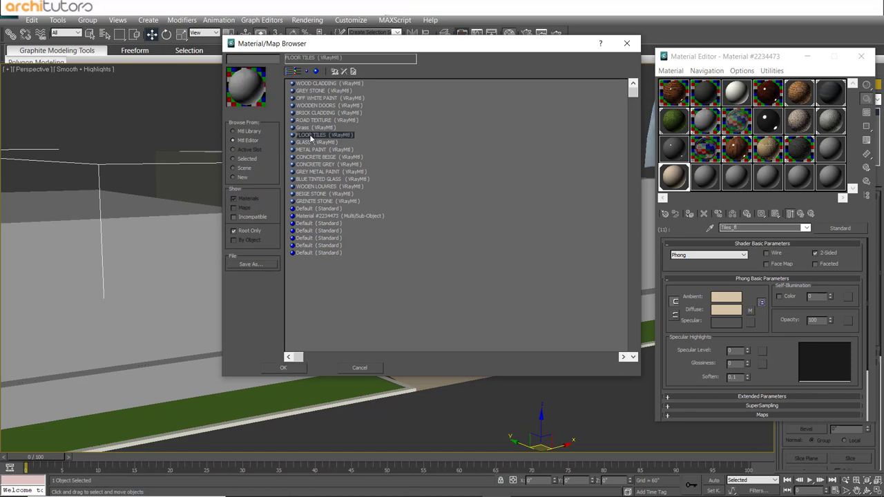
pyautogui.click(285, 367)
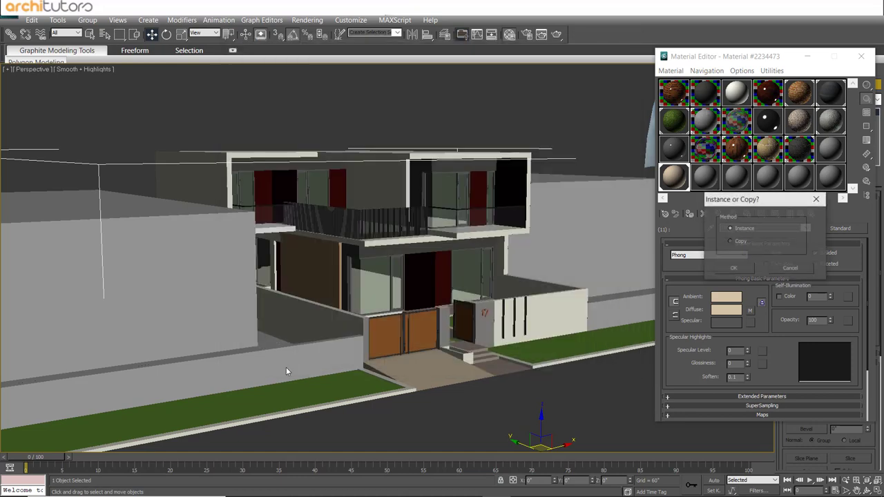
pyautogui.click(734, 266)
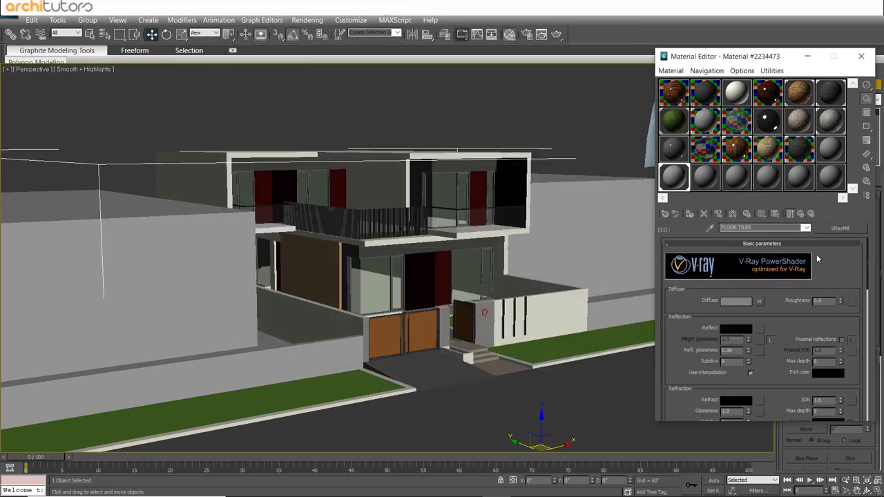
pyautogui.click(801, 214)
pyautogui.scroll(-3, 779, 361)
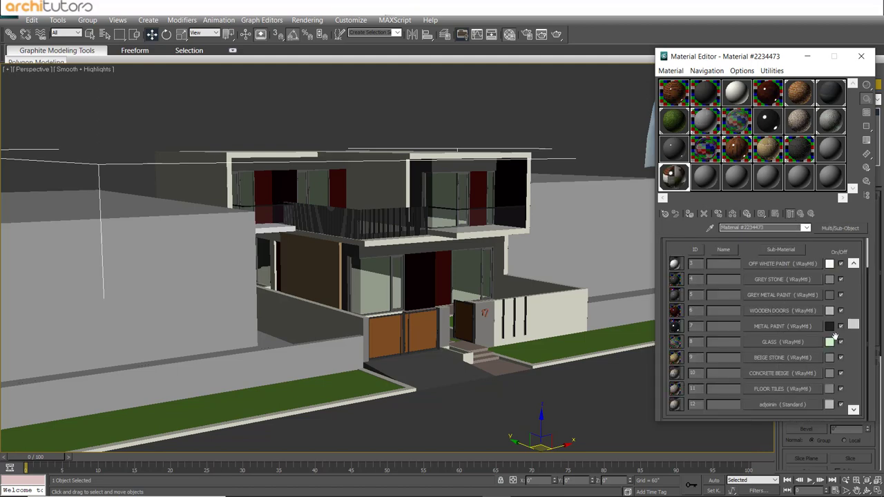
pyautogui.moveTo(854, 326); pyautogui.dragTo(854, 354)
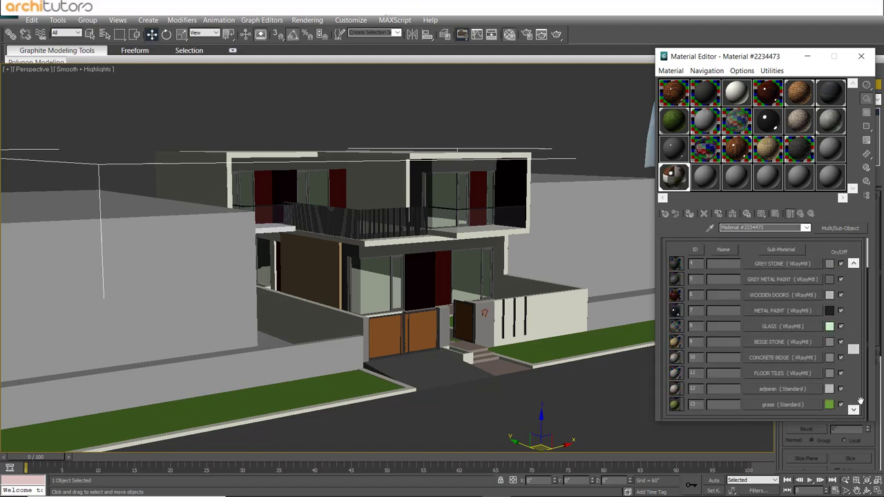
pyautogui.click(855, 410)
pyautogui.click(856, 409)
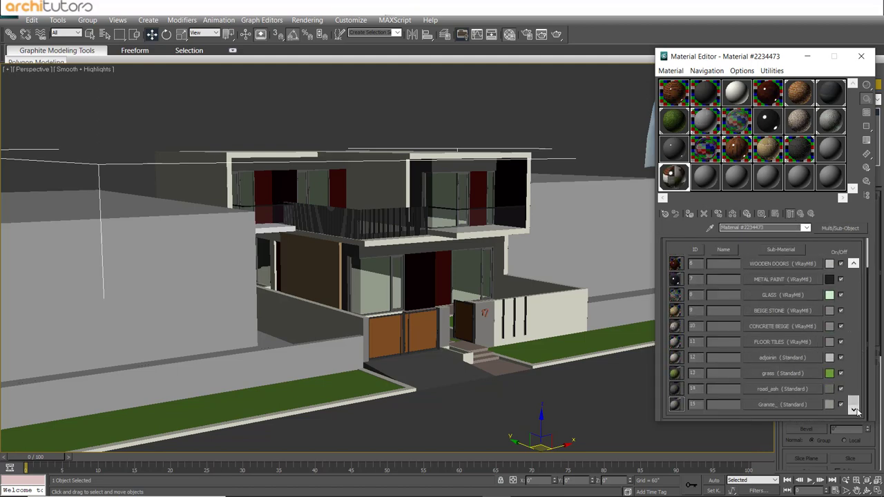
# Replace the grass sub-material (ID 13) with an instance of the Grass VRayMtl.
pyautogui.click(795, 373)
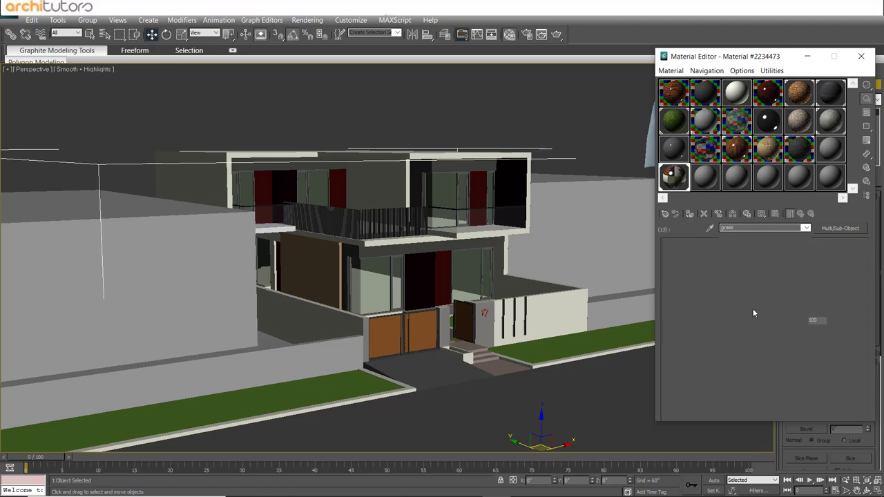
pyautogui.click(839, 229)
pyautogui.click(317, 128)
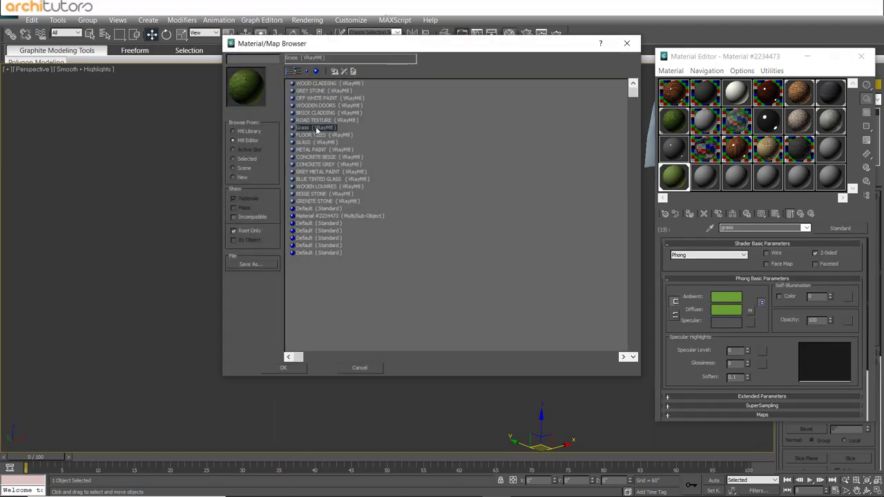
pyautogui.click(371, 353)
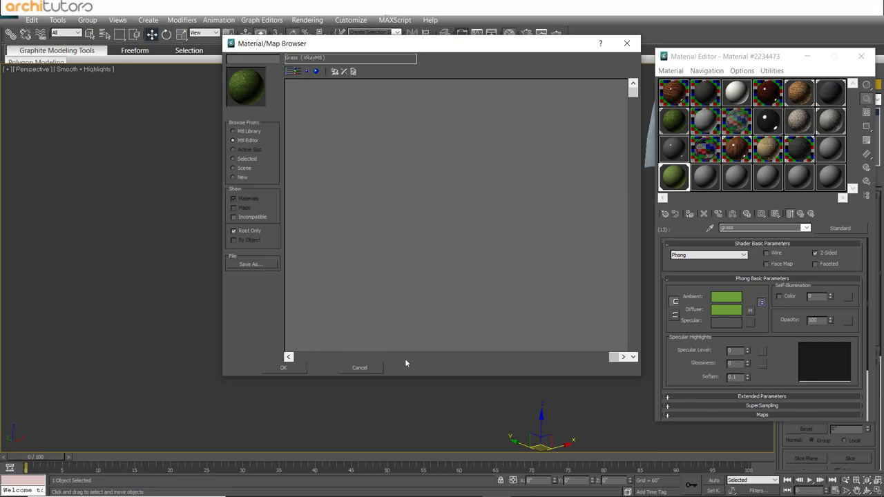
pyautogui.moveTo(611, 360); pyautogui.dragTo(276, 354)
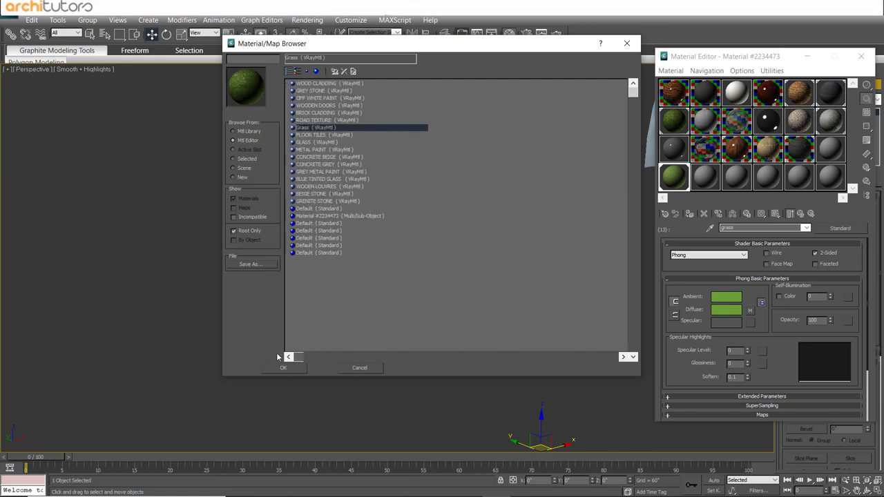
pyautogui.click(284, 368)
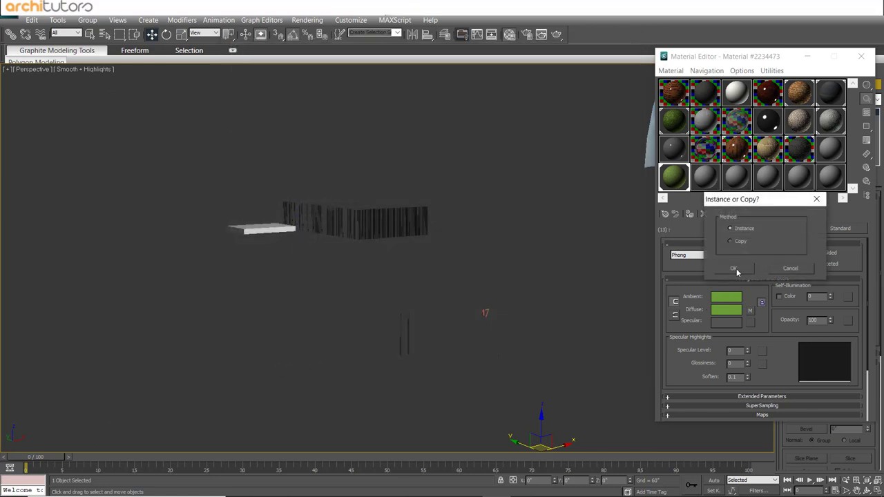
pyautogui.click(736, 269)
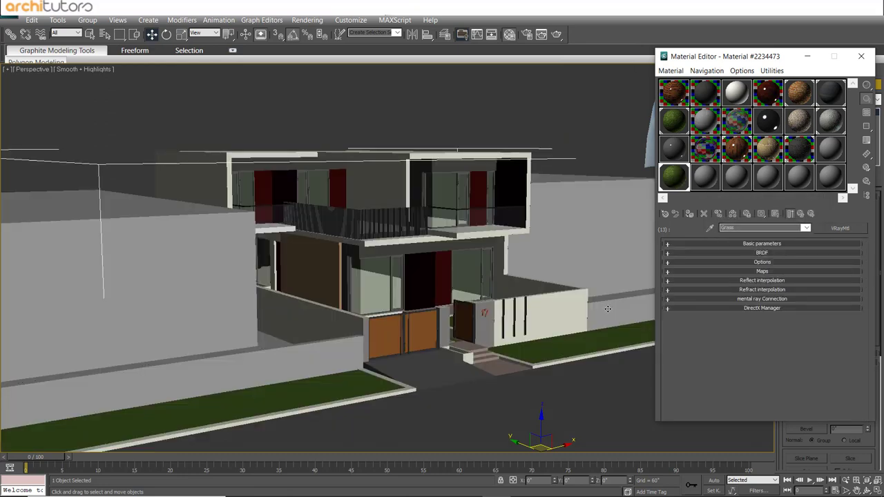
pyautogui.moveTo(608, 309); pyautogui.dragTo(538, 311, button='middle')
pyautogui.click(802, 214)
pyautogui.scroll(-3, 859, 371)
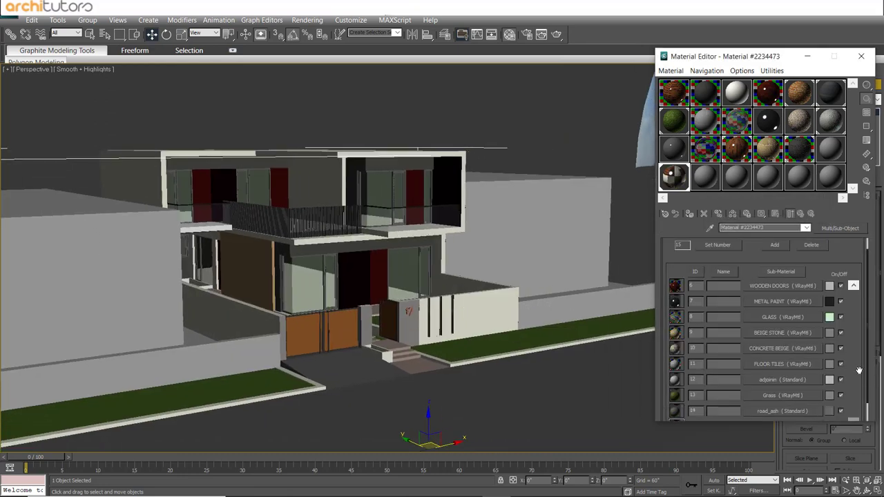
pyautogui.scroll(-2, 859, 371)
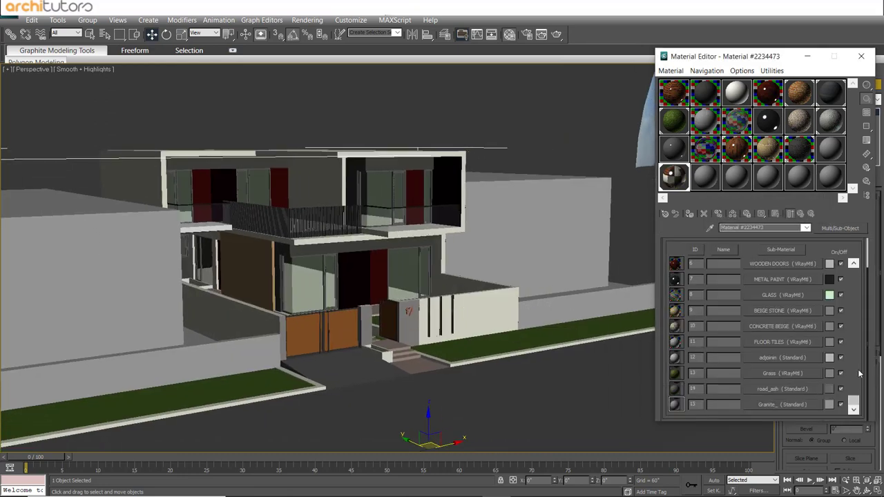
# Replace road_ash (ID 14) with an instance of the ROAD TEXTURE VRayMtl.
pyautogui.click(781, 389)
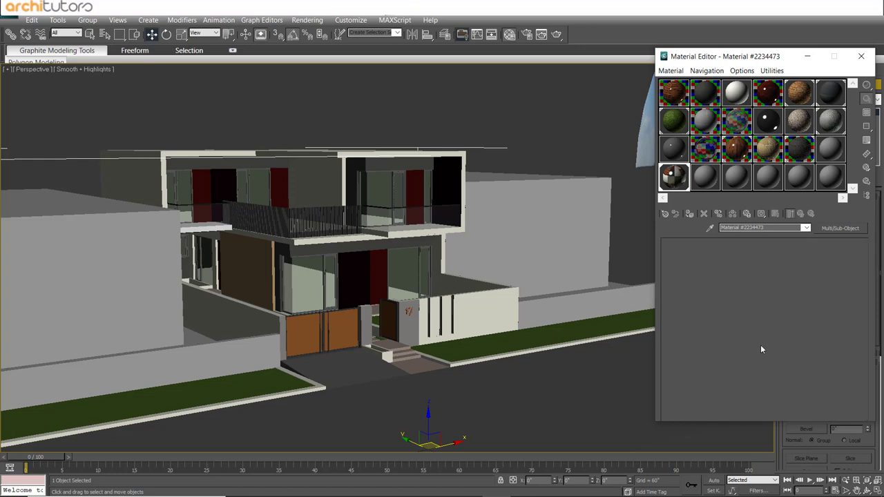
pyautogui.click(835, 229)
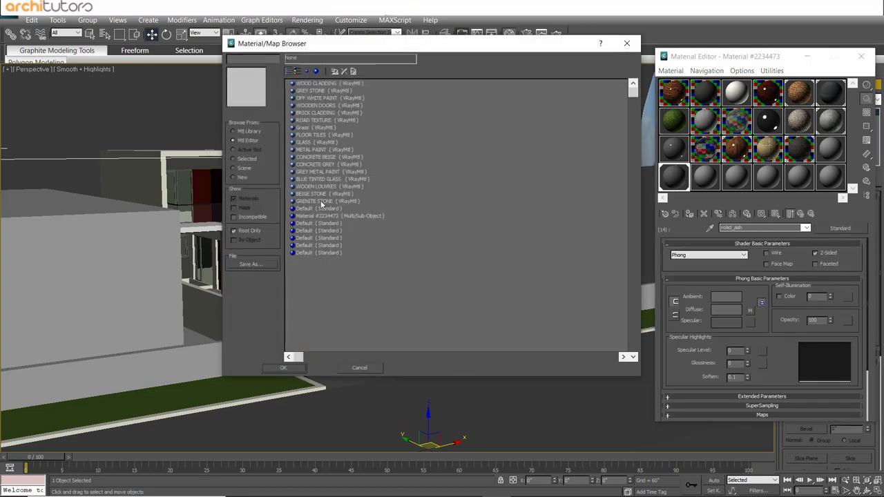
pyautogui.click(326, 120)
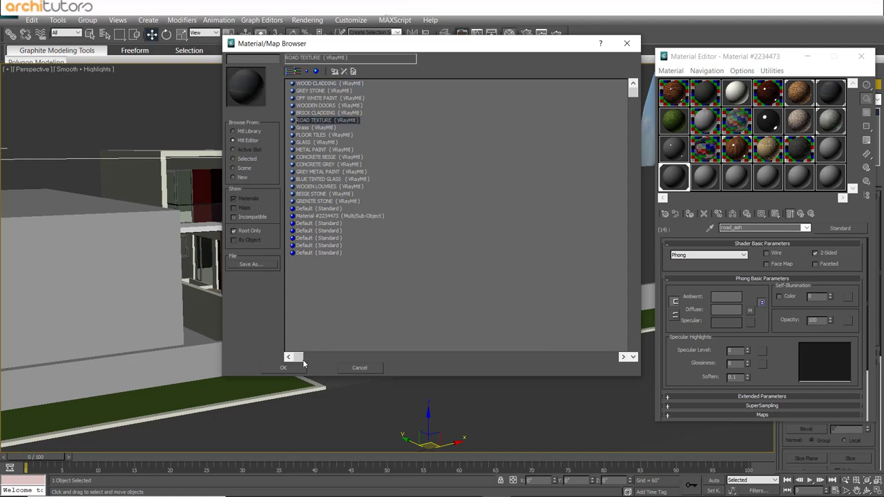
pyautogui.click(285, 367)
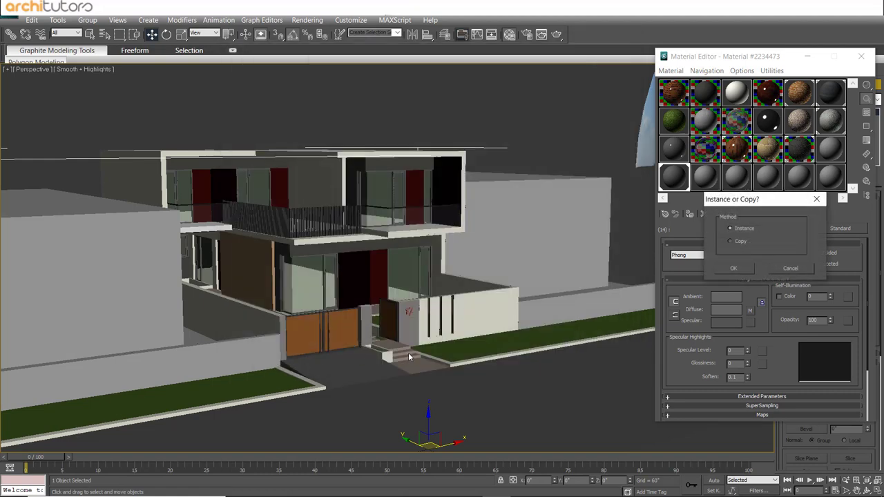
pyautogui.click(736, 270)
pyautogui.keyDown('alt'); pyautogui.moveTo(618, 301); pyautogui.dragTo(493, 295, button='middle'); pyautogui.keyUp('alt')
pyautogui.scroll(3, 494, 296)
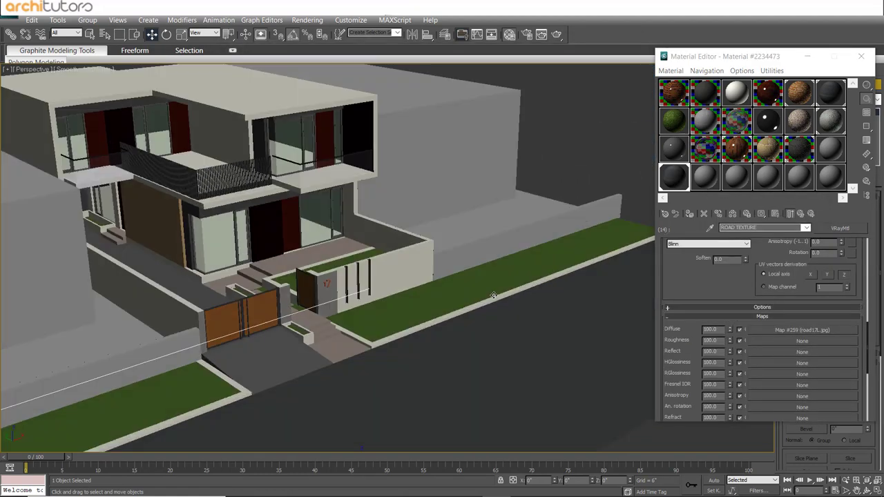
pyautogui.scroll(-3, 493, 296)
pyautogui.scroll(-2, 509, 296)
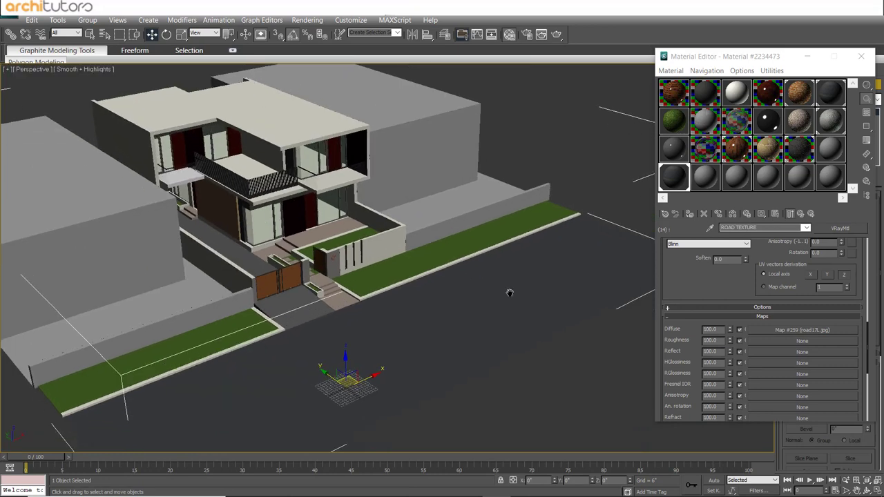
pyautogui.scroll(-2, 690, 313)
pyautogui.scroll(-1, 687, 325)
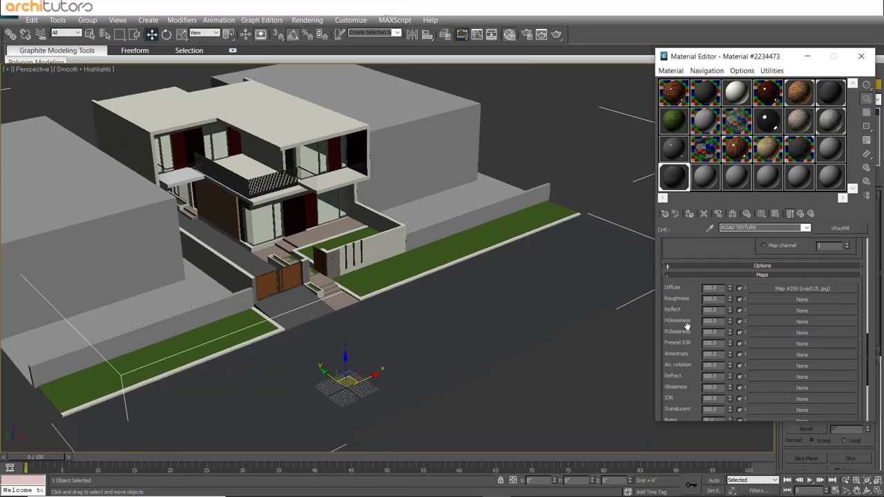
pyautogui.click(801, 216)
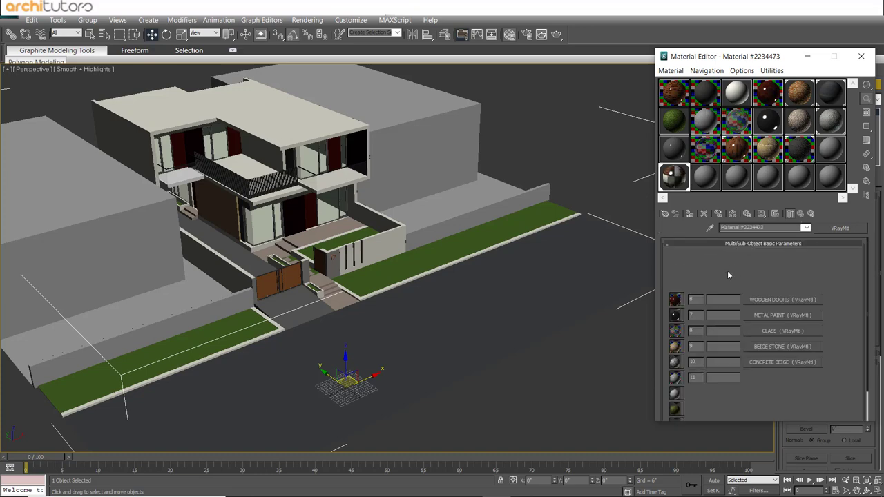
# Replace Granite_ (ID 15) with an instance of the GRENITE STONE VRayMtl.
pyautogui.scroll(-1, 681, 311)
pyautogui.scroll(-2, 681, 321)
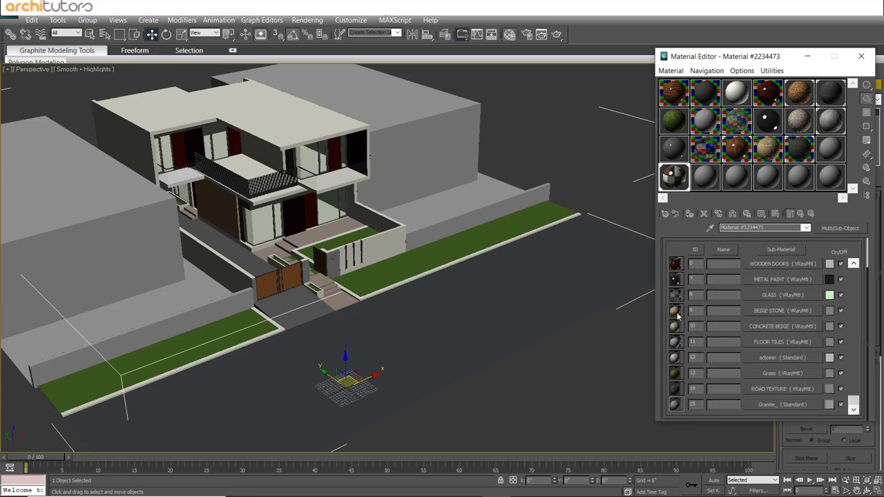
pyautogui.click(841, 302)
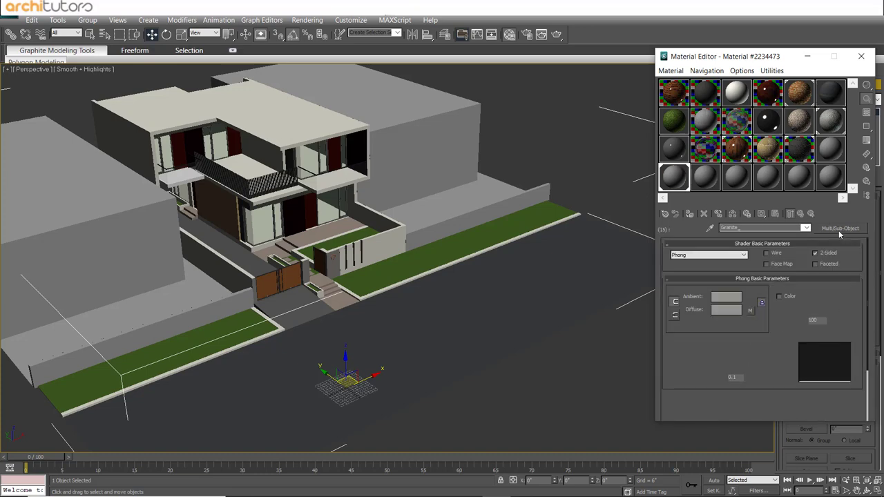
pyautogui.click(838, 228)
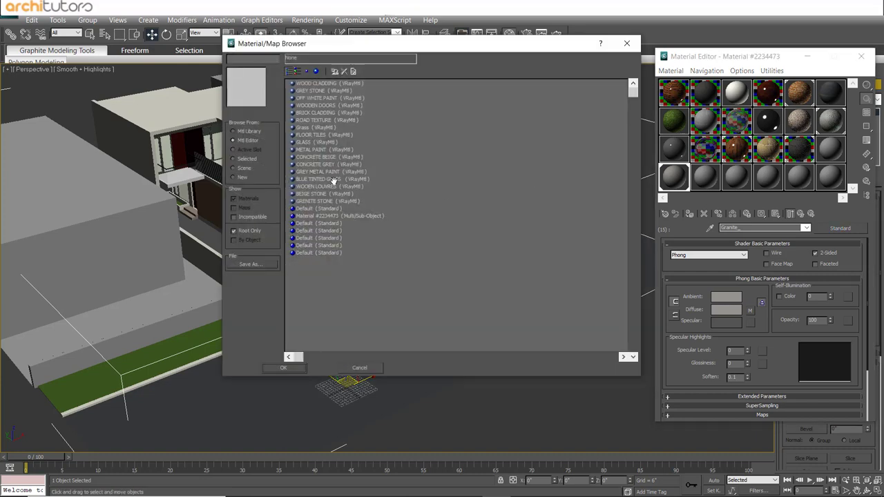
pyautogui.click(314, 194)
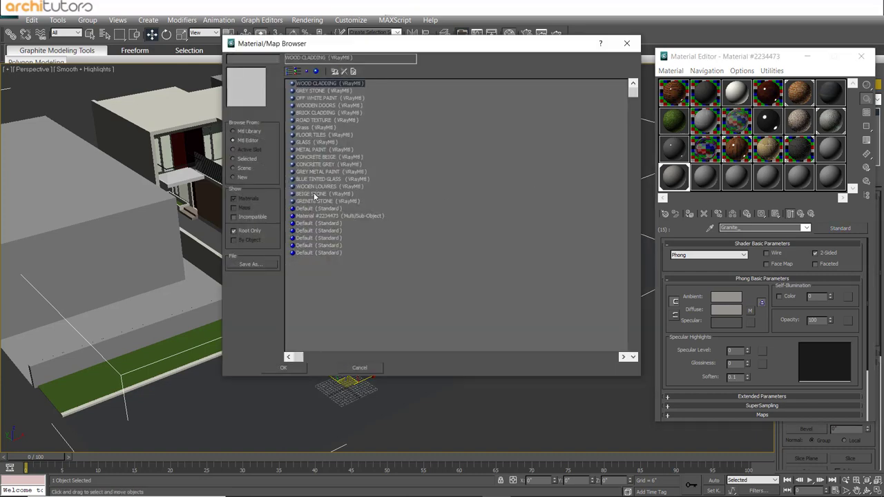
pyautogui.click(314, 201)
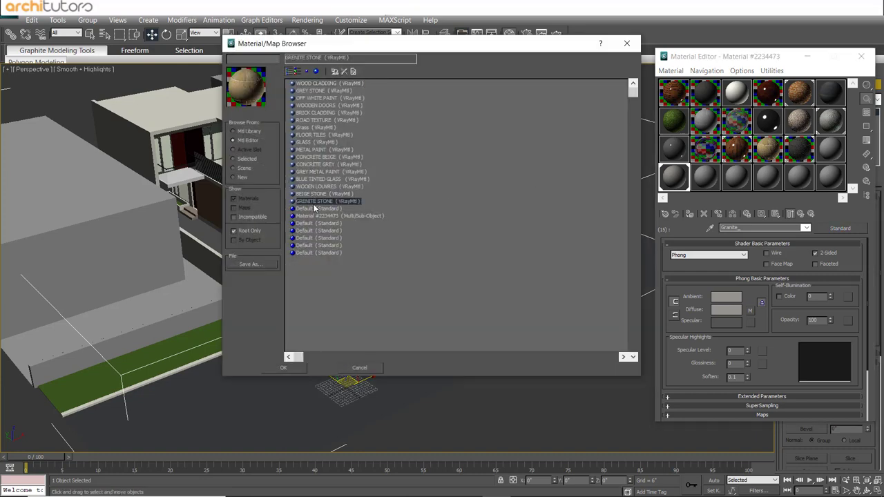
pyautogui.click(301, 373)
pyautogui.click(736, 268)
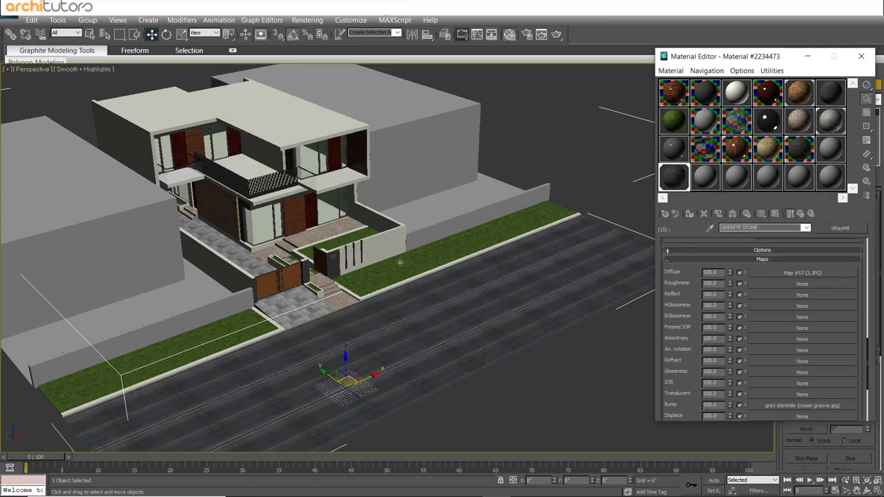
# Add a UVW Map modifier with Box projection to the house mesh.
pyautogui.moveTo(400, 263)
pyautogui.mouseDown(button='middle')
pyautogui.moveTo(441, 268)
pyautogui.moveTo(387, 257)
pyautogui.mouseUp(button='middle')
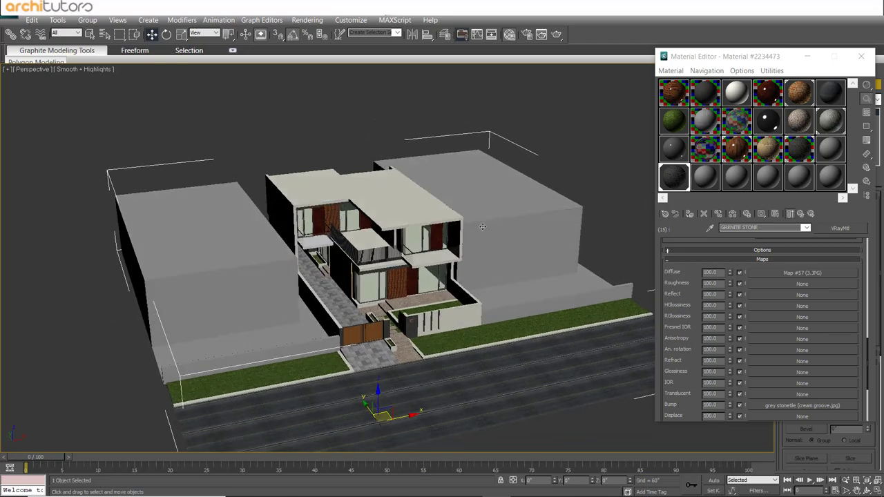
pyautogui.scroll(5, 372, 250)
pyautogui.scroll(-2, 372, 250)
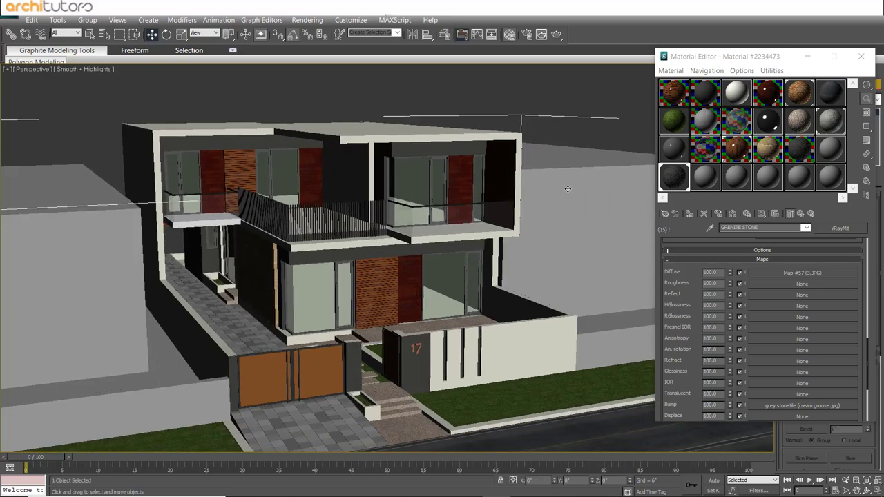
pyautogui.click(808, 56)
pyautogui.click(819, 100)
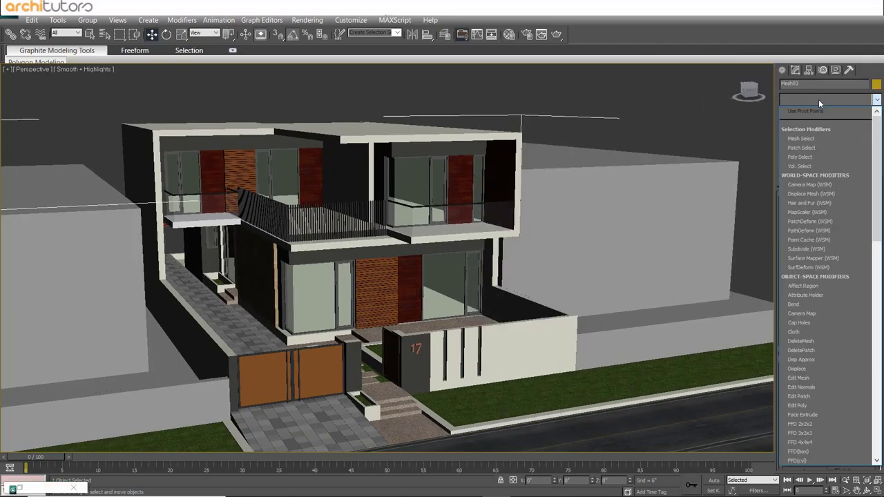
pyautogui.scroll(-15, 822, 121)
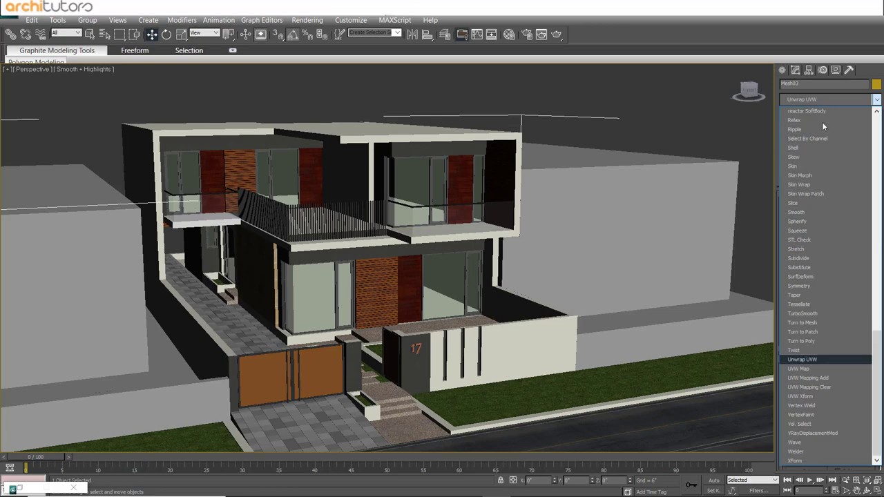
pyautogui.click(803, 369)
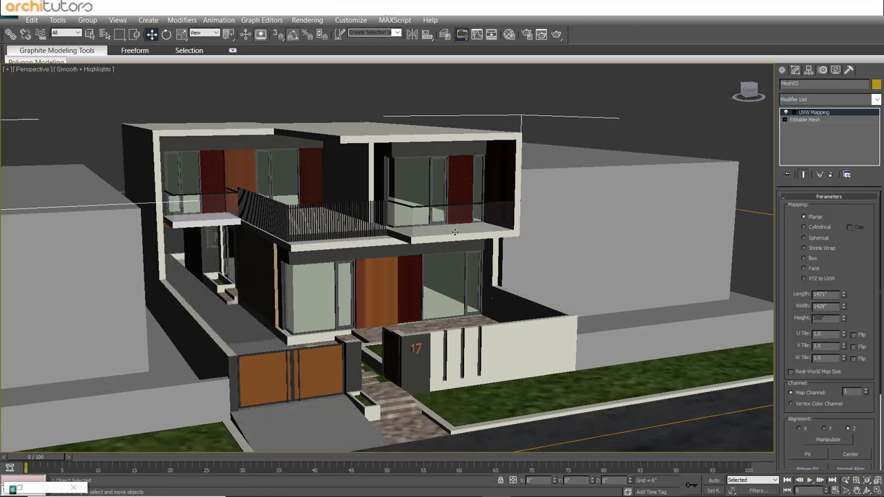
pyautogui.click(812, 259)
pyautogui.scroll(-8, 393, 290)
pyautogui.scroll(5, 393, 290)
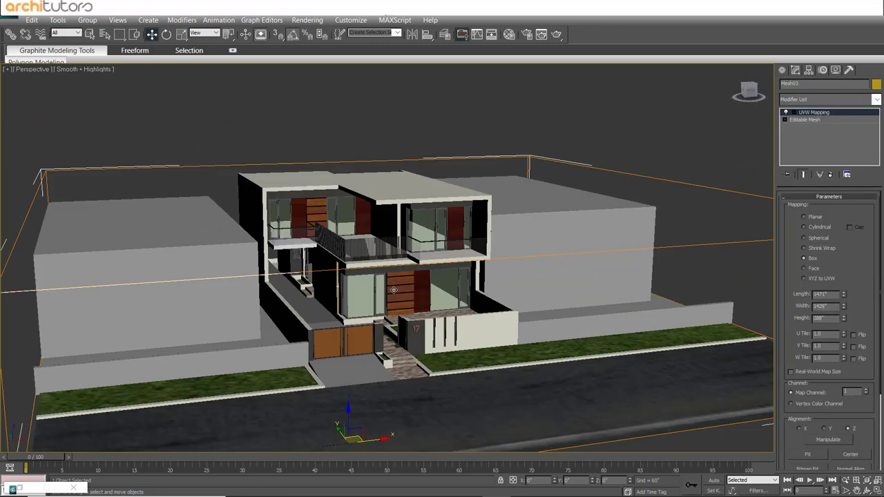
pyautogui.scroll(3, 393, 290)
pyautogui.scroll(3, 397, 280)
pyautogui.scroll(2, 404, 263)
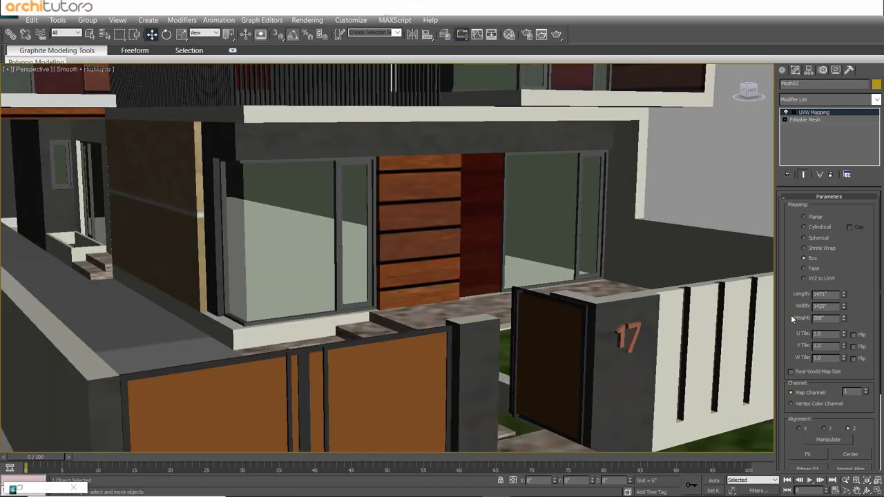
# Set the box mapping to Length 45, Width 45 and Height 84.
pyautogui.doubleClick(829, 294)
pyautogui.write('45')
pyautogui.press('Return')
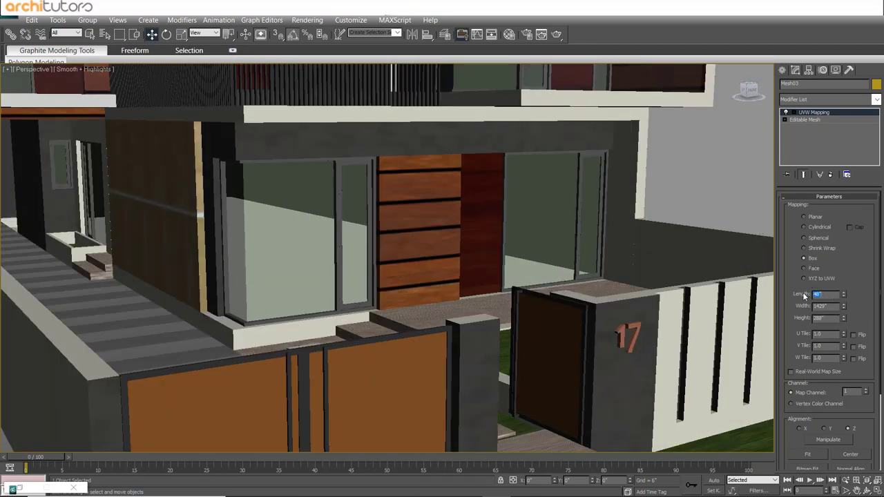
pyautogui.write('45')
pyautogui.press('Return')
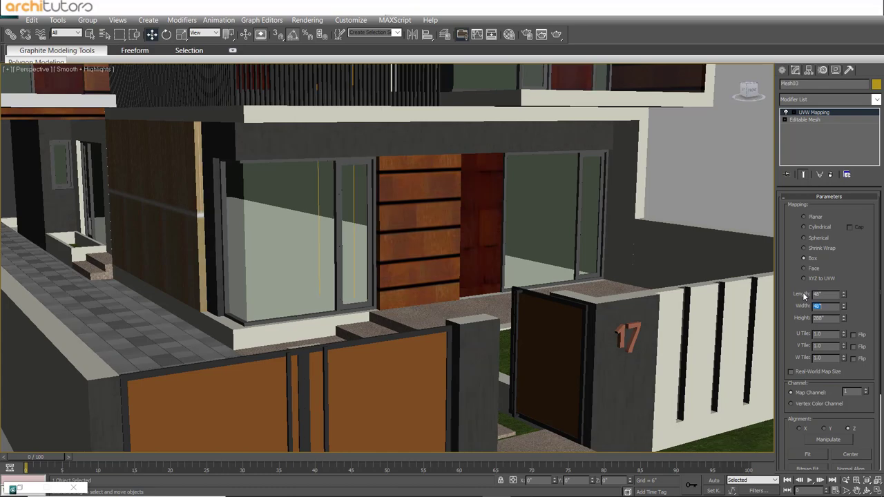
pyautogui.write('45')
pyautogui.press('Return')
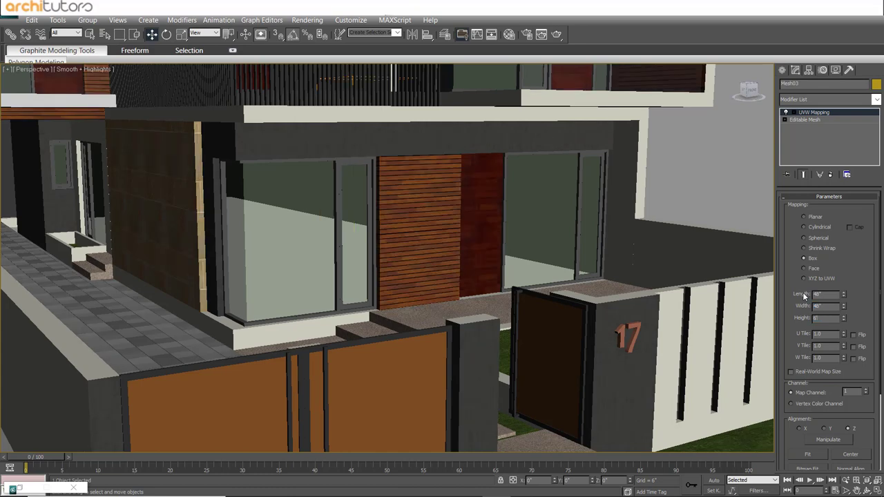
pyautogui.write('72')
pyautogui.press('Return')
pyautogui.write('84')
pyautogui.press('Return')
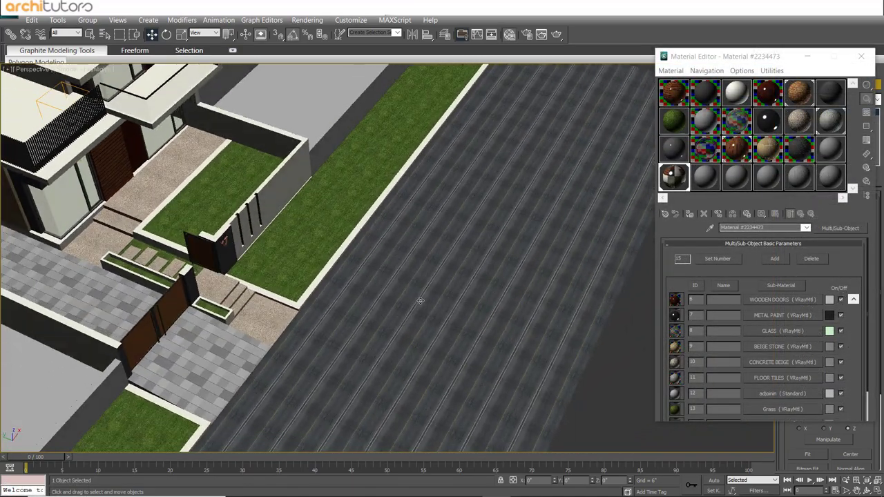
# Detach the selected road polygons from the house Editable Mesh as a new object named road.
pyautogui.click(806, 58)
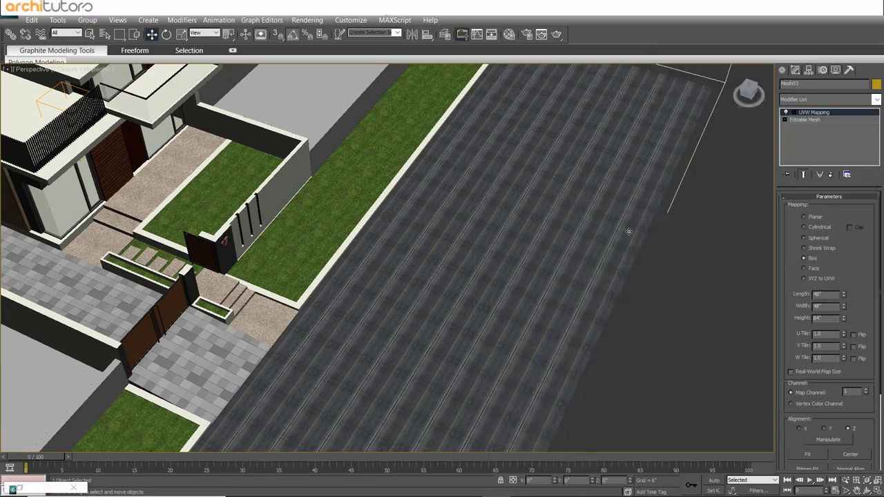
pyautogui.keyDown('alt'); pyautogui.moveTo(627, 233); pyautogui.dragTo(622, 222, button='middle'); pyautogui.keyUp('alt')
pyautogui.click(785, 119)
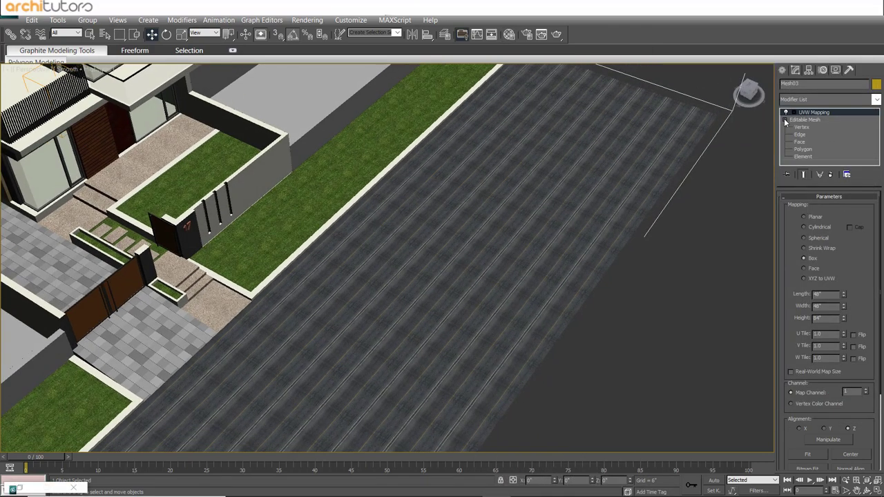
pyautogui.click(803, 148)
pyautogui.click(557, 198)
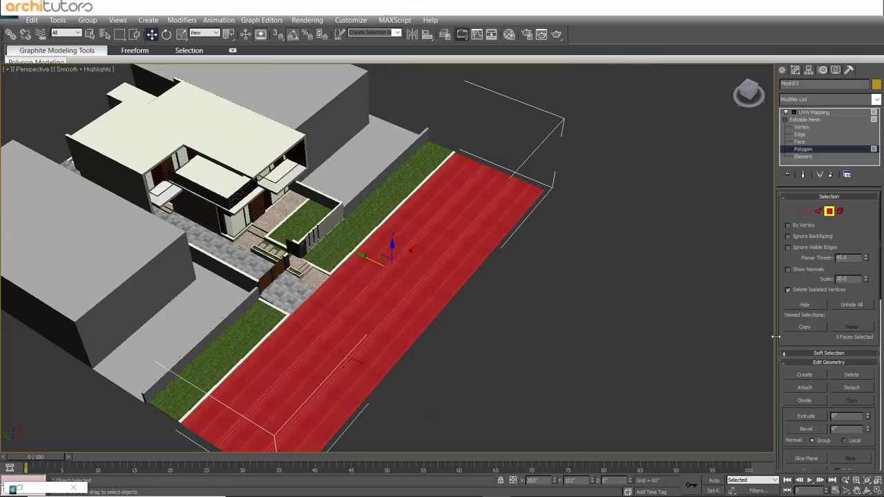
pyautogui.scroll(-2, 791, 356)
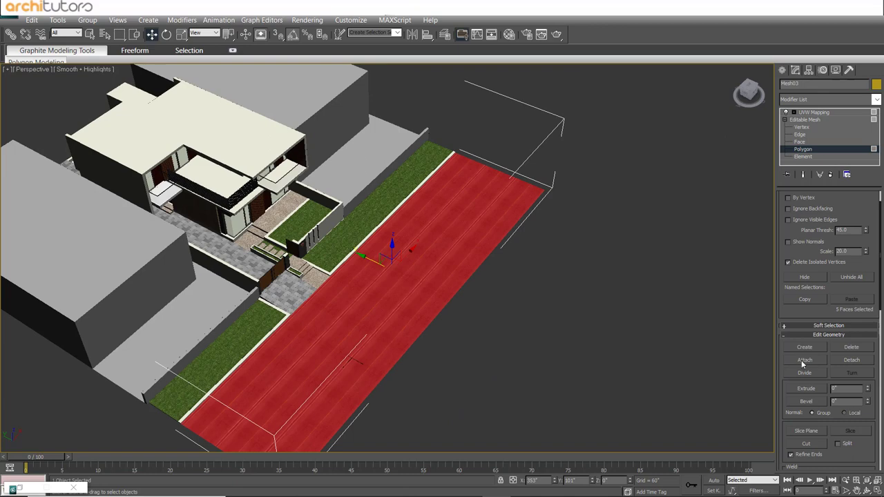
pyautogui.click(851, 360)
pyautogui.write('road')
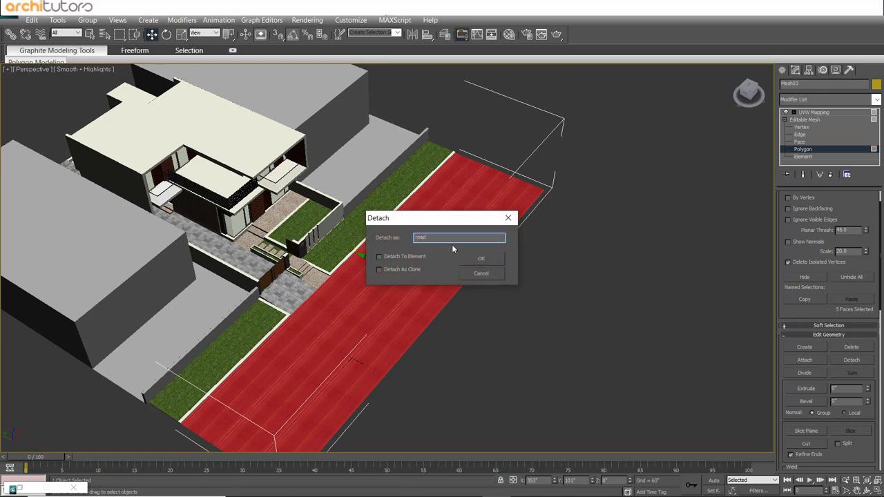
pyautogui.click(466, 257)
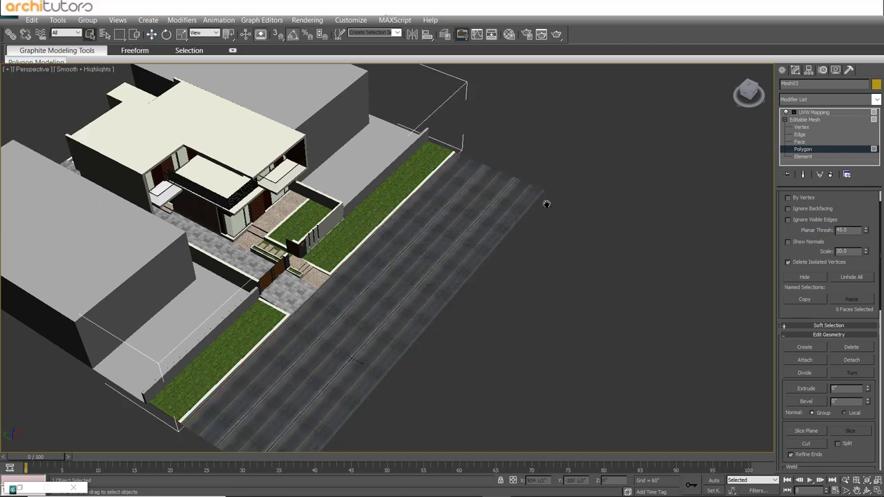
pyautogui.scroll(3, 545, 201)
pyautogui.scroll(2, 522, 231)
# Add a UVW Map modifier to the road object.
pyautogui.click(524, 225)
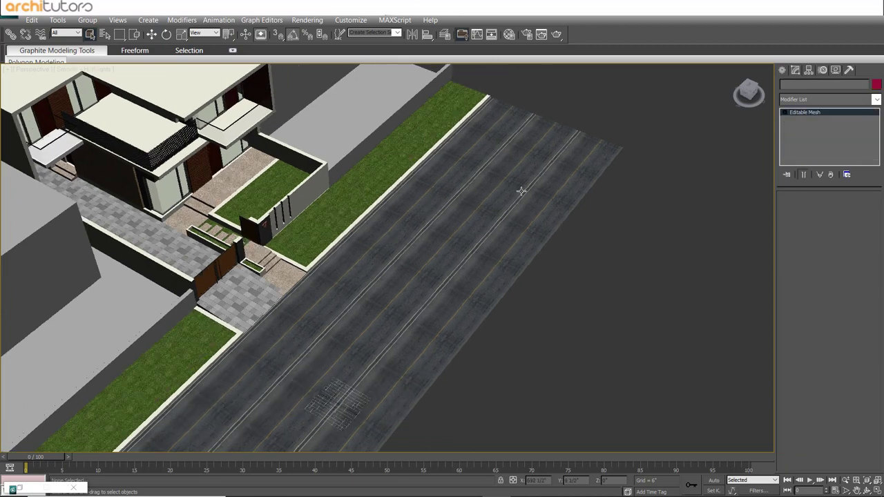
pyautogui.click(827, 98)
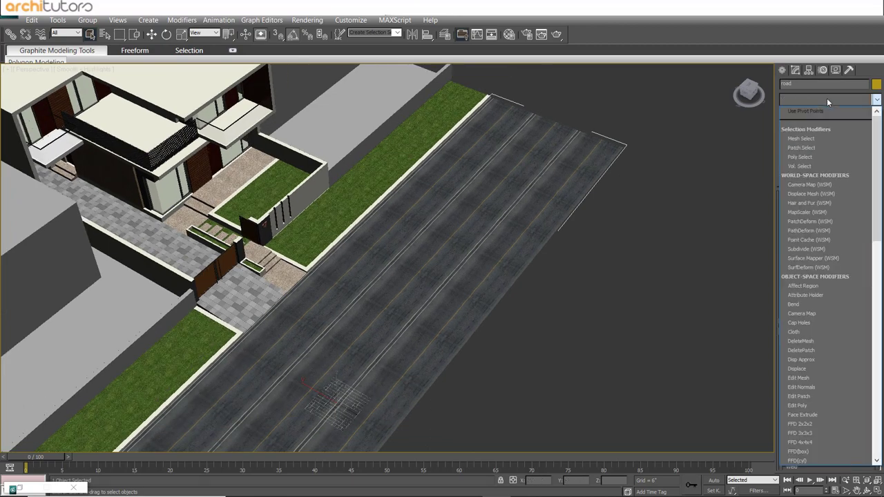
pyautogui.press('u')
pyautogui.click(819, 368)
pyautogui.moveTo(622, 302)
pyautogui.keyDown('alt'); pyautogui.mouseDown(button='middle')
pyautogui.moveTo(554, 284)
pyautogui.moveTo(815, 135)
pyautogui.mouseUp(button='middle'); pyautogui.keyUp('alt')
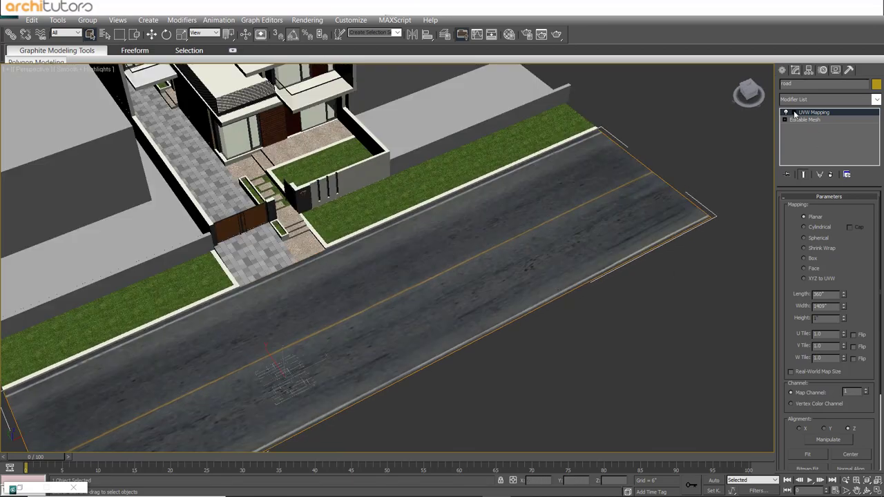
# Move, rotate and scale the road's mapping gizmo so the asphalt texture fits the street.
pyautogui.click(809, 120)
pyautogui.press('w')
pyautogui.keyDown('alt'); pyautogui.moveTo(525, 290); pyautogui.dragTo(583, 253, button='middle'); pyautogui.keyUp('alt')
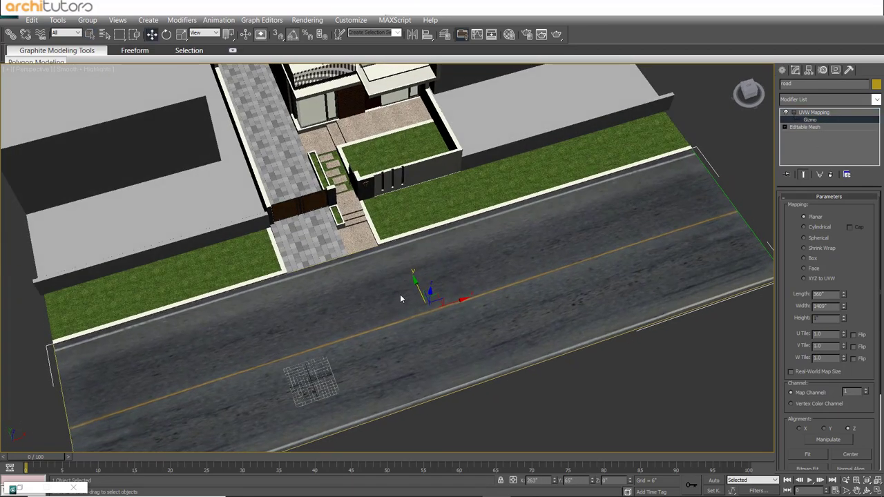
pyautogui.press('e')
pyautogui.moveTo(485, 308)
pyautogui.mouseDown(button='middle')
pyautogui.moveTo(501, 289)
pyautogui.moveTo(487, 298)
pyautogui.moveTo(459, 284)
pyautogui.moveTo(411, 293)
pyautogui.moveTo(429, 311)
pyautogui.moveTo(402, 301)
pyautogui.mouseUp(button='middle')
pyautogui.press('r')
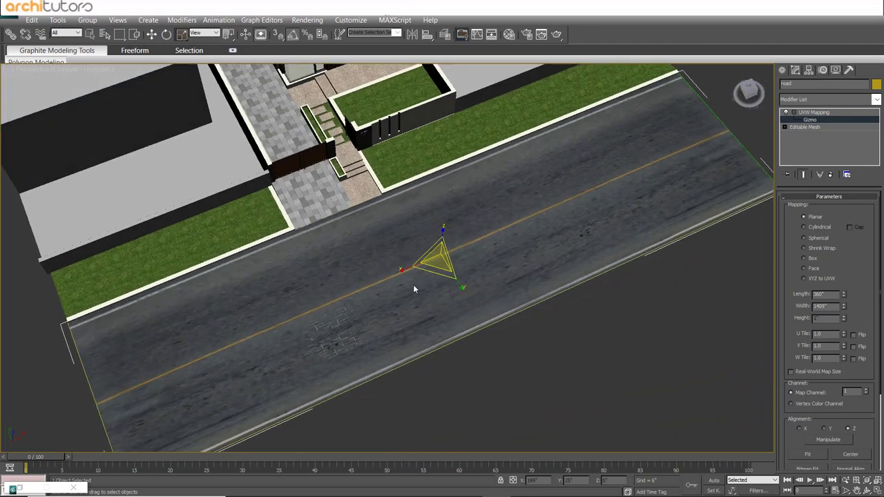
pyautogui.moveTo(404, 270); pyautogui.dragTo(424, 259)
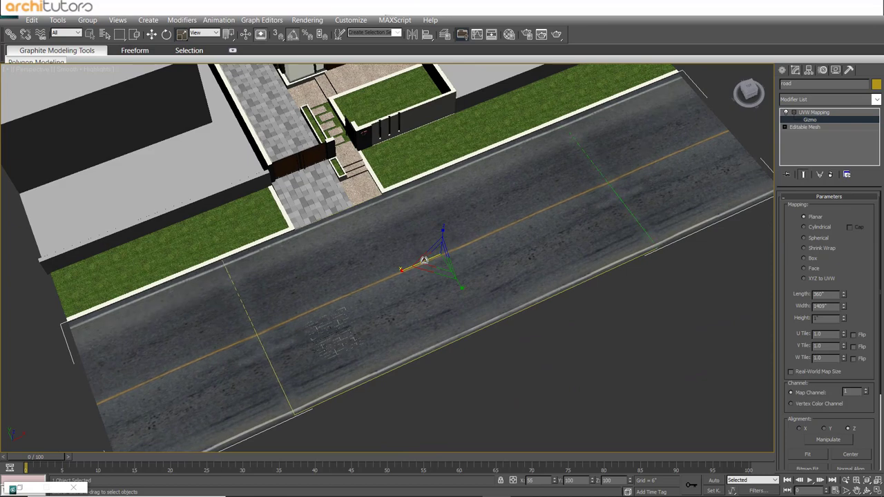
pyautogui.moveTo(462, 285); pyautogui.dragTo(431, 279)
# Deselect the road and inspect the textured street from lower angles.
pyautogui.scroll(5, 431, 278)
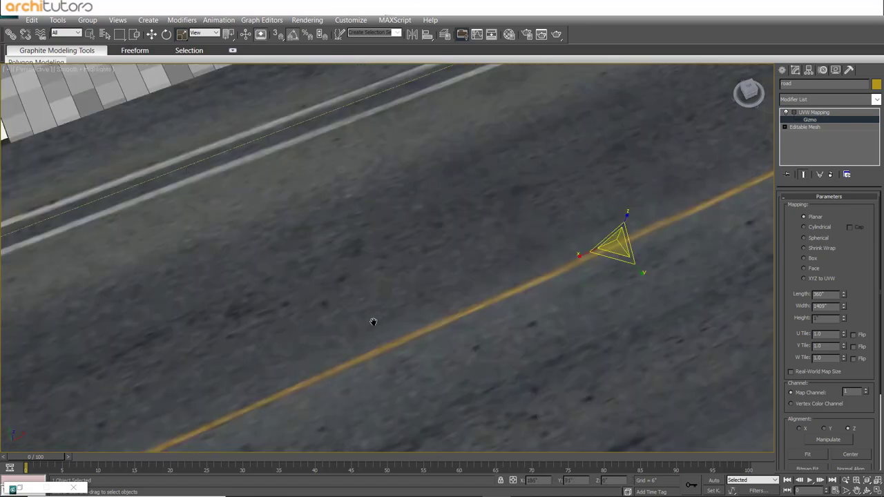
pyautogui.scroll(2, 489, 316)
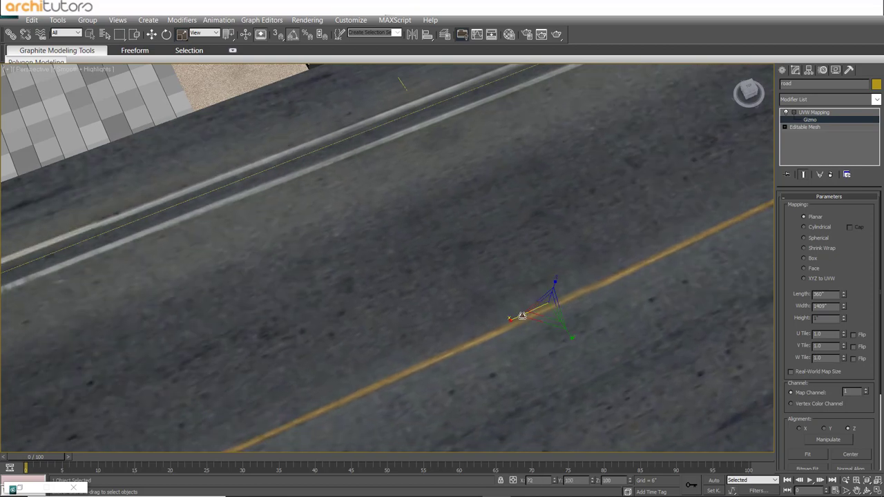
pyautogui.scroll(-5, 472, 304)
pyautogui.moveTo(485, 317); pyautogui.dragTo(484, 336, button='middle')
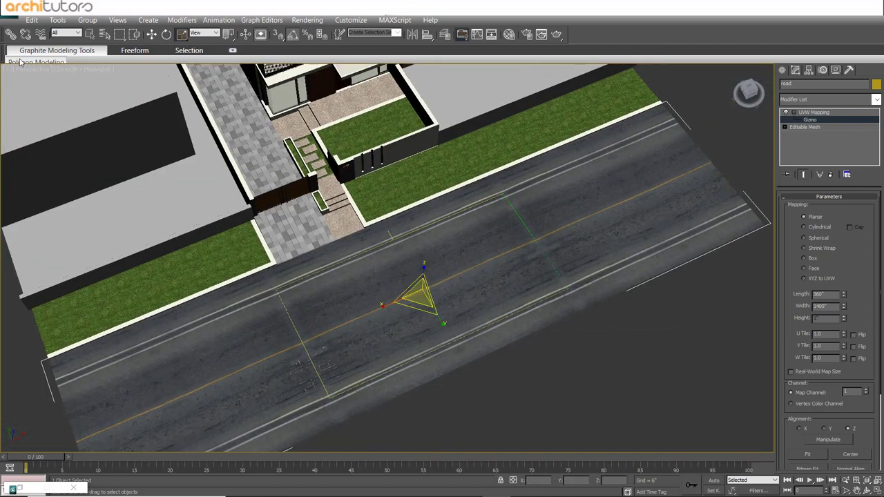
pyautogui.keyDown('alt'); pyautogui.moveTo(383, 306); pyautogui.dragTo(362, 279, button='middle'); pyautogui.keyUp('alt')
pyautogui.click(667, 96)
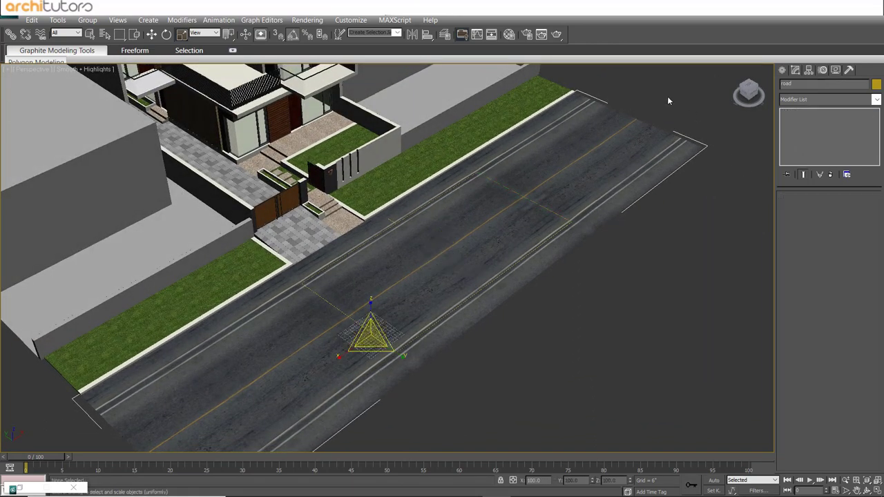
pyautogui.scroll(-3, 539, 227)
pyautogui.scroll(4, 490, 300)
pyautogui.moveTo(490, 300)
pyautogui.keyDown('alt'); pyautogui.mouseDown(button='middle')
pyautogui.moveTo(477, 284)
pyautogui.moveTo(601, 320)
pyautogui.moveTo(564, 303)
pyautogui.mouseUp(button='middle'); pyautogui.keyUp('alt')
# Hide the road, then orbit to a low frontal view under the balcony roof.
pyautogui.click(594, 355)
pyautogui.click(617, 297)
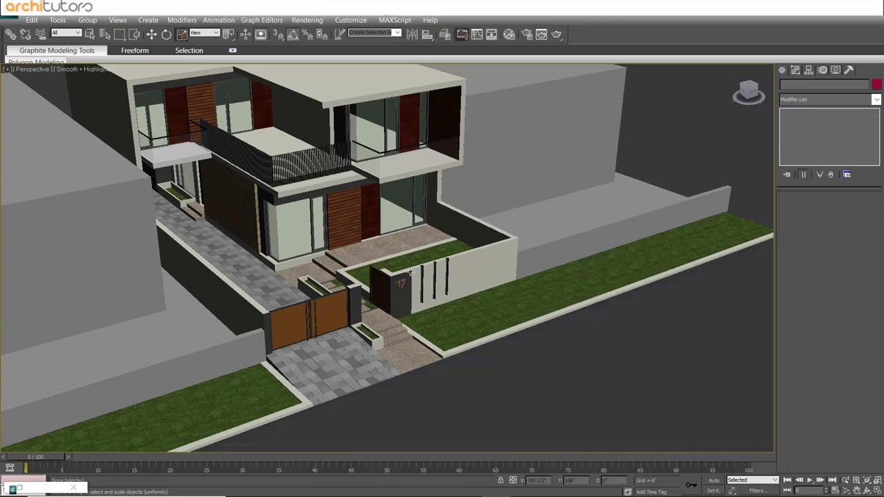
pyautogui.click(91, 35)
pyautogui.moveTo(387, 277)
pyautogui.keyDown('alt'); pyautogui.mouseDown(button='middle')
pyautogui.moveTo(428, 263)
pyautogui.moveTo(441, 275)
pyautogui.moveTo(443, 256)
pyautogui.moveTo(418, 270)
pyautogui.moveTo(429, 273)
pyautogui.moveTo(418, 270)
pyautogui.moveTo(432, 262)
pyautogui.mouseUp(button='middle'); pyautogui.keyUp('alt')
pyautogui.scroll(3, 442, 275)
pyautogui.scroll(2, 407, 264)
pyautogui.scroll(2, 419, 270)
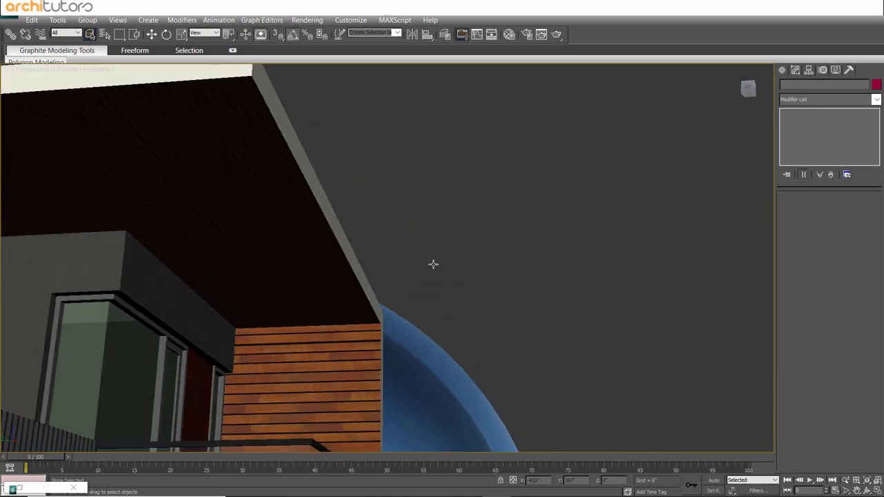
pyautogui.scroll(2, 432, 262)
pyautogui.moveTo(462, 290)
pyautogui.keyDown('alt'); pyautogui.mouseDown(button='middle')
pyautogui.moveTo(426, 274)
pyautogui.moveTo(361, 293)
pyautogui.moveTo(436, 266)
pyautogui.moveTo(434, 310)
pyautogui.moveTo(433, 302)
pyautogui.mouseUp(button='middle'); pyautogui.keyUp('alt')
pyautogui.scroll(2, 361, 292)
pyautogui.scroll(-3, 434, 266)
pyautogui.scroll(-2, 433, 310)
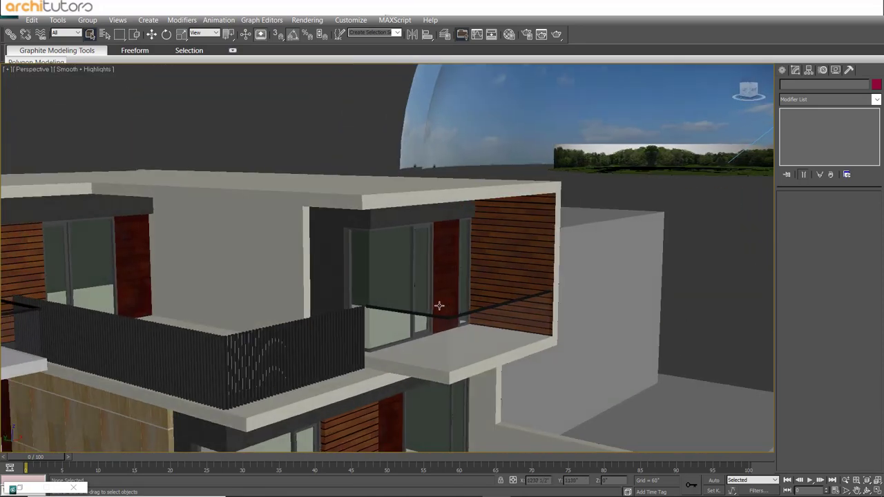
pyautogui.scroll(3, 434, 302)
# On Mesh03 at Polygon level, select all the dark red door panel faces.
pyautogui.click(438, 309)
pyautogui.click(803, 150)
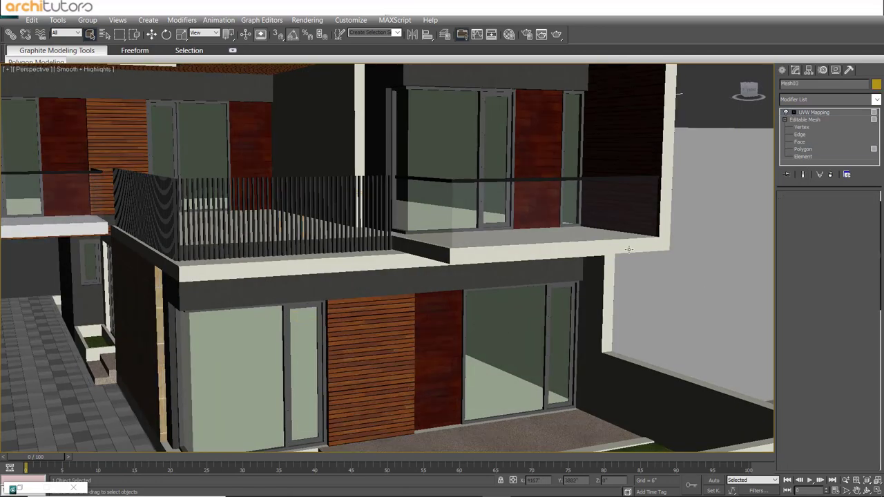
pyautogui.click(430, 331)
pyautogui.keyDown('ctrl'); pyautogui.click(533, 164); pyautogui.keyUp('ctrl')
pyautogui.moveTo(451, 226); pyautogui.dragTo(511, 273, button='middle')
pyautogui.keyDown('ctrl'); pyautogui.click(302, 176); pyautogui.keyUp('ctrl')
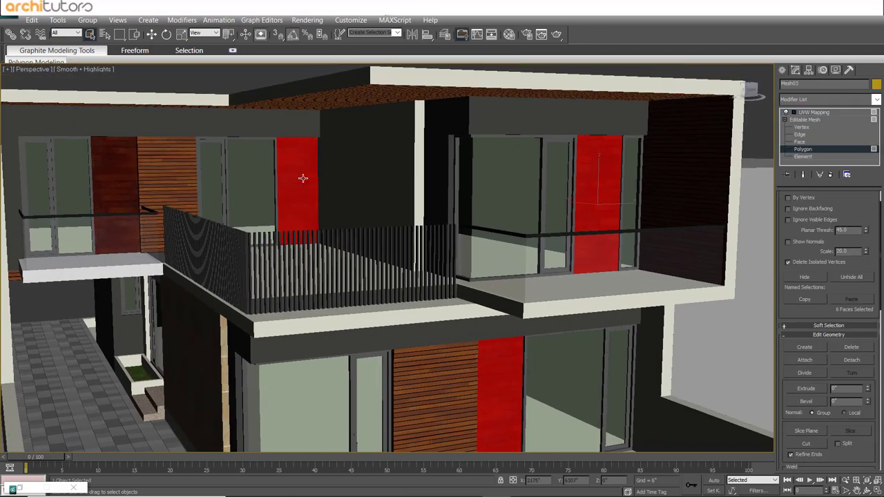
pyautogui.scroll(-3, 323, 195)
pyautogui.keyDown('ctrl'); pyautogui.click(194, 215); pyautogui.keyUp('ctrl')
pyautogui.scroll(-3, 250, 219)
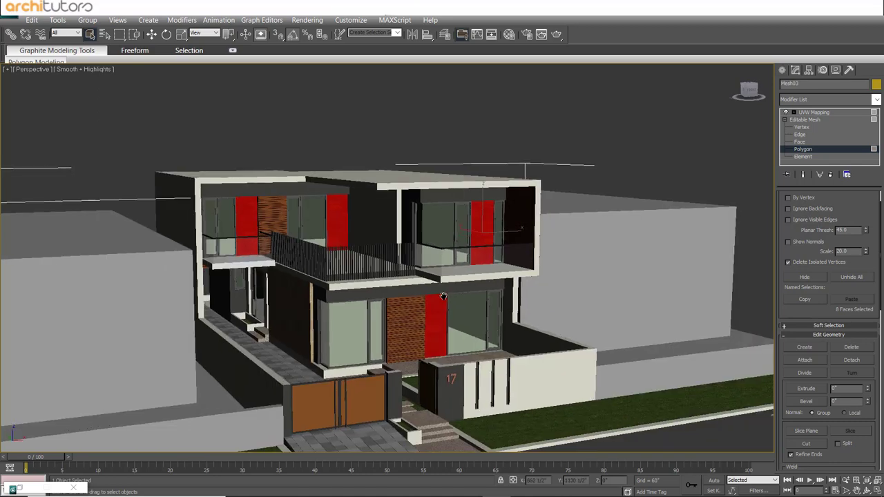
pyautogui.keyDown('alt'); pyautogui.moveTo(250, 219); pyautogui.dragTo(517, 311, button='middle'); pyautogui.keyUp('alt')
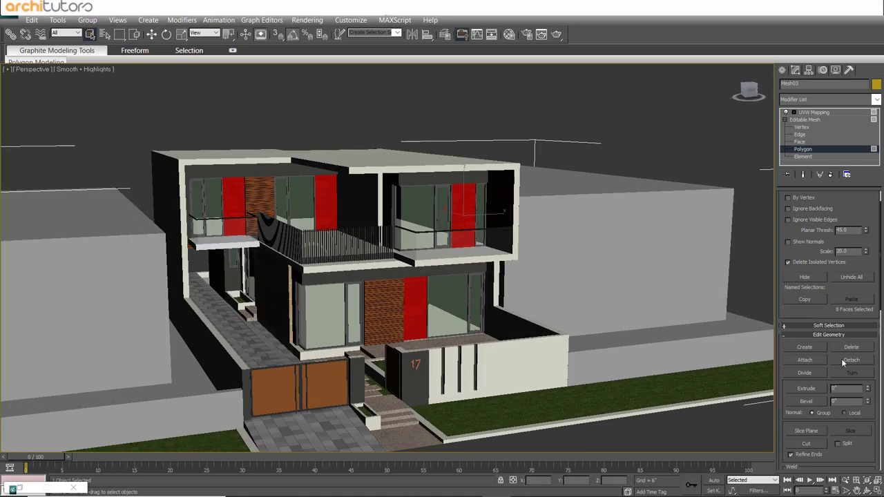
# Detach the selected door faces as a new object named doors and select it.
pyautogui.click(850, 360)
pyautogui.write('doors')
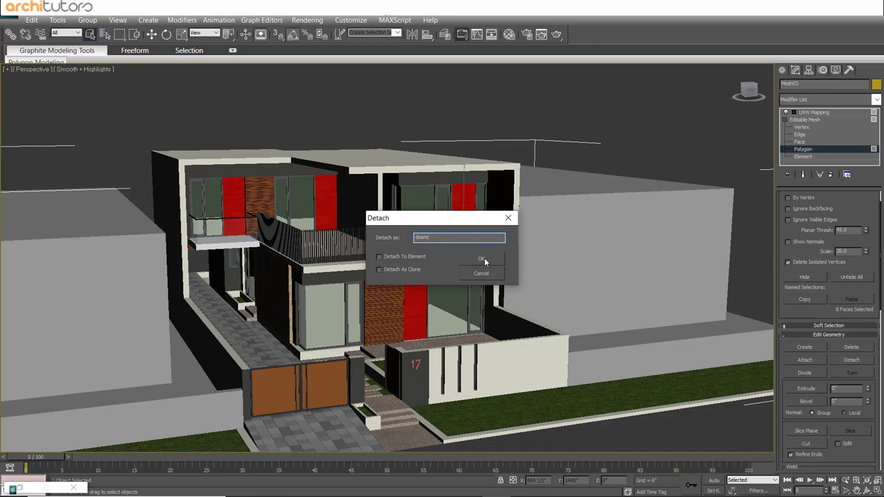
pyautogui.click(485, 259)
pyautogui.click(831, 152)
pyautogui.click(613, 139)
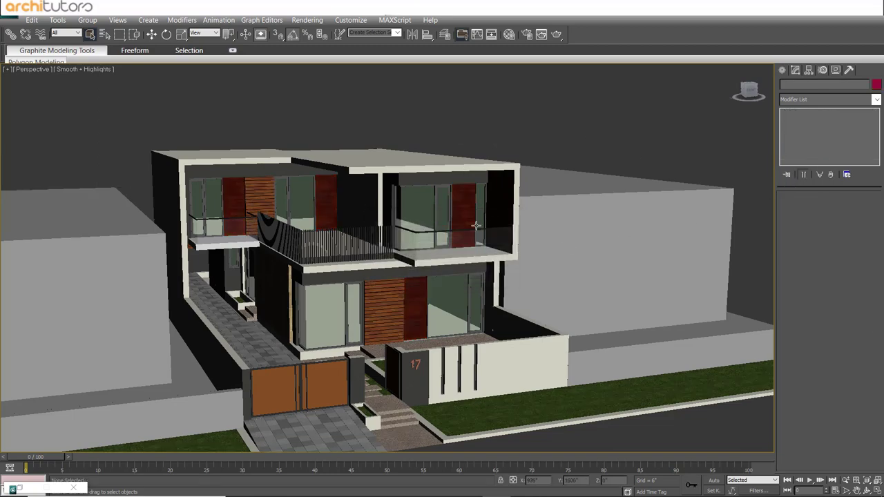
pyautogui.click(465, 203)
# Add a Box UVW Map to doors with 48-inch length and width.
pyautogui.press('z')
pyautogui.keyDown('alt'); pyautogui.moveTo(474, 223); pyautogui.dragTo(567, 221, button='middle'); pyautogui.keyUp('alt')
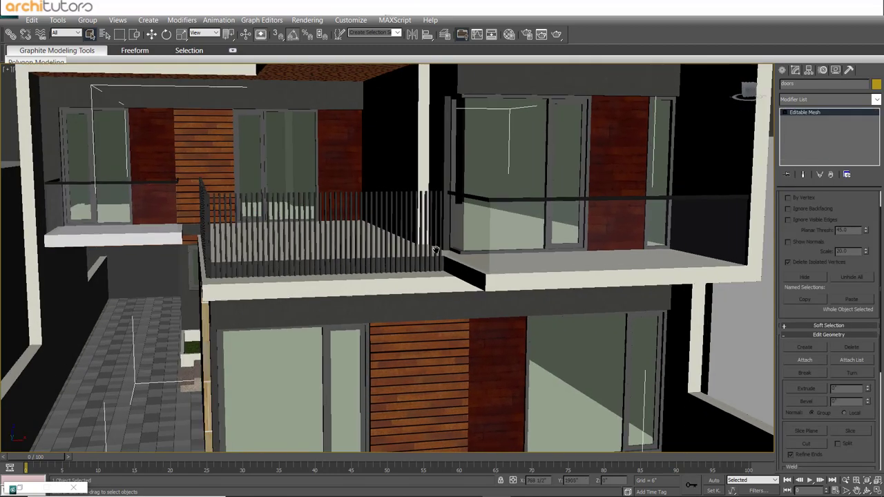
pyautogui.click(818, 99)
pyautogui.scroll(-10, 829, 311)
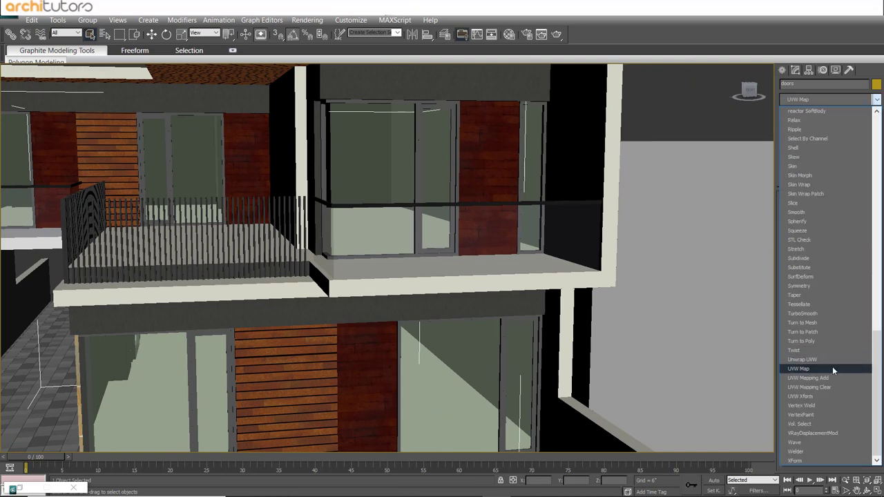
pyautogui.click(835, 365)
pyautogui.click(808, 258)
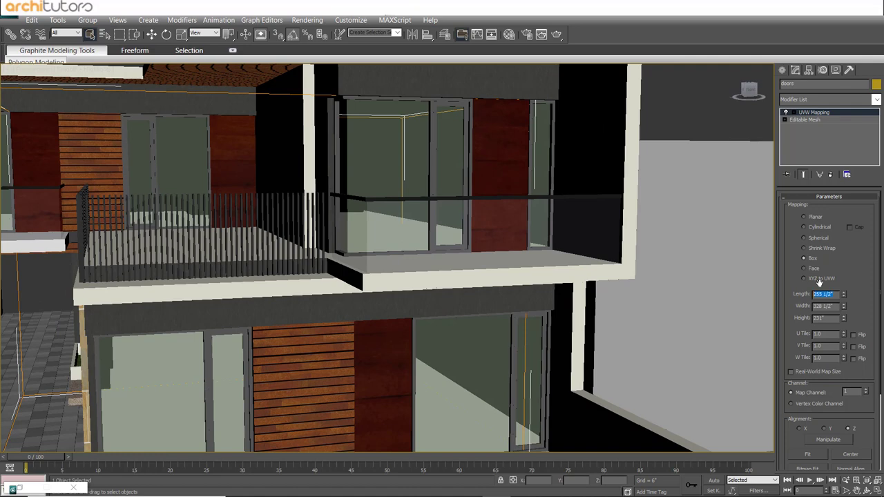
pyautogui.write('48')
pyautogui.press('Return')
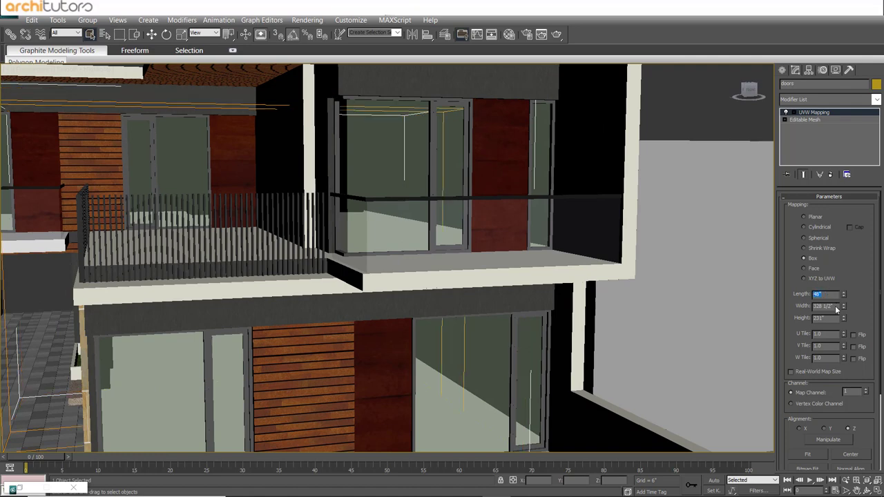
pyautogui.write('48')
pyautogui.press('Return')
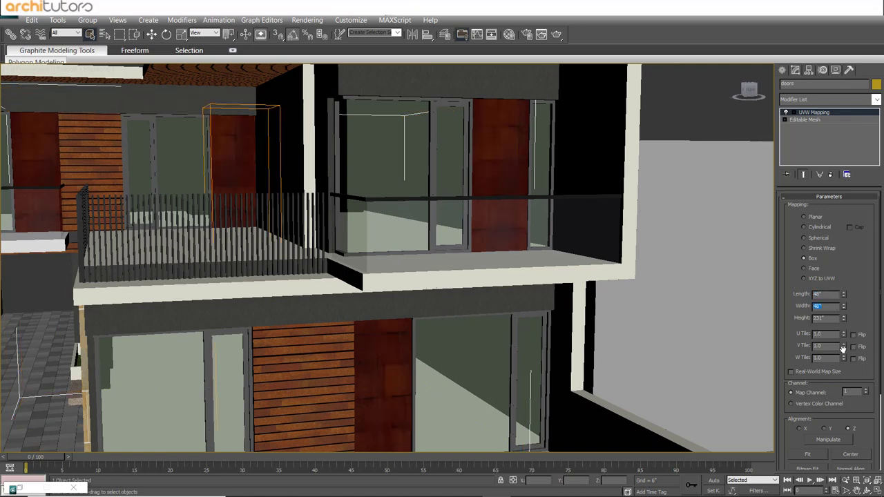
pyautogui.write('48')
pyautogui.press('Return')
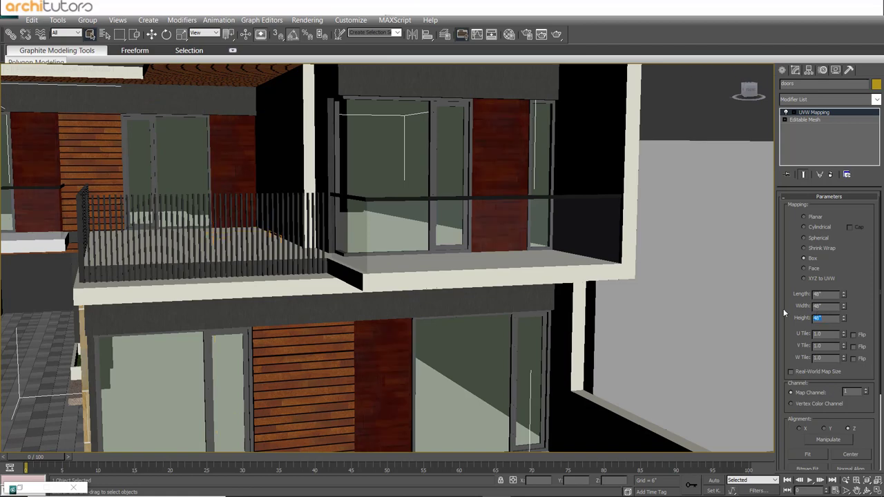
# Inspect the retextured doors around the facade, then select the house mesh Mesh03.
pyautogui.keyDown('alt'); pyautogui.moveTo(783, 309); pyautogui.dragTo(512, 235, button='middle'); pyautogui.keyUp('alt')
pyautogui.scroll(3, 509, 223)
pyautogui.scroll(3, 510, 235)
pyautogui.scroll(3, 512, 260)
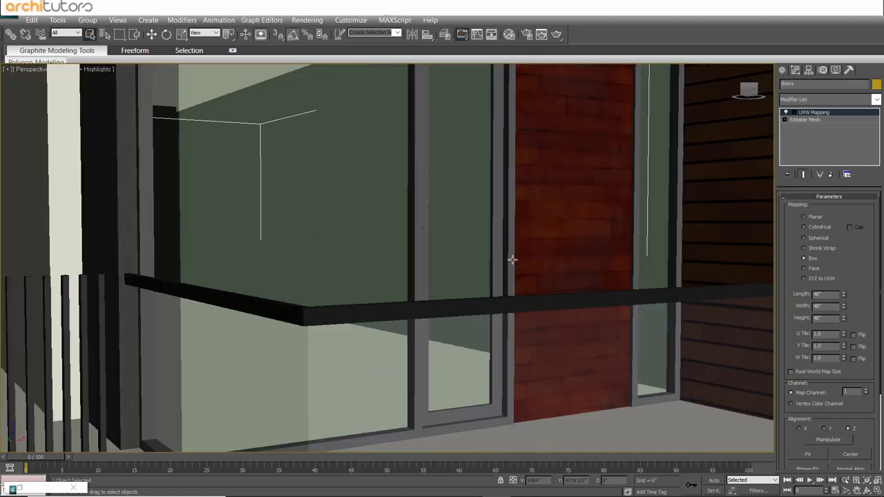
pyautogui.scroll(-3, 483, 261)
pyautogui.scroll(-3, 456, 257)
pyautogui.scroll(-3, 470, 249)
pyautogui.scroll(-3, 469, 250)
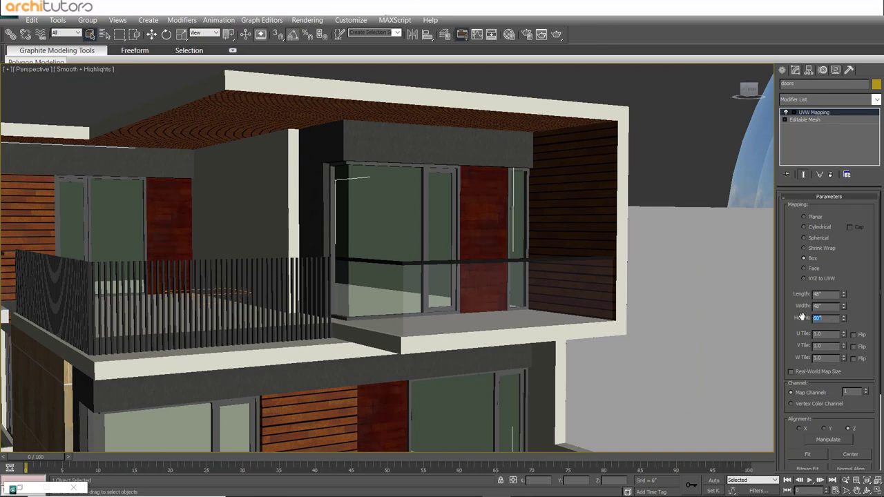
pyautogui.scroll(2, 525, 271)
pyautogui.scroll(2, 525, 271)
pyautogui.scroll(-1, 483, 205)
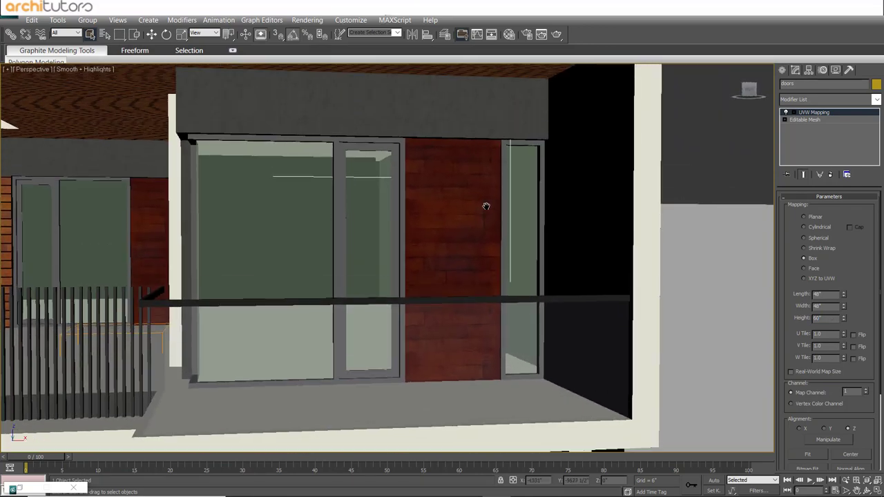
pyautogui.scroll(2, 484, 205)
pyautogui.scroll(-2, 529, 215)
pyautogui.scroll(-2, 456, 239)
pyautogui.scroll(-2, 456, 239)
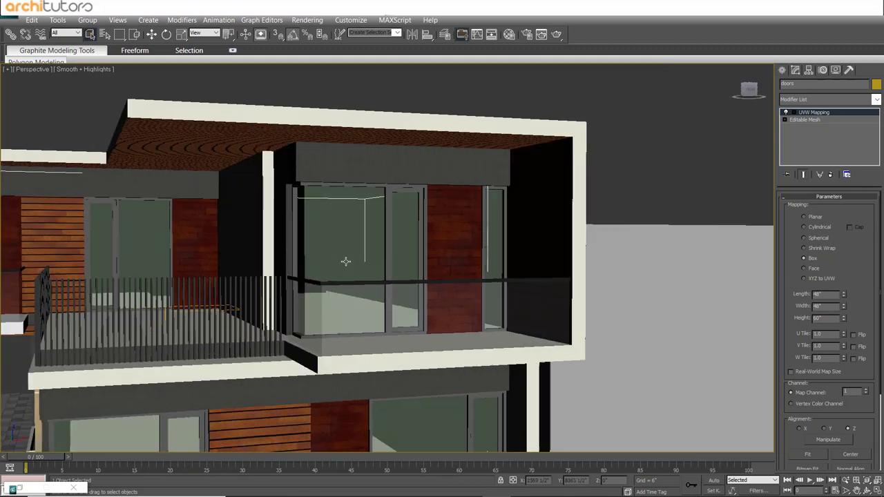
pyautogui.keyDown('alt'); pyautogui.moveTo(346, 256); pyautogui.dragTo(815, 209, button='middle'); pyautogui.keyUp('alt')
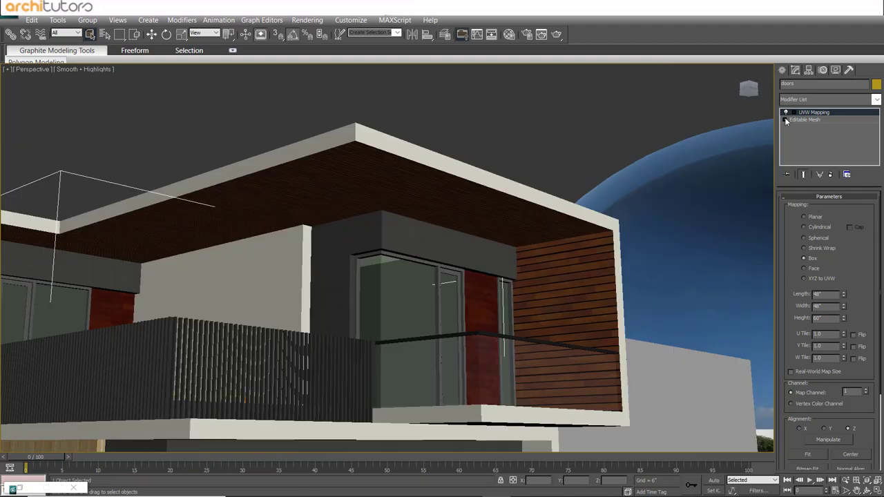
pyautogui.click(659, 126)
pyautogui.scroll(-3, 514, 291)
pyautogui.click(514, 291)
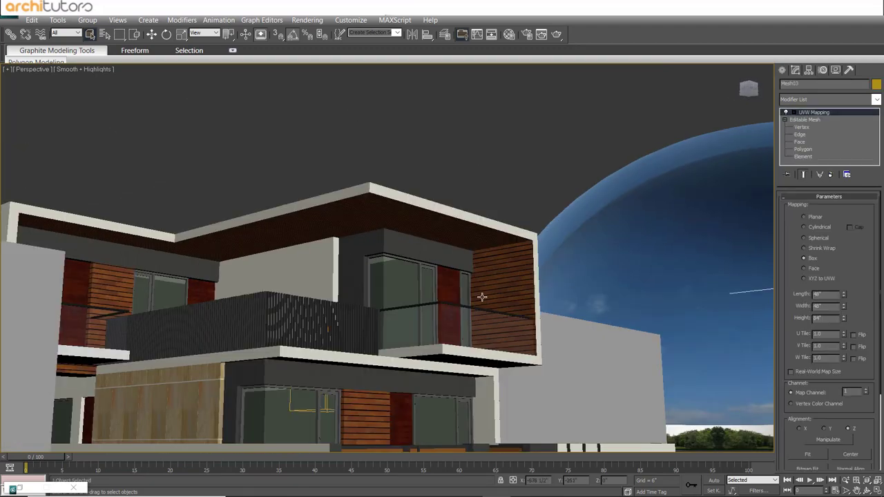
pyautogui.moveTo(479, 296)
pyautogui.keyDown('alt'); pyautogui.mouseDown(button='middle')
pyautogui.moveTo(547, 227)
pyautogui.moveTo(545, 249)
pyautogui.mouseUp(button='middle'); pyautogui.keyUp('alt')
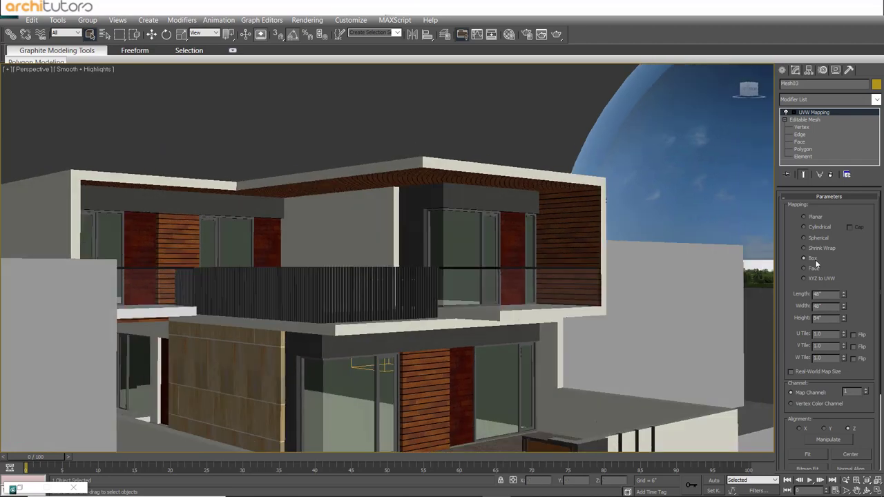
# At Mesh03 polygon level, select the wooden ceiling and wood wall faces.
pyautogui.click(803, 149)
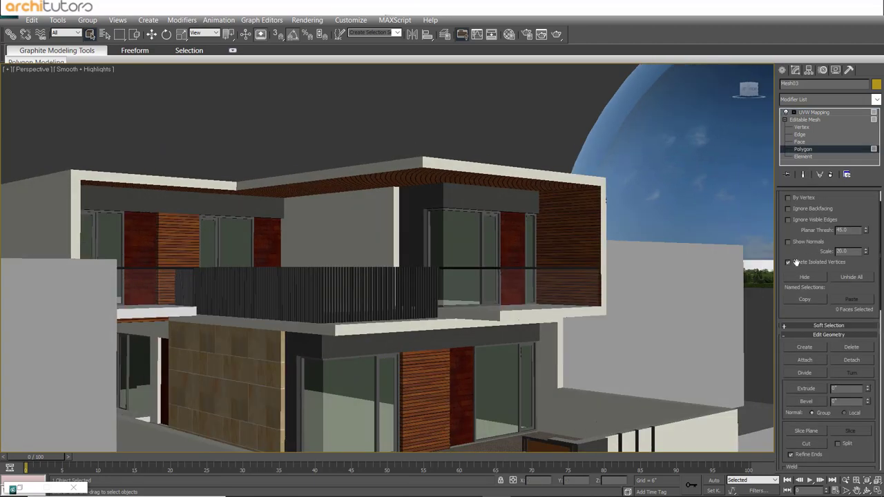
pyautogui.moveTo(560, 265)
pyautogui.keyDown('alt'); pyautogui.mouseDown(button='middle')
pyautogui.moveTo(528, 316)
pyautogui.moveTo(522, 275)
pyautogui.mouseUp(button='middle'); pyautogui.keyUp('alt')
pyautogui.scroll(3, 546, 263)
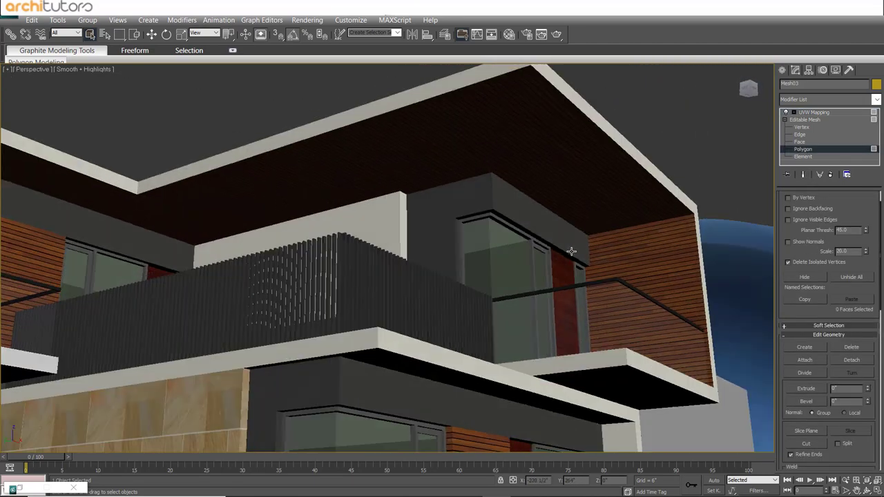
pyautogui.scroll(2, 577, 251)
pyautogui.scroll(1, 653, 241)
pyautogui.click(814, 112)
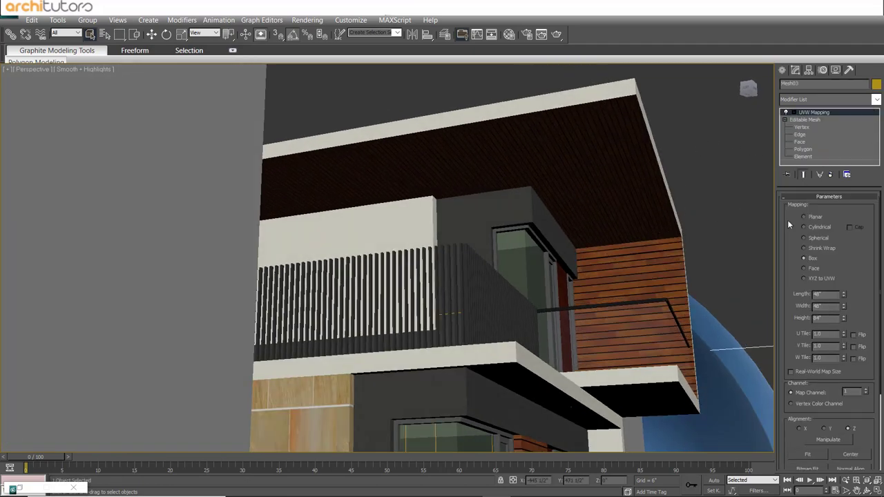
pyautogui.click(802, 150)
pyautogui.click(633, 217)
pyautogui.click(643, 263)
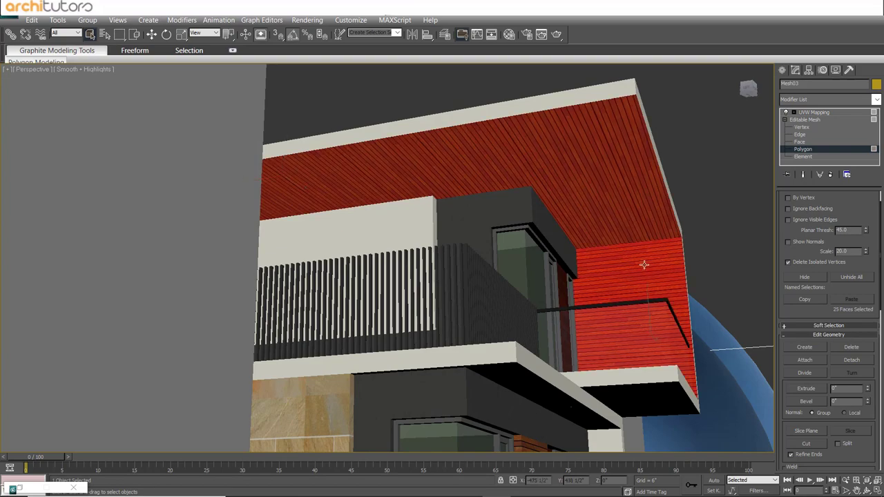
pyautogui.moveTo(643, 263)
pyautogui.keyDown('alt'); pyautogui.mouseDown(button='middle')
pyautogui.moveTo(614, 277)
pyautogui.moveTo(437, 228)
pyautogui.mouseUp(button='middle'); pyautogui.keyUp('alt')
pyautogui.scroll(2, 211, 255)
pyautogui.scroll(2, 215, 255)
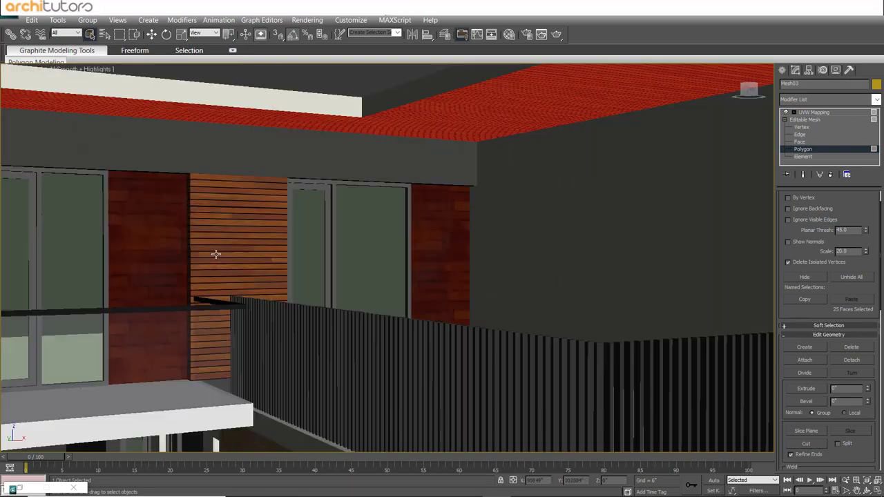
pyautogui.scroll(2, 273, 244)
pyautogui.moveTo(273, 243)
pyautogui.keyDown('alt'); pyautogui.mouseDown(button='middle')
pyautogui.moveTo(231, 249)
pyautogui.moveTo(337, 242)
pyautogui.mouseUp(button='middle'); pyautogui.keyUp('alt')
# Add the cladding beside the door and the ground-floor cladding faces to the selection.
pyautogui.keyDown('ctrl'); pyautogui.click(225, 237); pyautogui.keyUp('ctrl')
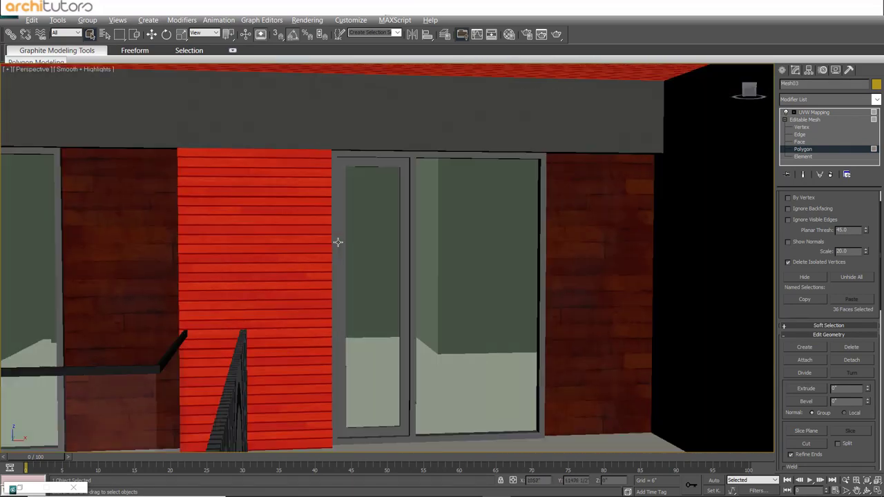
pyautogui.scroll(2, 320, 237)
pyautogui.scroll(2, 320, 237)
pyautogui.scroll(-2, 265, 237)
pyautogui.scroll(-3, 280, 200)
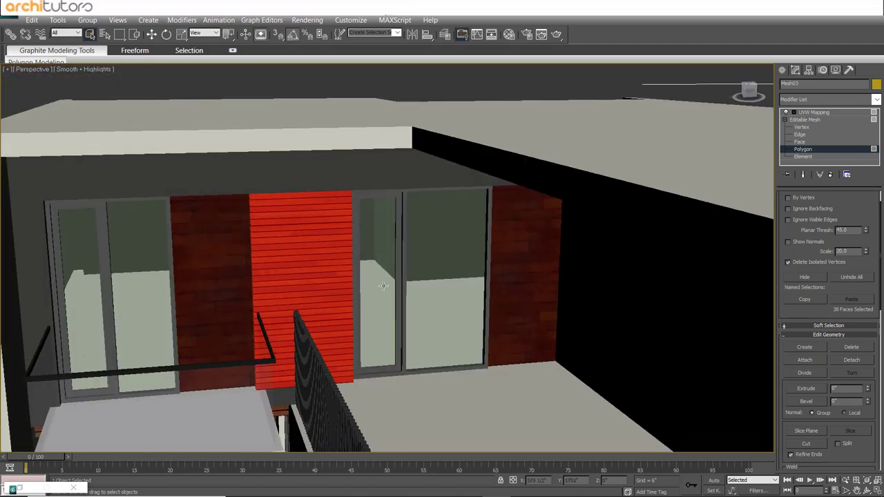
pyautogui.scroll(-1, 322, 216)
pyautogui.moveTo(321, 216)
pyautogui.keyDown('alt'); pyautogui.mouseDown(button='middle')
pyautogui.moveTo(380, 260)
pyautogui.moveTo(570, 269)
pyautogui.mouseUp(button='middle'); pyautogui.keyUp('alt')
pyautogui.scroll(2, 571, 269)
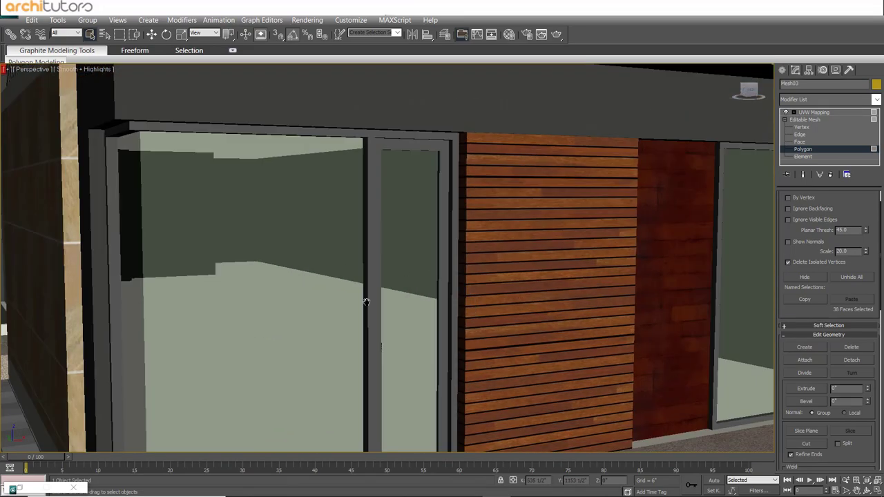
pyautogui.scroll(2, 413, 304)
pyautogui.keyDown('alt'); pyautogui.moveTo(413, 305); pyautogui.dragTo(506, 293, button='middle'); pyautogui.keyUp('alt')
pyautogui.keyDown('ctrl'); pyautogui.click(518, 285); pyautogui.keyUp('ctrl')
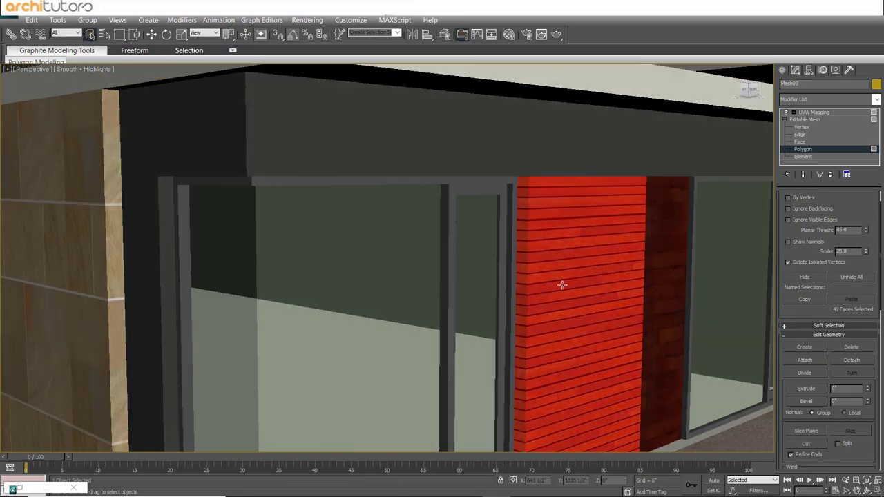
pyautogui.moveTo(562, 286)
pyautogui.keyDown('alt'); pyautogui.mouseDown(button='middle')
pyautogui.moveTo(525, 274)
pyautogui.moveTo(519, 258)
pyautogui.moveTo(234, 260)
pyautogui.moveTo(360, 300)
pyautogui.moveTo(408, 285)
pyautogui.mouseUp(button='middle'); pyautogui.keyUp('alt')
pyautogui.scroll(-3, 234, 259)
pyautogui.keyDown('ctrl'); pyautogui.click(214, 286); pyautogui.keyUp('ctrl')
pyautogui.scroll(-3, 259, 278)
pyautogui.scroll(3, 408, 285)
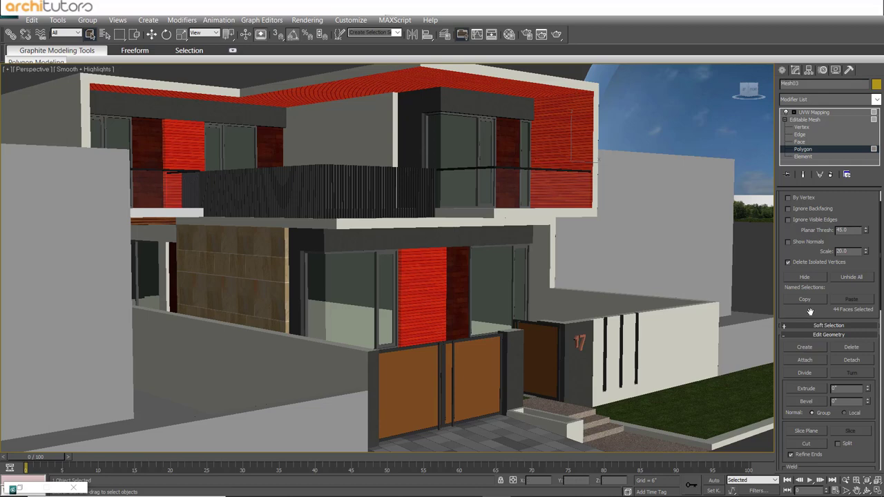
# Detach the selected faces as a new object named wood cladding.
pyautogui.click(853, 361)
pyautogui.write('wood c')
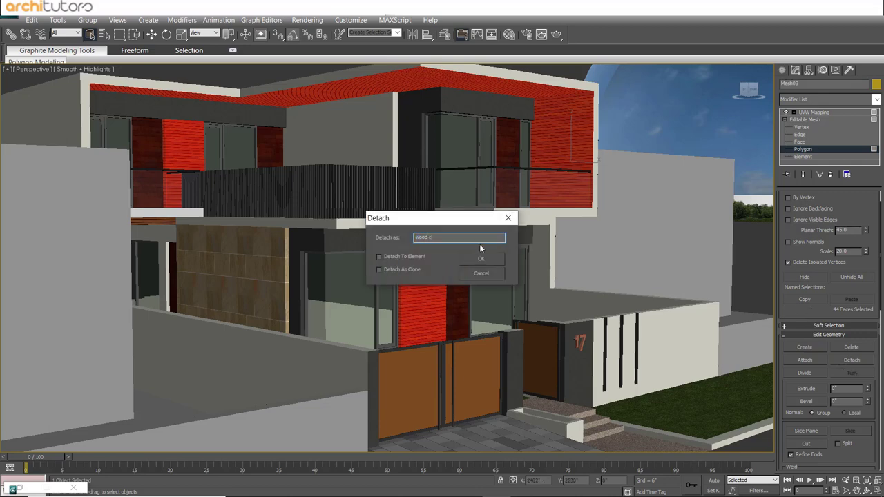
pyautogui.write('ladding')
pyautogui.click(476, 257)
pyautogui.keyDown('alt'); pyautogui.moveTo(643, 130); pyautogui.dragTo(592, 189, button='middle'); pyautogui.keyUp('alt')
# Select the wood cladding object and add a UVW Map set to Box projection.
pyautogui.scroll(4, 656, 183)
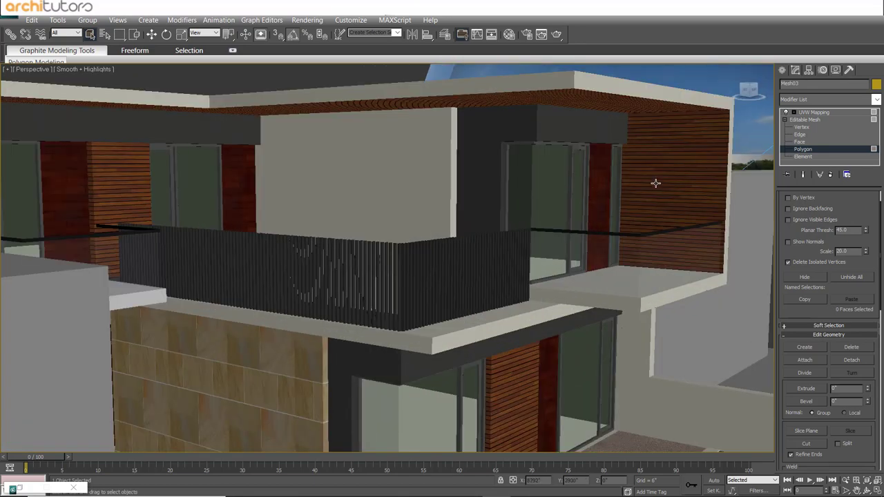
pyautogui.click(805, 120)
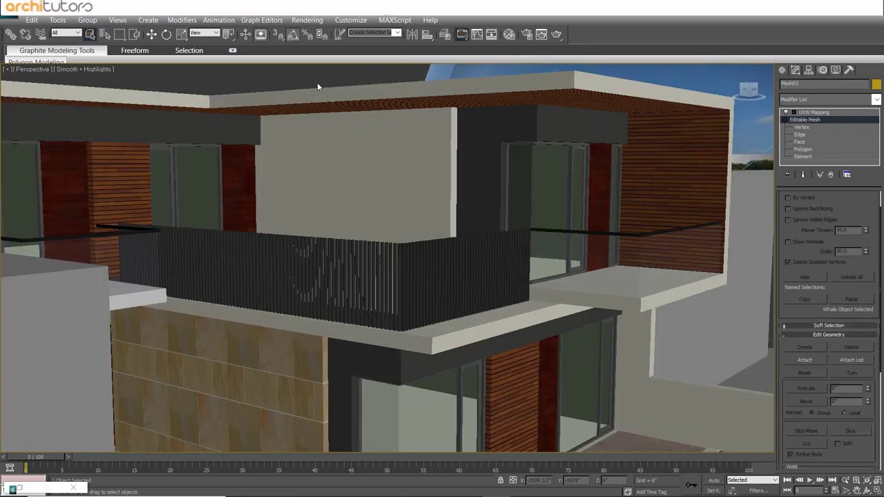
pyautogui.click(681, 173)
pyautogui.click(818, 101)
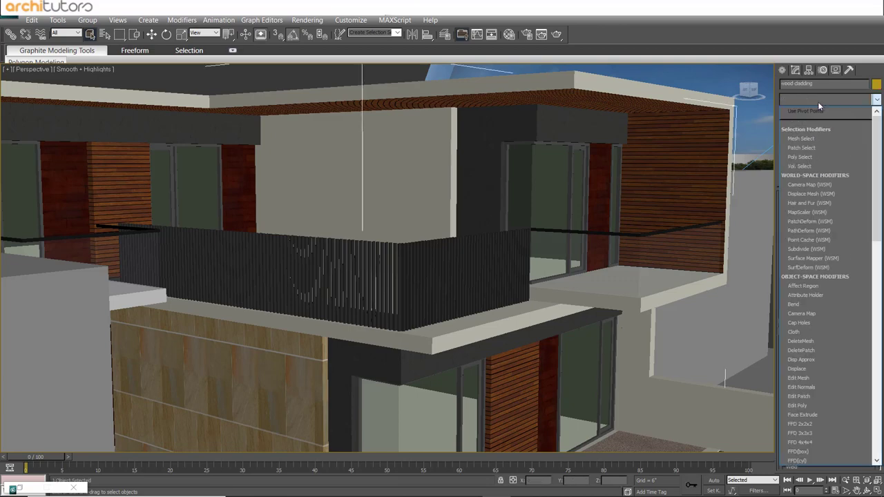
pyautogui.scroll(-10, 822, 311)
pyautogui.click(815, 369)
pyautogui.moveTo(624, 251)
pyautogui.keyDown('alt'); pyautogui.mouseDown(button='middle')
pyautogui.moveTo(530, 275)
pyautogui.moveTo(539, 270)
pyautogui.mouseUp(button='middle'); pyautogui.keyUp('alt')
pyautogui.click(806, 269)
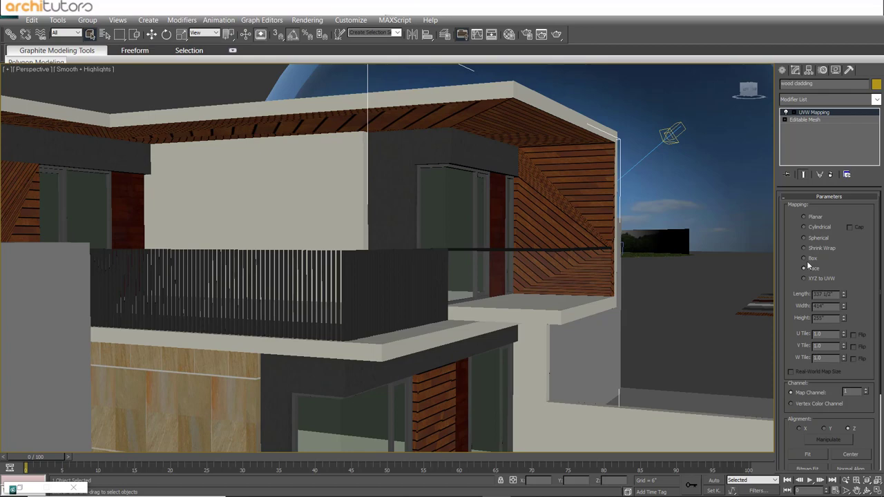
pyautogui.click(805, 258)
# Size the cladding's box mapping to 60 × 60 × 96 inches.
pyautogui.moveTo(698, 228)
pyautogui.keyDown('alt'); pyautogui.mouseDown(button='middle')
pyautogui.moveTo(652, 221)
pyautogui.moveTo(612, 266)
pyautogui.mouseUp(button='middle'); pyautogui.keyUp('alt')
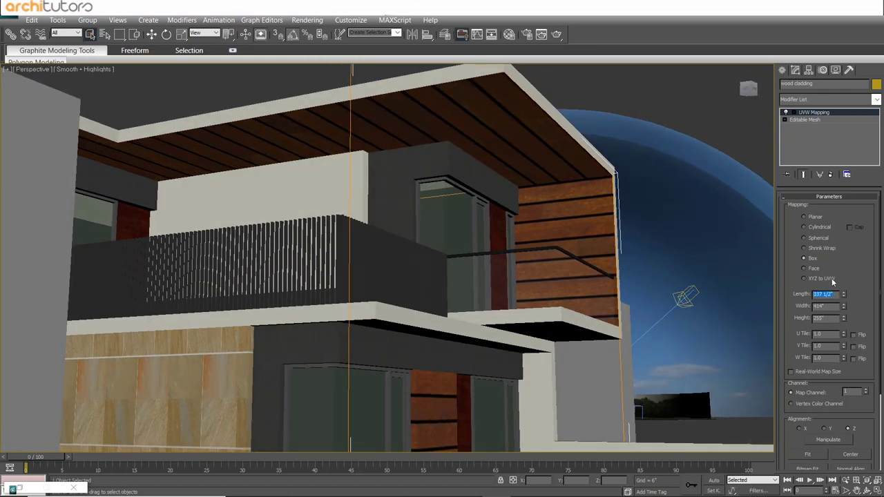
pyautogui.write('60')
pyautogui.press('Return')
pyautogui.press('Tab')
pyautogui.write('60')
pyautogui.press('Return')
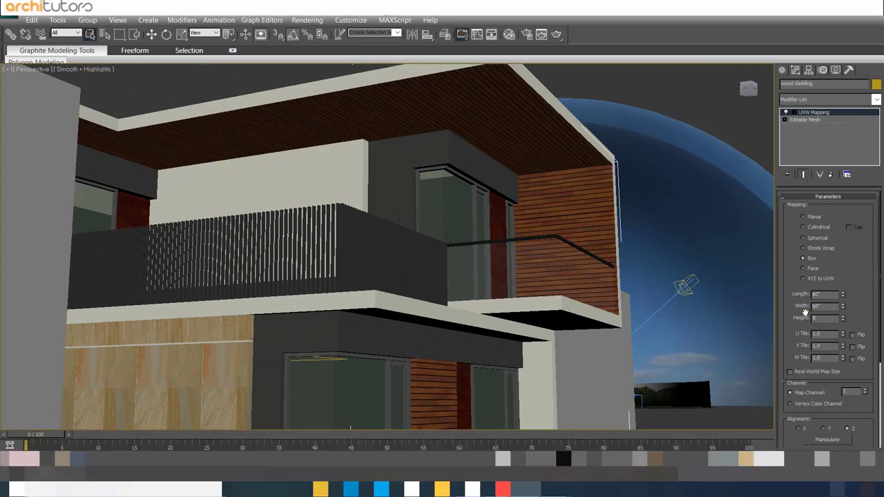
pyautogui.press('Return')
pyautogui.moveTo(638, 258)
pyautogui.keyDown('alt'); pyautogui.mouseDown(button='middle')
pyautogui.moveTo(586, 275)
pyautogui.moveTo(596, 263)
pyautogui.mouseUp(button='middle'); pyautogui.keyUp('alt')
# Check the Material Editor, then isolate the wood cladding with Alt+Q.
pyautogui.press('m')
pyautogui.scroll(3, 518, 293)
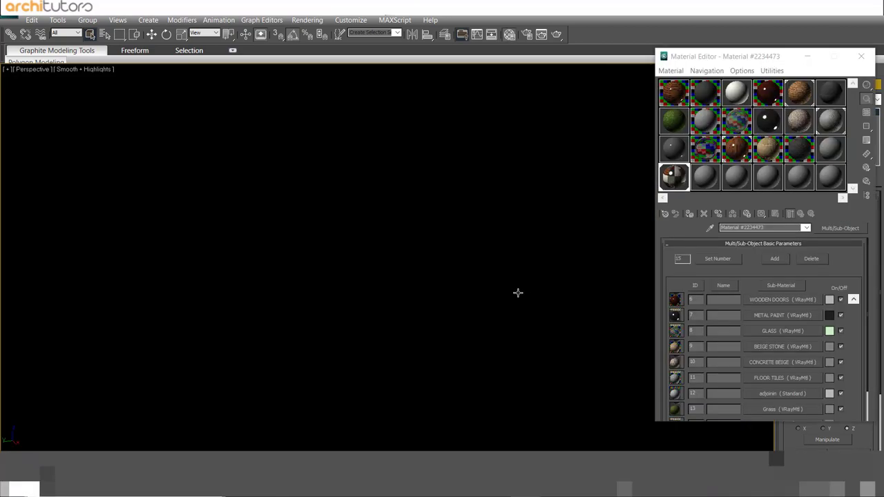
pyautogui.scroll(-3, 524, 281)
pyautogui.click(809, 56)
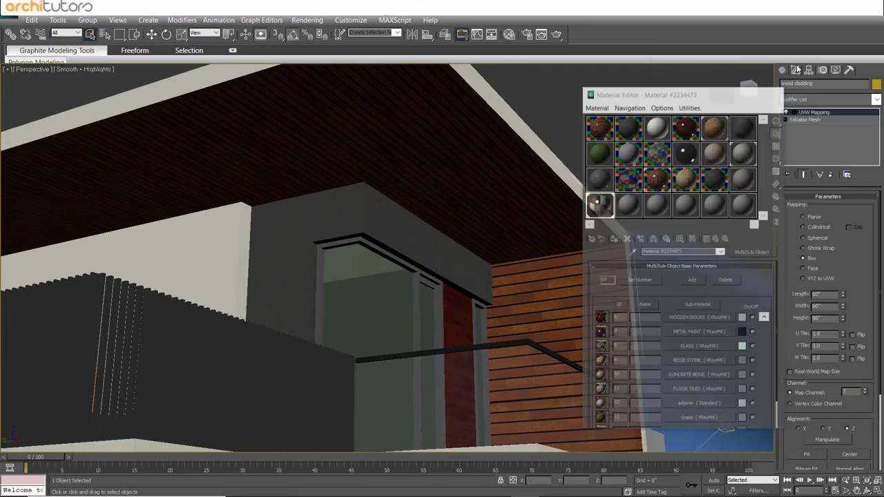
pyautogui.hotkey('alt', 'q')
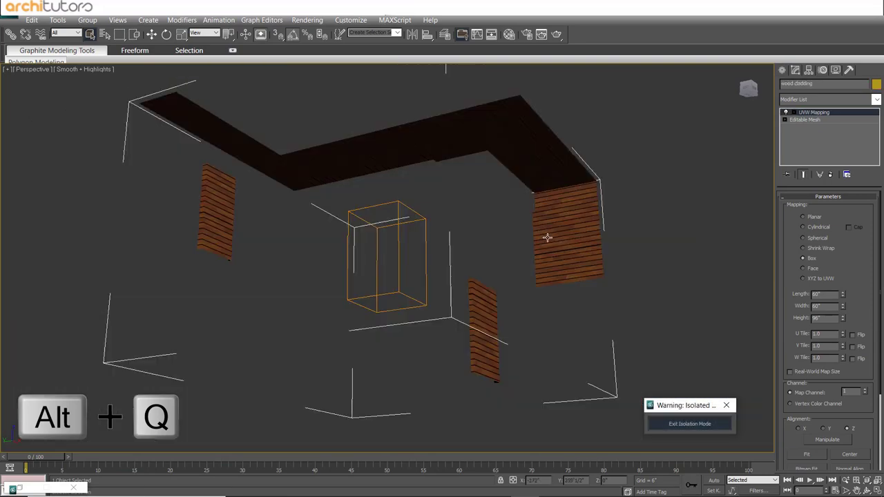
# Set the cladding's UVW mapping to Length 90, Width 84, Height 90 inches.
pyautogui.moveTo(547, 237)
pyautogui.mouseDown(button='middle')
pyautogui.moveTo(555, 344)
pyautogui.moveTo(555, 283)
pyautogui.moveTo(521, 251)
pyautogui.moveTo(553, 276)
pyautogui.moveTo(566, 307)
pyautogui.moveTo(550, 290)
pyautogui.mouseUp(button='middle')
pyautogui.scroll(3, 565, 307)
pyautogui.scroll(2, 566, 304)
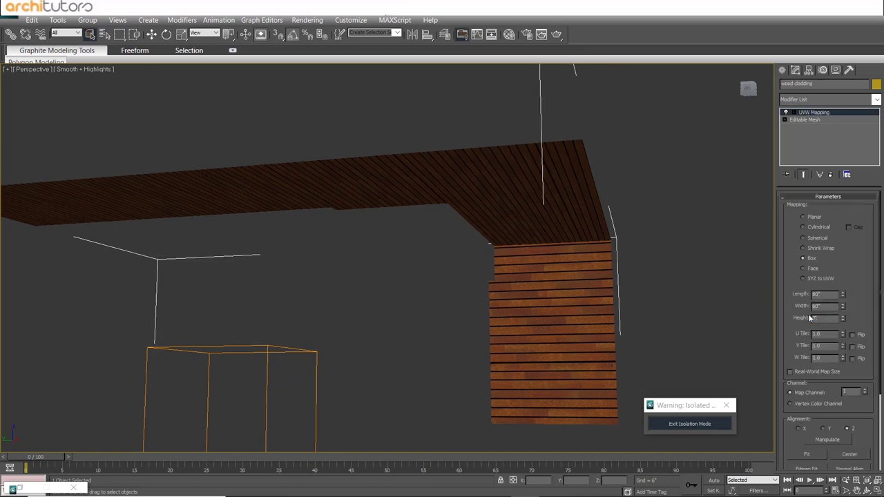
pyautogui.press('Return')
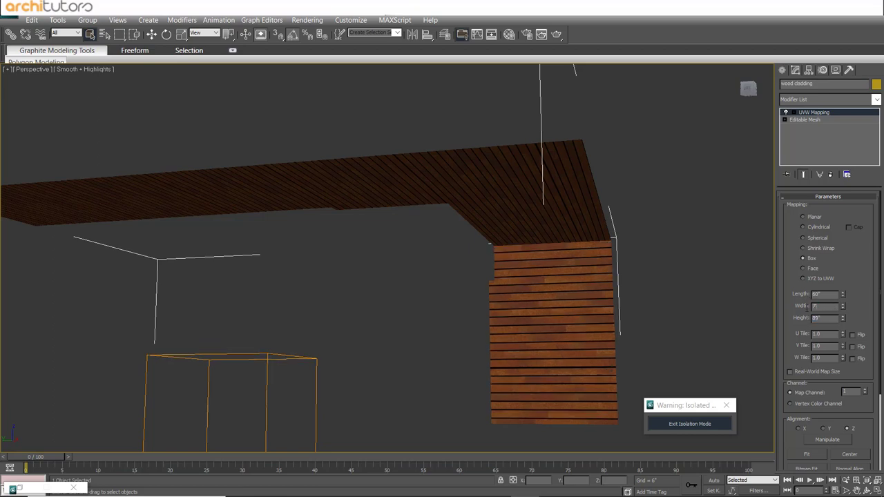
pyautogui.write('84')
pyautogui.press('Return')
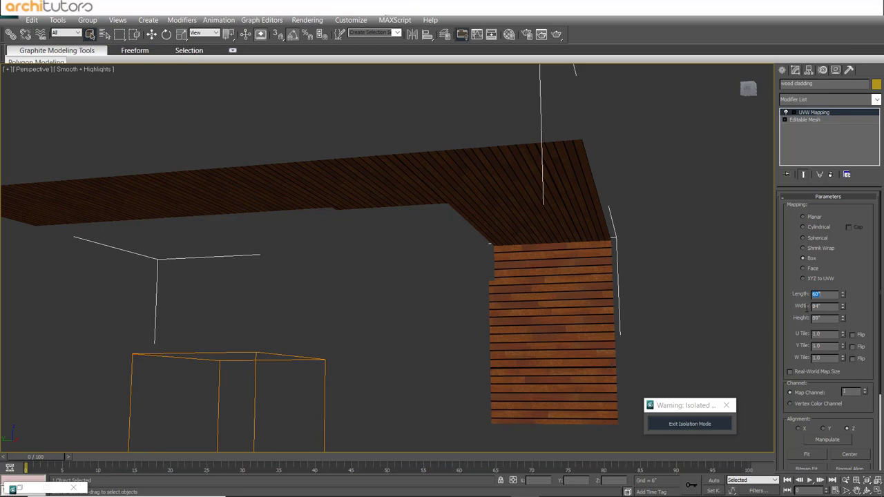
pyautogui.write("7'84")
pyautogui.press('Return')
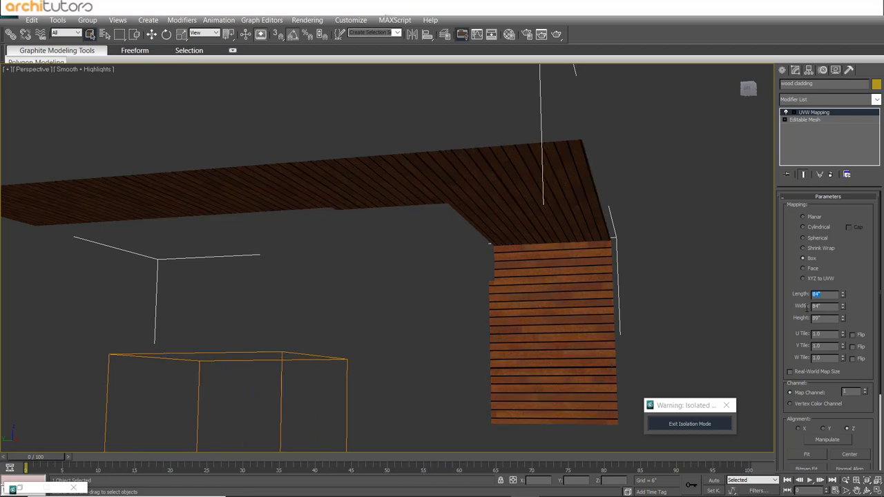
pyautogui.write('89')
pyautogui.press('Return')
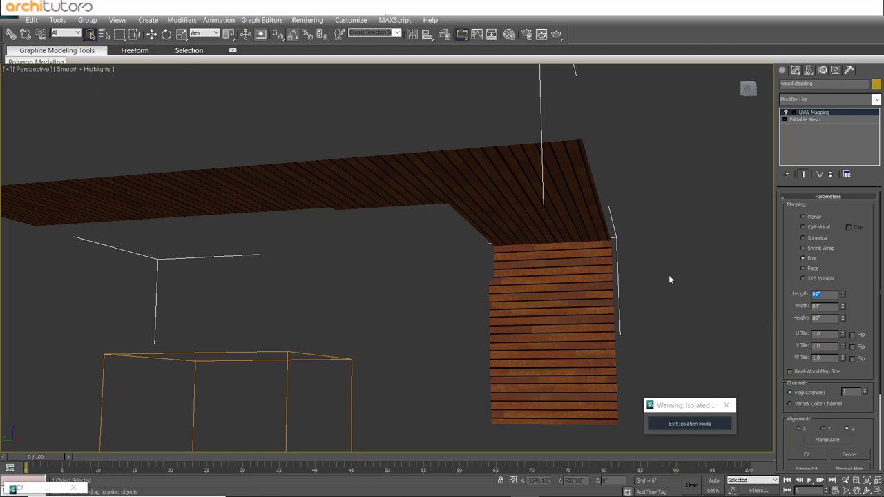
pyautogui.write('90')
pyautogui.press('Return')
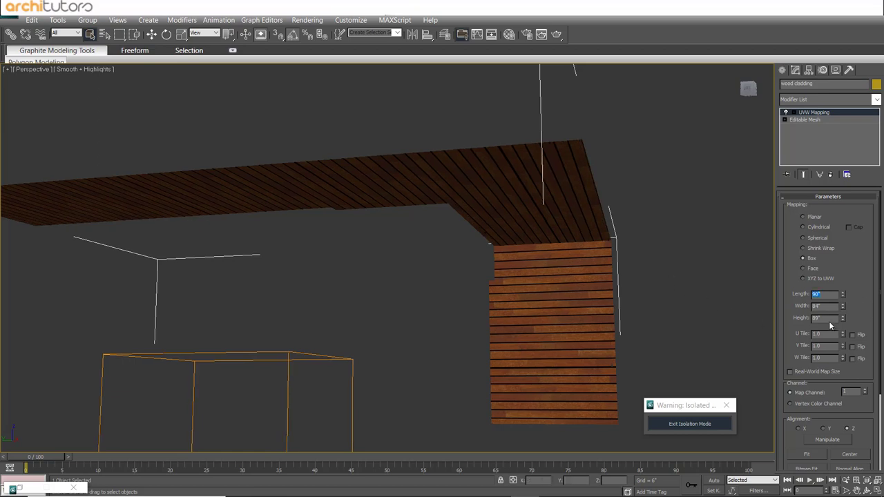
pyautogui.write('90')
pyautogui.press('Return')
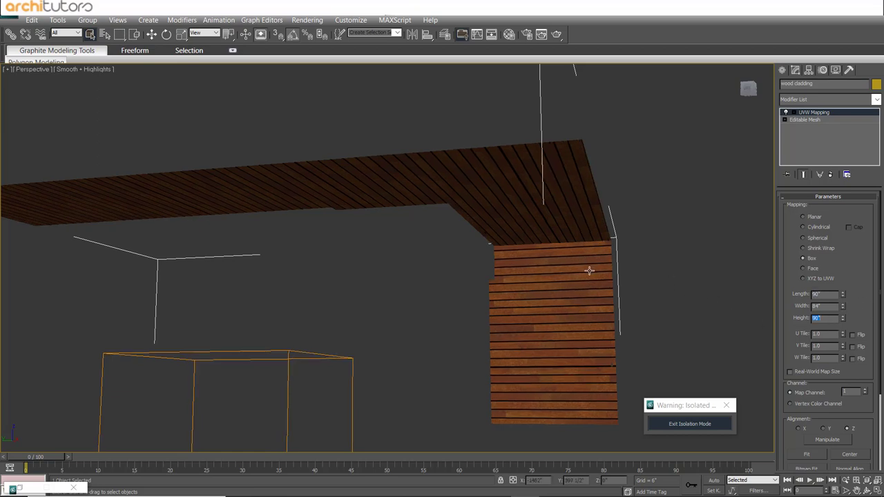
# Exit isolation mode and zoom out to frame the whole scene.
pyautogui.keyDown('alt'); pyautogui.moveTo(588, 270); pyautogui.dragTo(570, 270, button='middle'); pyautogui.keyUp('alt')
pyautogui.click(689, 423)
pyautogui.hotkey('ctrl', 'alt', 'z')
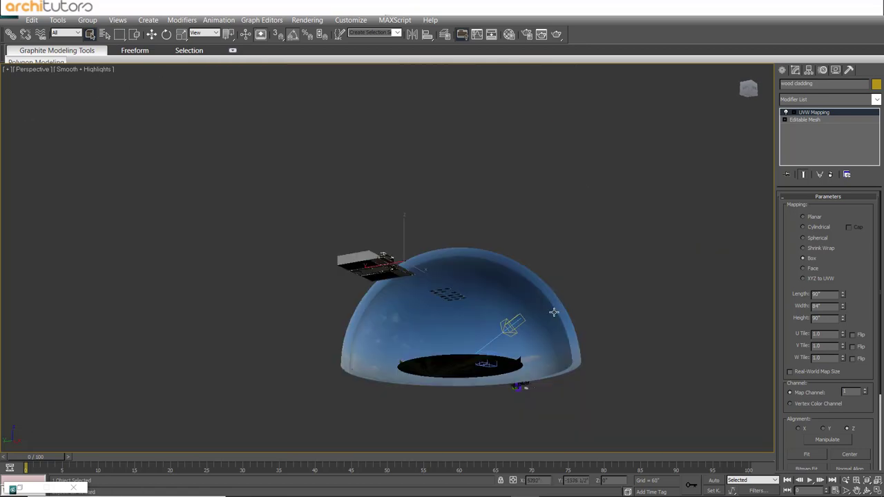
# Select Mesh03, the dark box above the glass doors, and frame it to check its 36 × 36 × 24 mapping.
pyautogui.press('z')
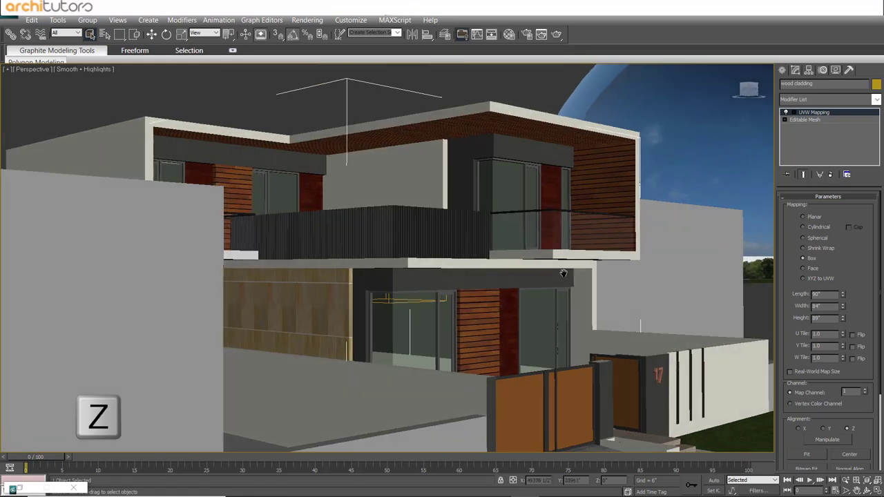
pyautogui.click(564, 274)
pyautogui.press('z')
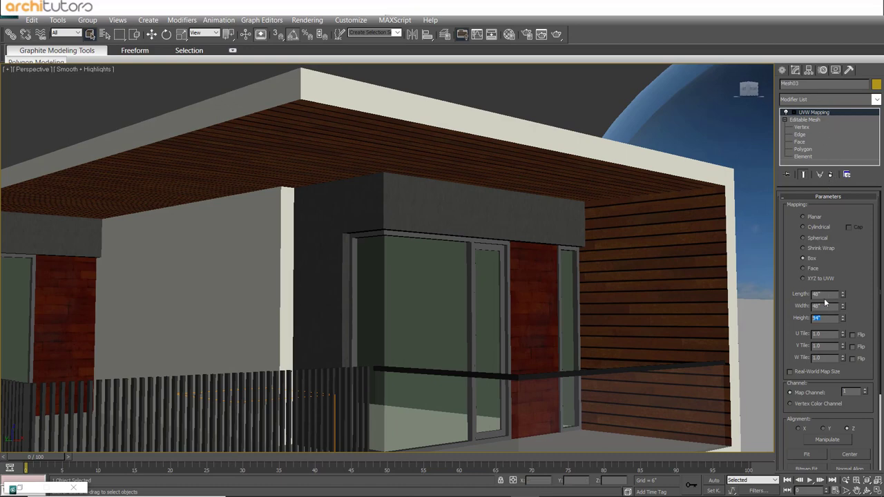
pyautogui.scroll(5, 435, 290)
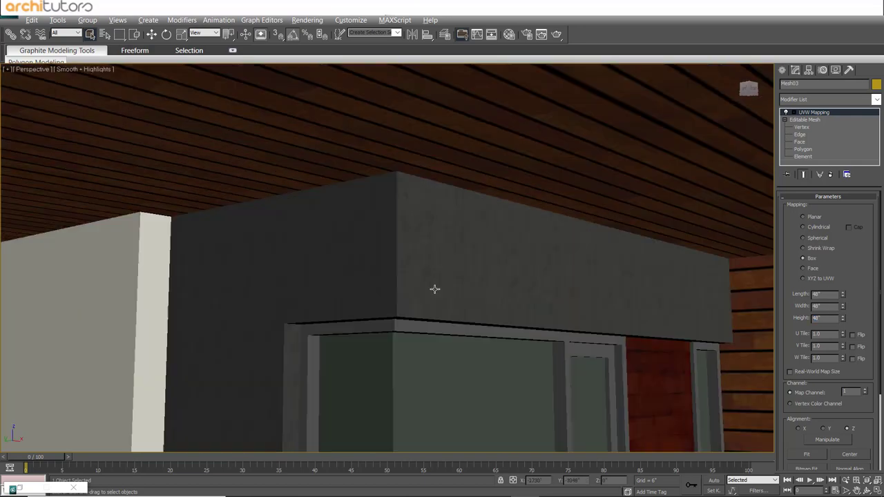
pyautogui.scroll(1, 435, 290)
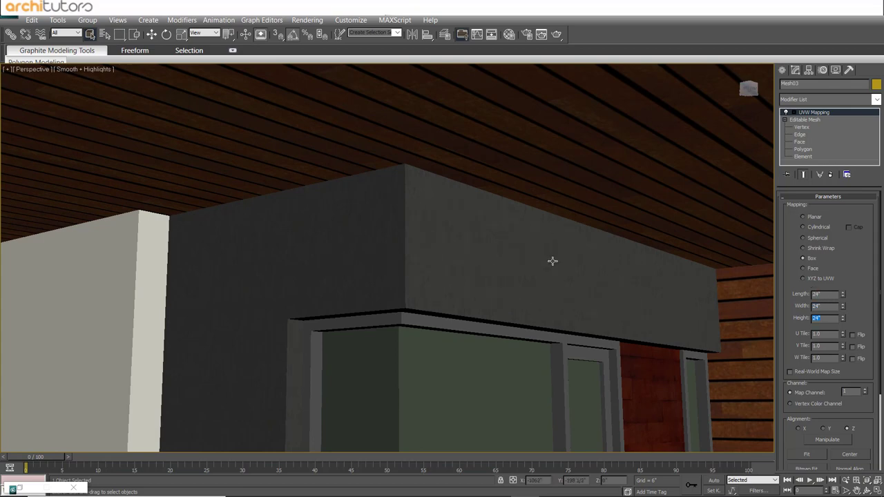
pyautogui.scroll(2, 552, 263)
pyautogui.scroll(2, 587, 285)
pyautogui.keyDown('alt'); pyautogui.moveTo(573, 289); pyautogui.dragTo(561, 288, button='middle'); pyautogui.keyUp('alt')
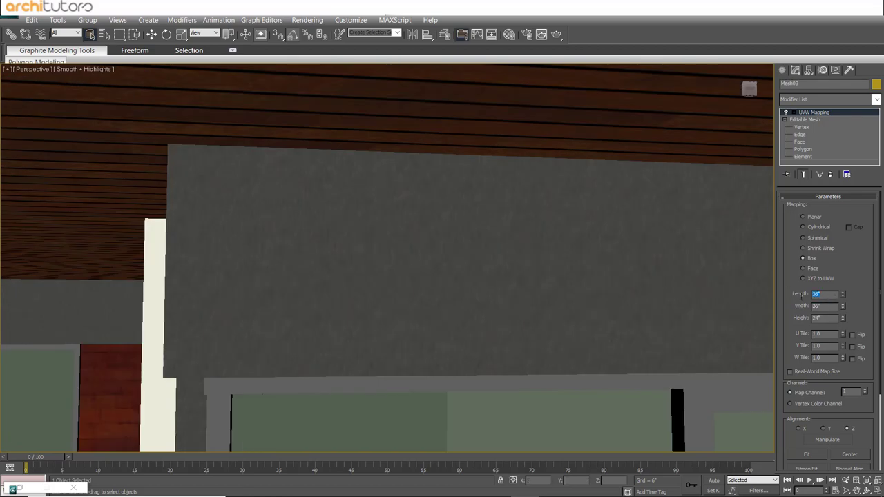
# Zoom out and orbit to a frontal view showing the front gate.
pyautogui.scroll(-2, 492, 272)
pyautogui.scroll(-2, 526, 270)
pyautogui.scroll(-2, 456, 251)
pyautogui.scroll(-2, 525, 269)
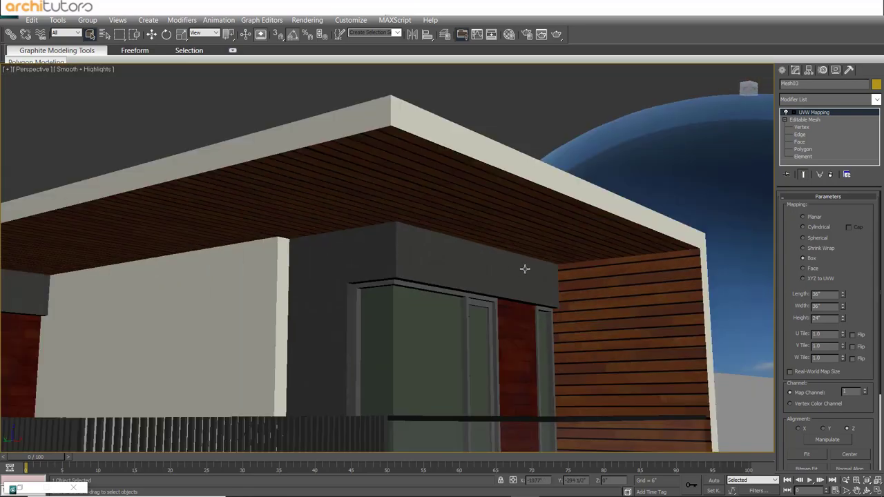
pyautogui.scroll(-2, 523, 265)
pyautogui.scroll(-2, 520, 256)
pyautogui.scroll(-2, 530, 251)
pyautogui.moveTo(529, 251)
pyautogui.keyDown('alt'); pyautogui.mouseDown(button='middle')
pyautogui.moveTo(458, 246)
pyautogui.moveTo(438, 290)
pyautogui.mouseUp(button='middle'); pyautogui.keyUp('alt')
pyautogui.scroll(-3, 459, 246)
# Eyedrop the gate's multi-material and instance WOOD CLADDING into its Wood_da slot.
pyautogui.scroll(3, 429, 309)
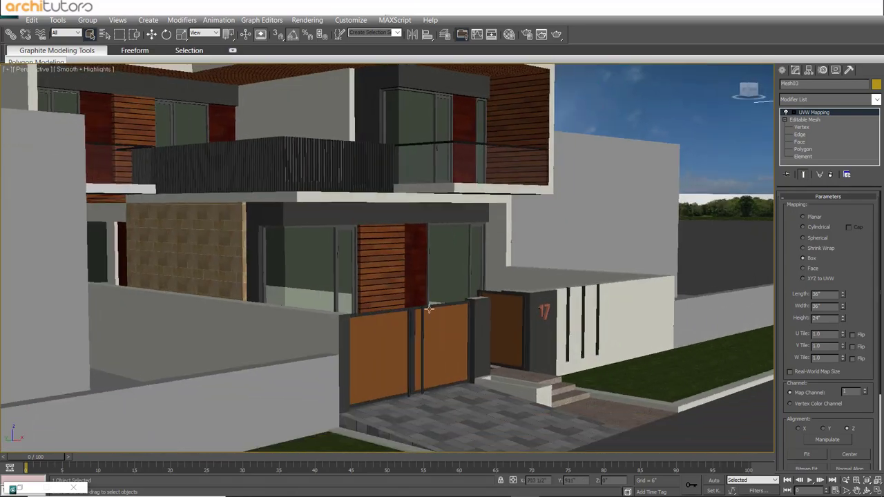
pyautogui.click(429, 309)
pyautogui.press('m')
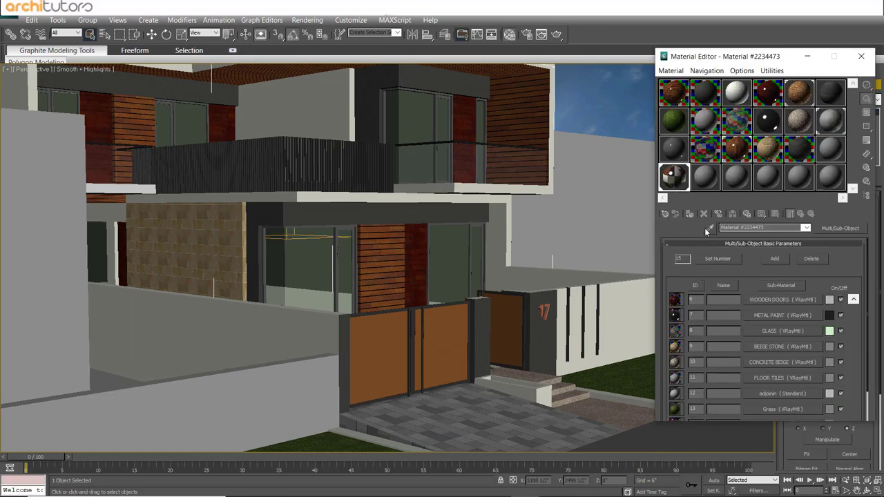
pyautogui.click(711, 228)
pyautogui.click(396, 329)
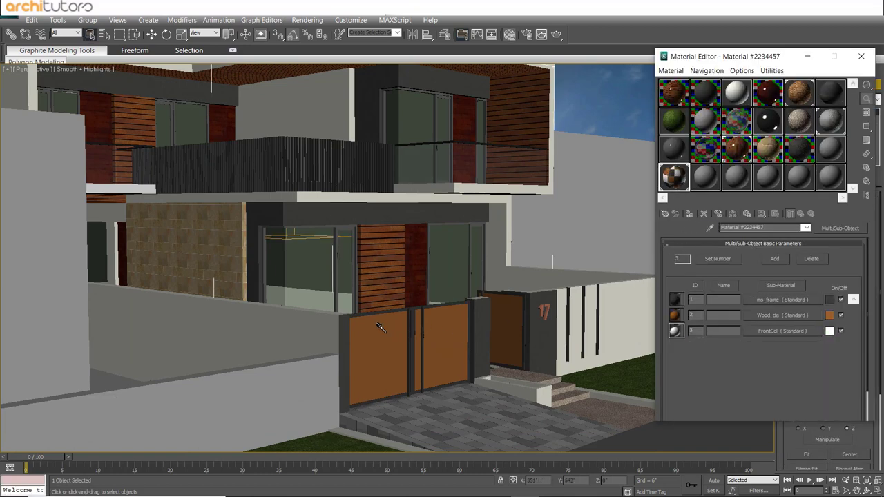
pyautogui.click(762, 315)
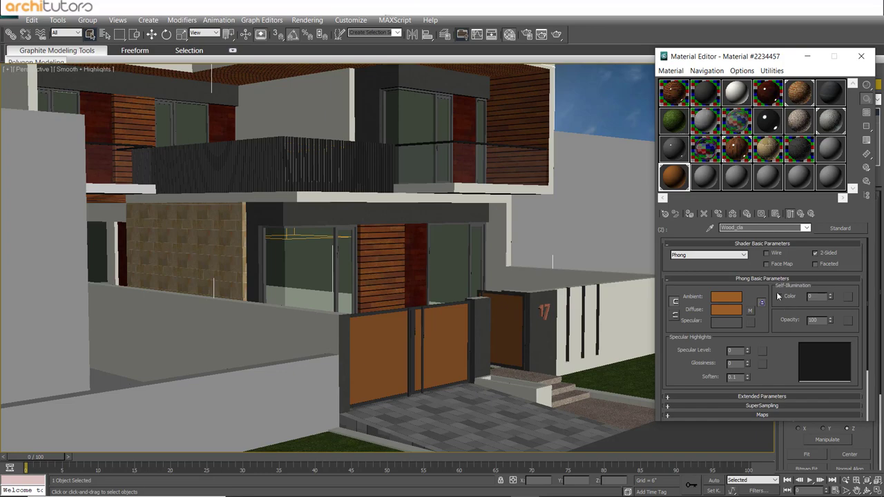
pyautogui.click(833, 228)
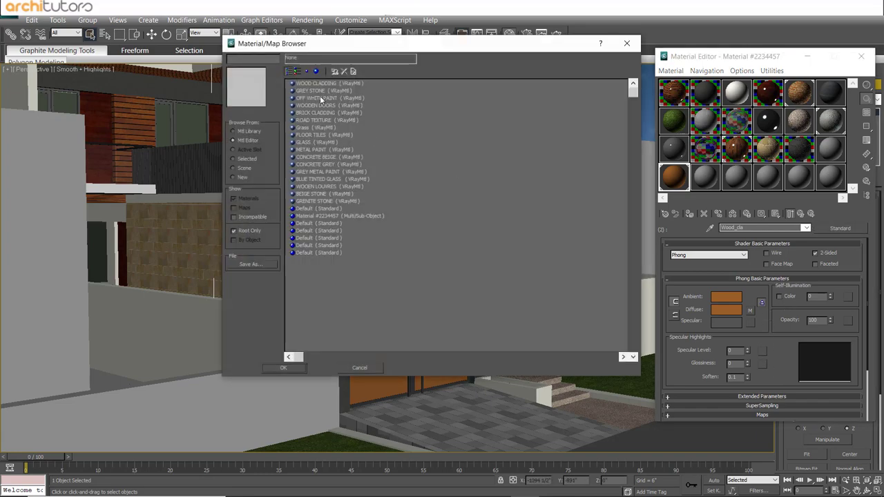
pyautogui.click(316, 84)
pyautogui.click(283, 367)
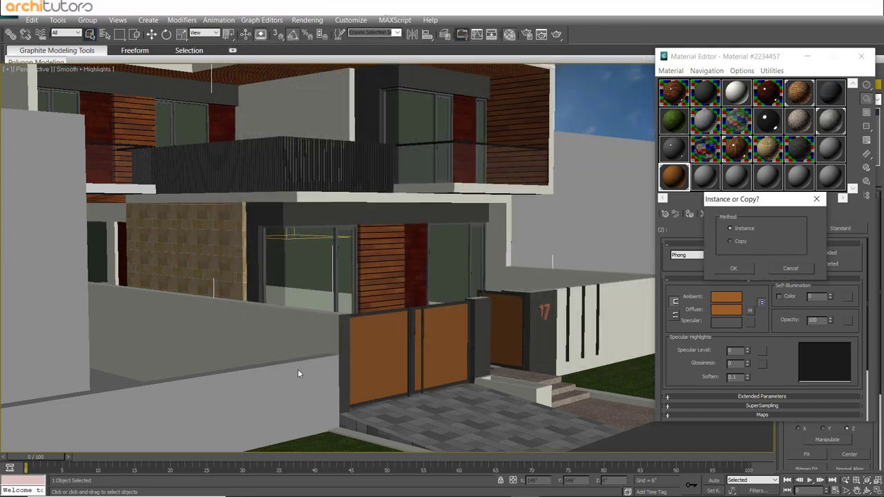
pyautogui.click(721, 266)
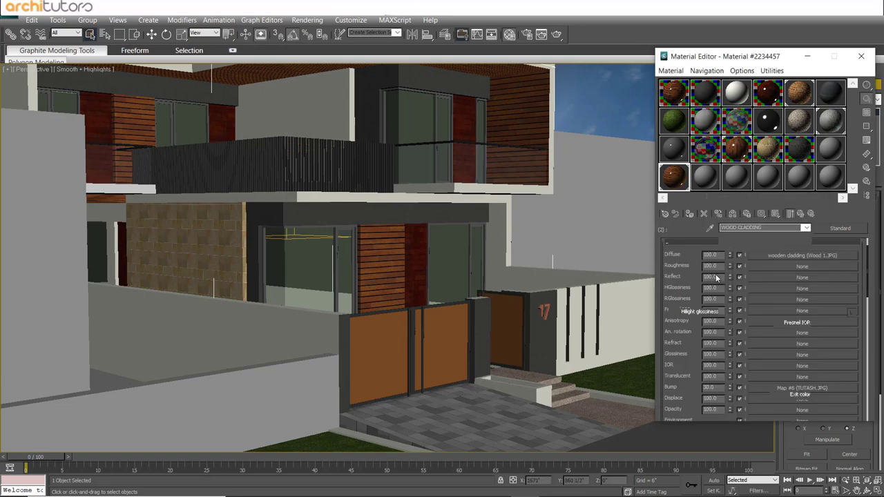
# Select the wooden gate Mesh04 and apply box UVW mapping to it.
pyautogui.moveTo(767, 57); pyautogui.dragTo(625, 58)
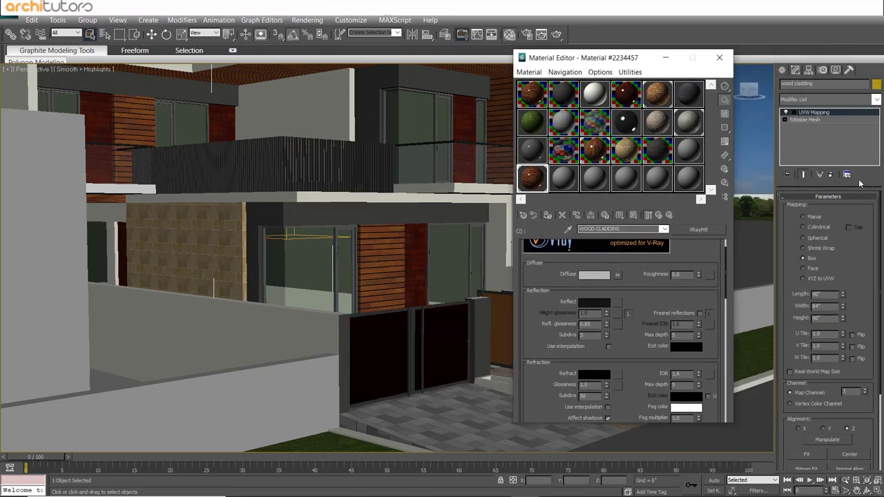
pyautogui.click(831, 174)
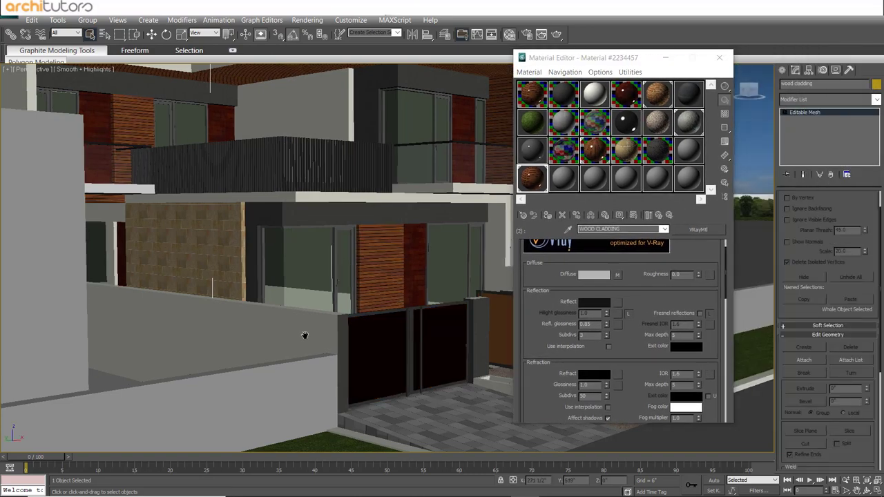
pyautogui.moveTo(306, 336); pyautogui.dragTo(336, 330, button='middle')
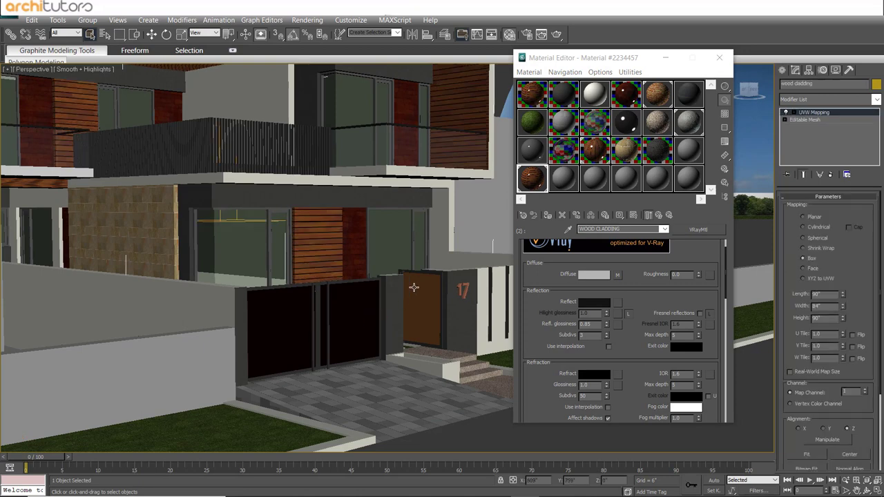
pyautogui.click(369, 318)
pyautogui.click(829, 102)
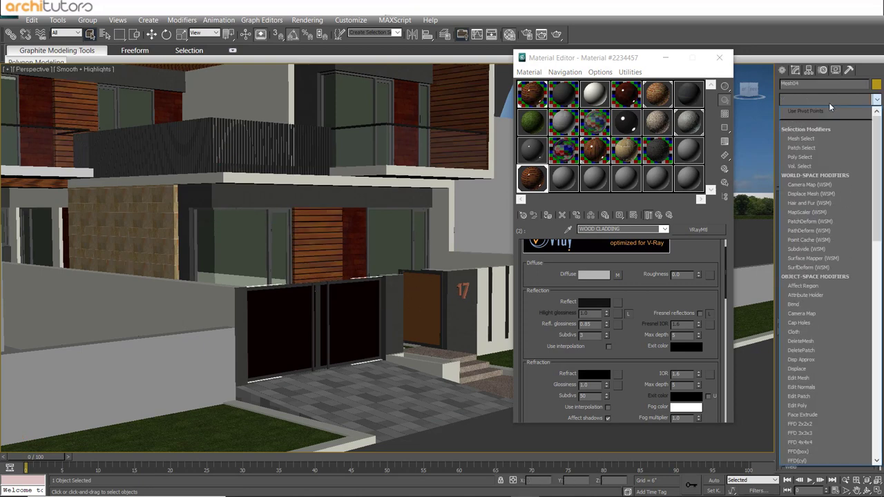
pyautogui.write('Unwrap UVW')
pyautogui.click(475, 123)
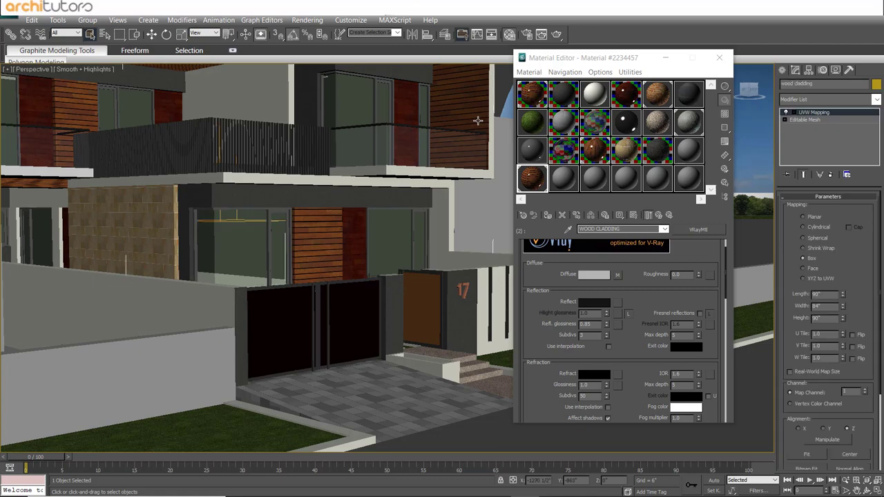
pyautogui.click(349, 318)
pyautogui.moveTo(349, 319); pyautogui.dragTo(347, 312)
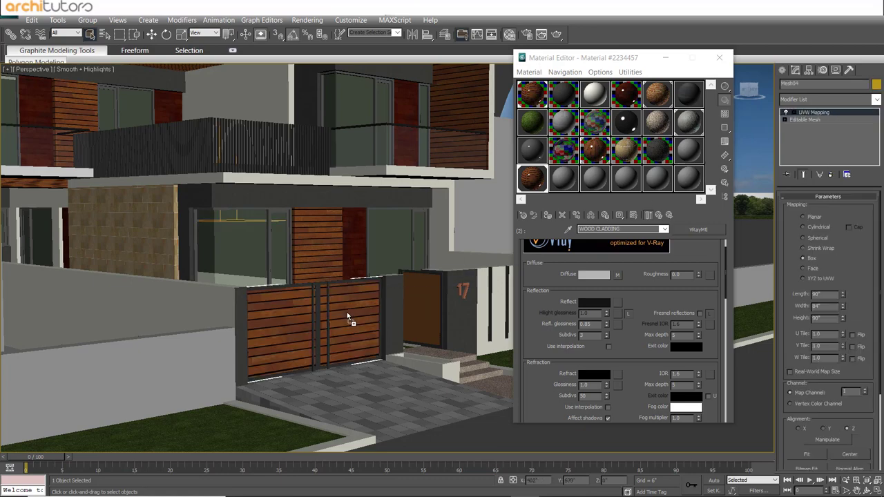
# Size Mesh04's box mapping to 90 × 84 × 60, entering height 84.
pyautogui.scroll(5, 347, 313)
pyautogui.scroll(-4, 375, 319)
pyautogui.scroll(2, 430, 311)
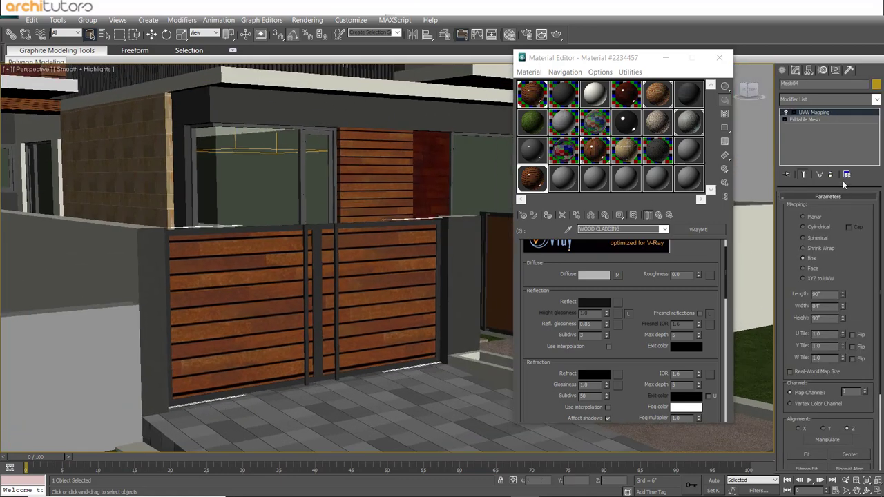
pyautogui.scroll(2, 405, 315)
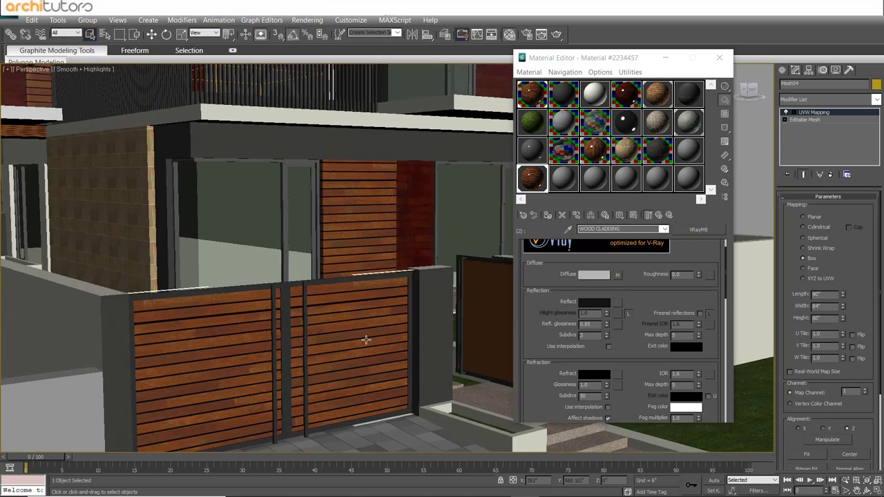
pyautogui.keyDown('alt'); pyautogui.moveTo(365, 339); pyautogui.dragTo(325, 263, button='middle'); pyautogui.keyUp('alt')
pyautogui.write('wood cladding')
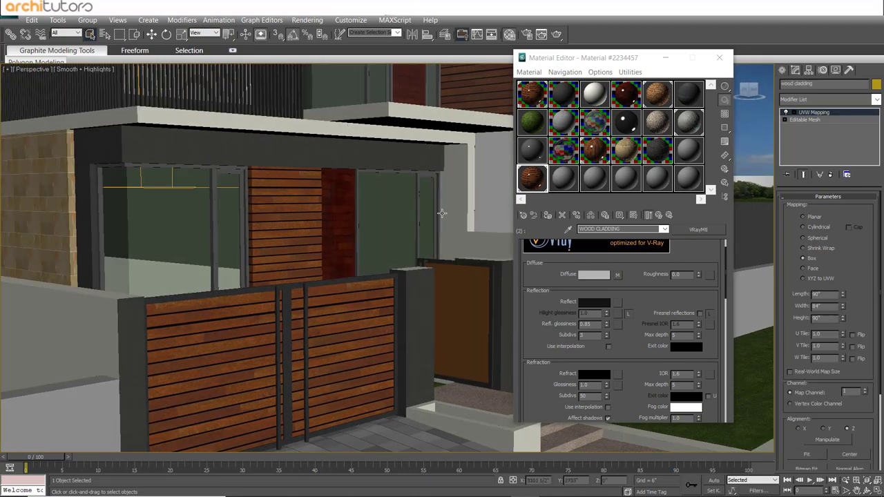
pyautogui.keyDown('alt'); pyautogui.moveTo(442, 213); pyautogui.dragTo(380, 122, button='middle'); pyautogui.keyUp('alt')
pyautogui.scroll(-1, 833, 313)
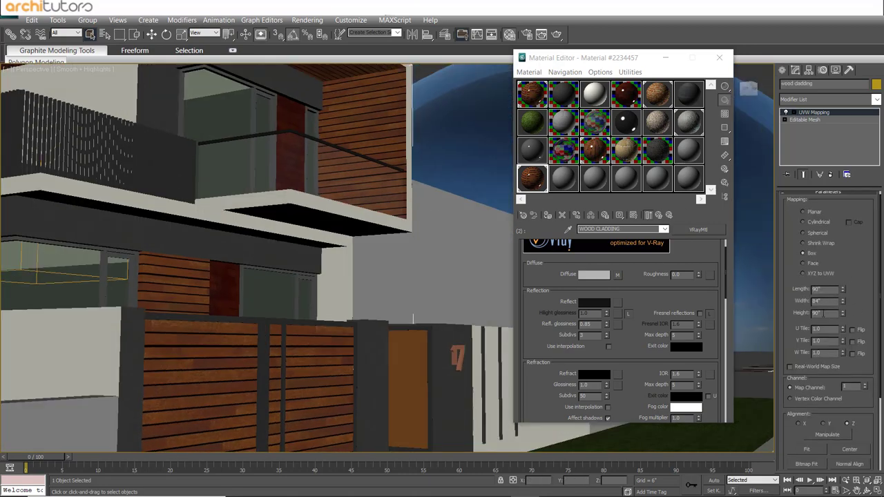
pyautogui.write('784')
pyautogui.press('Return')
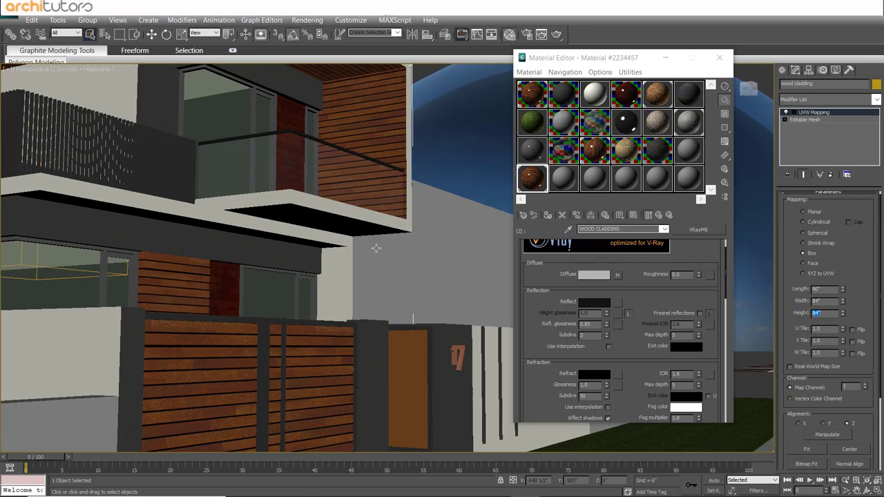
# Confirm Mesh04's box mapping and select the entrance door Mesh05.
pyautogui.scroll(-2, 376, 248)
pyautogui.scroll(-2, 367, 279)
pyautogui.click(367, 278)
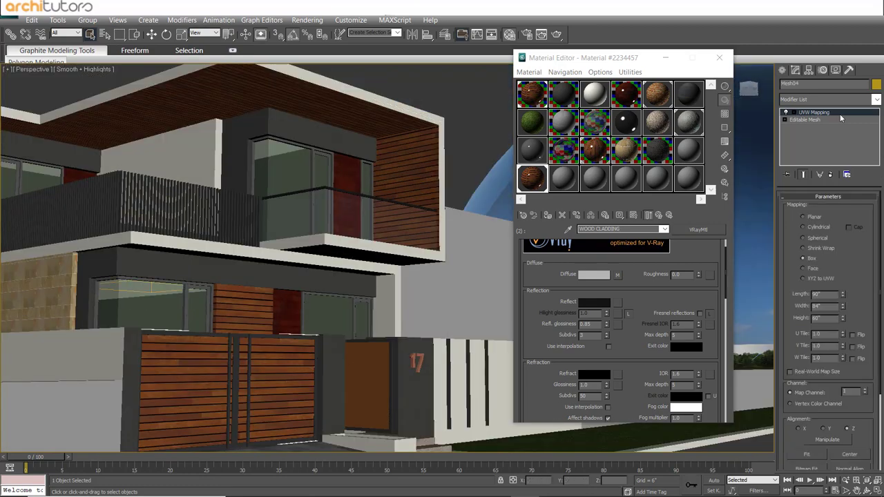
pyautogui.click(376, 378)
pyautogui.moveTo(384, 376)
pyautogui.keyDown('alt'); pyautogui.mouseDown(button='middle')
pyautogui.moveTo(405, 382)
pyautogui.moveTo(403, 353)
pyautogui.mouseUp(button='middle'); pyautogui.keyUp('alt')
# Eyedrop the door's material and replace Wood_cla with an instance of WOOD CLADDING.
pyautogui.click(568, 228)
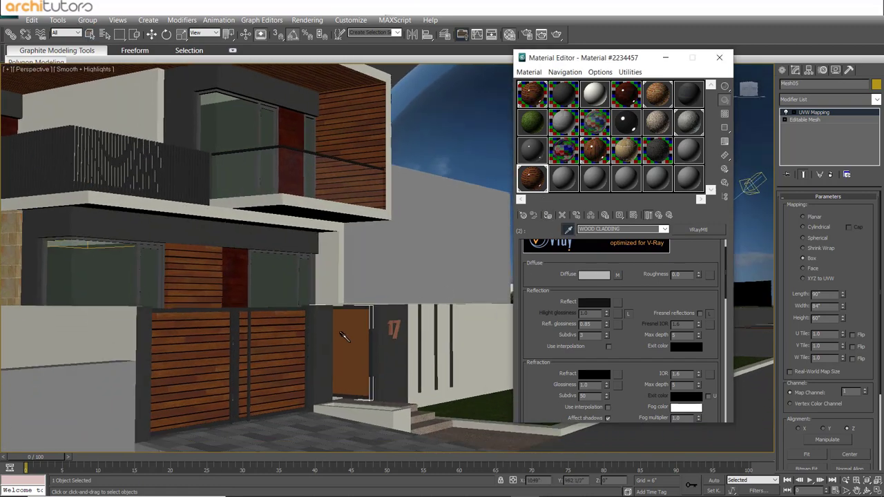
pyautogui.click(344, 338)
pyautogui.click(644, 332)
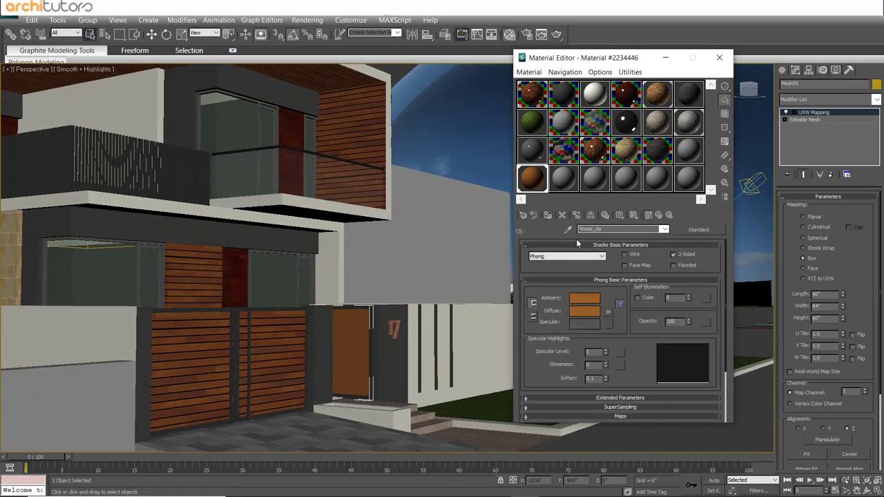
pyautogui.click(698, 230)
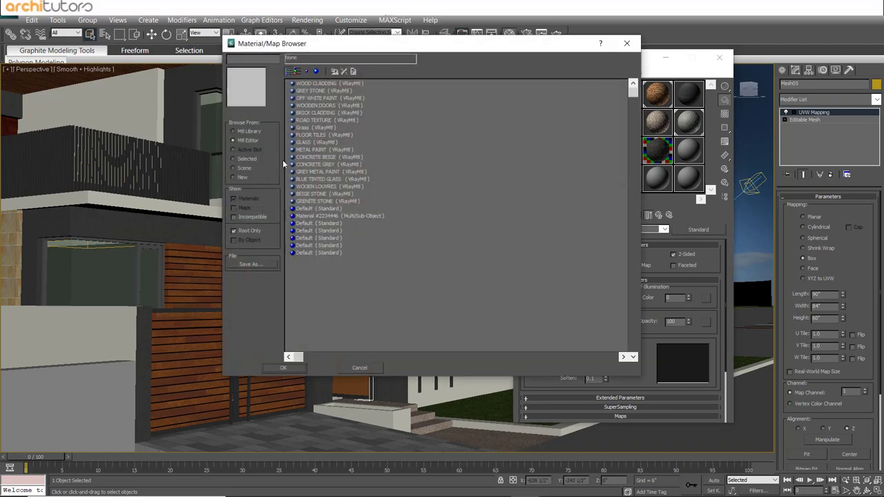
pyautogui.click(314, 85)
pyautogui.click(284, 367)
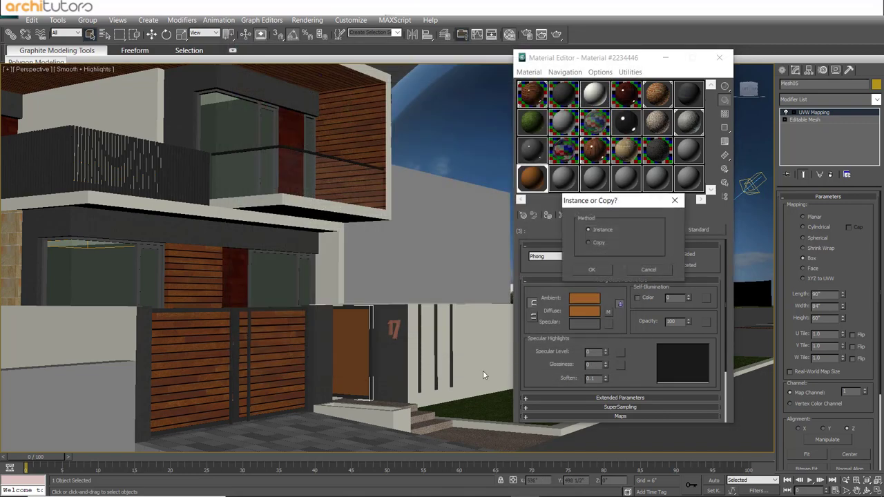
pyautogui.click(601, 270)
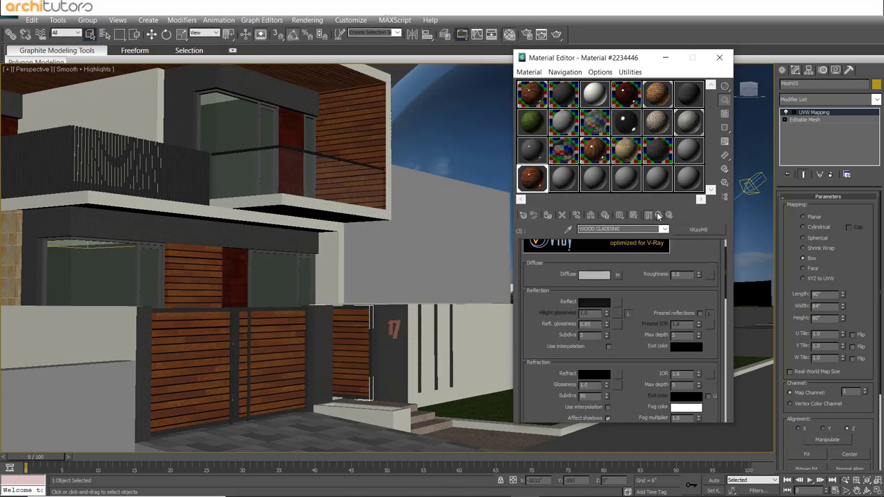
# Replace the door's ms_frame sub-material with an instance of METAL PAINT.
pyautogui.click(631, 301)
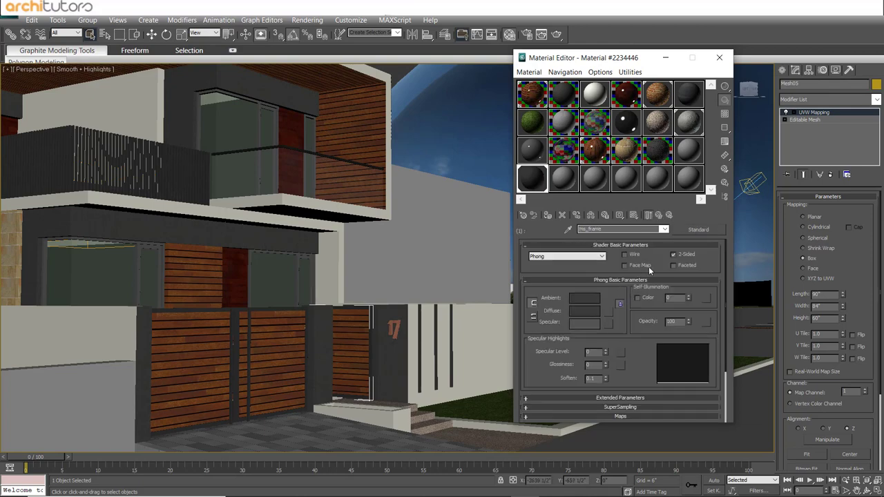
pyautogui.click(705, 231)
pyautogui.click(323, 150)
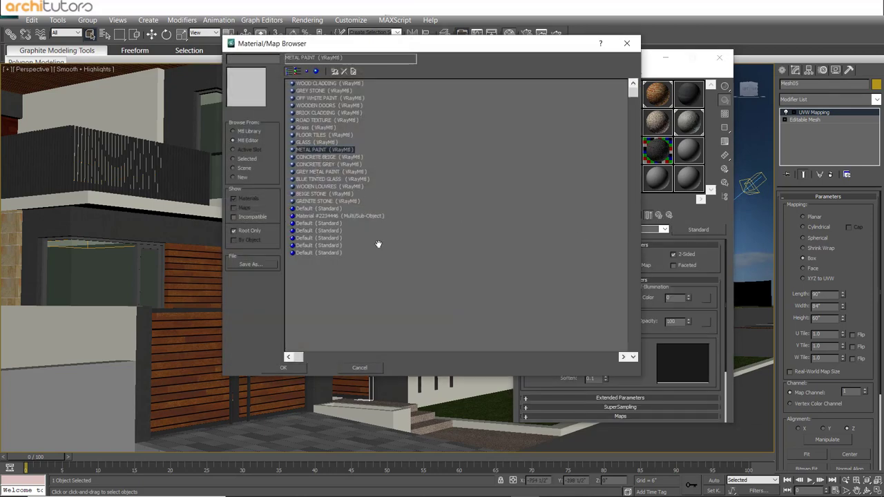
pyautogui.click(291, 368)
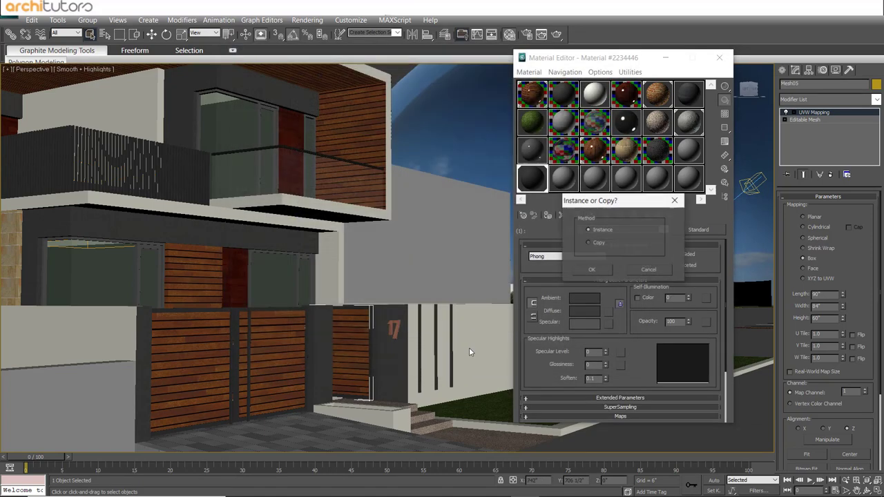
pyautogui.click(597, 269)
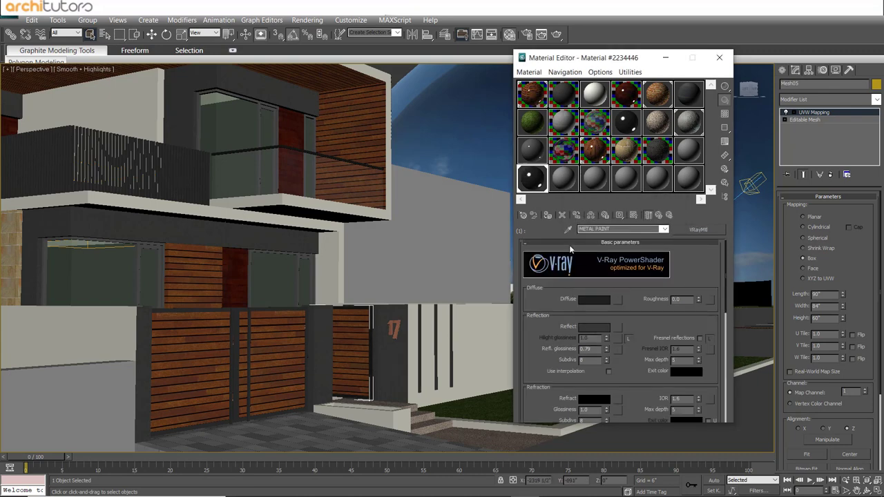
pyautogui.click(659, 215)
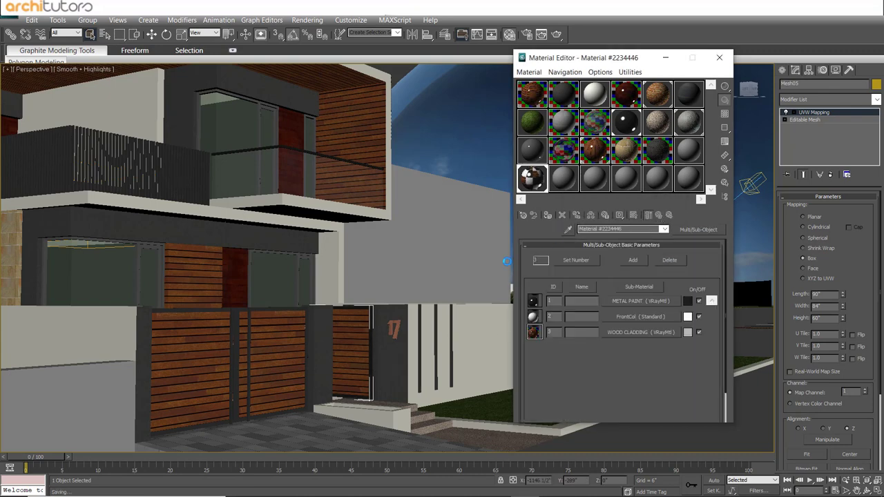
# Make Material #2234457's ms_frame an instance of METAL PAINT.
pyautogui.click(336, 306)
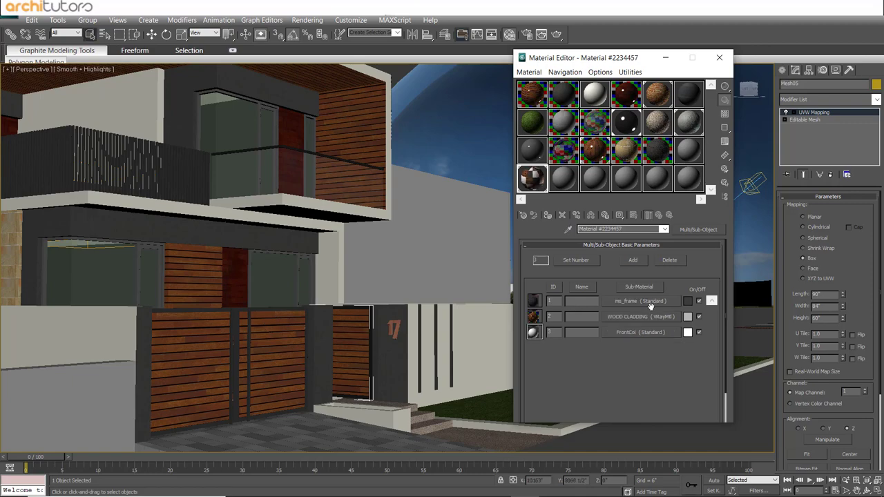
pyautogui.click(649, 302)
pyautogui.click(693, 229)
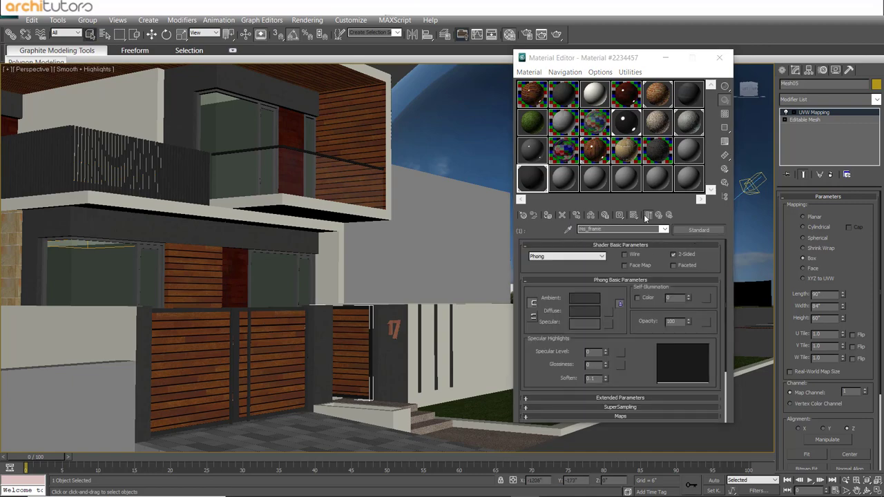
pyautogui.click(311, 150)
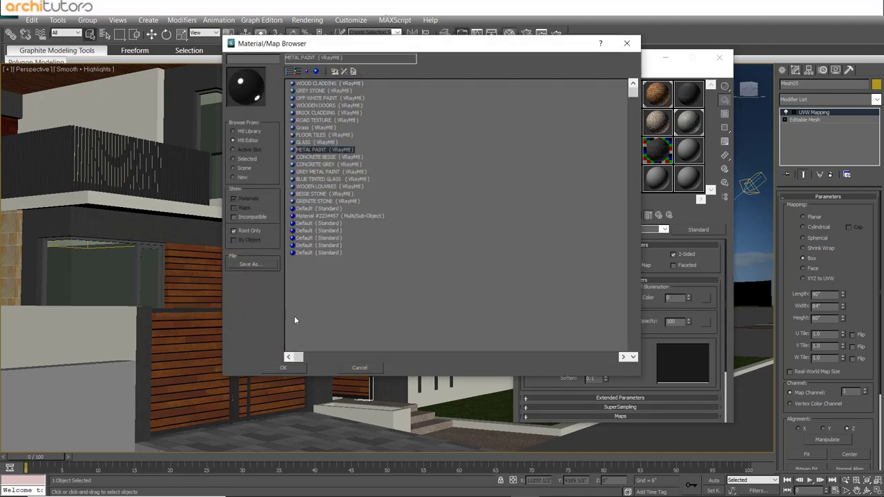
pyautogui.click(284, 368)
pyautogui.click(593, 273)
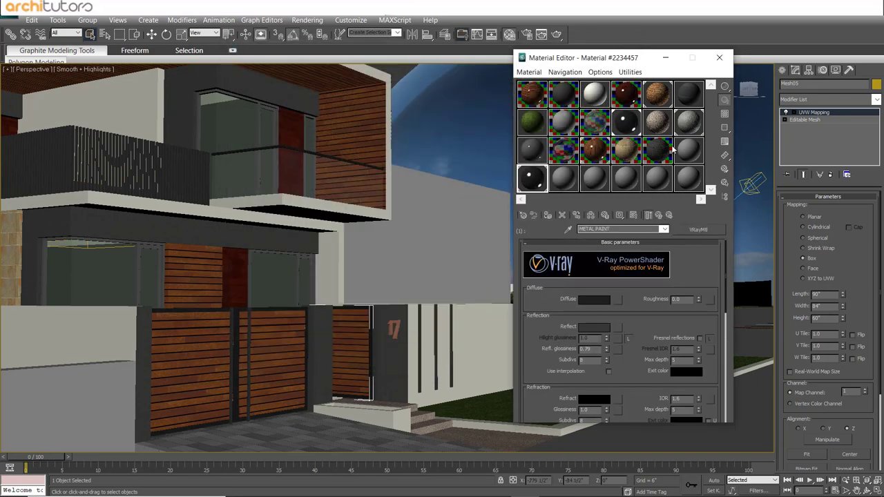
pyautogui.click(665, 58)
pyautogui.keyDown('alt'); pyautogui.moveTo(470, 359); pyautogui.dragTo(386, 352, button='middle'); pyautogui.keyUp('alt')
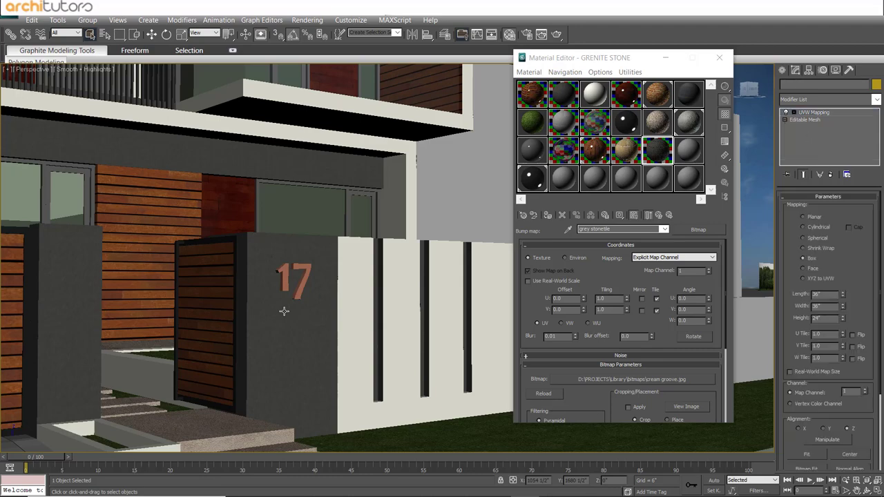
# Switch the house mesh to Polygon sub-object level and zoom in on the wall columns.
pyautogui.click(821, 148)
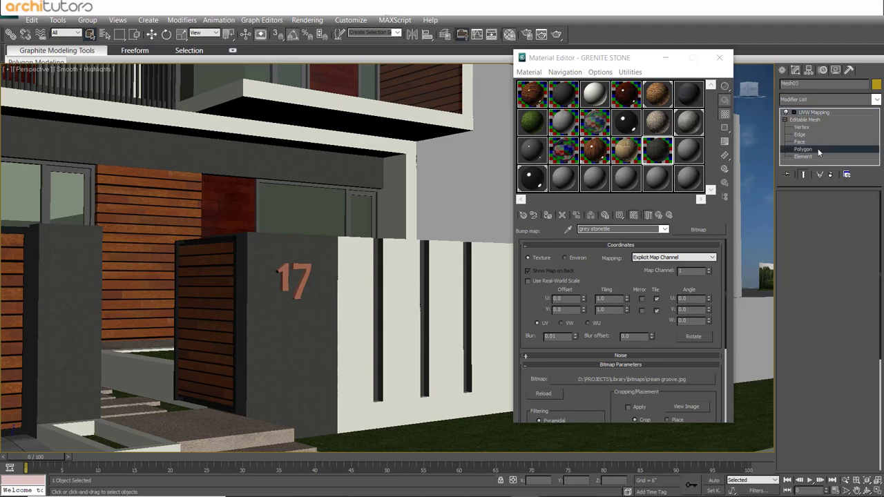
pyautogui.click(300, 320)
pyautogui.press('z')
pyautogui.scroll(2, 339, 289)
pyautogui.scroll(2, 318, 311)
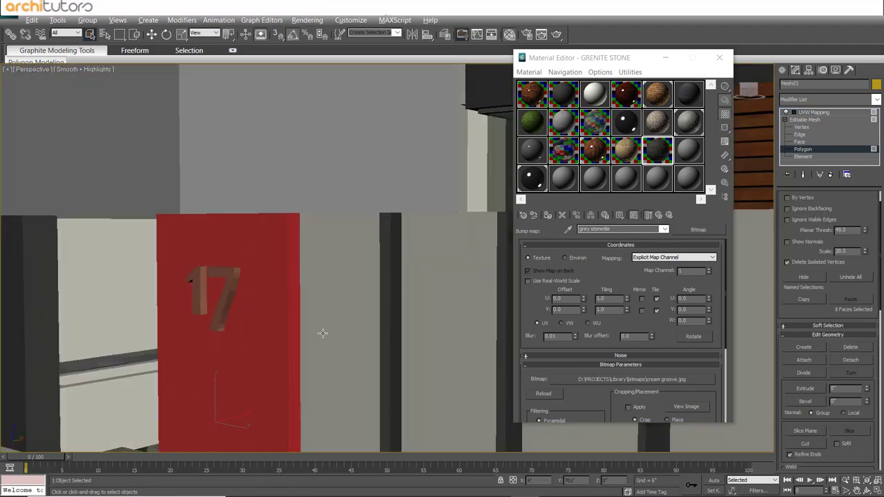
pyautogui.scroll(2, 373, 304)
pyautogui.scroll(2, 359, 275)
pyautogui.scroll(-3, 295, 274)
pyautogui.scroll(-3, 294, 277)
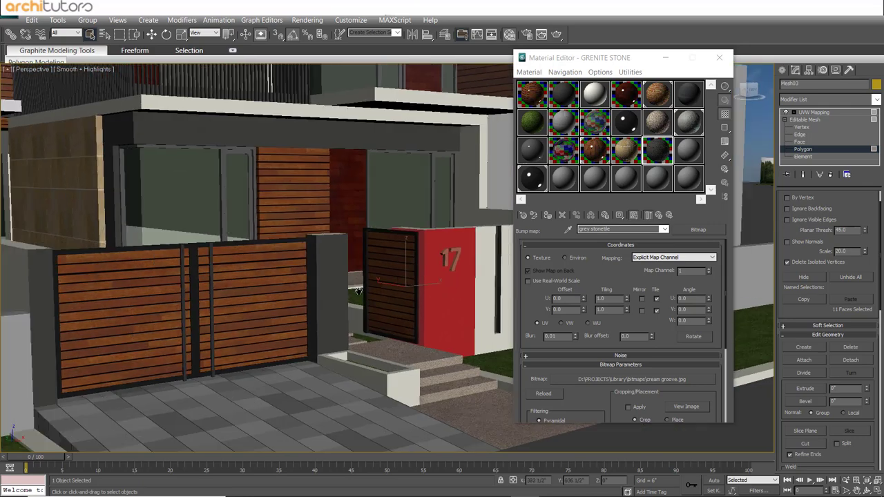
pyautogui.scroll(3, 297, 280)
# Add the column face strips beside the gate to the polygon selection.
pyautogui.keyDown('ctrl'); pyautogui.click(268, 282); pyautogui.keyUp('ctrl')
pyautogui.click(278, 283)
pyautogui.hotkey('ctrl', 'z')
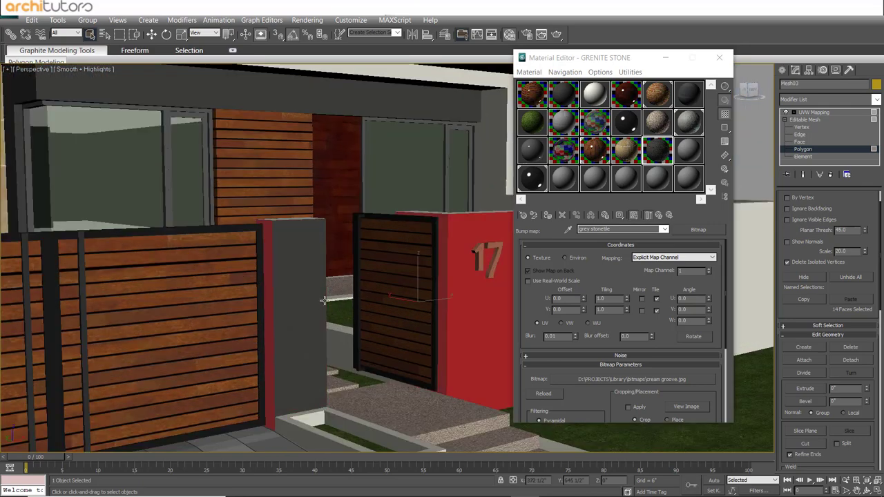
pyautogui.keyDown('ctrl'); pyautogui.click(274, 301); pyautogui.keyUp('ctrl')
pyautogui.scroll(2, 274, 302)
pyautogui.scroll(2, 208, 287)
pyautogui.scroll(2, 266, 310)
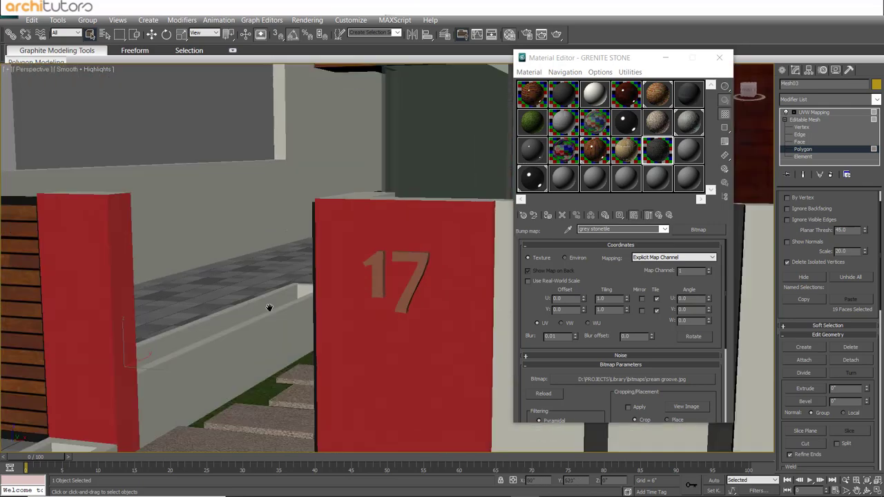
pyautogui.scroll(2, 325, 309)
pyautogui.scroll(-3, 324, 310)
pyautogui.keyDown('alt'); pyautogui.moveTo(288, 325); pyautogui.dragTo(242, 296, button='middle'); pyautogui.keyUp('alt')
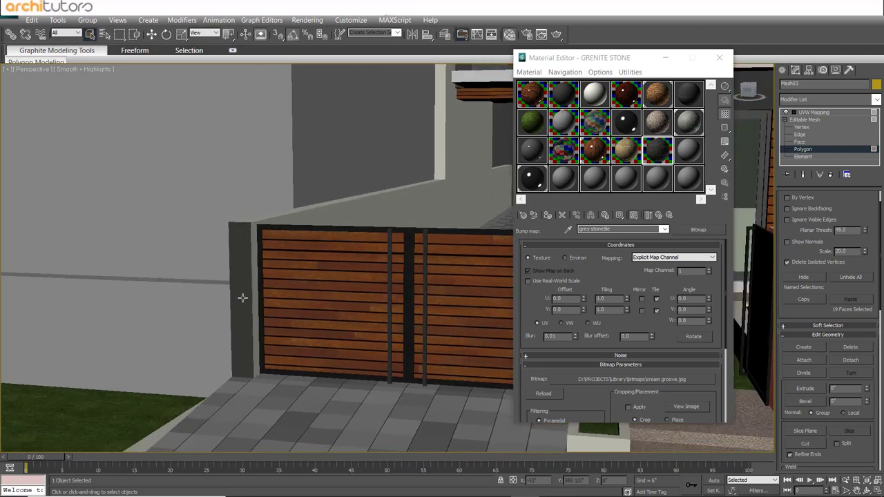
pyautogui.keyDown('ctrl'); pyautogui.click(241, 297); pyautogui.keyUp('ctrl')
# Frame the gate facade and detach the 22 selected faces as a new object named grenite.
pyautogui.scroll(-3, 308, 315)
pyautogui.scroll(-2, 310, 318)
pyautogui.moveTo(311, 318)
pyautogui.mouseDown(button='middle')
pyautogui.moveTo(148, 310)
pyautogui.moveTo(337, 314)
pyautogui.moveTo(182, 315)
pyautogui.mouseUp(button='middle')
pyautogui.rightClick(383, 312)
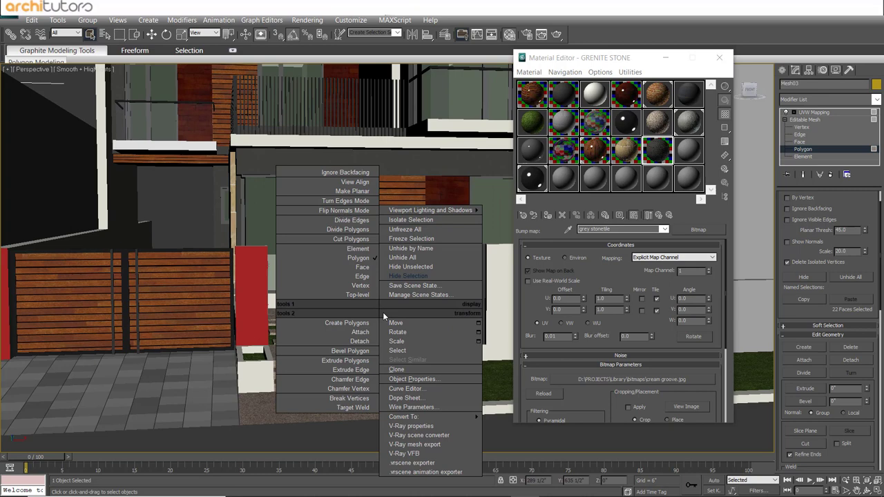
pyautogui.click(800, 314)
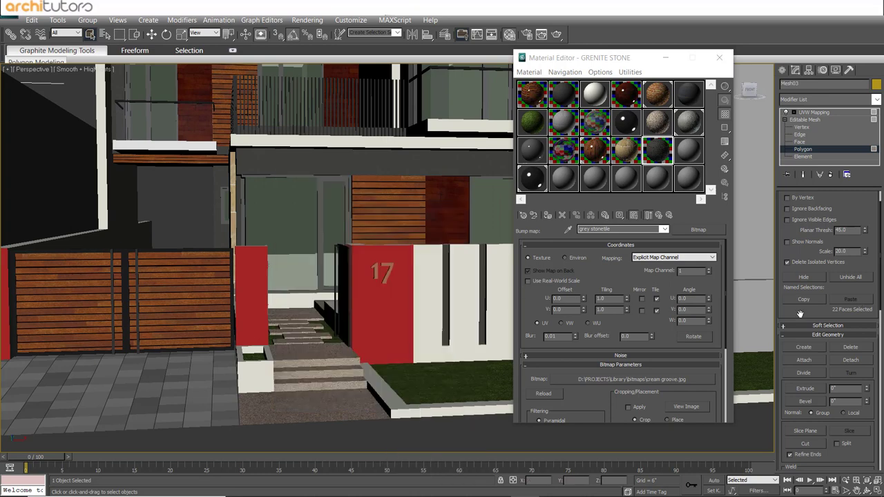
pyautogui.click(843, 357)
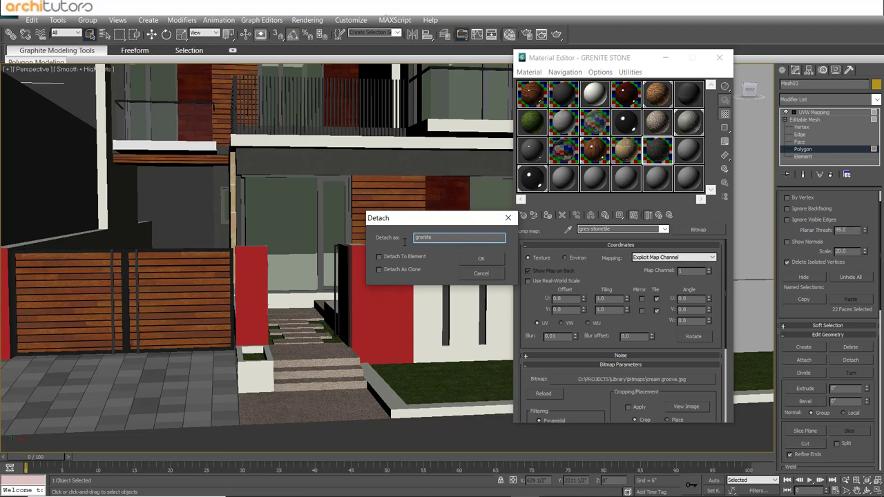
# Detach the selected wall faces as a new object named 'grenite surface'.
pyautogui.click(479, 257)
pyautogui.moveTo(458, 299)
pyautogui.keyDown('alt'); pyautogui.mouseDown(button='middle')
pyautogui.moveTo(395, 310)
pyautogui.moveTo(409, 299)
pyautogui.mouseUp(button='middle'); pyautogui.keyUp('alt')
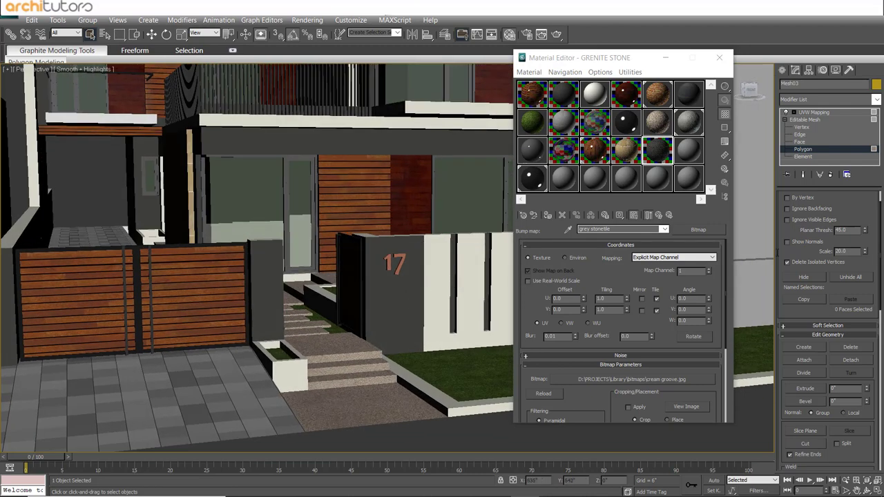
pyautogui.click(825, 151)
# Assign the GRENITE STONE material to the 17 wall, replacing the existing material.
pyautogui.click(405, 284)
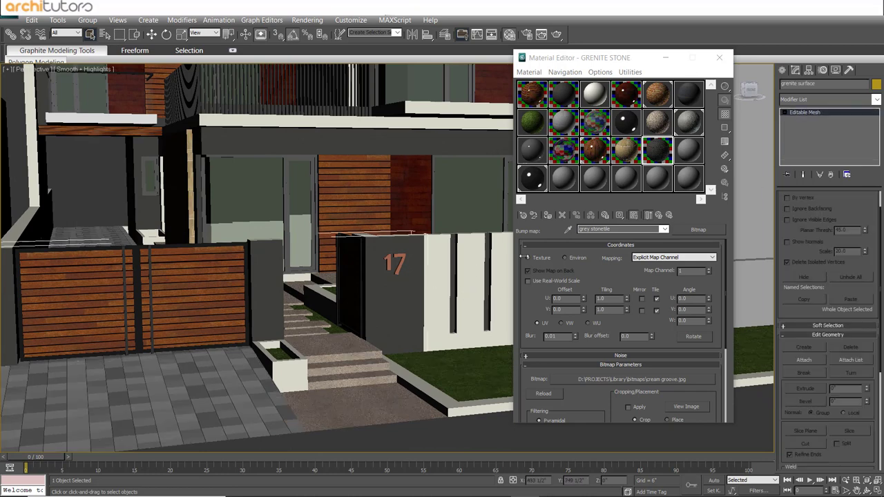
pyautogui.click(549, 215)
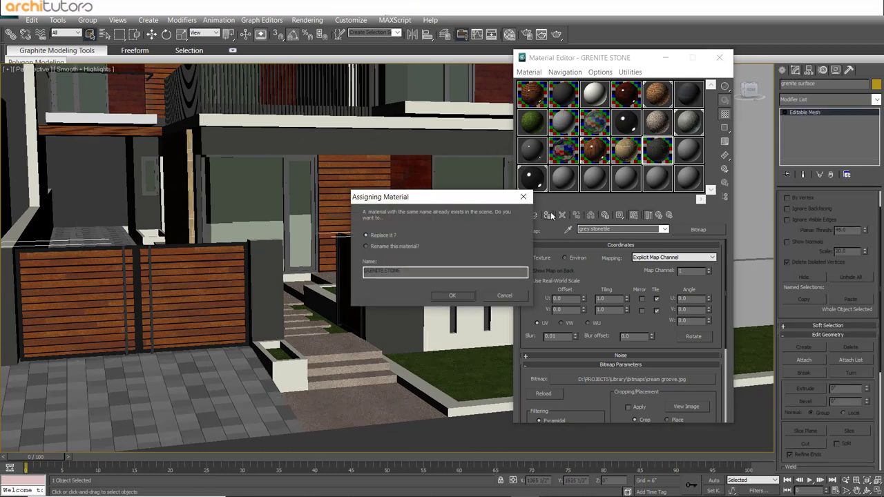
pyautogui.click(452, 295)
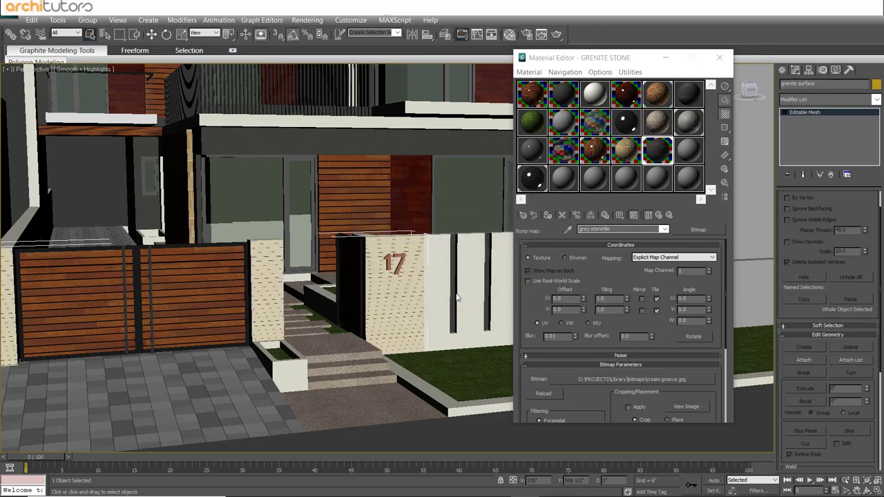
pyautogui.scroll(2, 459, 285)
pyautogui.scroll(2, 436, 293)
pyautogui.scroll(2, 407, 307)
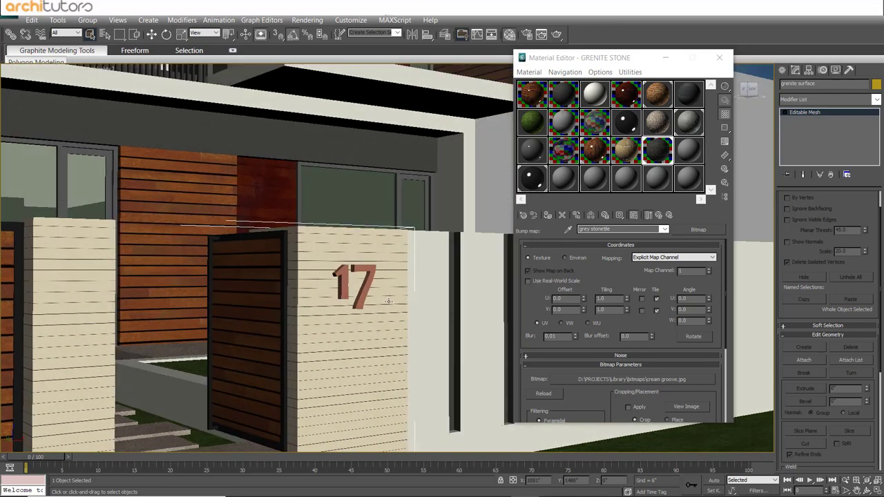
pyautogui.moveTo(385, 317); pyautogui.dragTo(394, 307, button='middle')
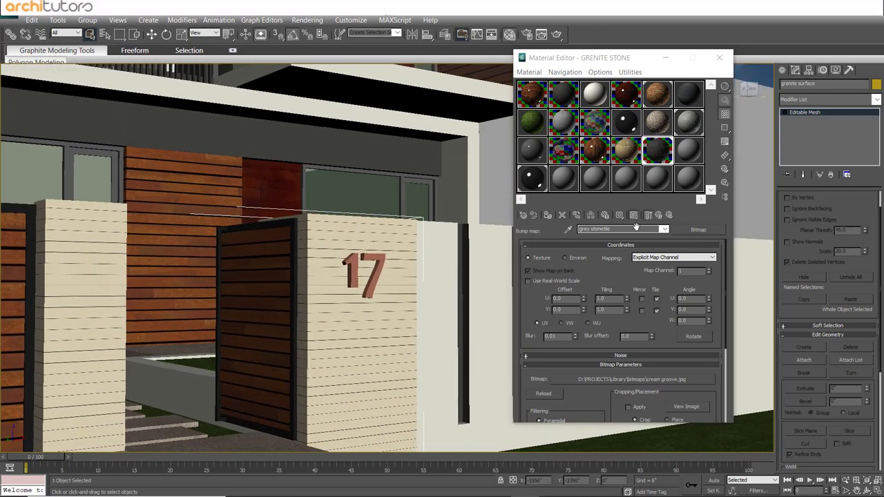
pyautogui.click(831, 100)
pyautogui.scroll(-10, 822, 276)
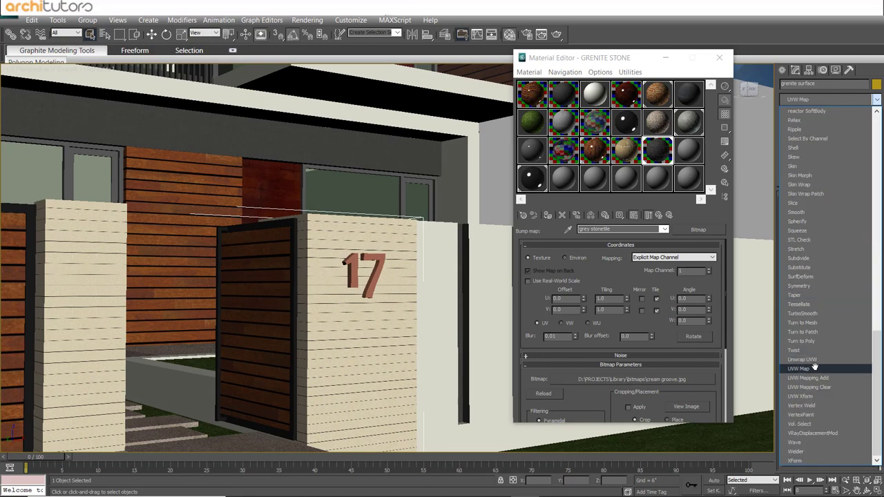
# Add a UVW Map modifier to the wall with Box mapping.
pyautogui.click(816, 368)
pyautogui.click(806, 260)
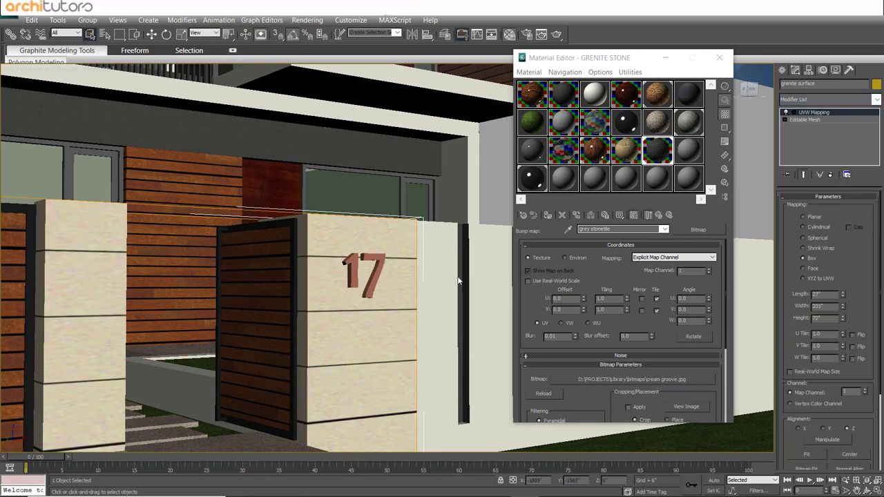
pyautogui.scroll(-3, 458, 280)
pyautogui.scroll(-2, 458, 280)
pyautogui.moveTo(458, 281)
pyautogui.keyDown('alt'); pyautogui.mouseDown(button='middle')
pyautogui.moveTo(418, 298)
pyautogui.moveTo(320, 296)
pyautogui.moveTo(366, 289)
pyautogui.mouseUp(button='middle'); pyautogui.keyUp('alt')
pyautogui.scroll(4, 429, 290)
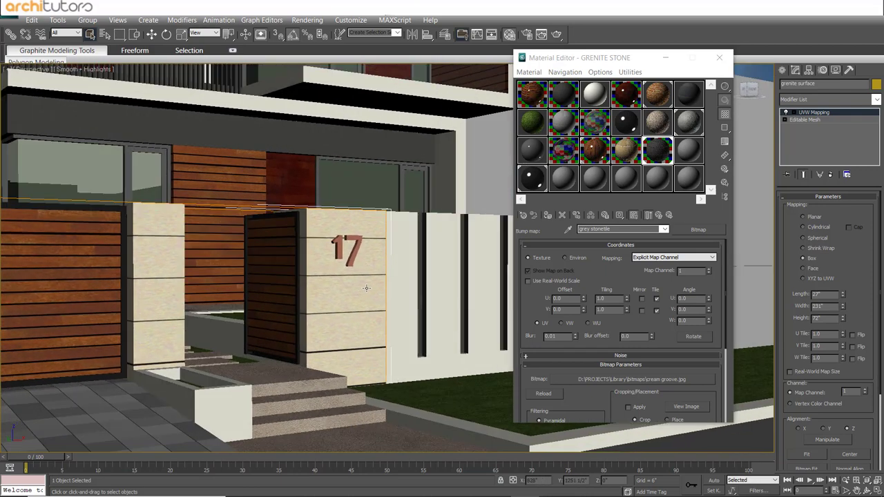
# Move and scale the UVW mapping gizmo so the stone courses fit the 17 wall.
pyautogui.click(799, 114)
pyautogui.click(810, 119)
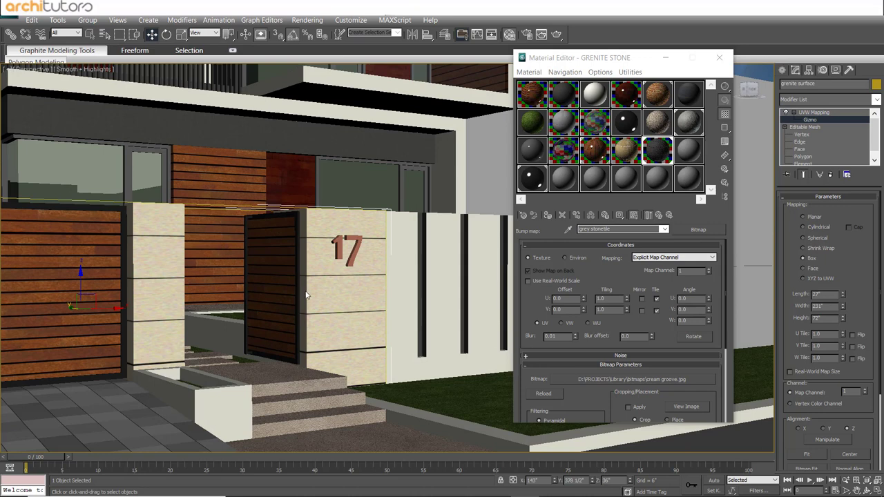
pyautogui.moveTo(306, 295); pyautogui.dragTo(327, 300, button='middle')
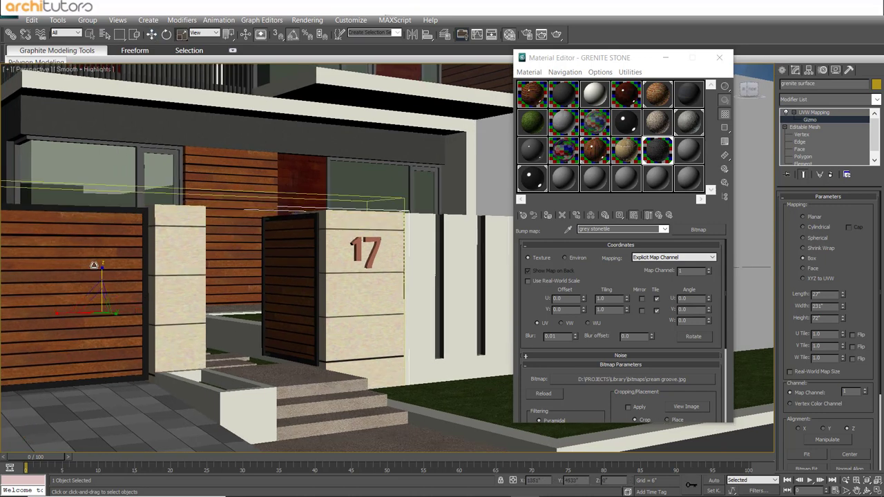
pyautogui.press('w')
pyautogui.moveTo(102, 283); pyautogui.dragTo(126, 303)
pyautogui.press('e')
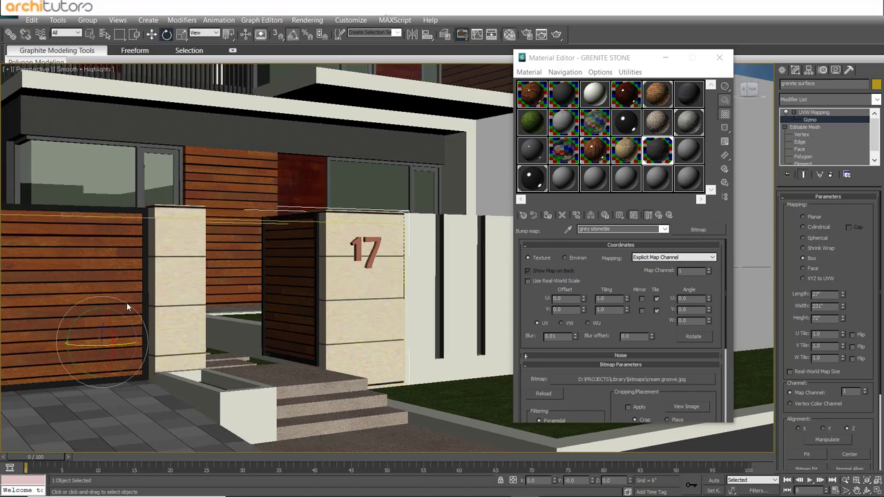
pyautogui.press('r')
pyautogui.press('w')
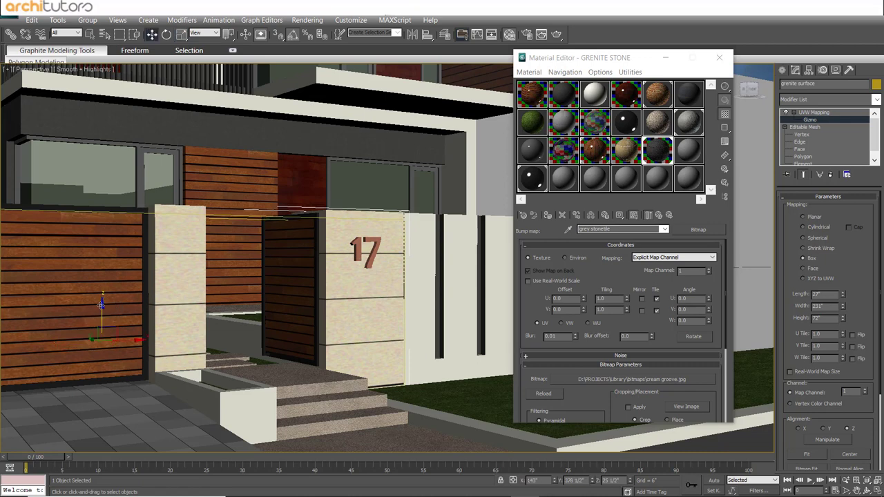
pyautogui.moveTo(101, 303); pyautogui.dragTo(103, 308)
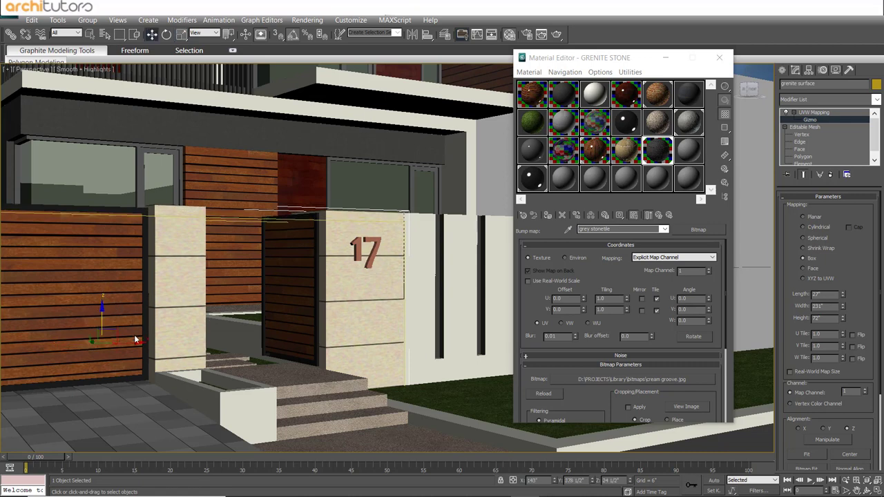
pyautogui.press('r')
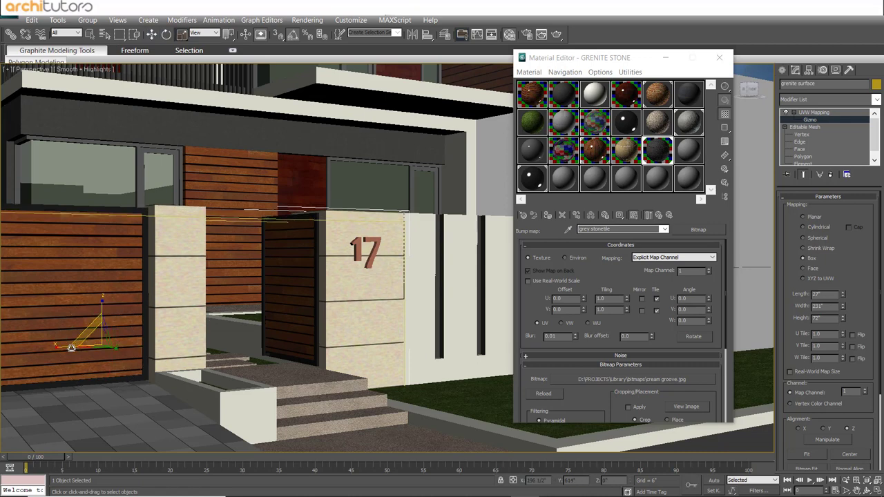
pyautogui.click(808, 122)
pyautogui.click(655, 163)
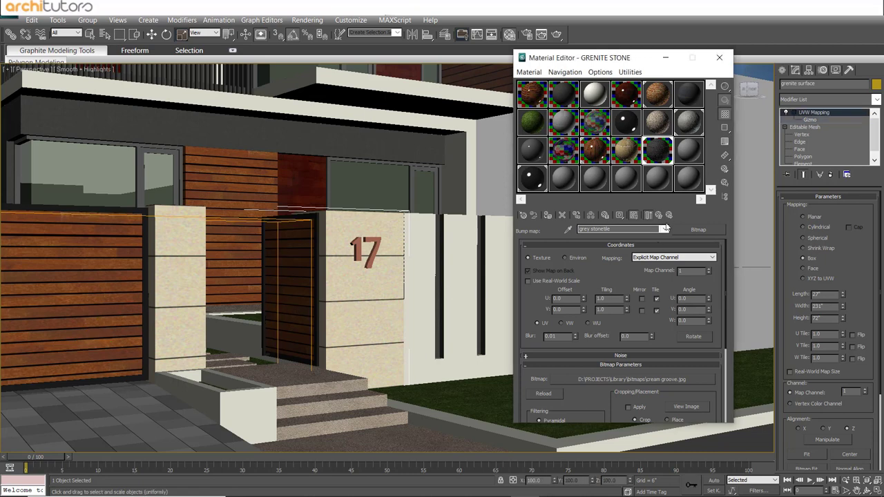
# Check the GRENITE STONE Diffuse map, return to its map list, and minimise the Material Editor.
pyautogui.click(663, 219)
pyautogui.moveTo(402, 268); pyautogui.dragTo(384, 267, button='middle')
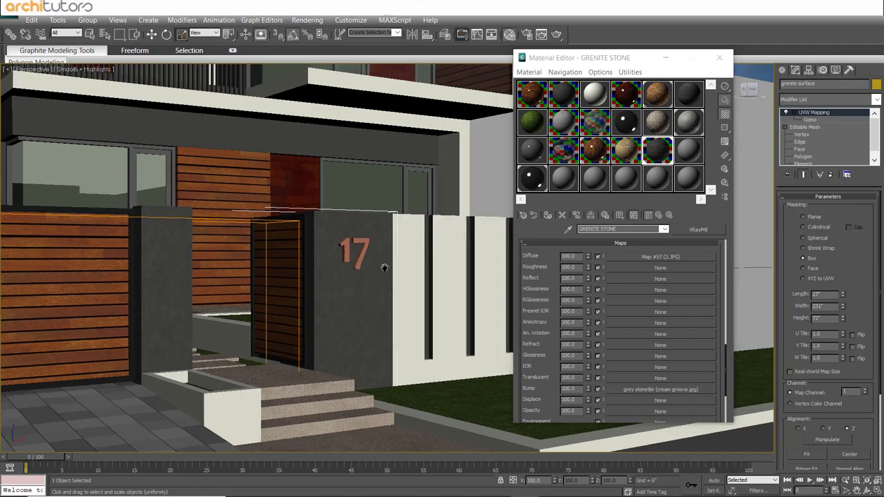
pyautogui.scroll(-2, 385, 267)
pyautogui.scroll(-2, 363, 281)
pyautogui.scroll(-2, 389, 259)
pyautogui.scroll(-1, 389, 319)
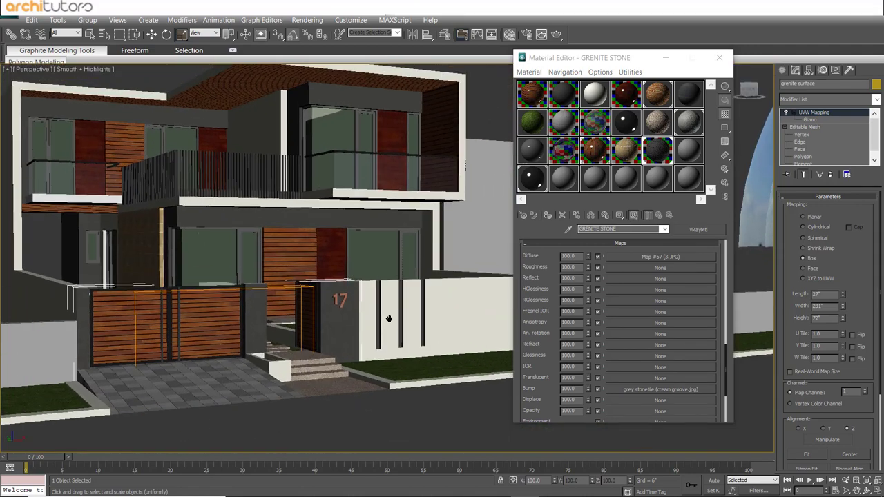
pyautogui.moveTo(389, 319); pyautogui.dragTo(396, 322, button='middle')
pyautogui.click(648, 258)
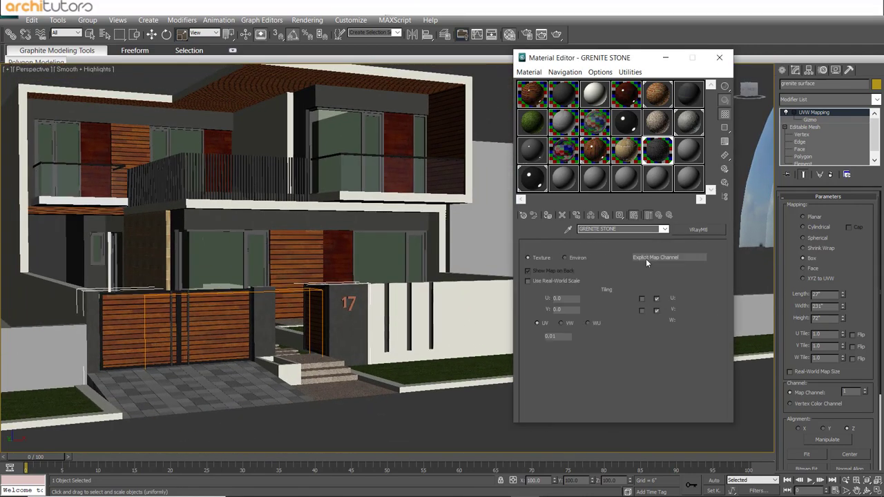
pyautogui.click(660, 219)
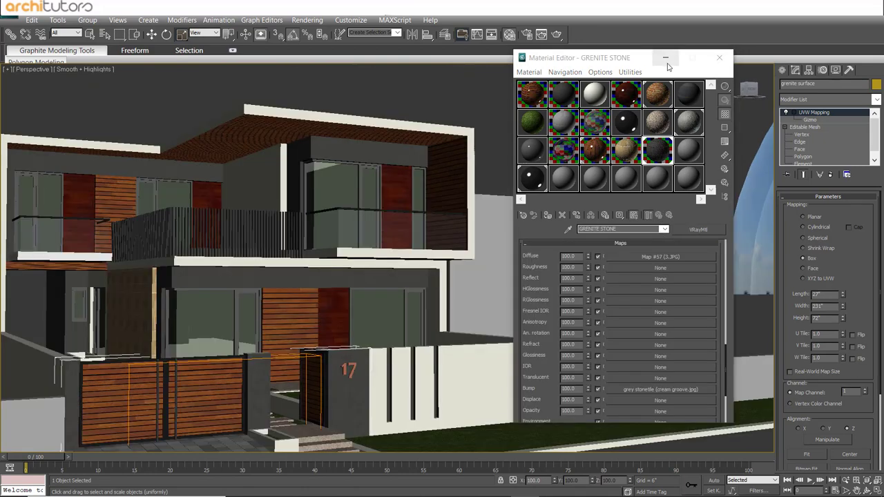
pyautogui.click(665, 58)
# Zoom, pan and orbit out to survey the scene, sky dome and ground disc.
pyautogui.scroll(-3, 486, 240)
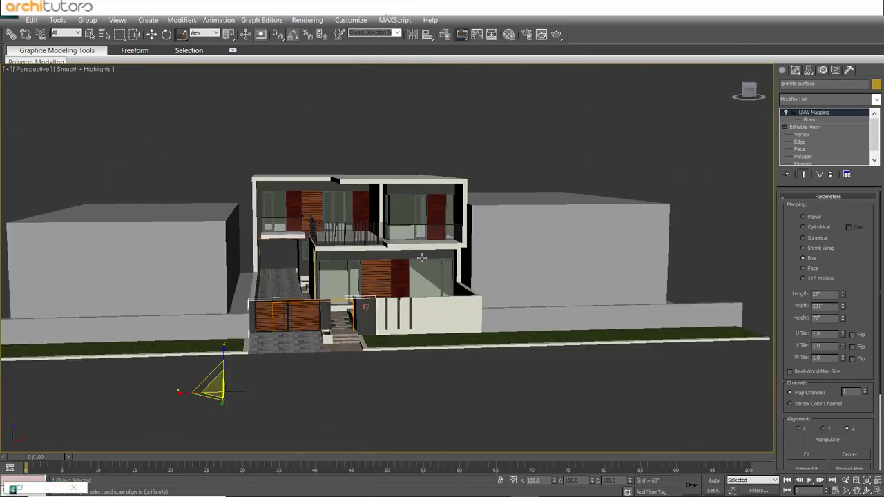
pyautogui.scroll(-3, 409, 271)
pyautogui.scroll(-2, 588, 304)
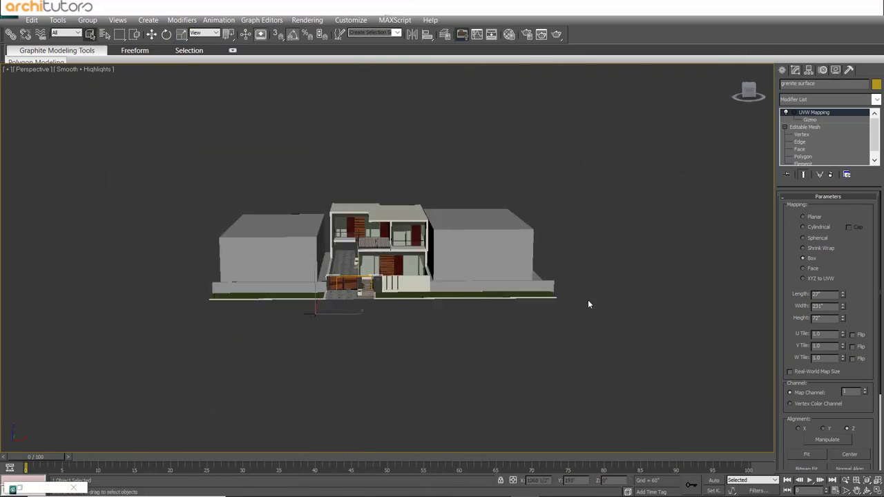
pyautogui.scroll(3, 644, 310)
pyautogui.moveTo(644, 310); pyautogui.dragTo(505, 302, button='middle')
pyautogui.scroll(-5, 440, 311)
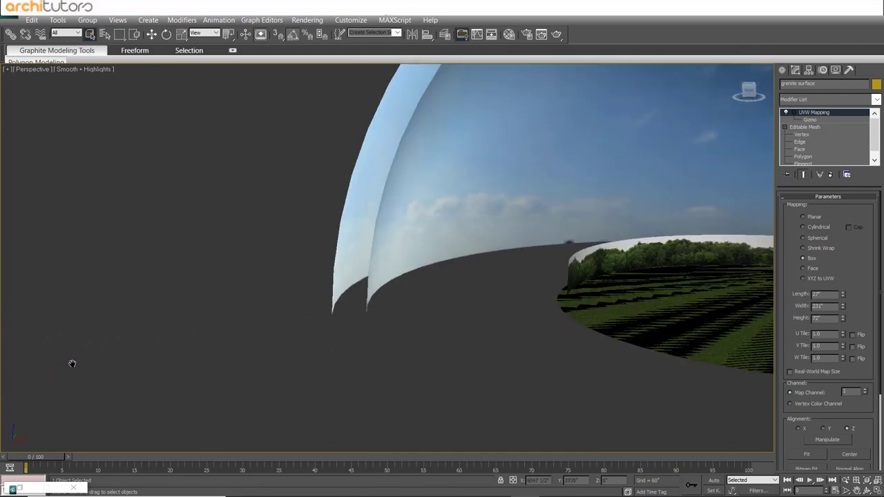
pyautogui.moveTo(579, 286)
pyautogui.mouseDown(button='middle')
pyautogui.moveTo(438, 340)
pyautogui.moveTo(211, 180)
pyautogui.mouseUp(button='middle')
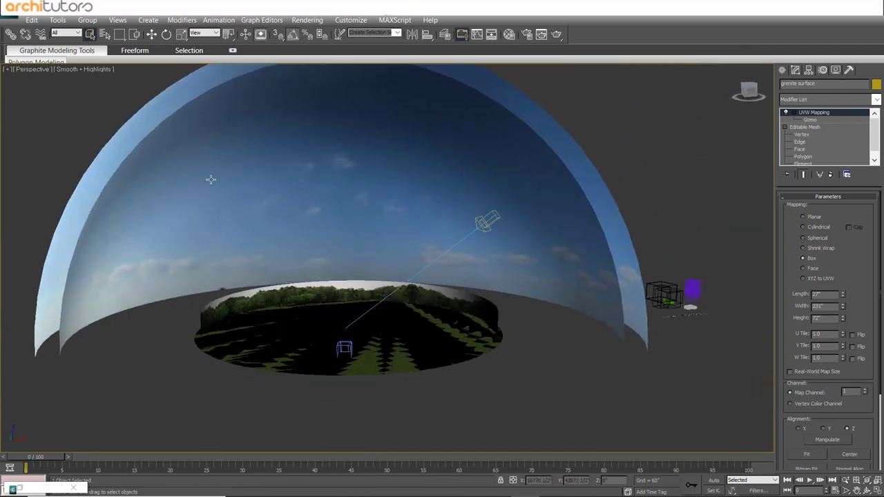
pyautogui.keyDown('alt'); pyautogui.moveTo(252, 208); pyautogui.dragTo(482, 234, button='middle'); pyautogui.keyUp('alt')
pyautogui.scroll(3, 387, 335)
pyautogui.moveTo(387, 336)
pyautogui.keyDown('alt'); pyautogui.mouseDown(button='middle')
pyautogui.moveTo(433, 233)
pyautogui.moveTo(508, 333)
pyautogui.mouseUp(button='middle'); pyautogui.keyUp('alt')
# Ungroup the camera group and give the directional light a pale cream colour.
pyautogui.click(493, 172)
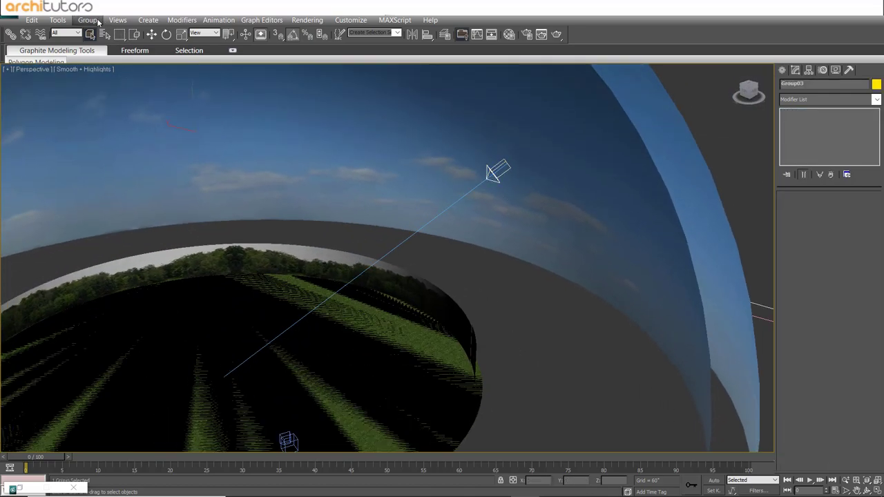
pyautogui.click(87, 19)
pyautogui.click(103, 44)
pyautogui.click(494, 172)
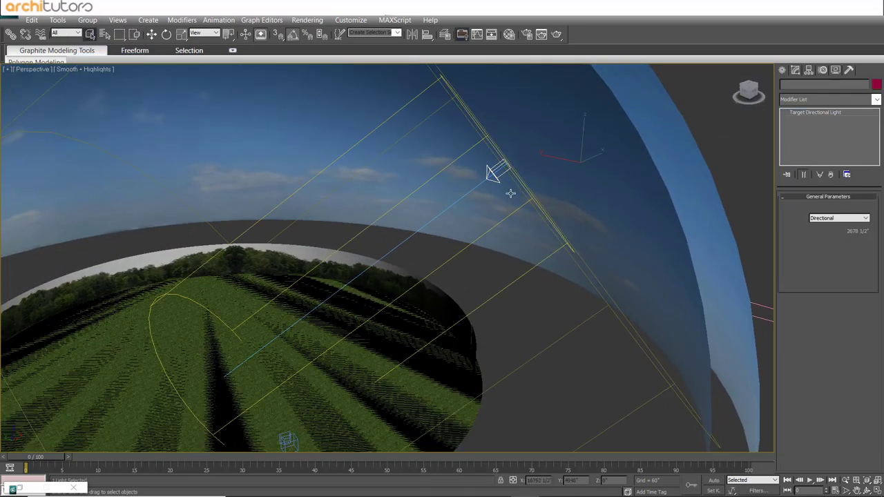
pyautogui.keyDown('alt'); pyautogui.moveTo(598, 363); pyautogui.dragTo(532, 295, button='middle'); pyautogui.keyUp('alt')
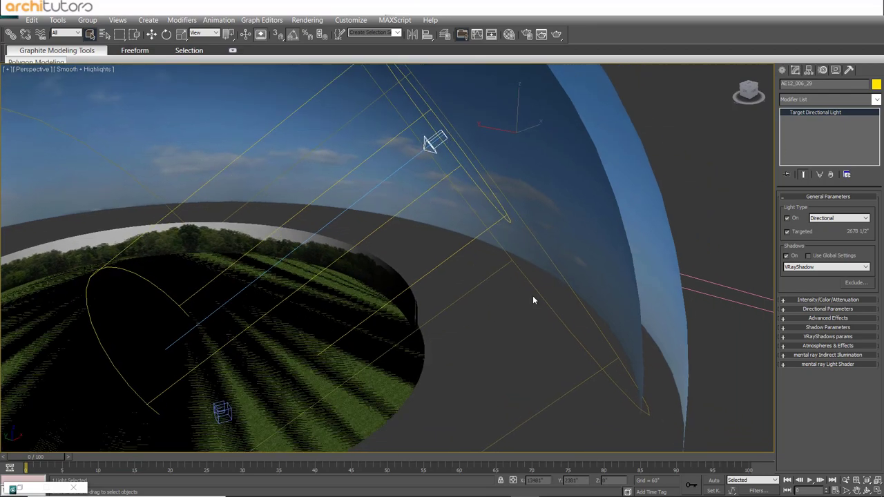
pyautogui.click(818, 300)
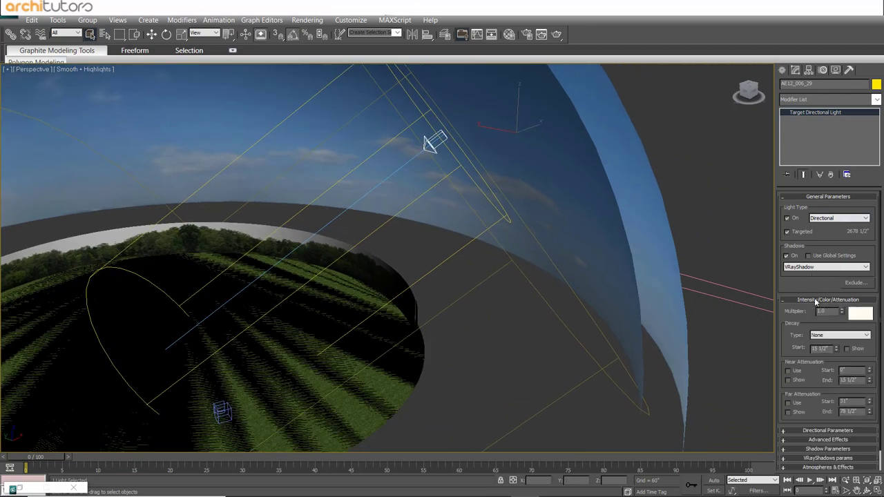
pyautogui.click(860, 313)
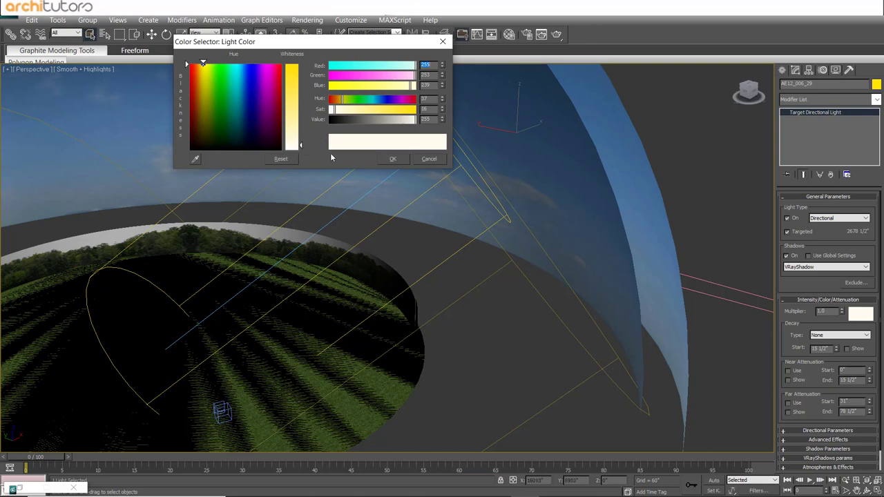
pyautogui.click(391, 160)
# Select the grass-textured ground disc and view it from a lower angle.
pyautogui.keyDown('alt'); pyautogui.moveTo(391, 160); pyautogui.dragTo(411, 308, button='middle'); pyautogui.keyUp('alt')
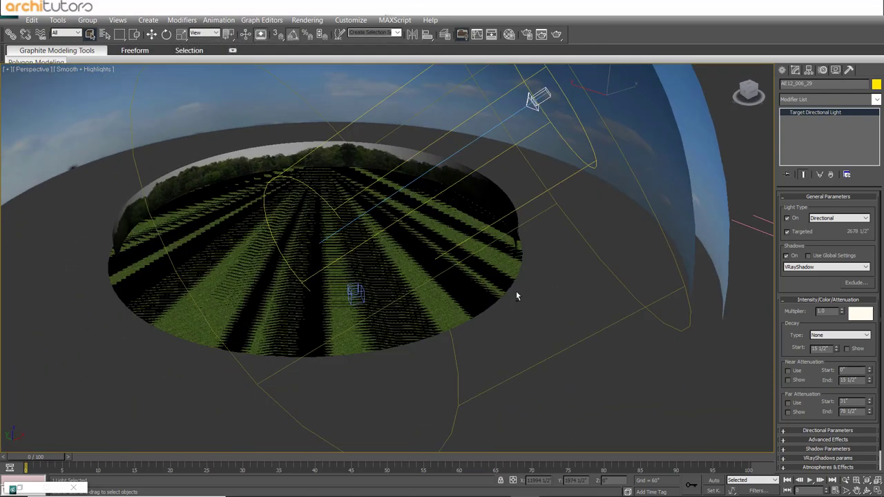
pyautogui.click(388, 268)
pyautogui.click(445, 359)
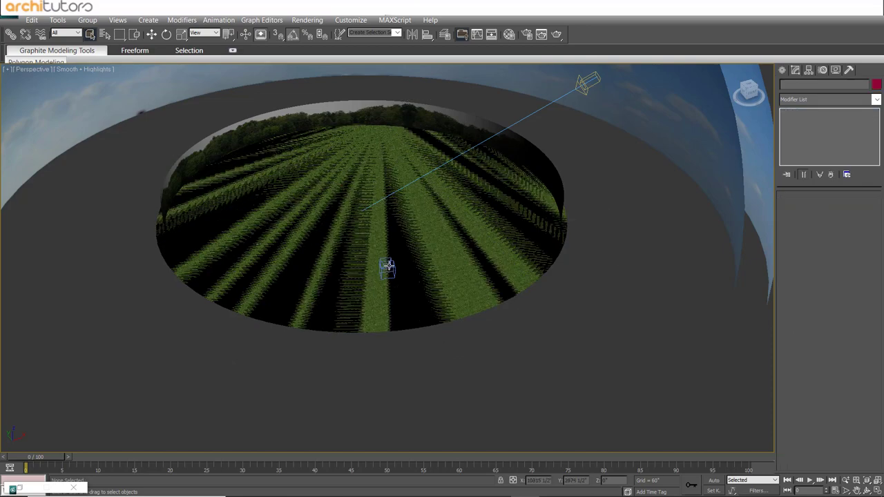
pyautogui.click(405, 290)
pyautogui.moveTo(405, 290)
pyautogui.keyDown('alt'); pyautogui.mouseDown(button='middle')
pyautogui.moveTo(507, 246)
pyautogui.moveTo(316, 221)
pyautogui.mouseUp(button='middle'); pyautogui.keyUp('alt')
pyautogui.scroll(3, 436, 251)
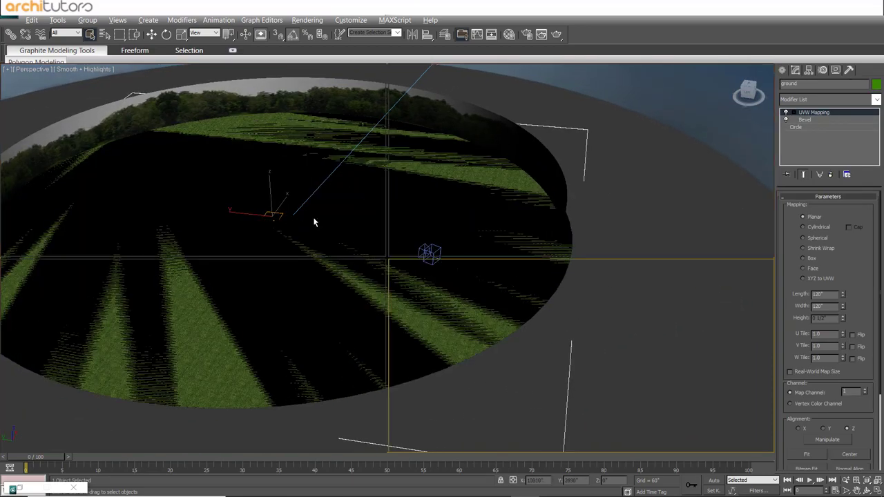
# Switch to Top view and select the VRay physical camera.
pyautogui.press('t')
pyautogui.scroll(3, 302, 208)
pyautogui.click(507, 201)
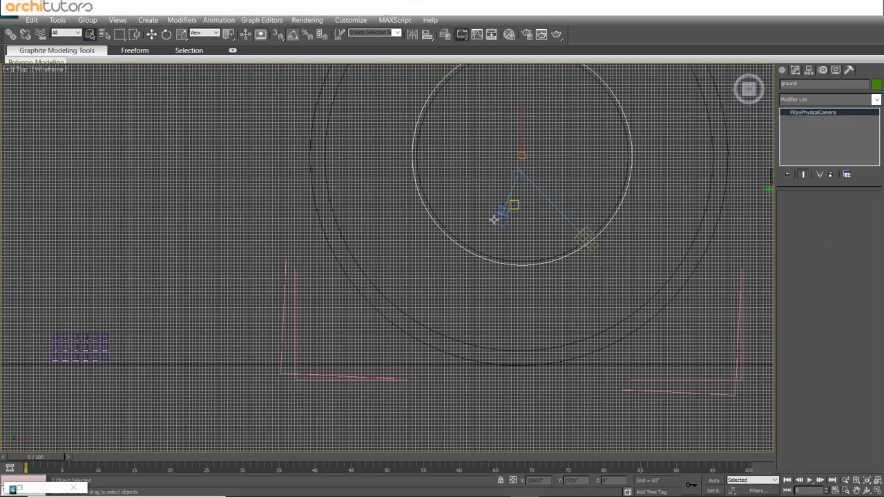
pyautogui.scroll(2, 509, 226)
pyautogui.moveTo(510, 225); pyautogui.dragTo(468, 254, button='middle')
pyautogui.scroll(2, 468, 254)
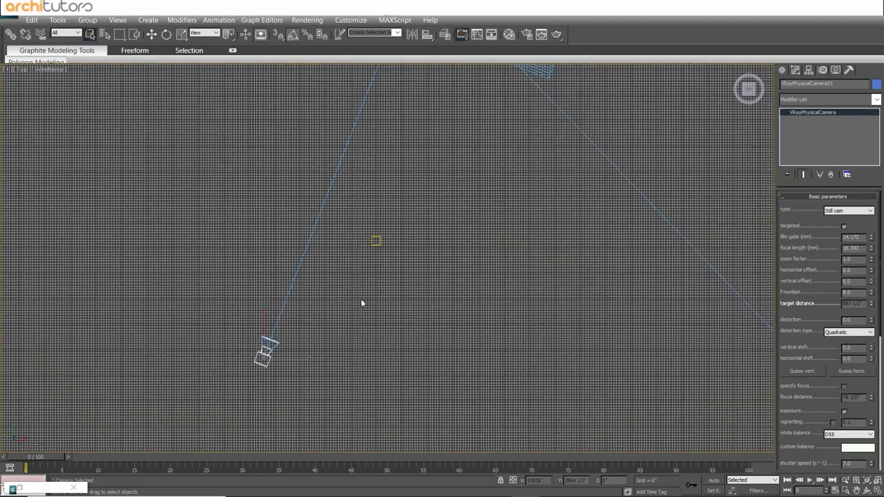
pyautogui.moveTo(361, 302); pyautogui.dragTo(412, 304, button='middle')
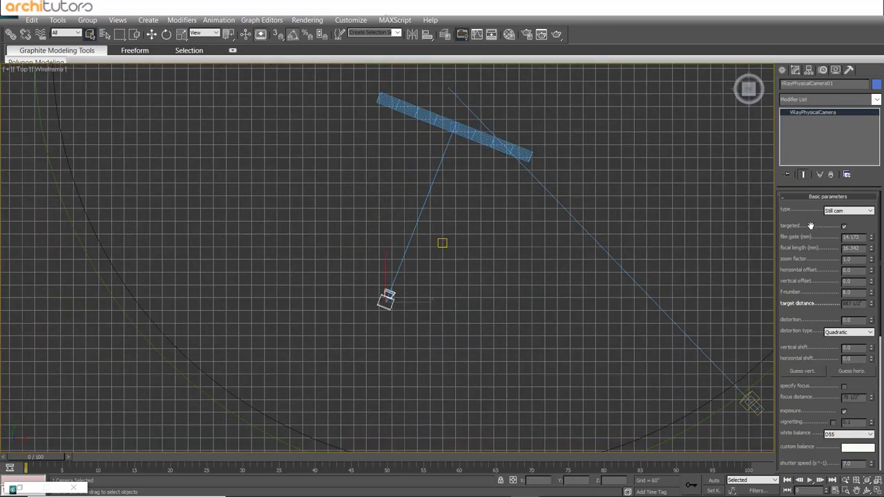
# Set the camera's film gate to 40 mm and focal length to 36 mm.
pyautogui.scroll(-2, 802, 301)
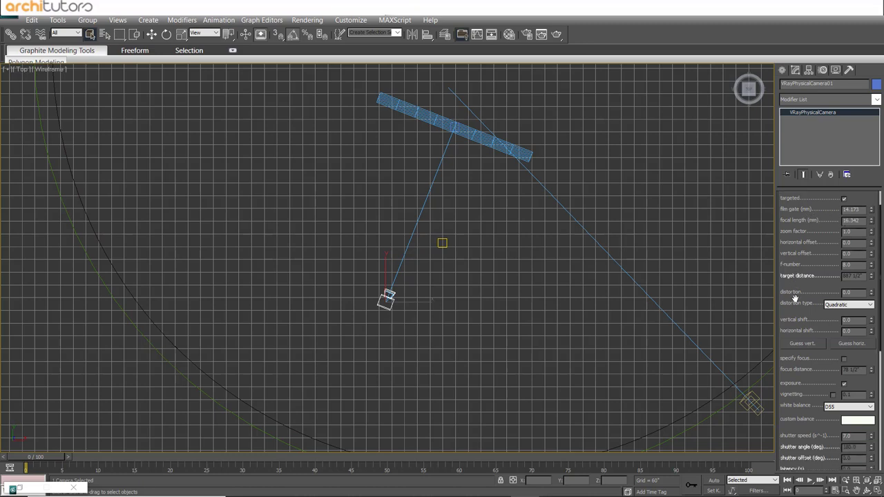
pyautogui.scroll(-2, 800, 300)
pyautogui.scroll(-2, 798, 300)
pyautogui.scroll(-1, 795, 300)
pyautogui.scroll(-3, 795, 298)
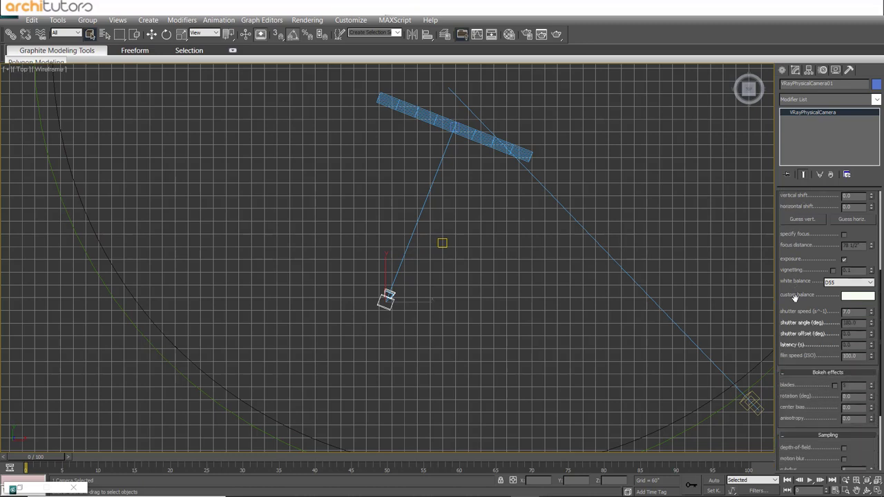
pyautogui.scroll(-3, 795, 299)
pyautogui.scroll(-3, 795, 298)
pyautogui.scroll(-2, 795, 297)
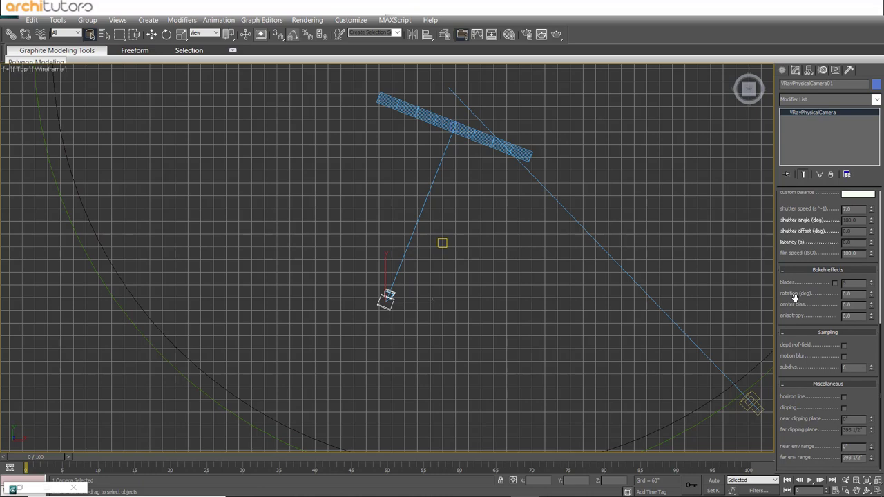
pyautogui.scroll(4, 796, 298)
pyautogui.scroll(5, 795, 298)
pyautogui.scroll(5, 795, 298)
pyautogui.scroll(4, 795, 298)
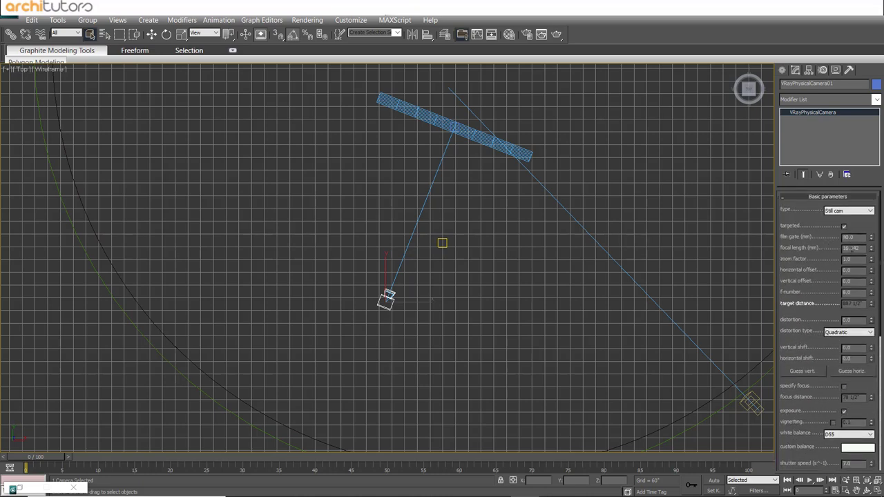
pyautogui.press('Return')
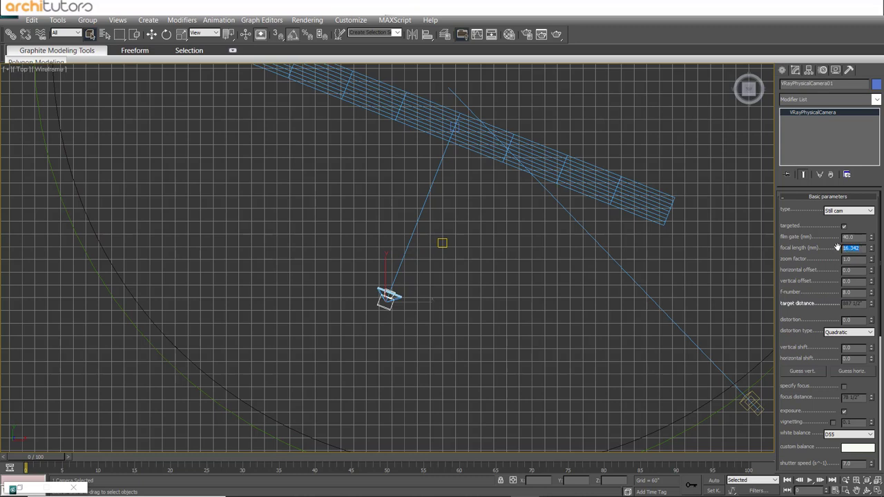
pyautogui.write('36')
pyautogui.press('Return')
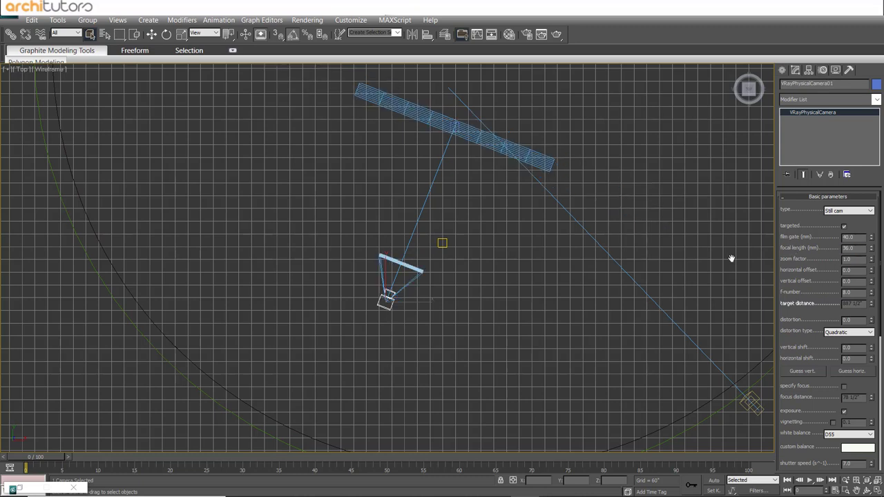
pyautogui.scroll(-5, 520, 237)
# Select a dome object and close the ARTIFICIAL ENVIRONMENT group.
pyautogui.scroll(-2, 461, 251)
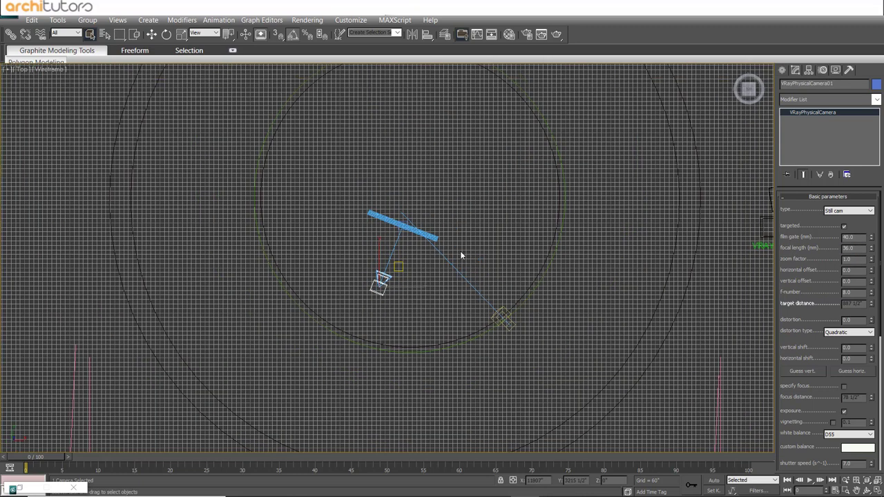
pyautogui.scroll(-3, 461, 251)
pyautogui.hotkey('alt', 'w')
pyautogui.hotkey('alt', 'w')
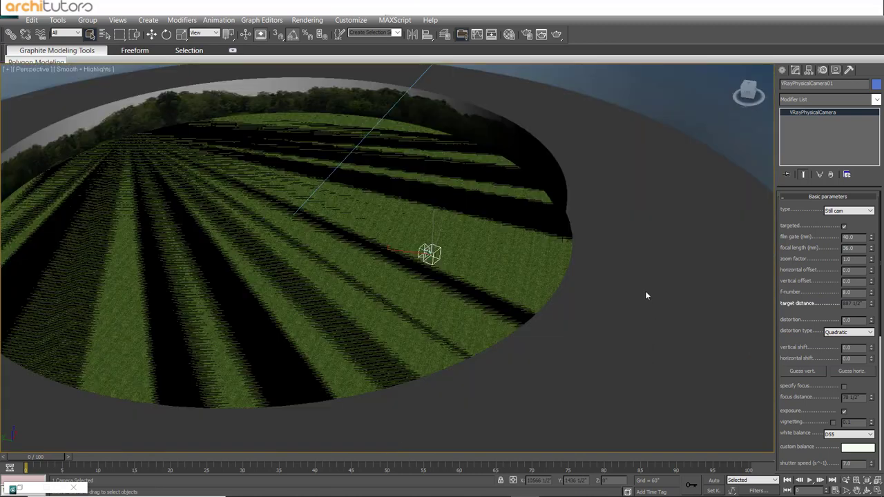
pyautogui.moveTo(646, 292)
pyautogui.keyDown('alt'); pyautogui.mouseDown(button='middle')
pyautogui.moveTo(594, 260)
pyautogui.moveTo(459, 229)
pyautogui.moveTo(331, 280)
pyautogui.mouseUp(button='middle'); pyautogui.keyUp('alt')
pyautogui.scroll(-8, 332, 281)
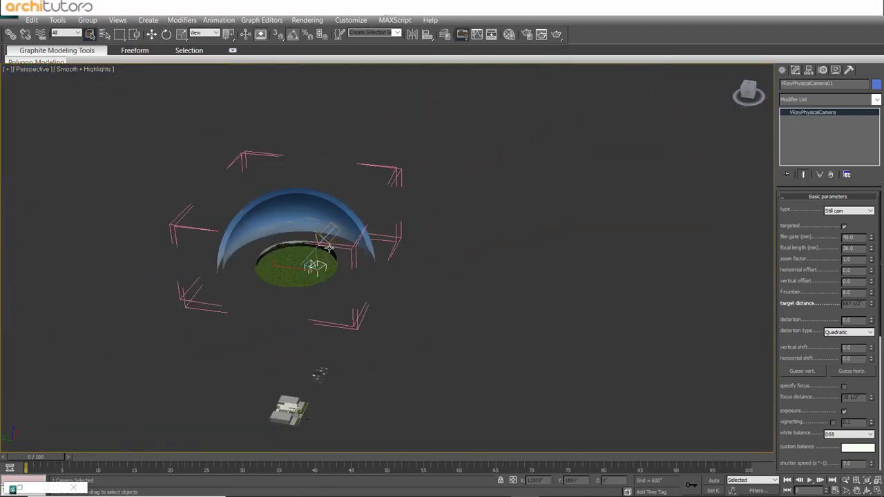
pyautogui.click(329, 249)
pyautogui.click(87, 21)
pyautogui.click(99, 69)
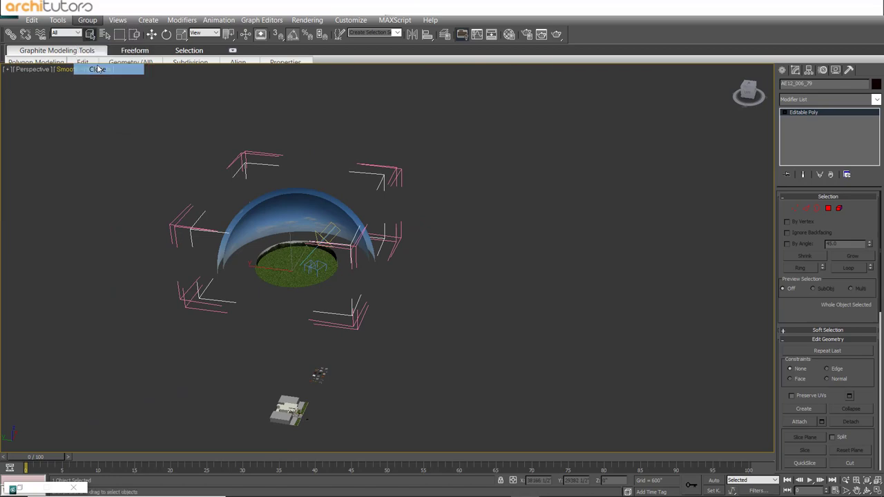
pyautogui.click(88, 21)
pyautogui.click(99, 58)
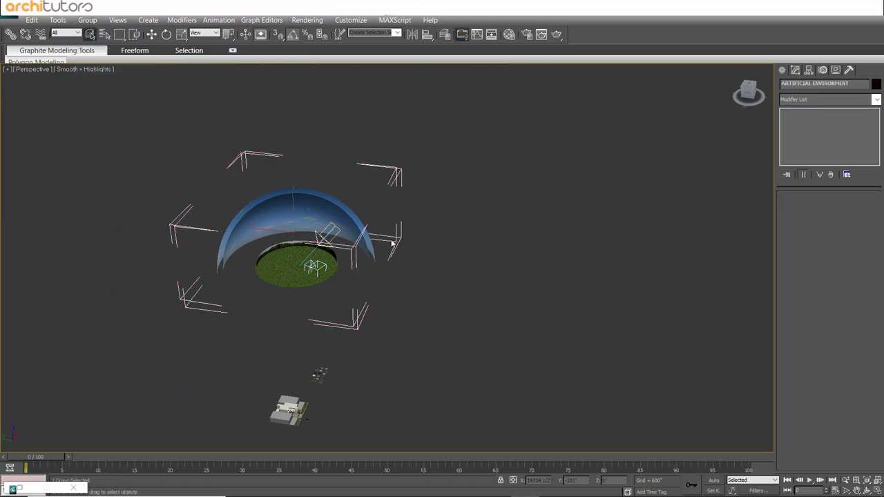
pyautogui.keyDown('alt'); pyautogui.moveTo(393, 244); pyautogui.dragTo(447, 228, button='middle'); pyautogui.keyUp('alt')
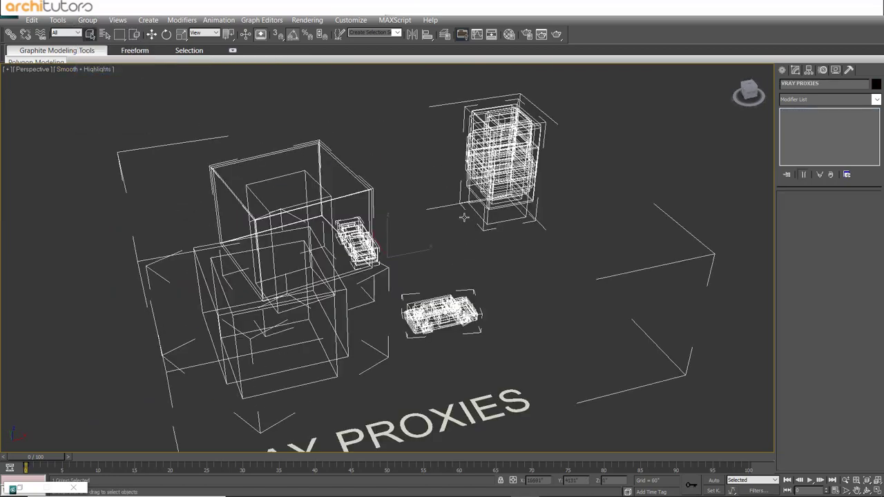
# Open the VRAY PROXIES group for editing.
pyautogui.scroll(-2, 492, 236)
pyautogui.scroll(-5, 511, 235)
pyautogui.click(318, 355)
pyautogui.scroll(3, 318, 355)
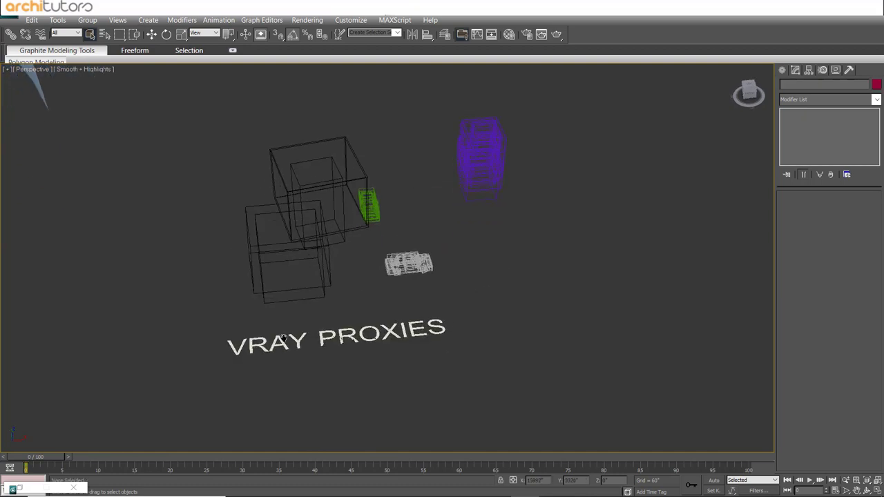
pyautogui.click(408, 280)
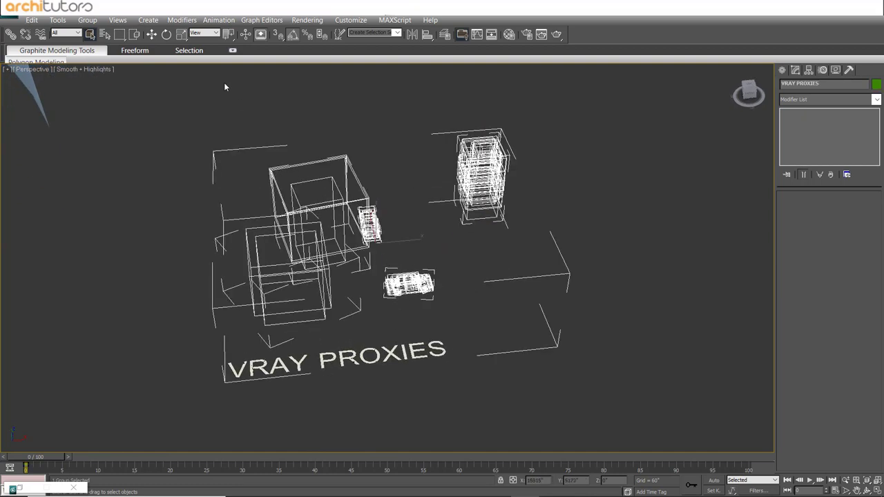
pyautogui.click(87, 19)
pyautogui.click(97, 59)
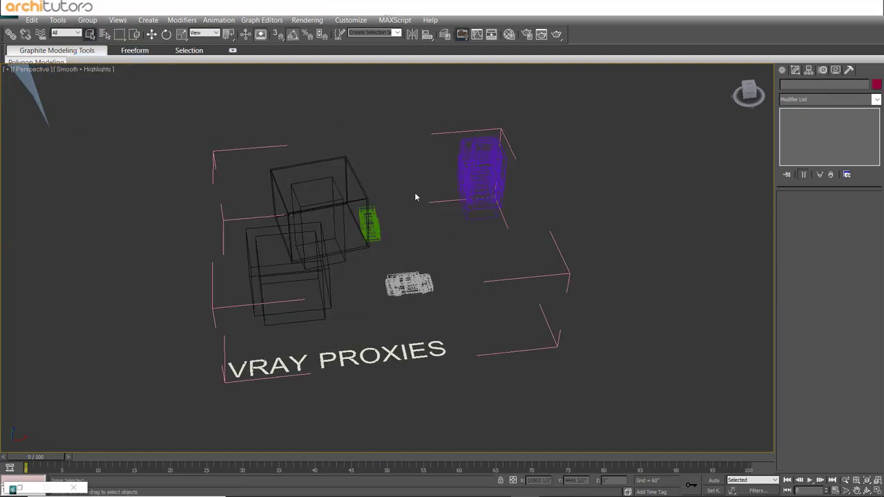
# Preview the car proxy as a full model, then return it to box display.
pyautogui.click(410, 280)
pyautogui.click(834, 71)
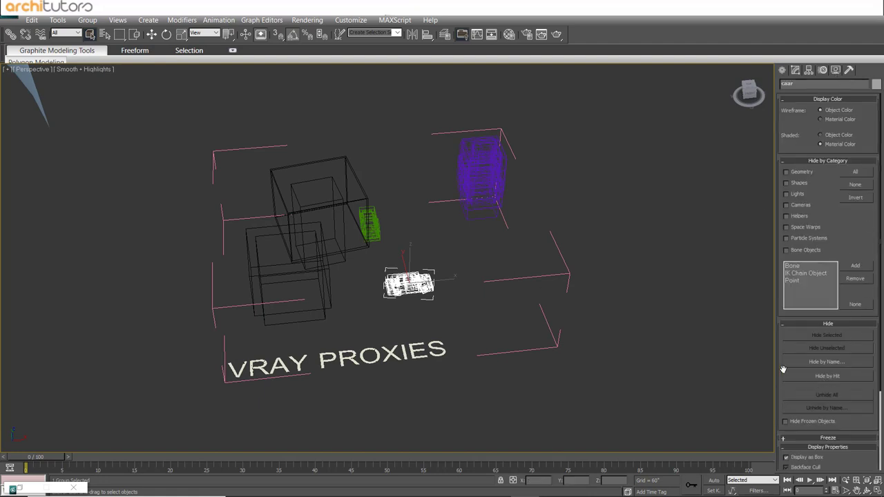
pyautogui.scroll(-3, 784, 370)
pyautogui.click(787, 417)
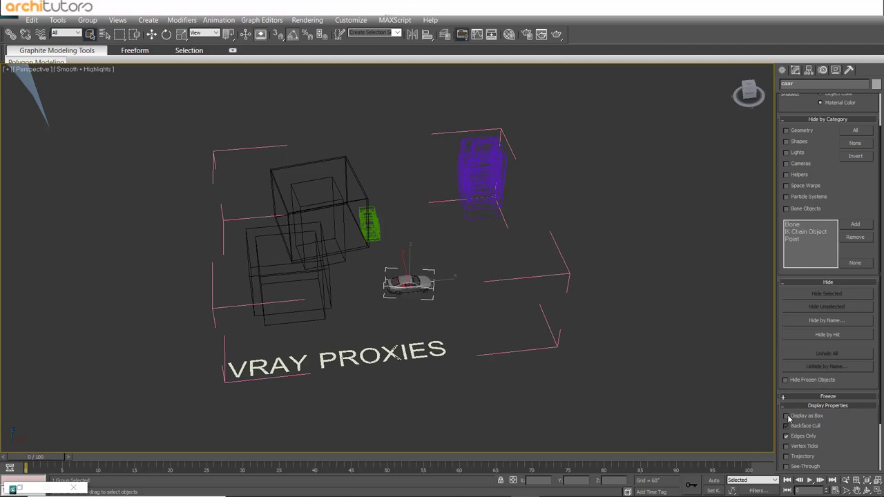
pyautogui.moveTo(489, 331)
pyautogui.mouseDown(button='middle')
pyautogui.moveTo(464, 337)
pyautogui.moveTo(420, 302)
pyautogui.moveTo(480, 310)
pyautogui.mouseUp(button='middle')
pyautogui.press('z')
pyautogui.scroll(-3, 419, 282)
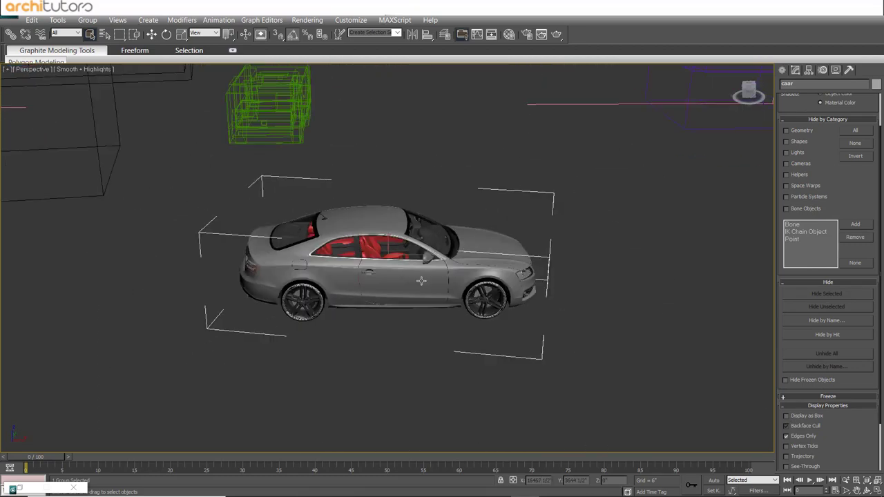
pyautogui.scroll(-3, 376, 240)
pyautogui.scroll(-3, 375, 240)
pyautogui.scroll(-2, 367, 288)
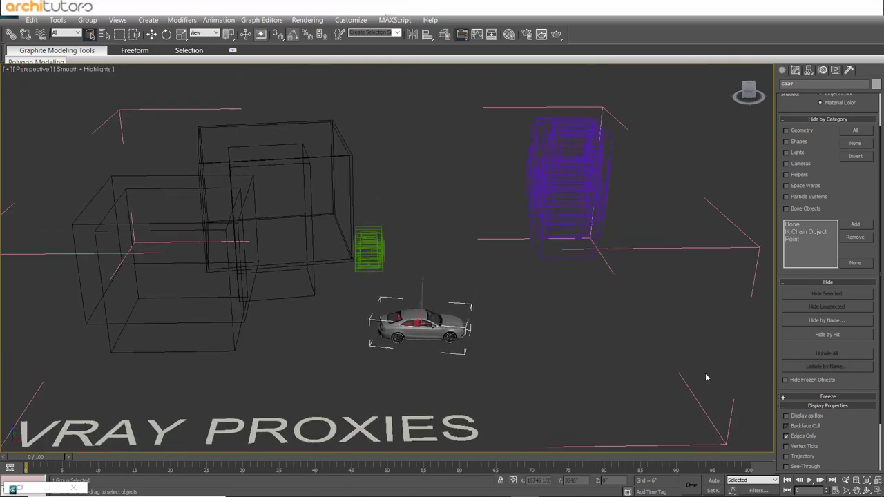
pyautogui.click(786, 416)
pyautogui.click(384, 225)
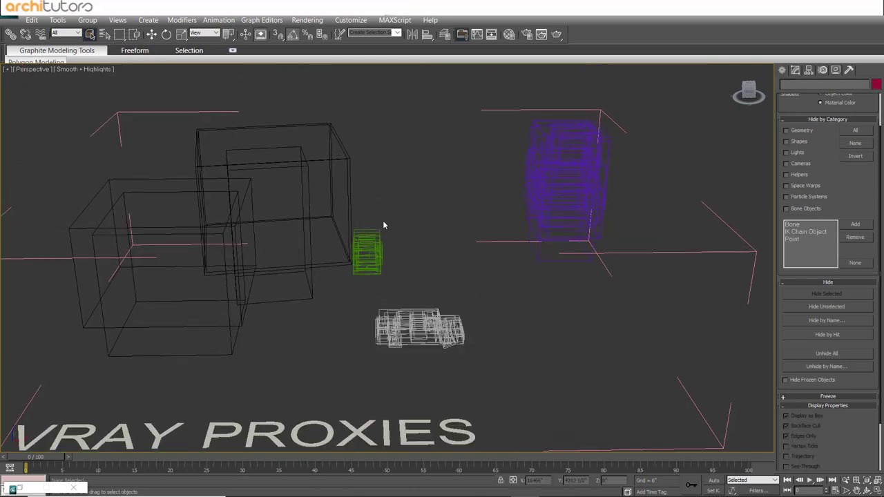
# Toggle the big tree proxy to full foliage and back to box display.
pyautogui.click(307, 187)
pyautogui.click(797, 418)
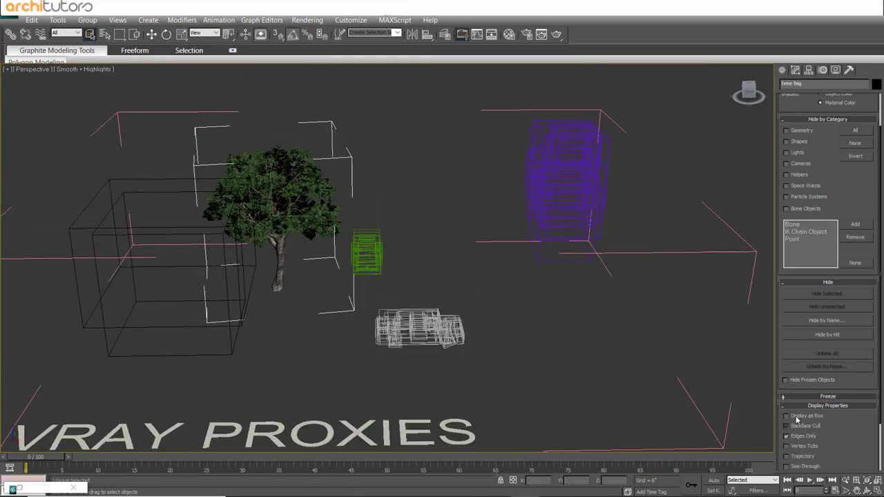
pyautogui.click(797, 418)
pyautogui.click(434, 205)
pyautogui.scroll(-5, 430, 255)
pyautogui.scroll(-3, 430, 256)
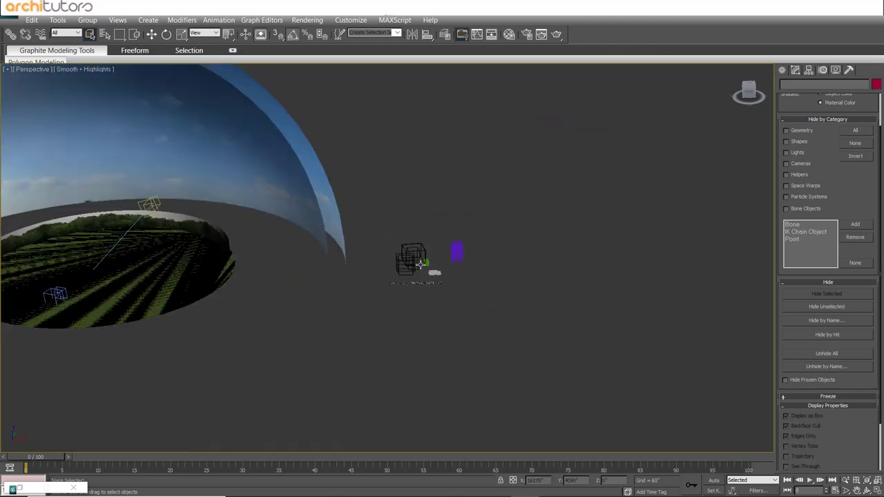
pyautogui.scroll(-3, 421, 248)
pyautogui.scroll(-2, 413, 239)
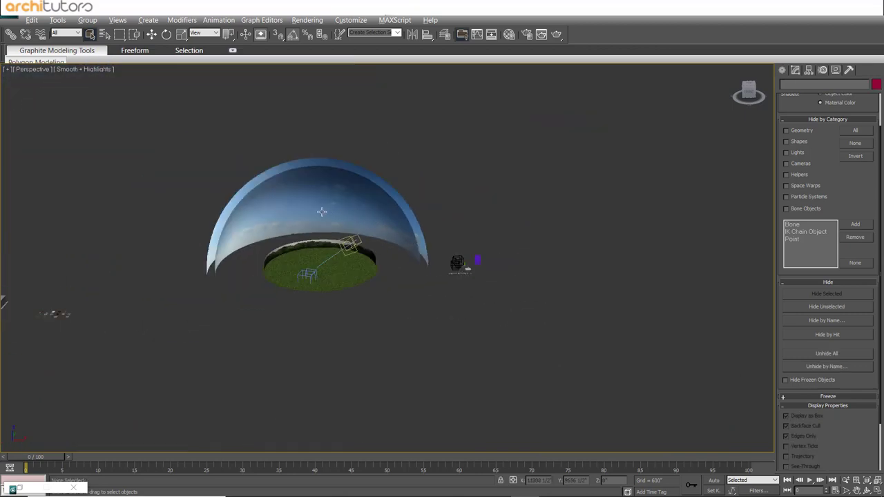
pyautogui.hotkey('alt', 'w')
pyautogui.hotkey('alt', 'w')
# In the Top view, shift the dome group down-left and move the VRAY PROXIES group beside it.
pyautogui.scroll(-3, 421, 264)
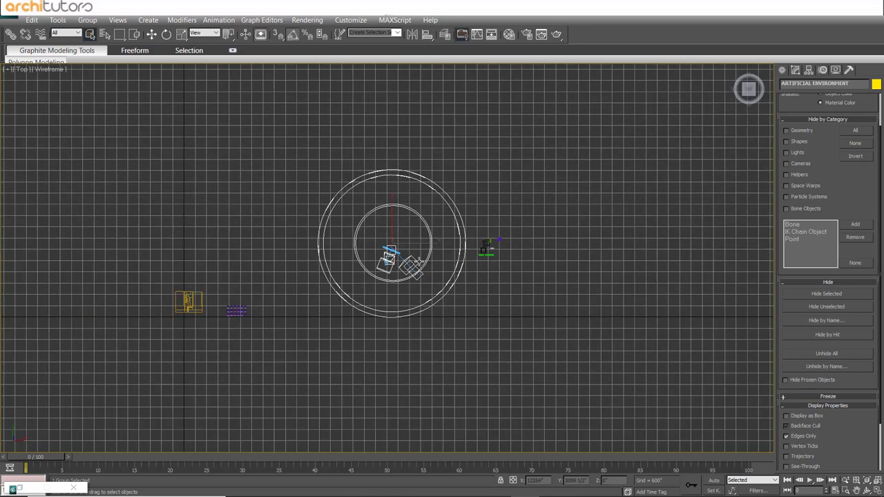
pyautogui.scroll(-1, 453, 266)
pyautogui.press('w')
pyautogui.scroll(-2, 451, 246)
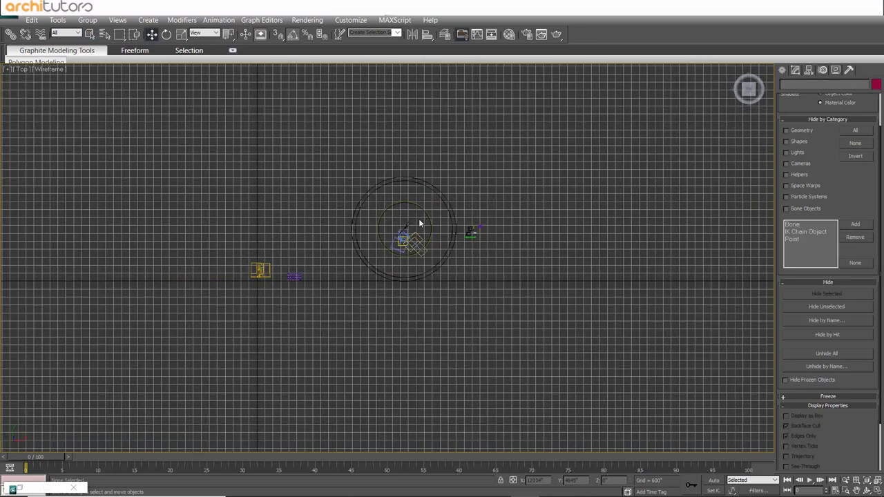
pyautogui.moveTo(410, 219)
pyautogui.mouseDown()
pyautogui.moveTo(273, 250)
pyautogui.moveTo(274, 258)
pyautogui.mouseUp()
pyautogui.click(470, 232)
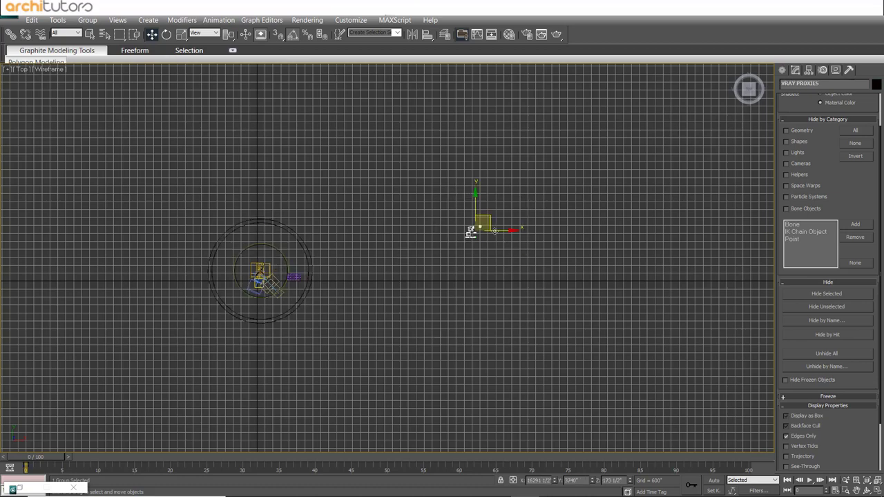
pyautogui.moveTo(470, 235); pyautogui.dragTo(333, 273)
pyautogui.moveTo(332, 273); pyautogui.dragTo(413, 273, button='middle')
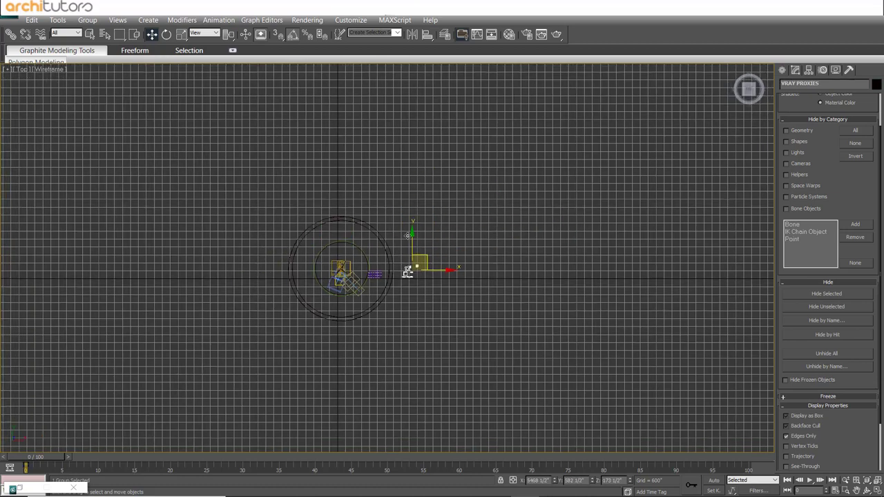
pyautogui.click(340, 400)
# Select the ARTIFICIAL ENVIRONMENT object and maximize the Perspective viewport.
pyautogui.scroll(2, 340, 400)
pyautogui.click(351, 219)
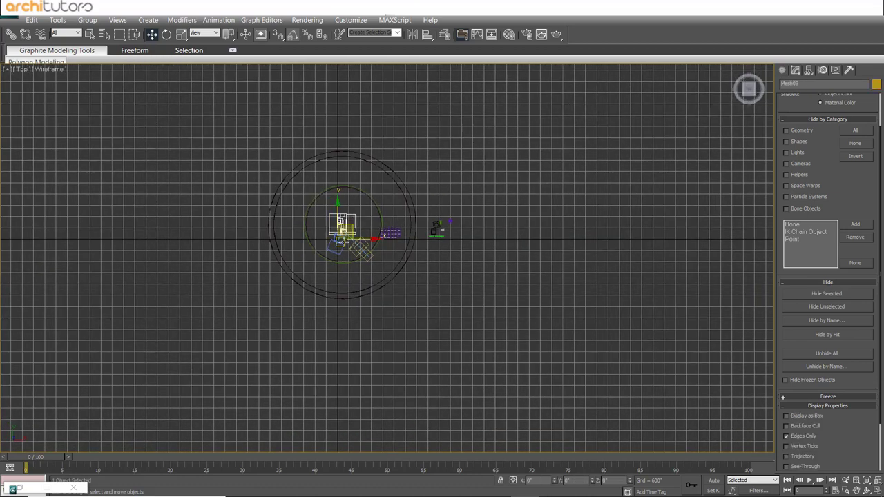
pyautogui.scroll(3, 351, 221)
pyautogui.scroll(2, 389, 288)
pyautogui.scroll(2, 414, 280)
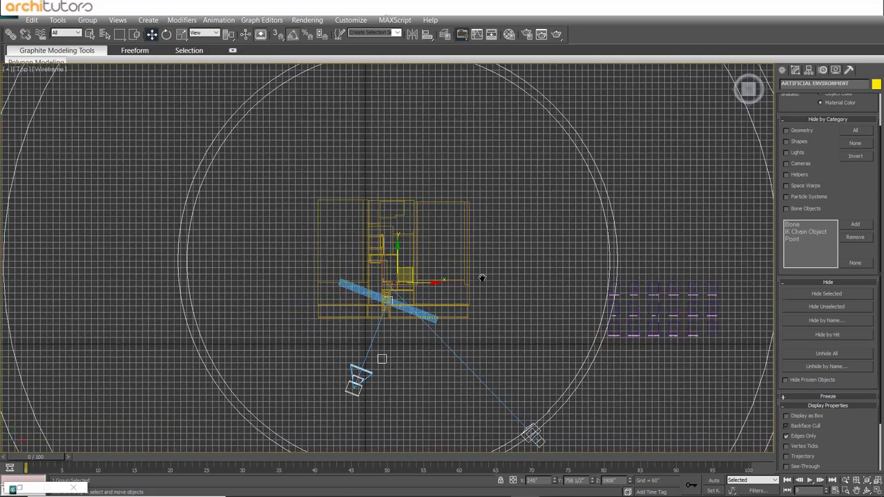
pyautogui.scroll(2, 442, 272)
pyautogui.scroll(-1, 458, 271)
pyautogui.scroll(-2, 458, 272)
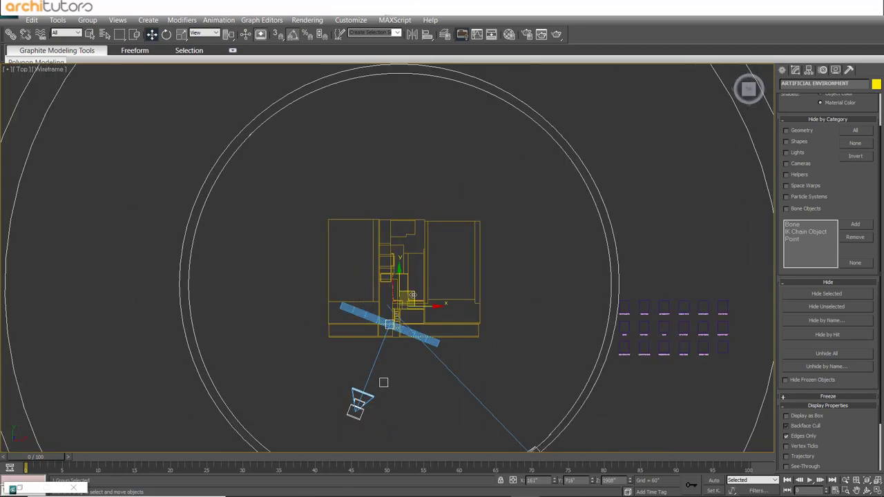
pyautogui.hotkey('alt', 'w')
pyautogui.rightClick(484, 280)
pyautogui.hotkey('alt', 'w')
# Look through VRayPhysicalCamera01 and unhide all hidden objects.
pyautogui.press('z')
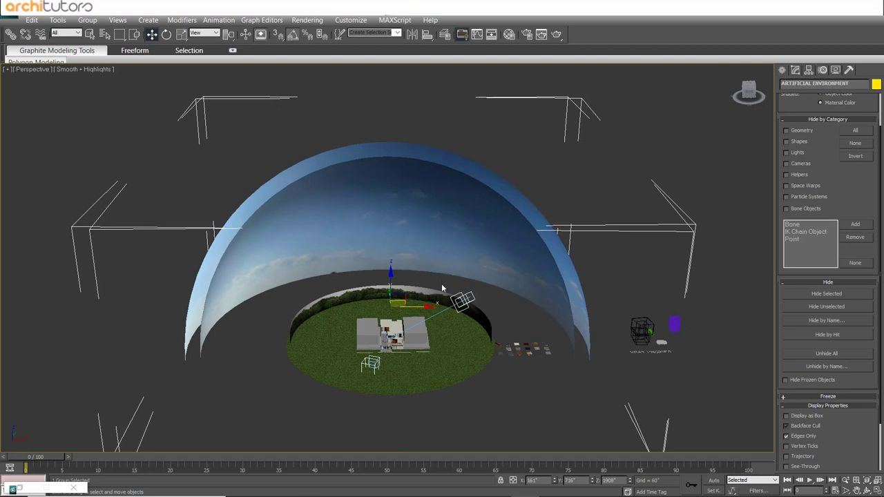
pyautogui.keyDown('alt'); pyautogui.moveTo(449, 317); pyautogui.dragTo(426, 299, button='middle'); pyautogui.keyUp('alt')
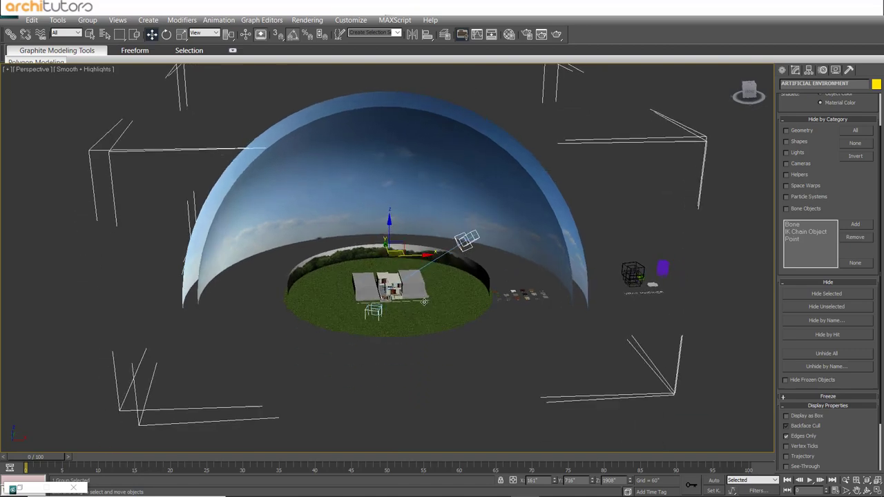
pyautogui.press('c')
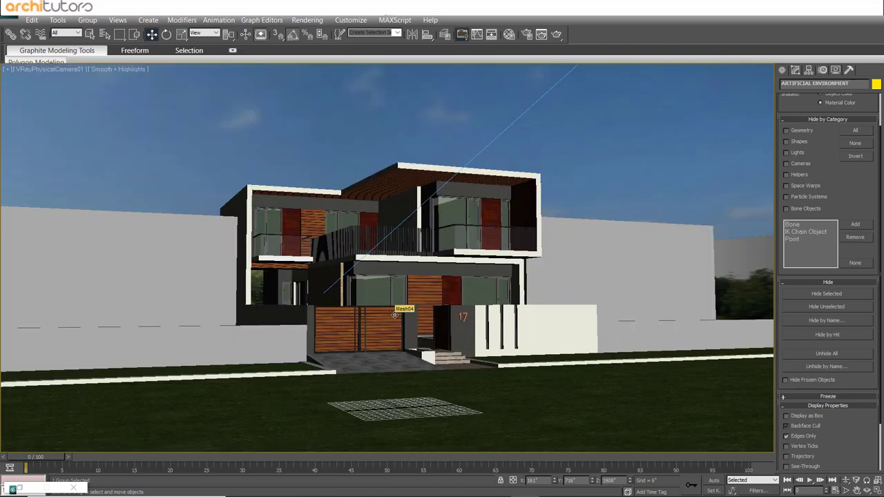
pyautogui.rightClick(570, 252)
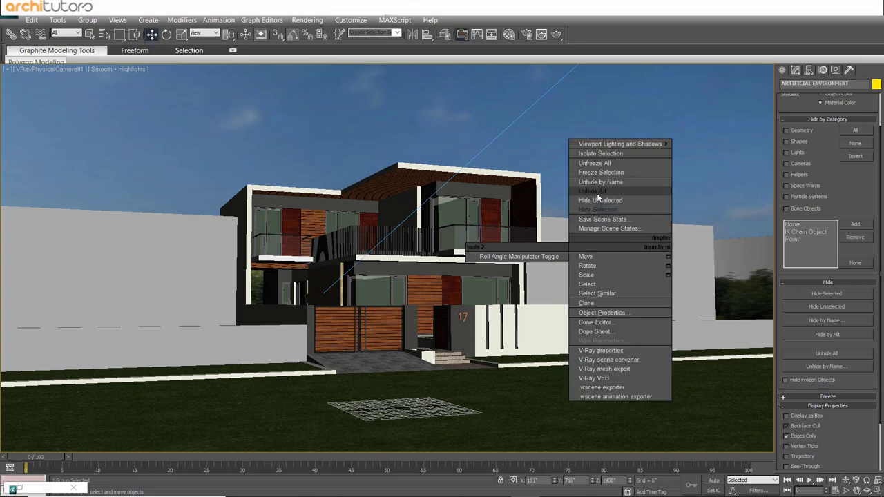
pyautogui.click(597, 195)
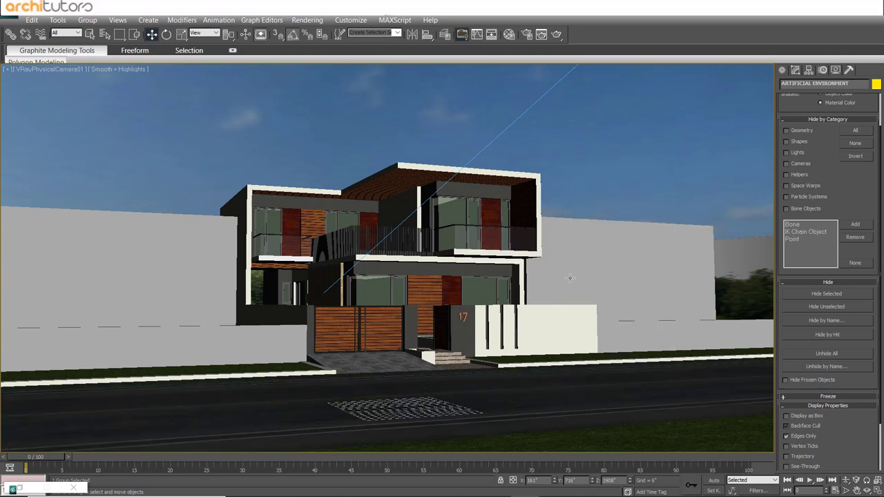
# Select the road and inspect it from a high free-perspective view.
pyautogui.click(494, 399)
pyautogui.press('p')
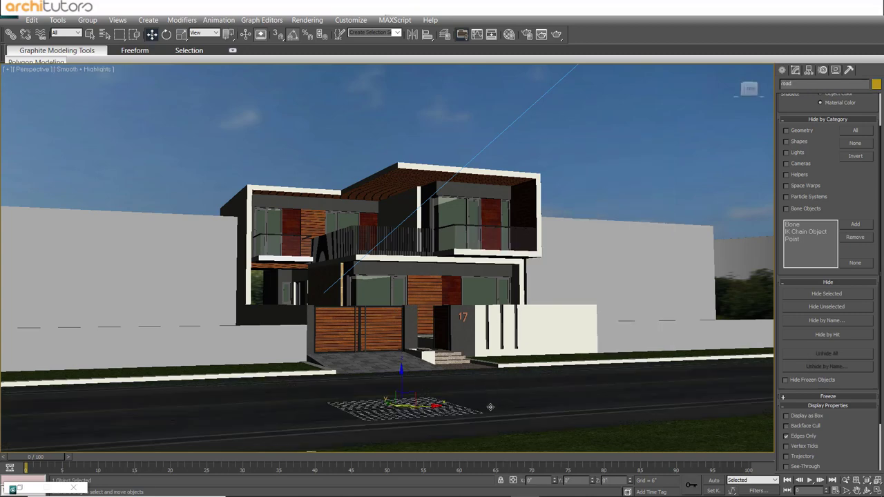
pyautogui.scroll(3, 486, 395)
pyautogui.moveTo(478, 309)
pyautogui.keyDown('alt'); pyautogui.mouseDown(button='middle')
pyautogui.moveTo(485, 283)
pyautogui.moveTo(435, 204)
pyautogui.mouseUp(button='middle'); pyautogui.keyUp('alt')
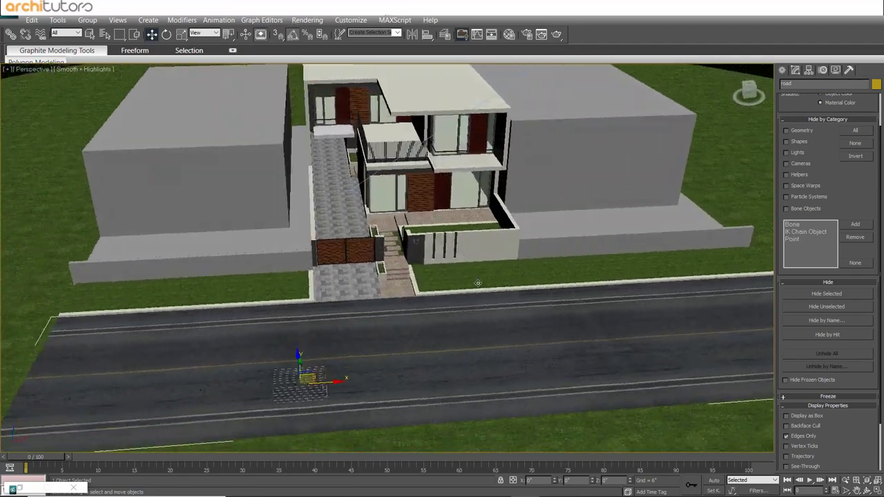
pyautogui.scroll(-2, 435, 205)
pyautogui.scroll(-3, 470, 324)
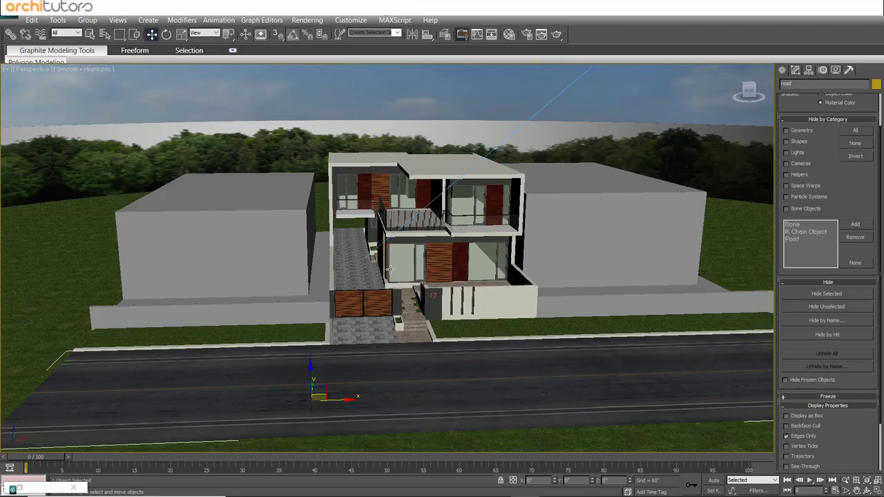
pyautogui.scroll(-3, 282, 228)
# Select the ARTIFICIAL ENVIRONMENT dome, orbit over house and sky, then return to the camera view.
pyautogui.click(252, 199)
pyautogui.scroll(3, 428, 184)
pyautogui.scroll(3, 385, 224)
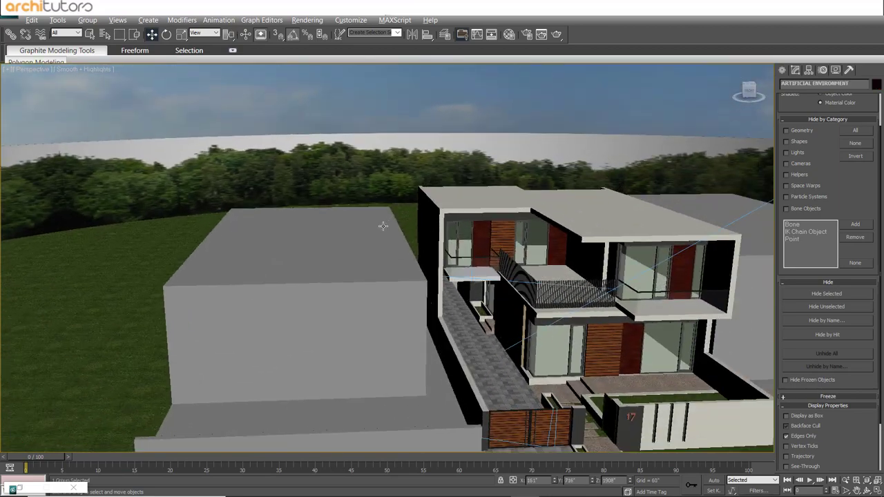
pyautogui.moveTo(384, 224)
pyautogui.keyDown('alt'); pyautogui.mouseDown(button='middle')
pyautogui.moveTo(492, 219)
pyautogui.moveTo(399, 221)
pyautogui.moveTo(369, 153)
pyautogui.moveTo(415, 236)
pyautogui.mouseUp(button='middle'); pyautogui.keyUp('alt')
pyautogui.scroll(-3, 410, 219)
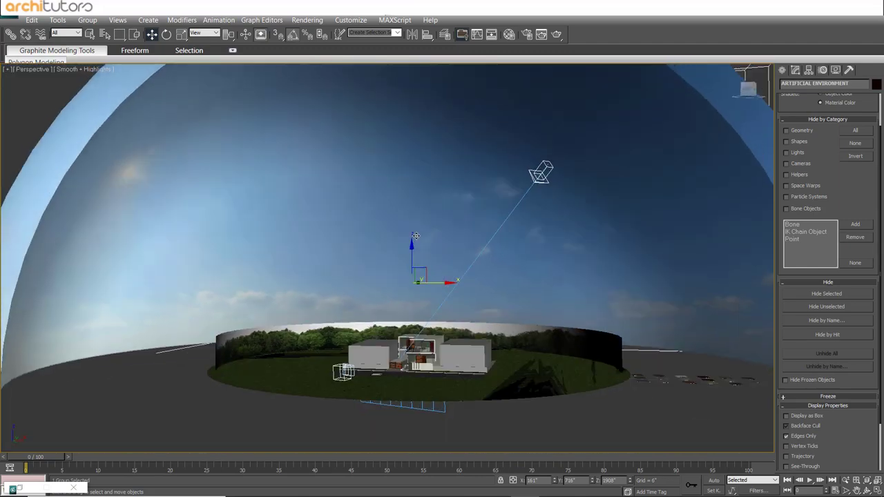
pyautogui.keyDown('alt'); pyautogui.moveTo(488, 257); pyautogui.dragTo(502, 291, button='middle'); pyautogui.keyUp('alt')
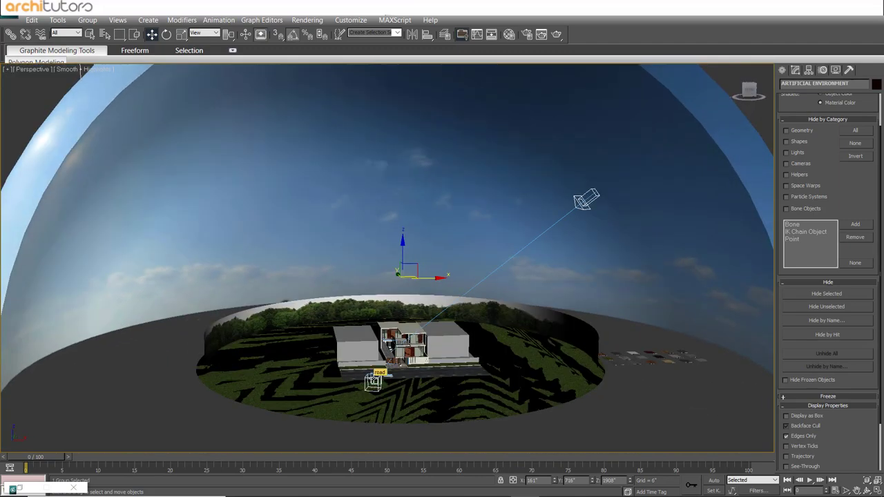
pyautogui.press('c')
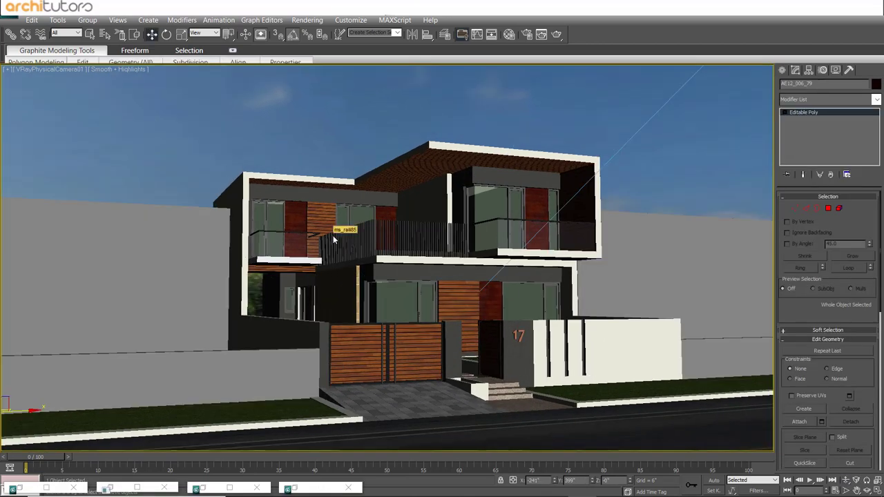
pyautogui.click(306, 19)
# In Render Setup's Indirect illumination tab, enable GI with Light cache secondary bounces and Low irradiance preset.
pyautogui.click(314, 44)
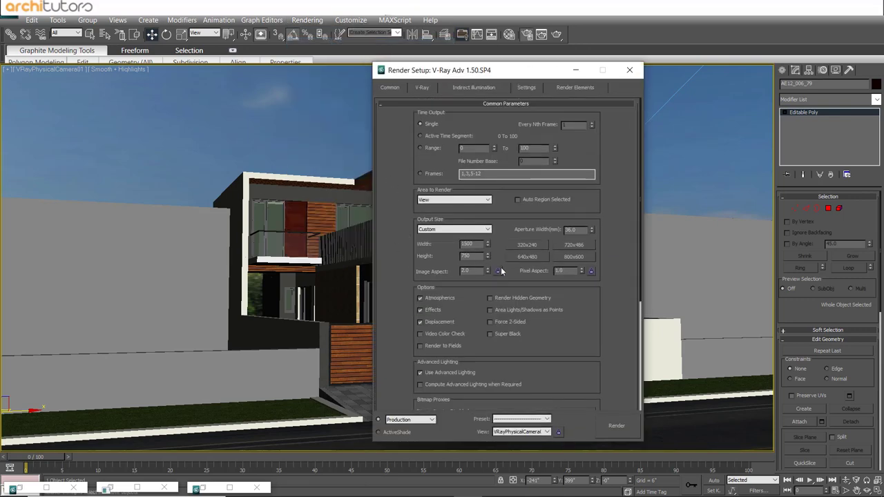
pyautogui.click(423, 87)
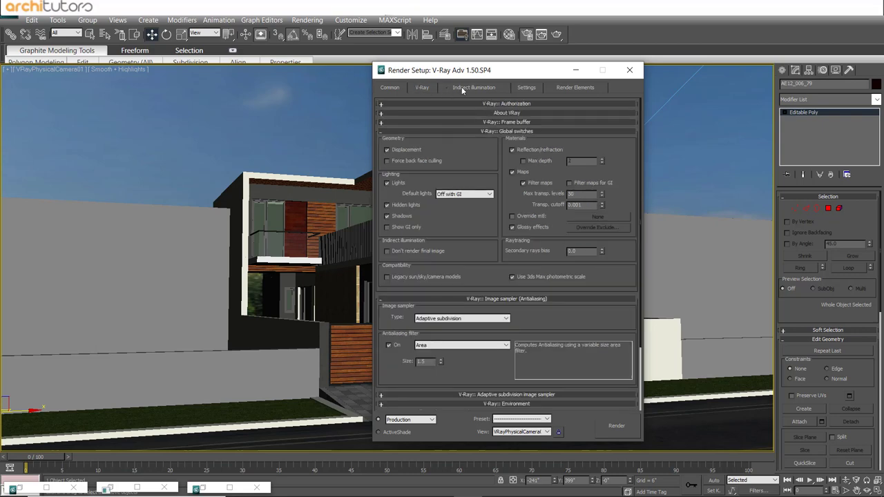
pyautogui.click(463, 90)
pyautogui.click(383, 116)
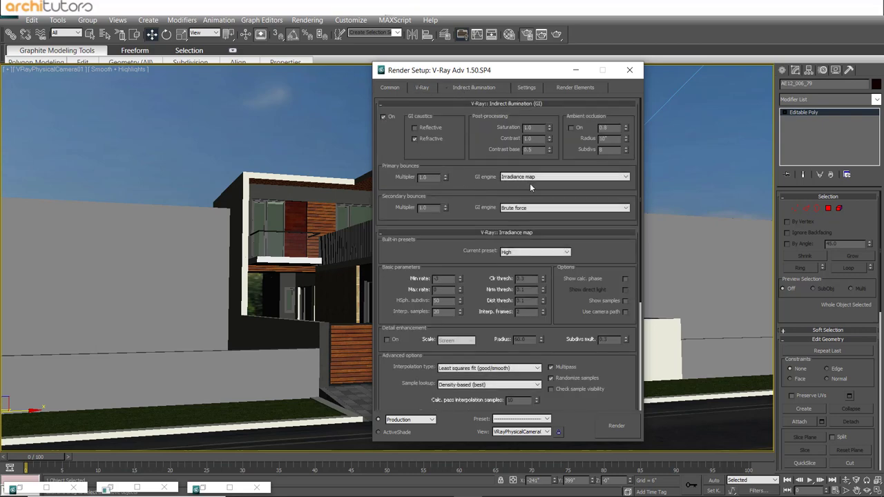
pyautogui.click(525, 208)
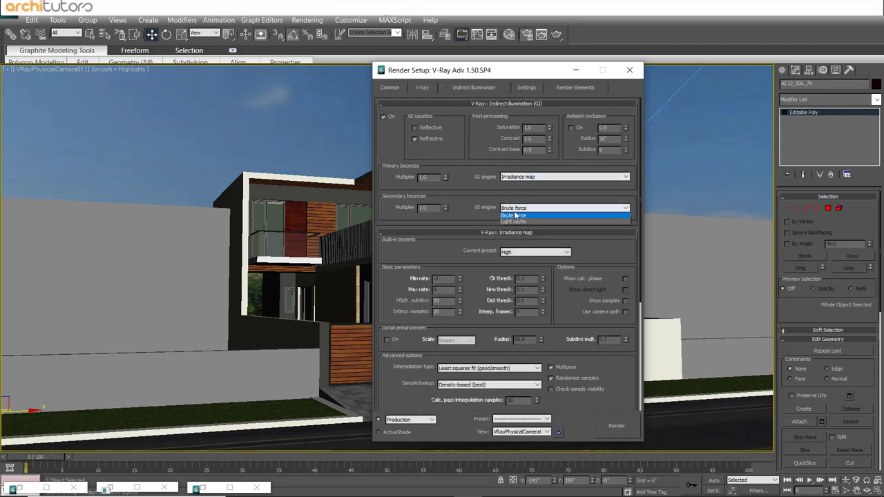
pyautogui.click(519, 208)
pyautogui.click(515, 208)
pyautogui.click(516, 235)
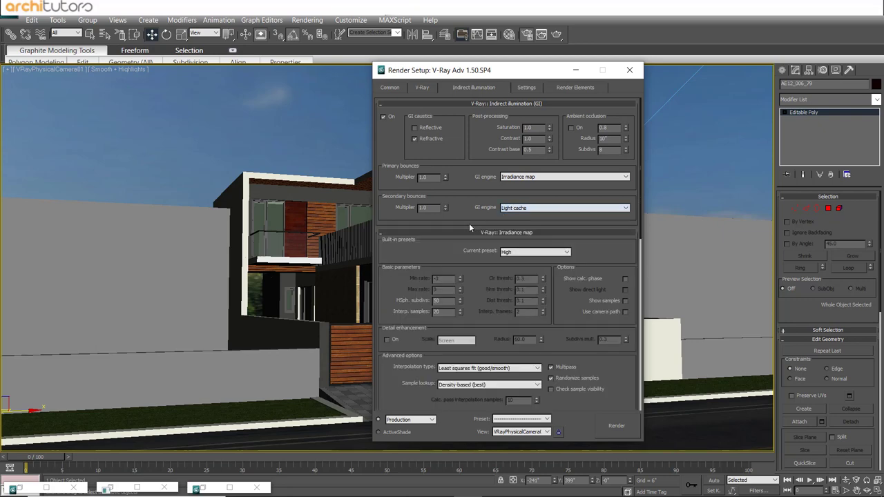
pyautogui.click(515, 252)
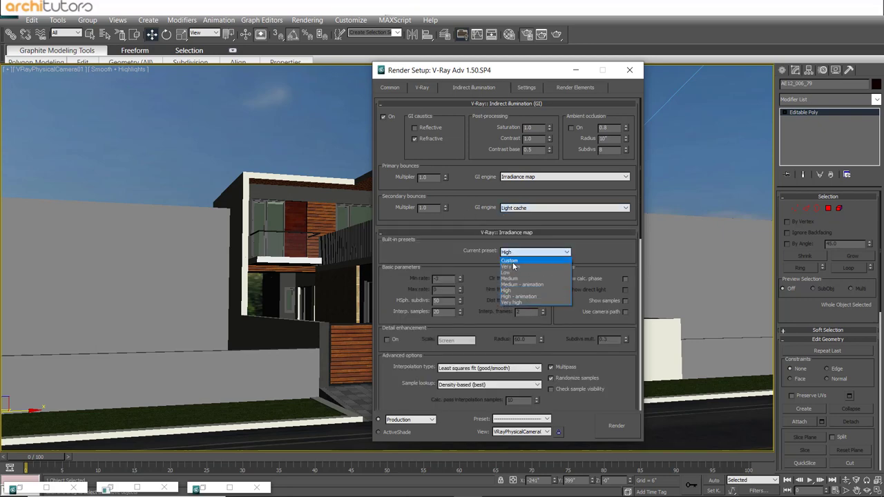
pyautogui.click(512, 273)
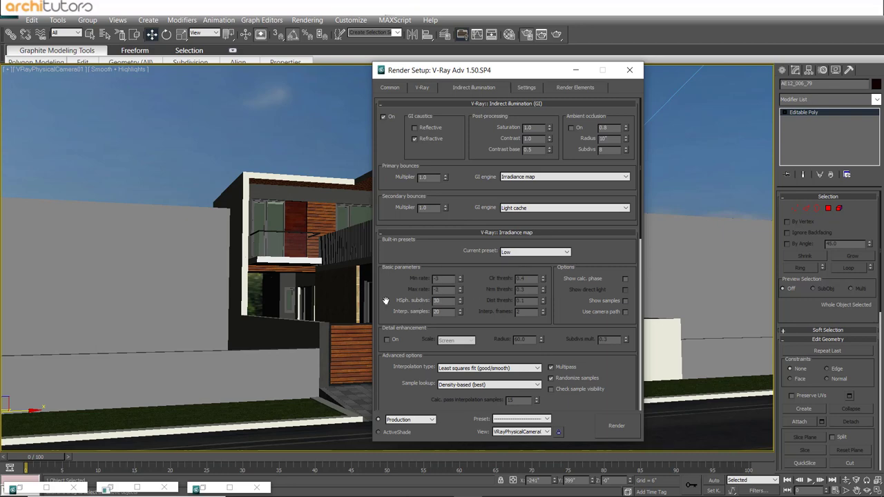
# Collapse the Irradiance map and Light cache rollouts and return to the main V-Ray tab.
pyautogui.scroll(-2, 401, 304)
pyautogui.scroll(-1, 398, 314)
pyautogui.scroll(-1, 395, 324)
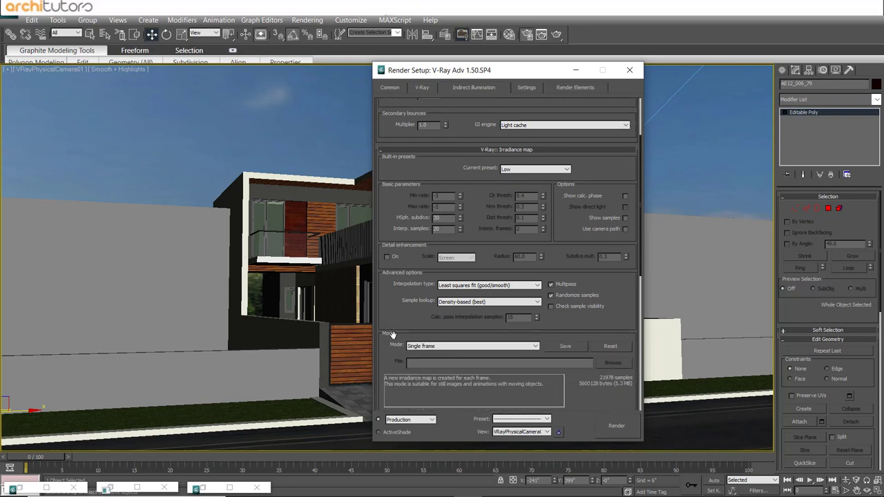
pyautogui.scroll(-1, 392, 334)
pyautogui.scroll(-1, 393, 335)
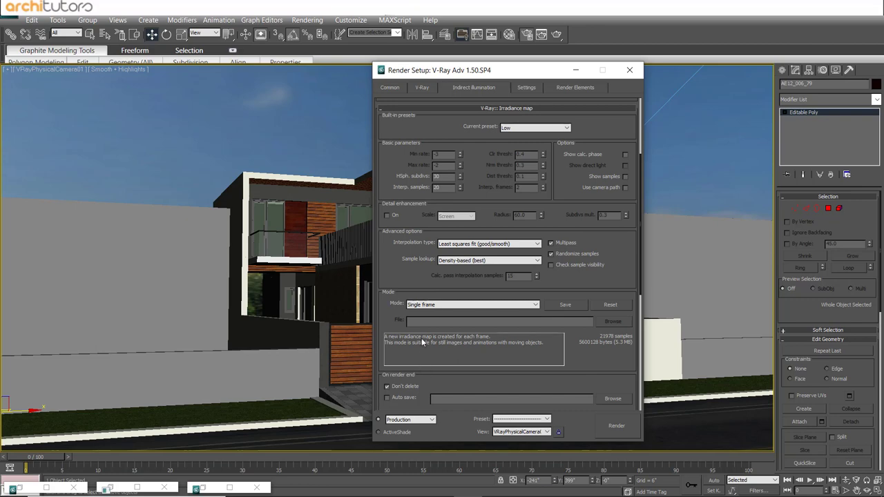
pyautogui.scroll(1, 400, 161)
pyautogui.click(407, 123)
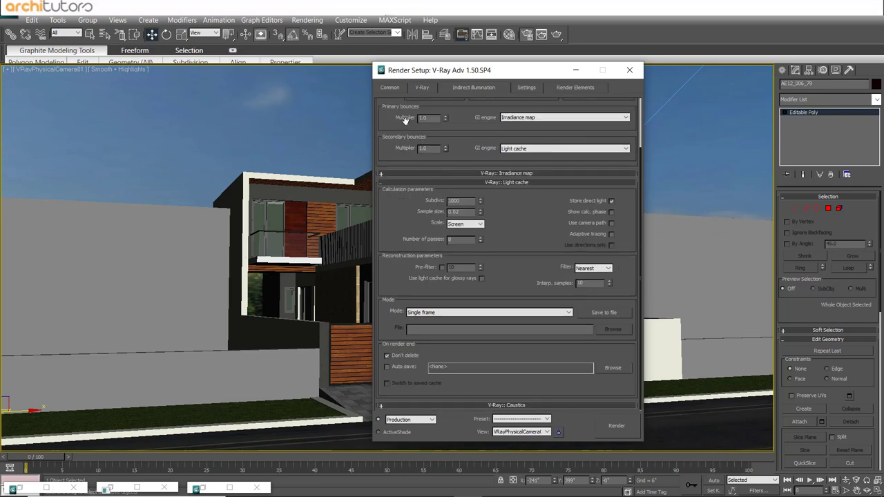
pyautogui.click(458, 183)
pyautogui.click(423, 87)
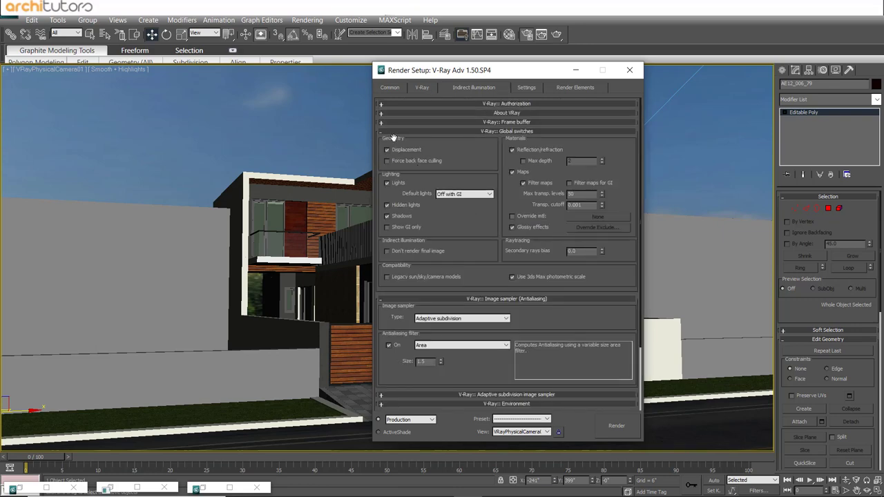
# Set the antialiasing filter to Catmull-Rom and the colour mapping type to Reinhard.
pyautogui.click(393, 132)
pyautogui.click(462, 186)
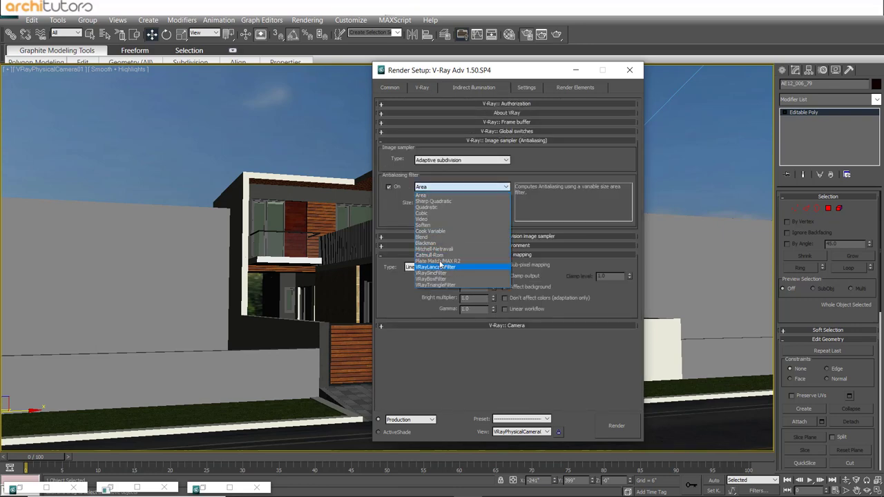
pyautogui.click(432, 255)
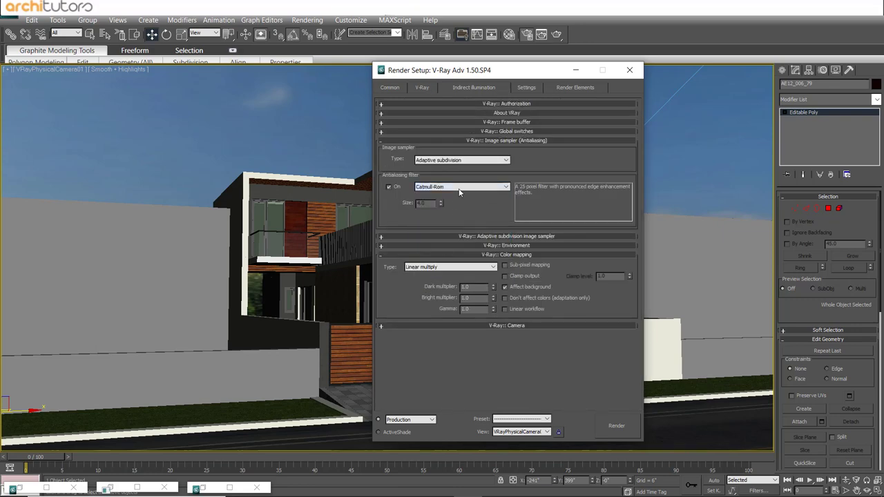
pyautogui.click(447, 269)
pyautogui.click(416, 306)
pyautogui.click(431, 255)
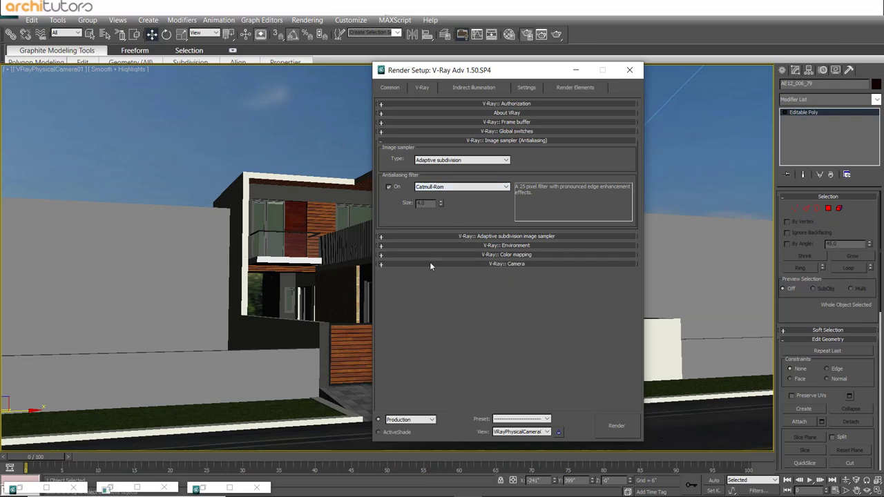
pyautogui.click(435, 140)
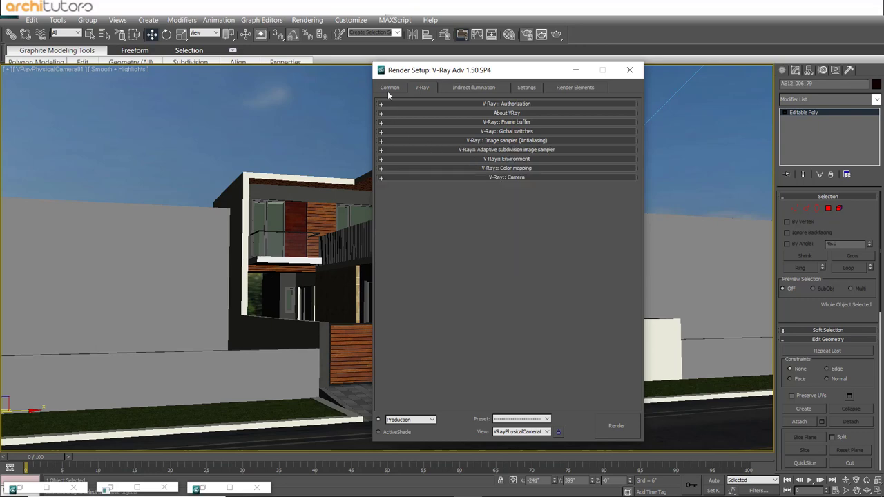
# Check the Common tab, then expand the Light cache settings under Indirect illumination.
pyautogui.click(389, 87)
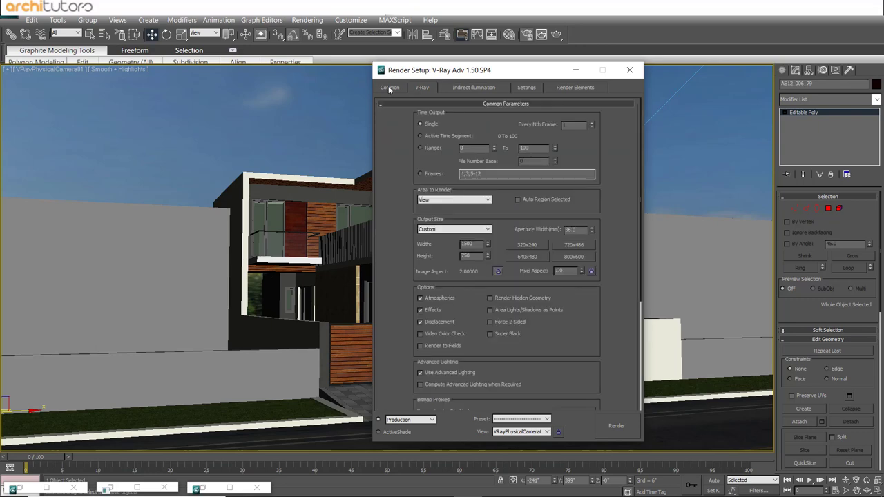
pyautogui.click(420, 88)
pyautogui.click(456, 89)
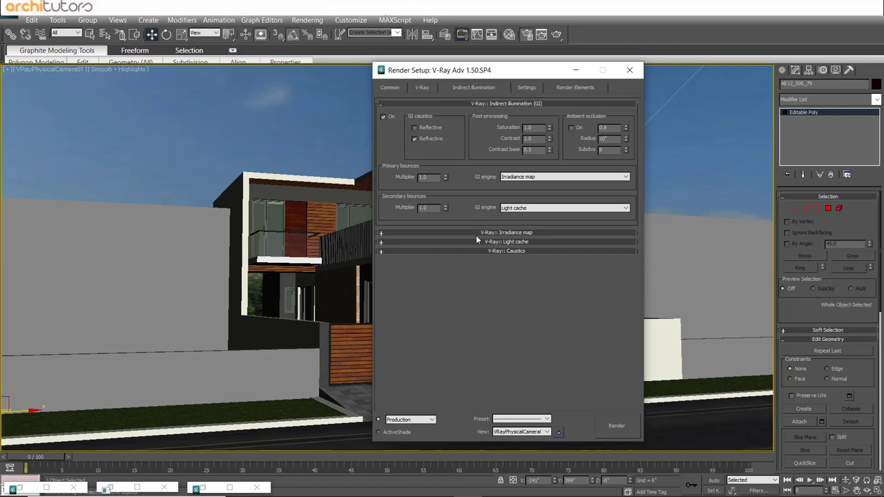
pyautogui.click(477, 241)
# Collapse the Light cache rollout and render a Shift+Q test of the camera view.
pyautogui.click(482, 195)
pyautogui.hotkey('shift', 'q')
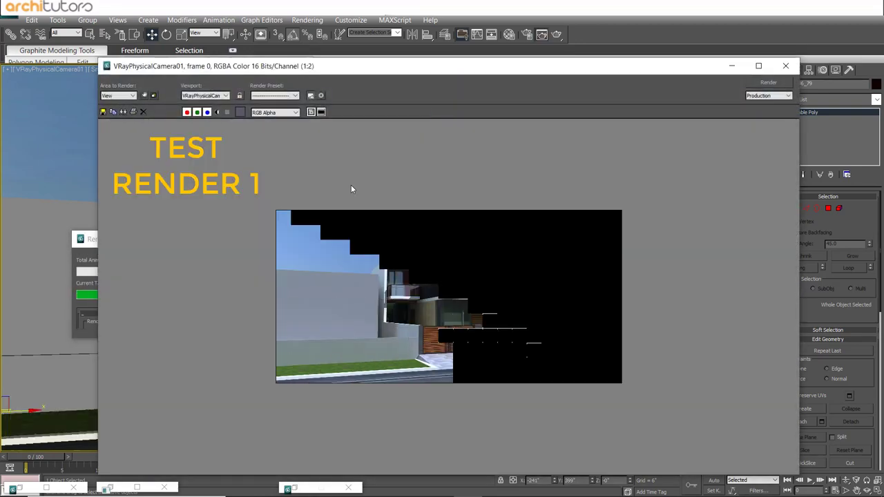
pyautogui.scroll(1, 478, 266)
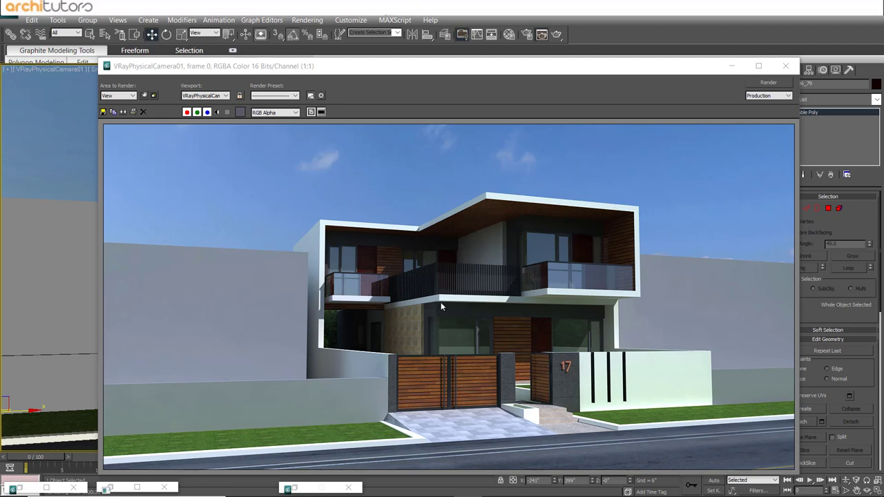
pyautogui.scroll(-1, 441, 306)
# Set Reinhard colour mapping gamma to 1.5 and render a second Shift+Q test image.
pyautogui.click(732, 66)
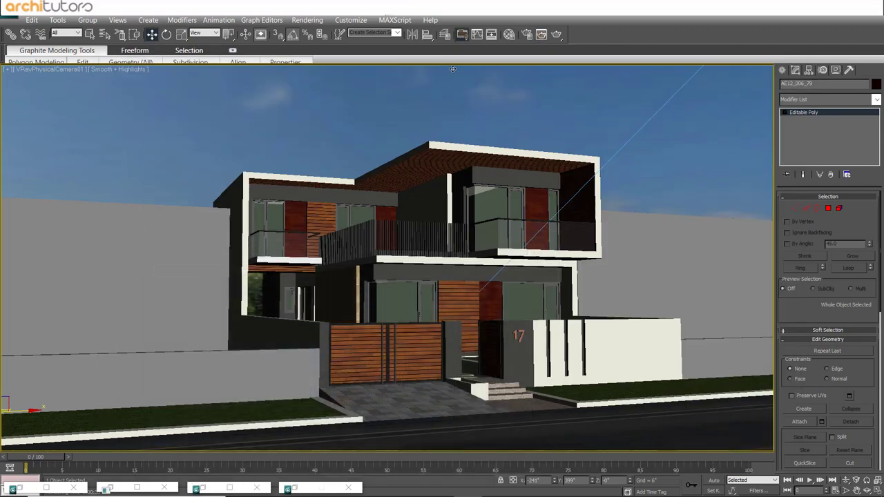
pyautogui.click(307, 19)
pyautogui.click(325, 43)
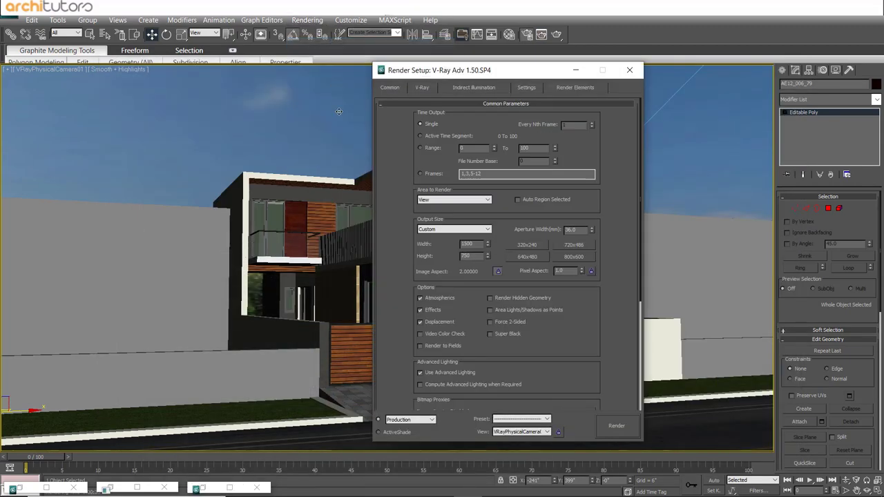
pyautogui.click(424, 88)
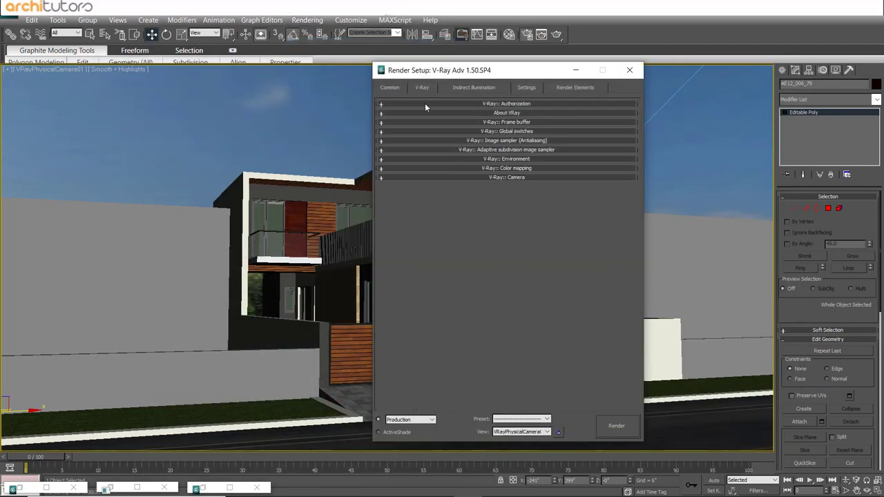
pyautogui.click(457, 168)
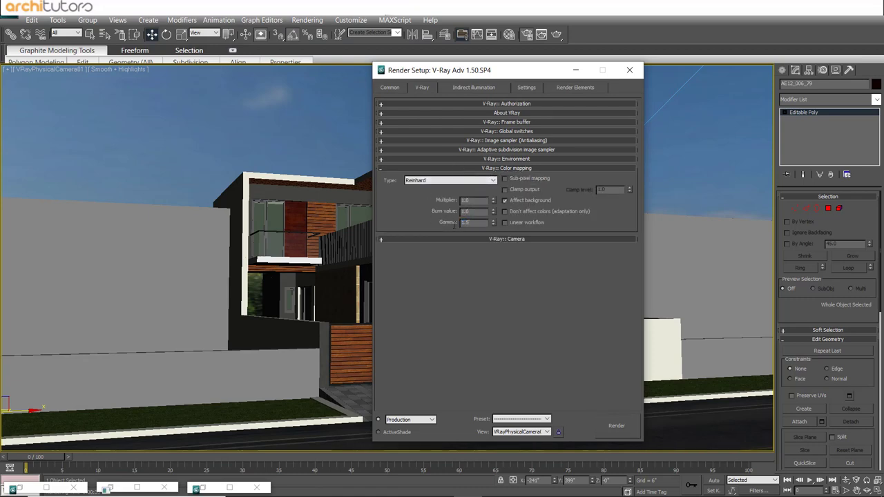
pyautogui.click(327, 175)
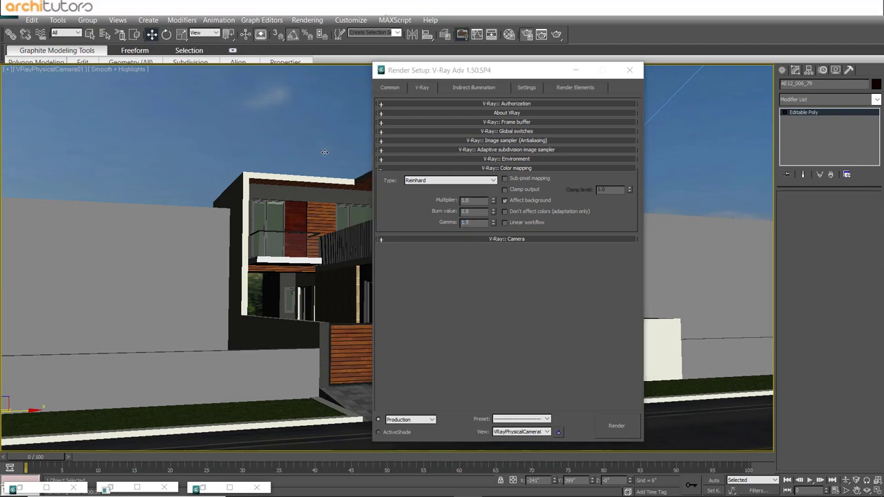
pyautogui.hotkey('shift', 'q')
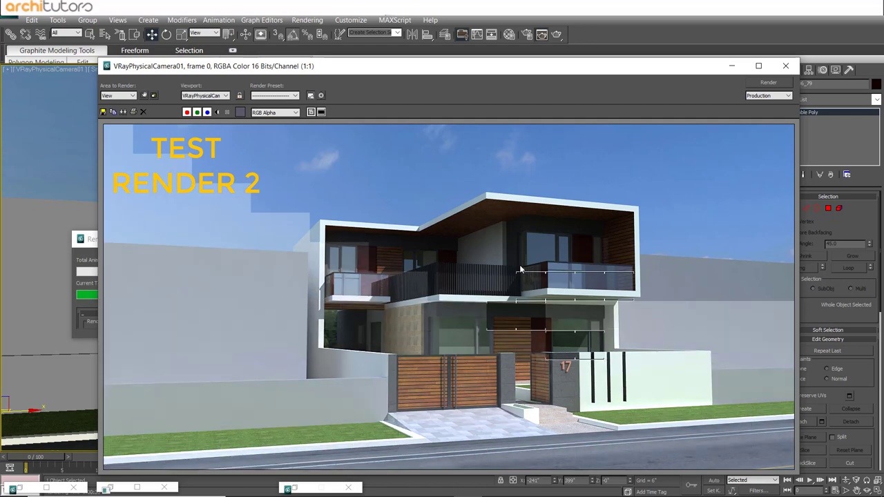
pyautogui.click(732, 68)
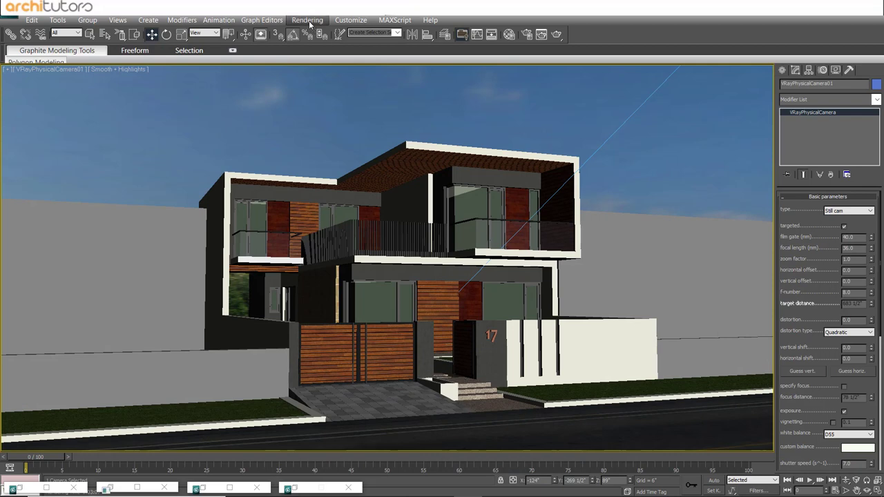
# Lock the image aspect and set it to 1.5 in Render Setup's Common tab.
pyautogui.click(339, 22)
pyautogui.moveTo(307, 20)
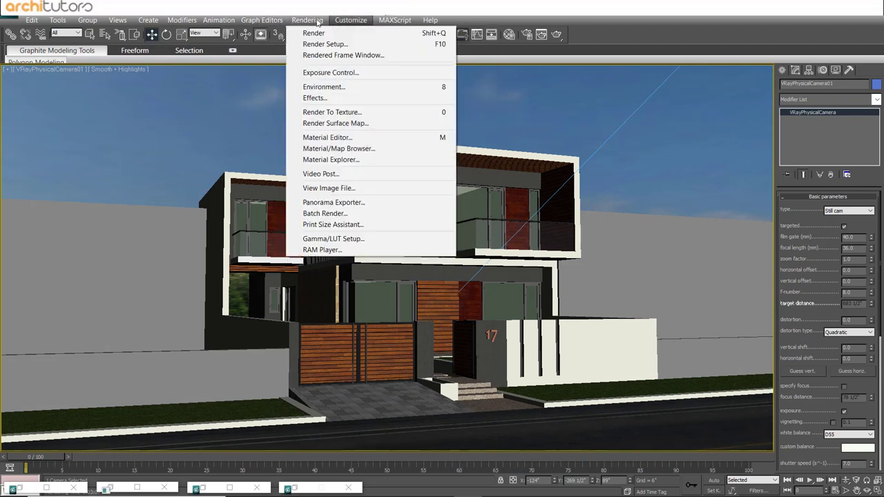
pyautogui.click(321, 45)
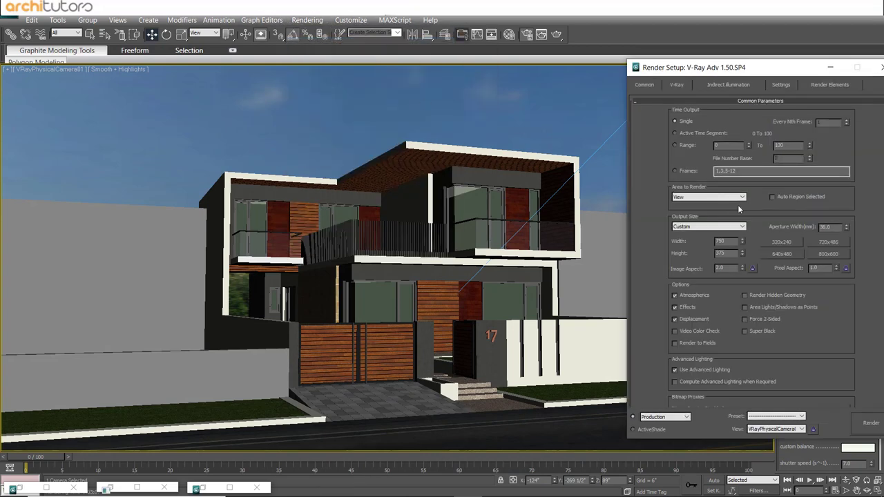
pyautogui.click(753, 269)
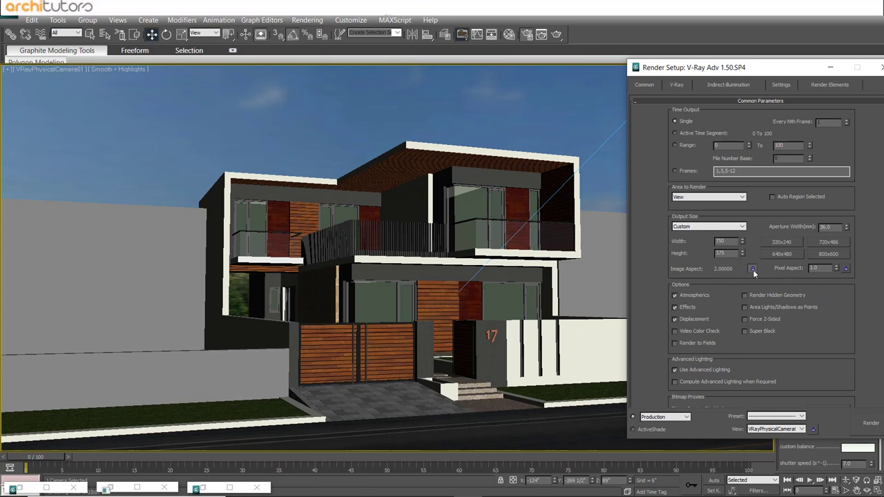
pyautogui.doubleClick(716, 268)
pyautogui.write('1')
pyautogui.press('Return')
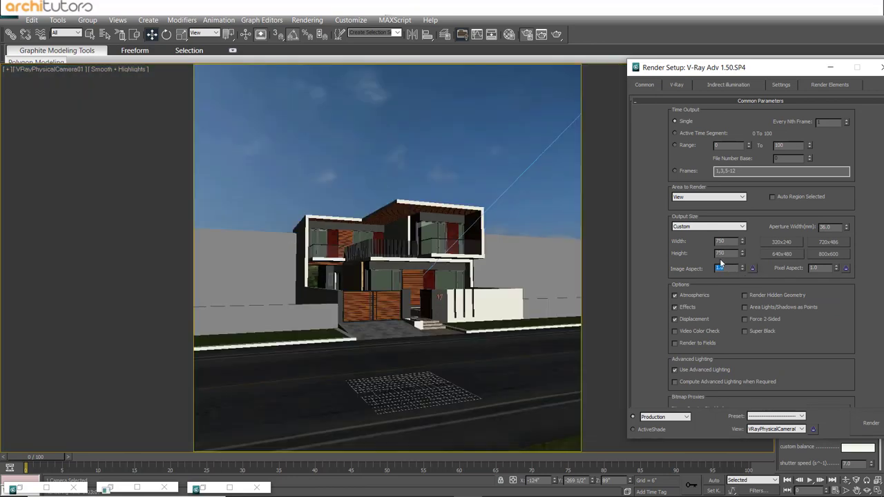
pyautogui.write('1.5')
pyautogui.press('Return')
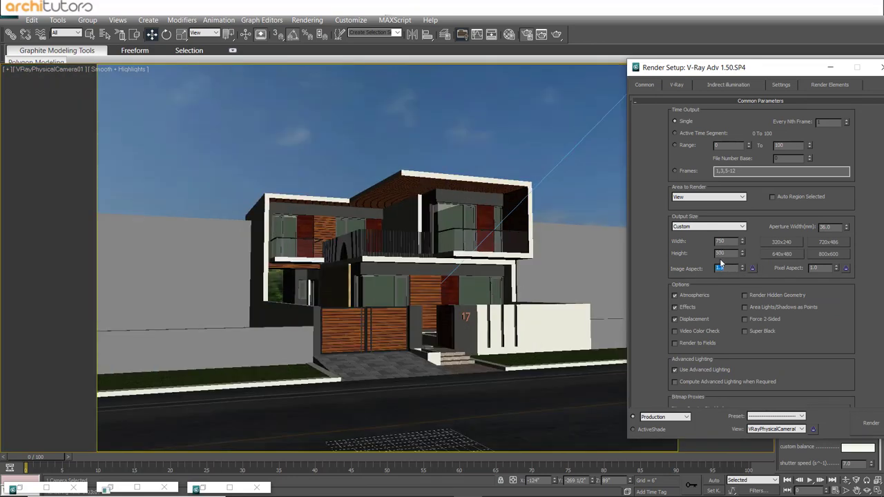
# Reselect the camera in the Top view, then maximize the camera viewport.
pyautogui.click(831, 67)
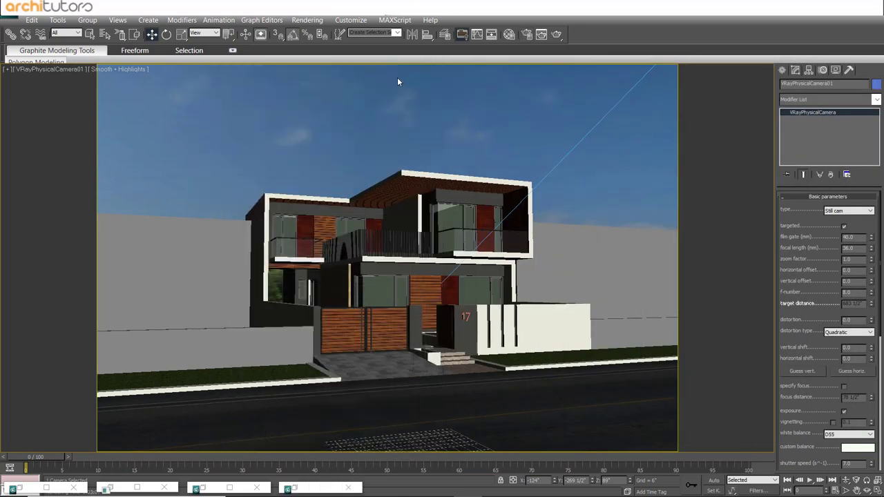
pyautogui.hotkey('alt', 'w')
pyautogui.rightClick(315, 174)
pyautogui.hotkey('alt', 'w')
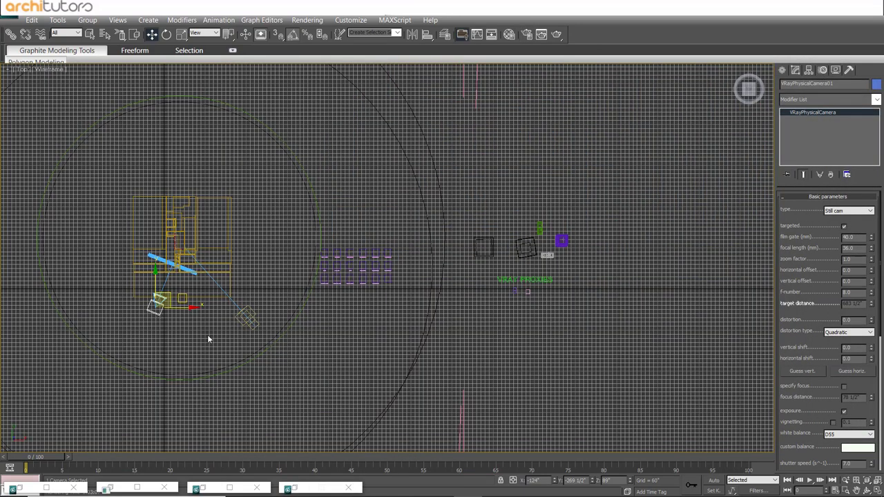
pyautogui.click(207, 338)
pyautogui.click(159, 306)
pyautogui.hotkey('alt', 'w')
pyautogui.rightClick(542, 337)
pyautogui.hotkey('alt', 'w')
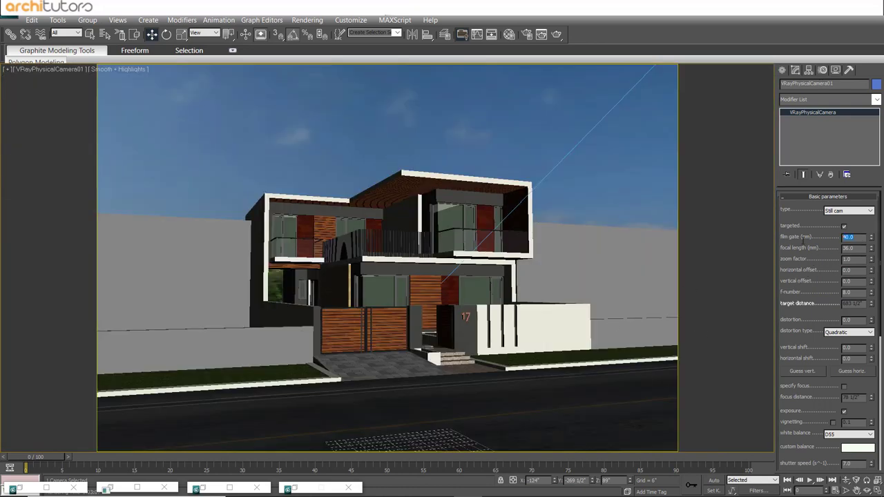
# Try a 28 mm focal length, restore 36 mm, and reframe so the house sits further left.
pyautogui.scroll(3, 387, 259)
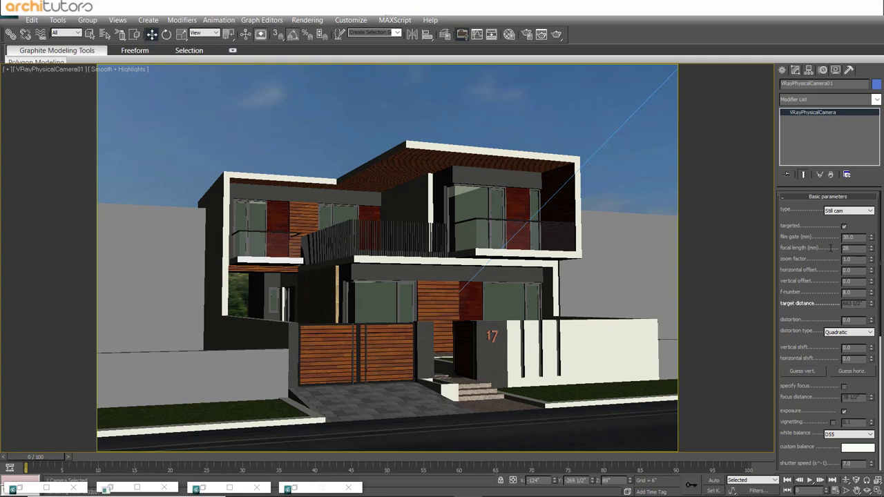
pyautogui.write('28')
pyautogui.press('Return')
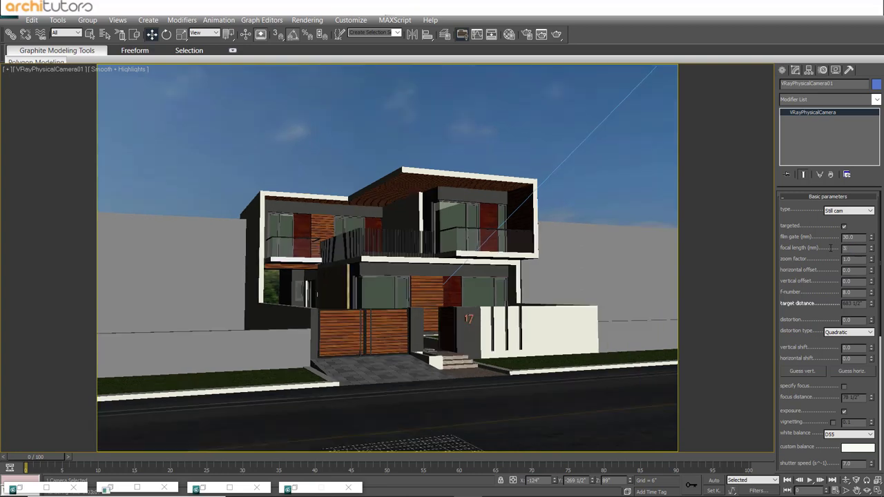
pyautogui.write('36')
pyautogui.press('Return')
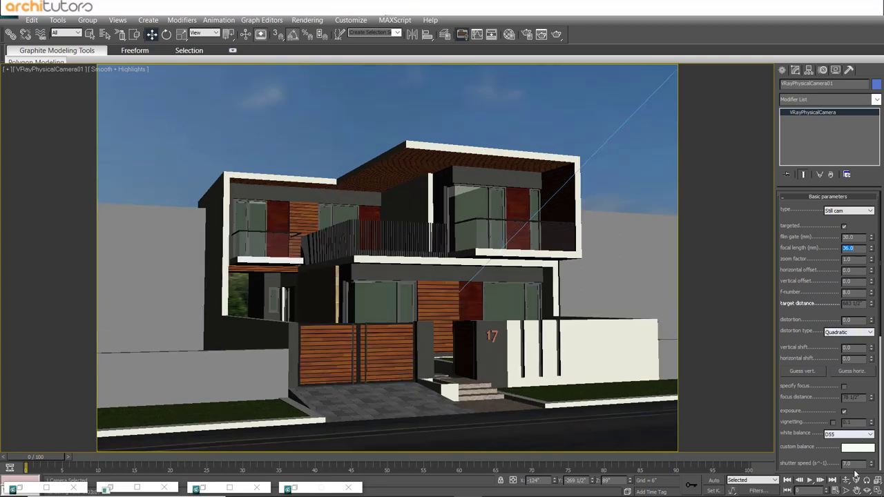
pyautogui.click(856, 490)
pyautogui.moveTo(304, 237); pyautogui.dragTo(518, 293)
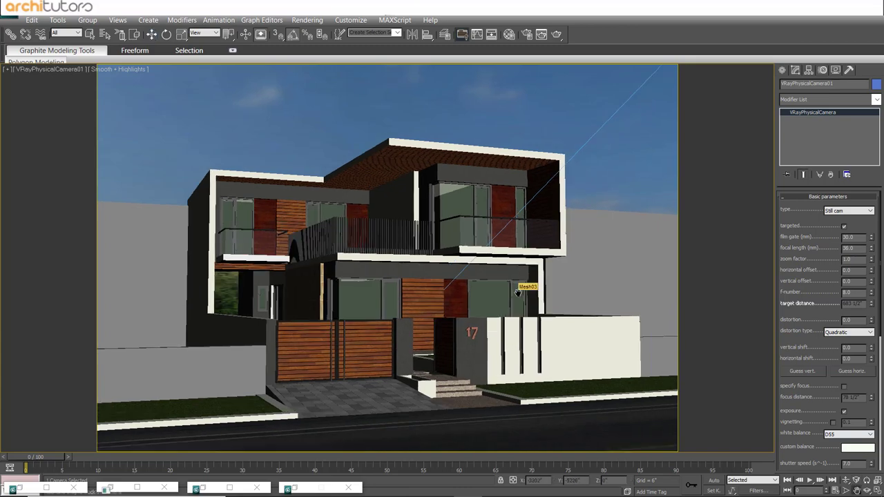
# In the Top view, deselect the camera and select the two square proxy groups.
pyautogui.hotkey('alt', 'w')
pyautogui.hotkey('alt', 'w')
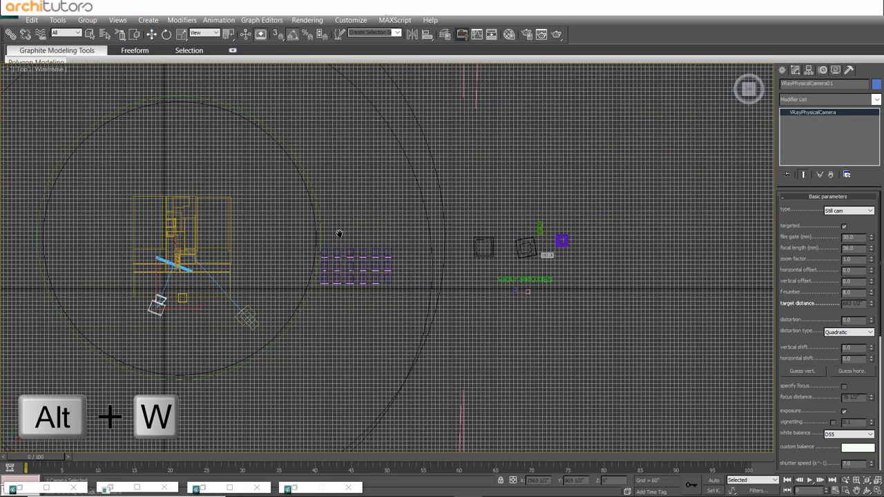
pyautogui.moveTo(593, 265); pyautogui.dragTo(543, 257, button='middle')
pyautogui.scroll(2, 543, 256)
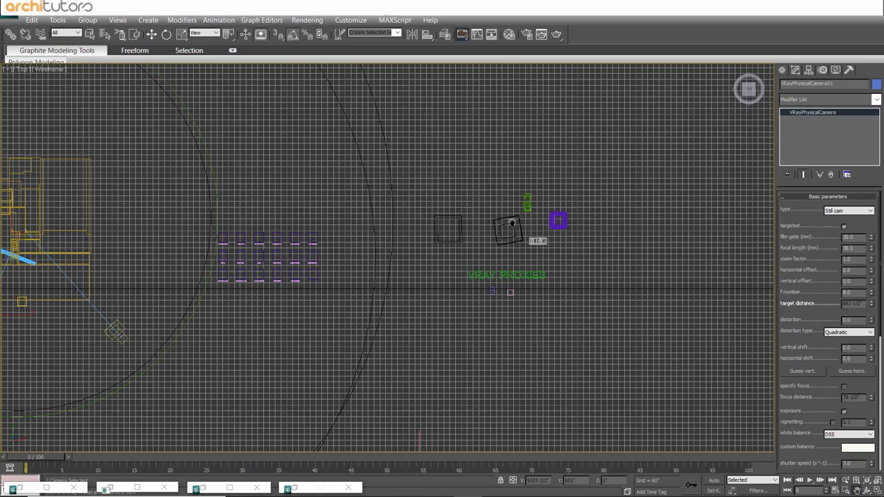
pyautogui.click(90, 34)
pyautogui.click(530, 231)
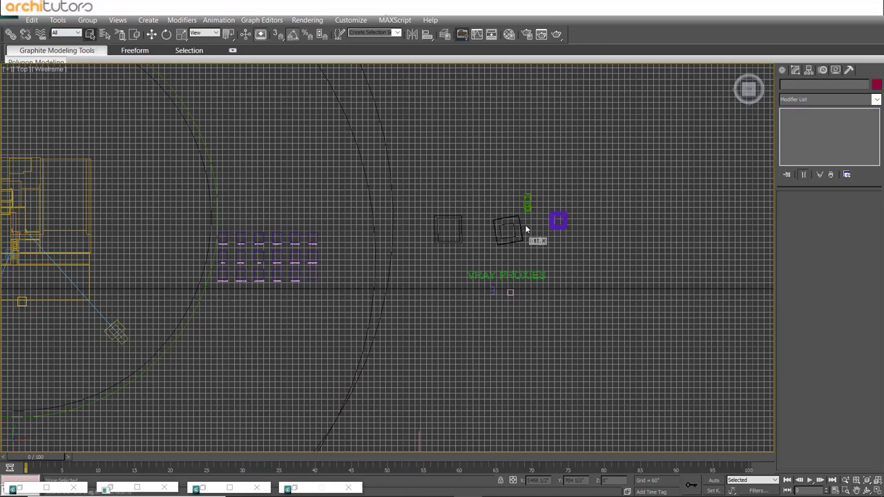
pyautogui.scroll(4, 530, 230)
pyautogui.click(615, 202)
pyautogui.keyDown('ctrl'); pyautogui.click(535, 204); pyautogui.keyUp('ctrl')
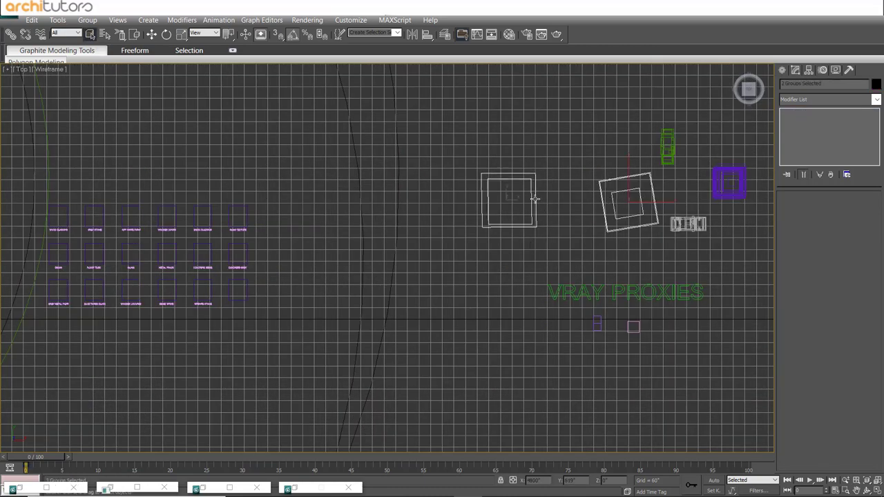
# Move the two selected proxy groups onto the house plot.
pyautogui.scroll(-3, 586, 231)
pyautogui.scroll(2, 525, 258)
pyautogui.scroll(-3, 512, 261)
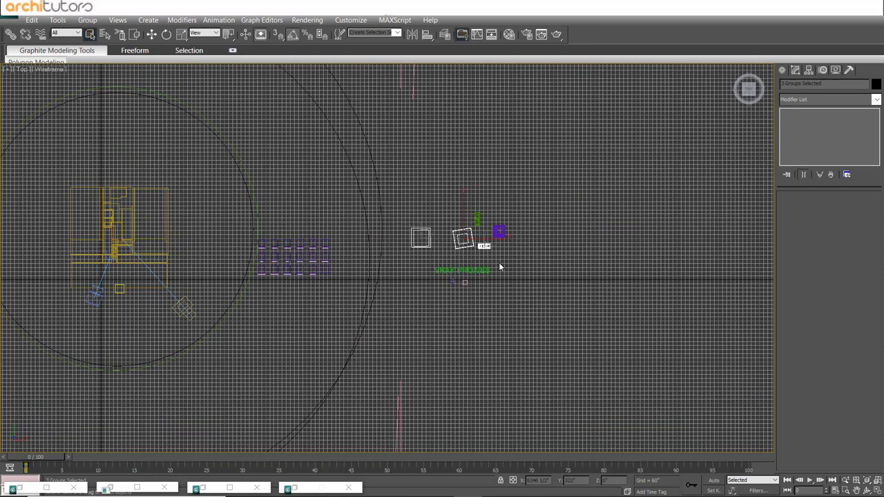
pyautogui.moveTo(499, 263); pyautogui.dragTo(606, 261, button='middle')
pyautogui.press('w')
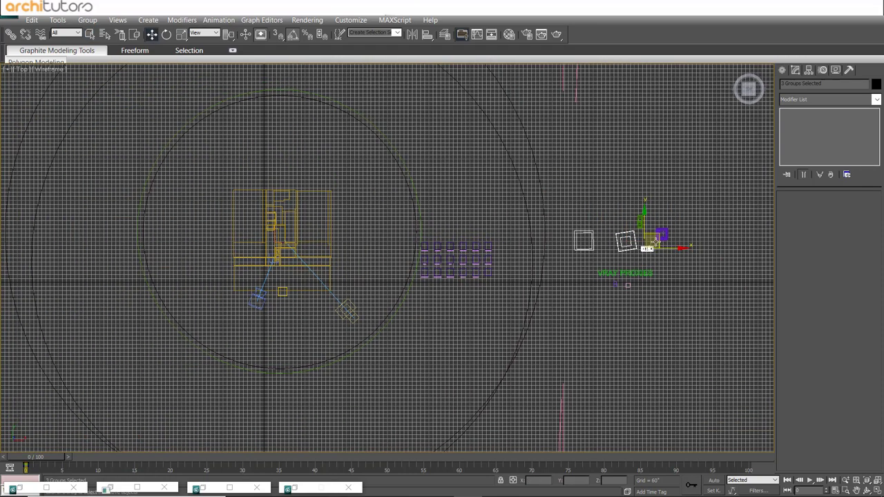
pyautogui.moveTo(656, 238); pyautogui.dragTo(322, 259)
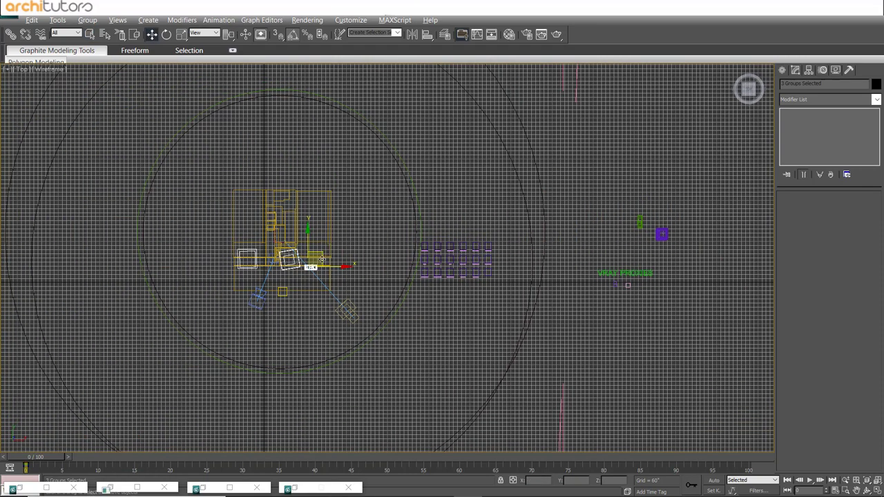
# In a maximized Perspective view, turn off Display as Box so the tree and car show as full models.
pyautogui.hotkey('alt', 'w')
pyautogui.click(461, 307)
pyautogui.hotkey('alt', 'w')
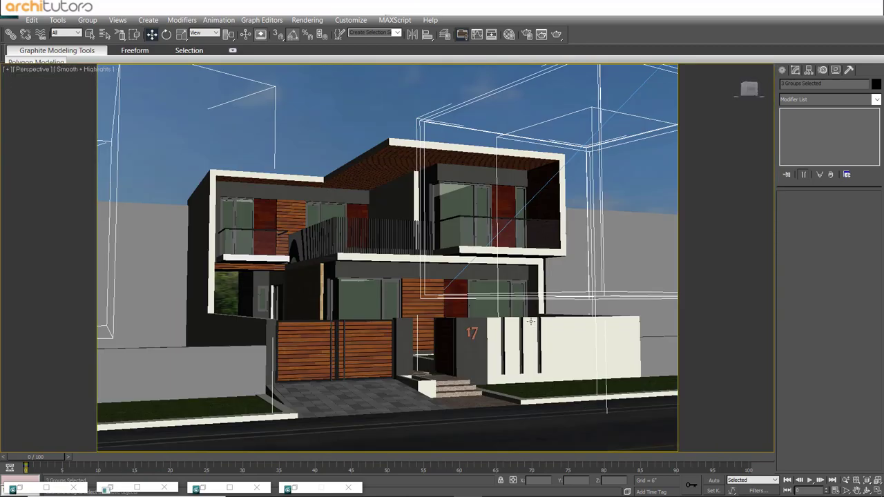
pyautogui.press('z')
pyautogui.moveTo(436, 279)
pyautogui.keyDown('alt'); pyautogui.mouseDown(button='middle')
pyautogui.moveTo(424, 310)
pyautogui.moveTo(467, 264)
pyautogui.mouseUp(button='middle'); pyautogui.keyUp('alt')
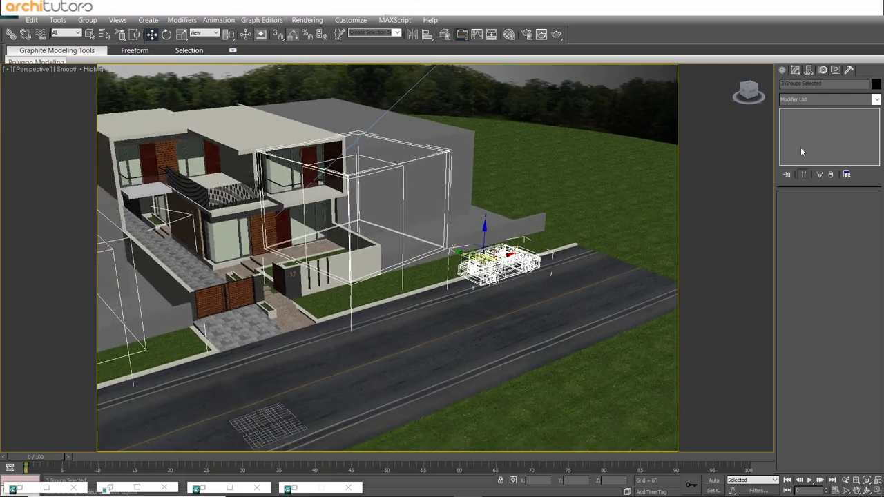
pyautogui.click(835, 70)
pyautogui.click(820, 416)
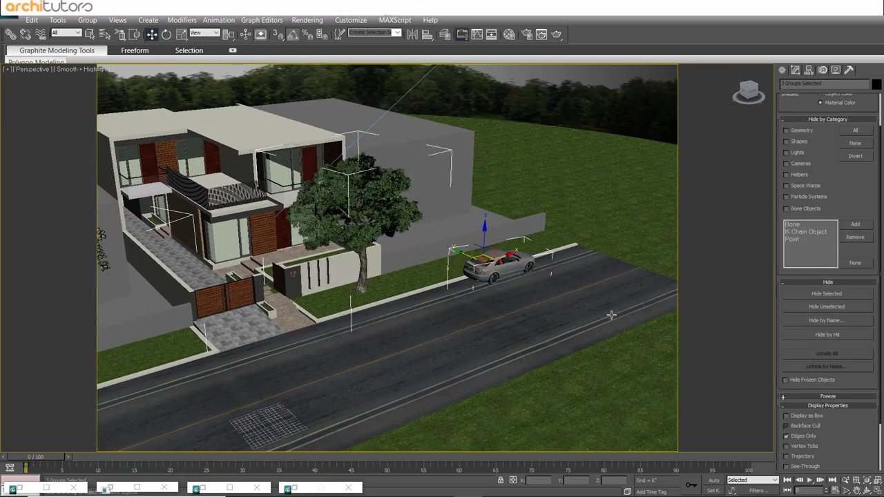
pyautogui.scroll(2, 556, 258)
pyautogui.scroll(2, 557, 259)
pyautogui.scroll(3, 556, 258)
# Select just the car and slide it back and forth along the road, settling it further down.
pyautogui.keyDown('alt'); pyautogui.moveTo(557, 259); pyautogui.dragTo(496, 156, button='middle'); pyautogui.keyUp('alt')
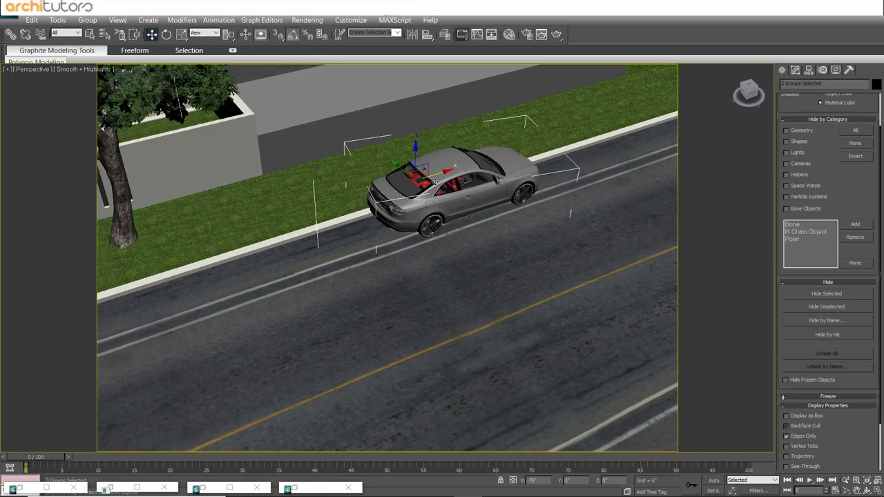
pyautogui.click(533, 161)
pyautogui.moveTo(533, 160); pyautogui.dragTo(304, 209)
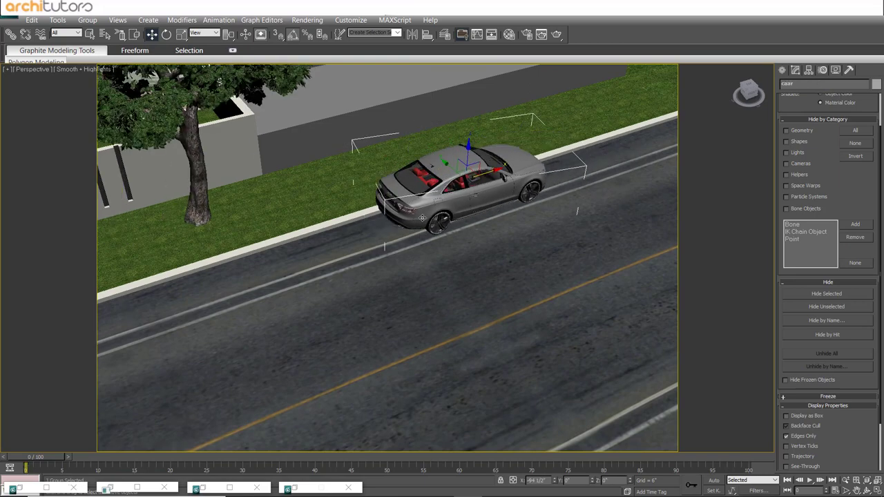
pyautogui.keyDown('alt'); pyautogui.moveTo(304, 209); pyautogui.dragTo(386, 183, button='middle'); pyautogui.keyUp('alt')
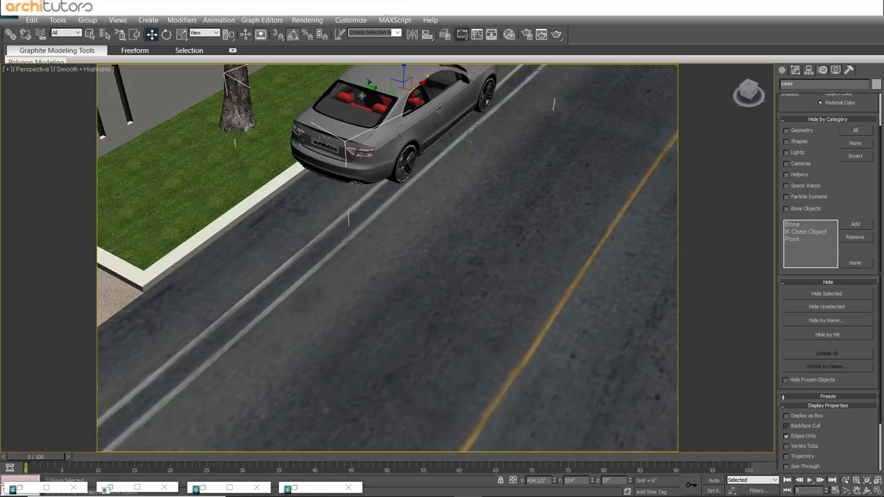
pyautogui.moveTo(361, 96); pyautogui.dragTo(362, 105)
pyautogui.moveTo(361, 106); pyautogui.dragTo(374, 146, button='middle')
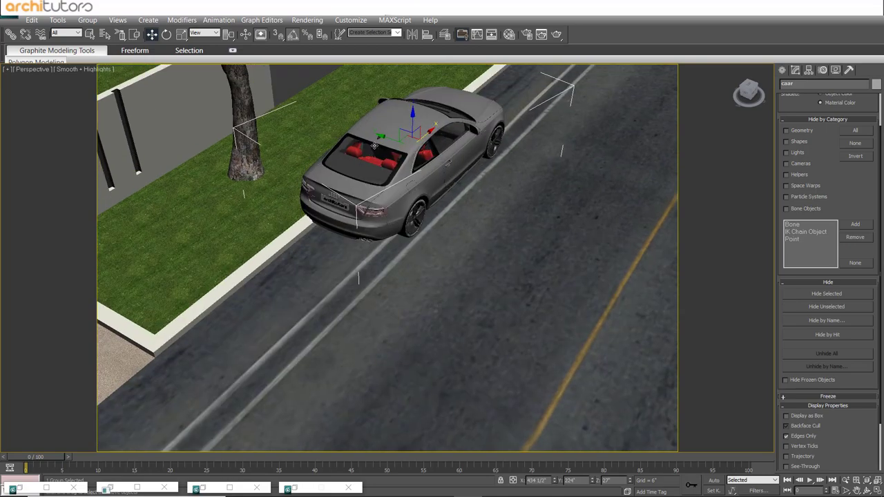
pyautogui.moveTo(383, 136); pyautogui.dragTo(507, 146)
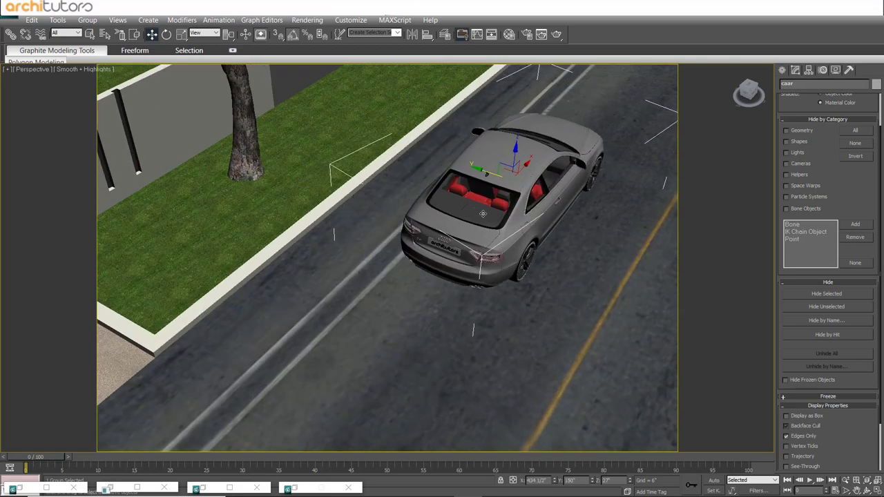
pyautogui.scroll(-2, 452, 242)
# Select tree big and orbit to low frontal views of the facade to check placement.
pyautogui.keyDown('alt'); pyautogui.moveTo(452, 241); pyautogui.dragTo(387, 207, button='middle'); pyautogui.keyUp('alt')
pyautogui.scroll(3, 386, 207)
pyautogui.click(356, 174)
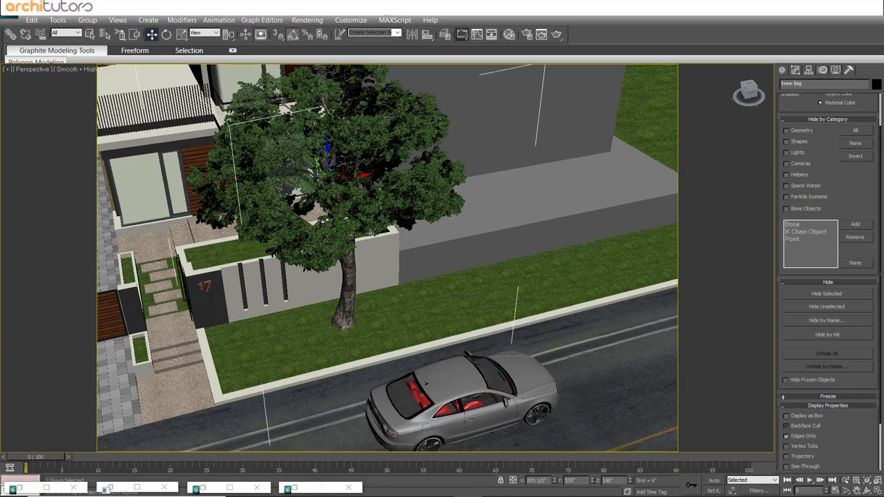
pyautogui.keyDown('alt'); pyautogui.moveTo(356, 174); pyautogui.dragTo(415, 200, button='middle'); pyautogui.keyUp('alt')
pyautogui.moveTo(475, 221)
pyautogui.keyDown('alt'); pyautogui.mouseDown(button='middle')
pyautogui.moveTo(475, 207)
pyautogui.moveTo(475, 221)
pyautogui.moveTo(387, 200)
pyautogui.mouseUp(button='middle'); pyautogui.keyUp('alt')
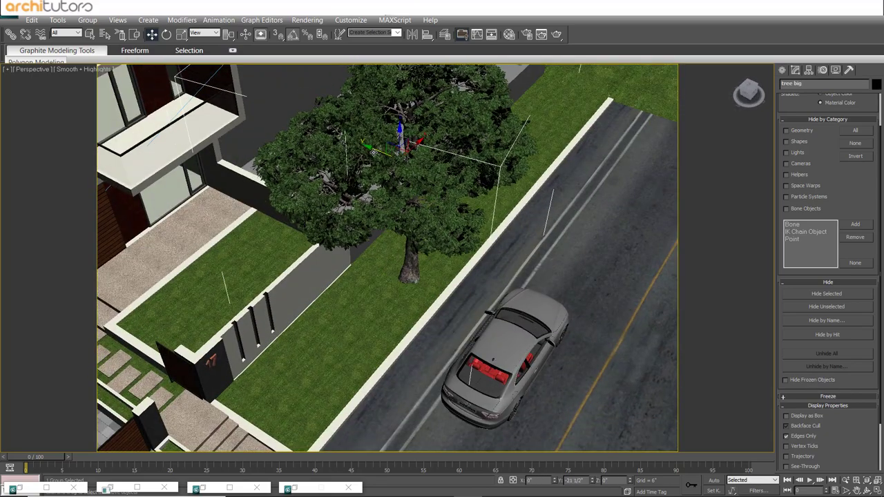
pyautogui.keyDown('alt'); pyautogui.moveTo(355, 144); pyautogui.dragTo(415, 166, button='middle'); pyautogui.keyUp('alt')
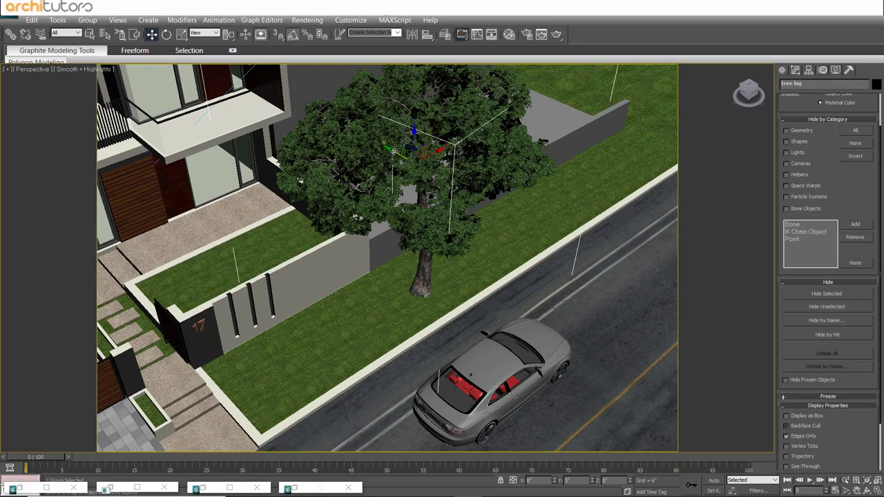
pyautogui.keyDown('alt'); pyautogui.moveTo(510, 240); pyautogui.dragTo(461, 300, button='middle'); pyautogui.keyUp('alt')
pyautogui.keyDown('alt'); pyautogui.moveTo(586, 310); pyautogui.dragTo(414, 277, button='middle'); pyautogui.keyUp('alt')
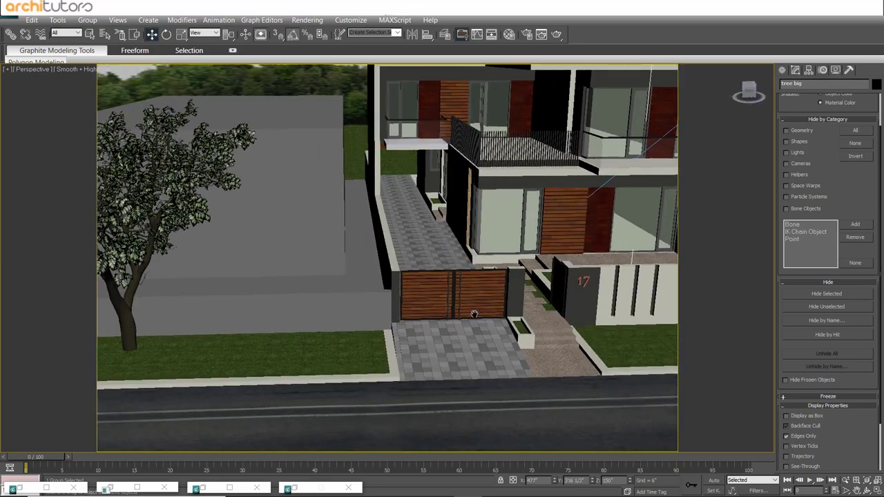
pyautogui.scroll(-3, 415, 276)
pyautogui.click(207, 200)
pyautogui.scroll(3, 273, 273)
pyautogui.keyDown('alt'); pyautogui.moveTo(273, 273); pyautogui.dragTo(387, 275, button='middle'); pyautogui.keyUp('alt')
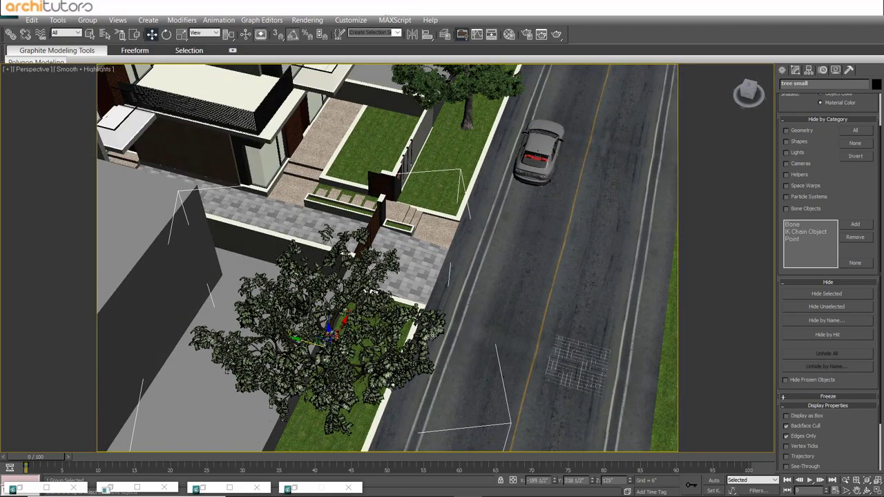
pyautogui.keyDown('alt'); pyautogui.moveTo(291, 325); pyautogui.dragTo(387, 297, button='middle'); pyautogui.keyUp('alt')
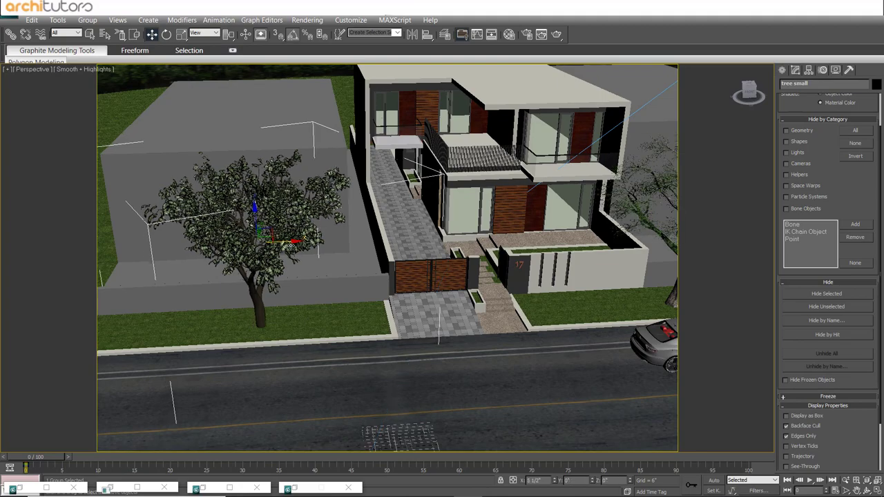
pyautogui.keyDown('alt'); pyautogui.moveTo(610, 163); pyautogui.dragTo(602, 382, button='middle'); pyautogui.keyUp('alt')
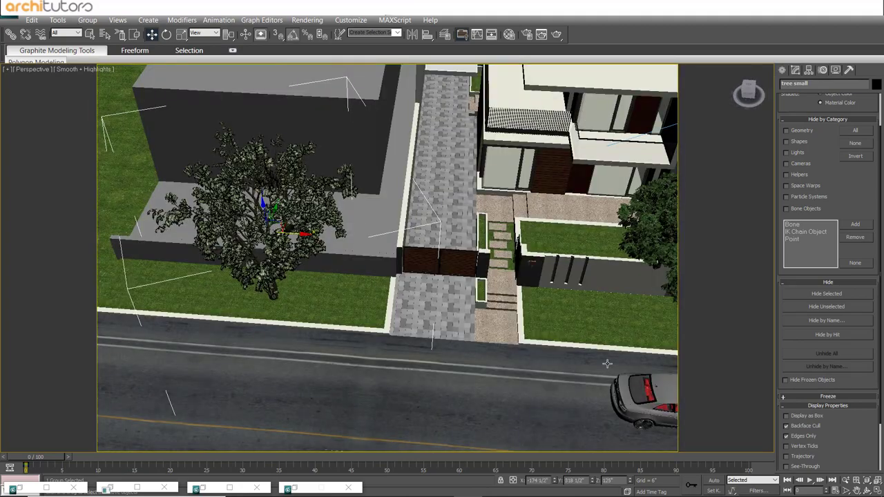
pyautogui.click(603, 382)
pyautogui.press('z')
pyautogui.moveTo(544, 350)
pyautogui.keyDown('alt'); pyautogui.mouseDown(button='middle')
pyautogui.moveTo(535, 302)
pyautogui.moveTo(478, 291)
pyautogui.mouseUp(button='middle'); pyautogui.keyUp('alt')
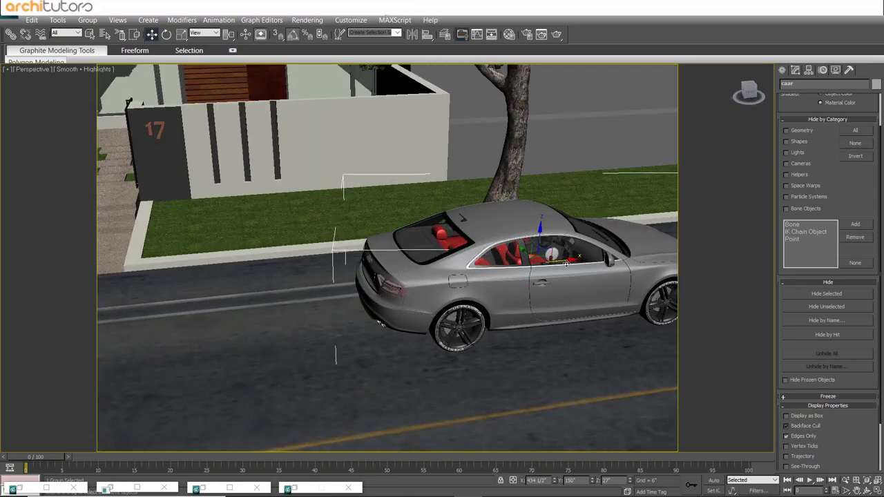
pyautogui.keyDown('alt'); pyautogui.moveTo(567, 264); pyautogui.dragTo(435, 303, button='middle'); pyautogui.keyUp('alt')
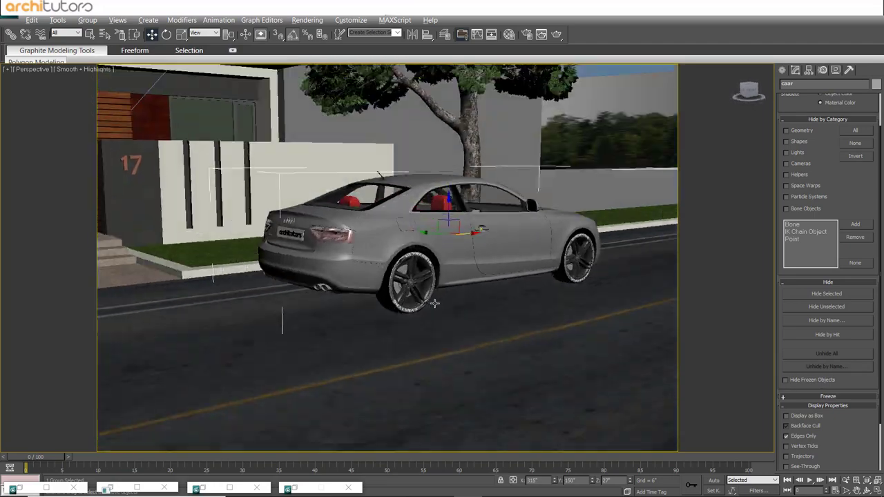
pyautogui.scroll(2, 435, 302)
pyautogui.scroll(2, 464, 306)
pyautogui.scroll(2, 466, 295)
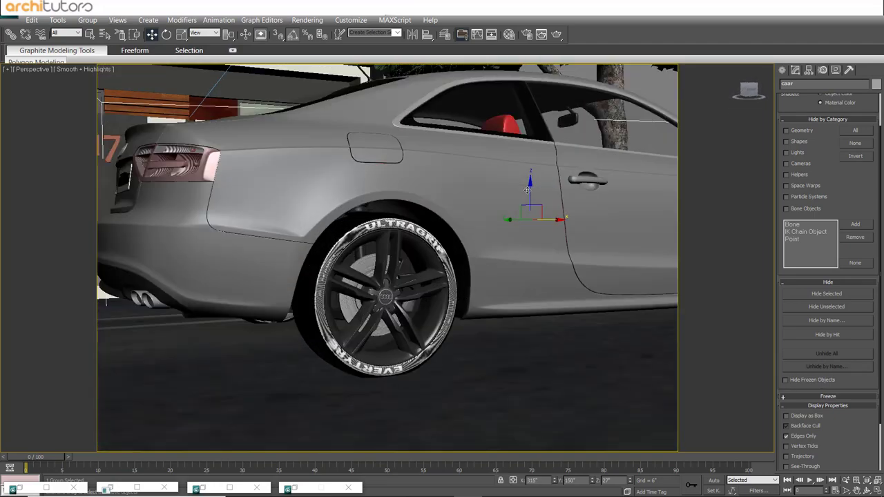
pyautogui.keyDown('alt'); pyautogui.moveTo(528, 190); pyautogui.dragTo(530, 188, button='middle'); pyautogui.keyUp('alt')
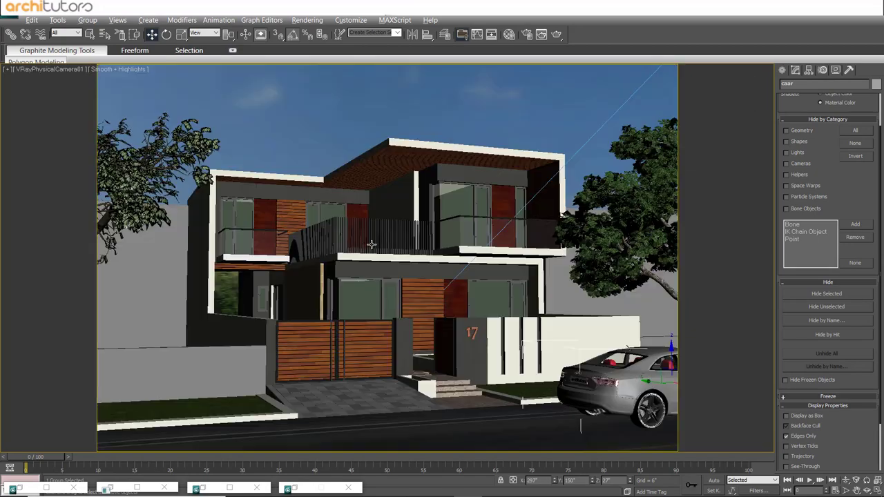
# Zoom the maximised Top view onto the car, set it to Display as Box and nudge it left.
pyautogui.hotkey('alt', 'w')
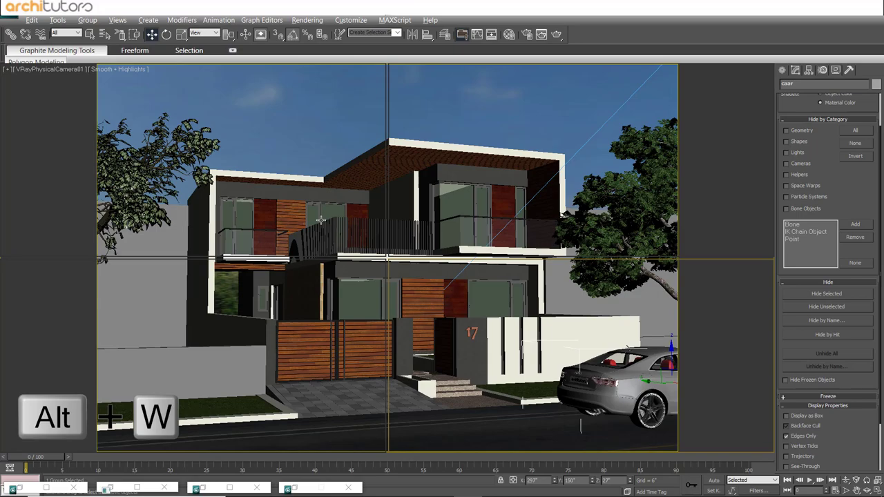
pyautogui.hotkey('alt', 'w')
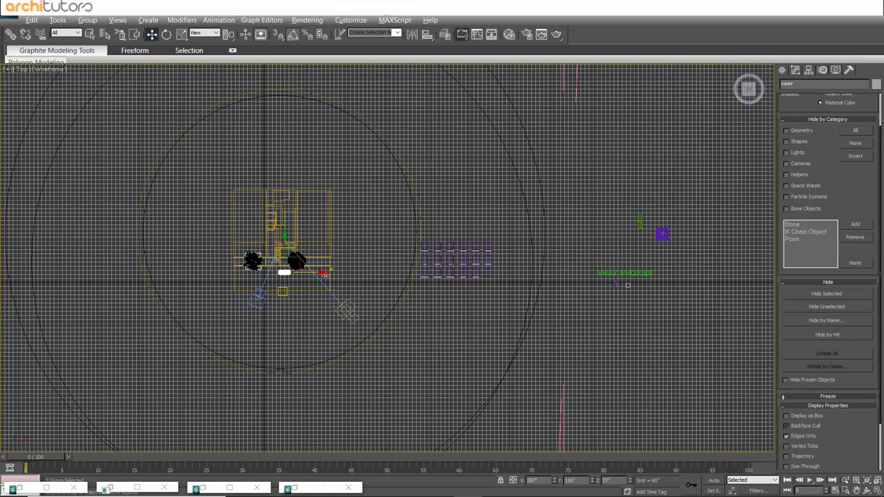
pyautogui.press('z')
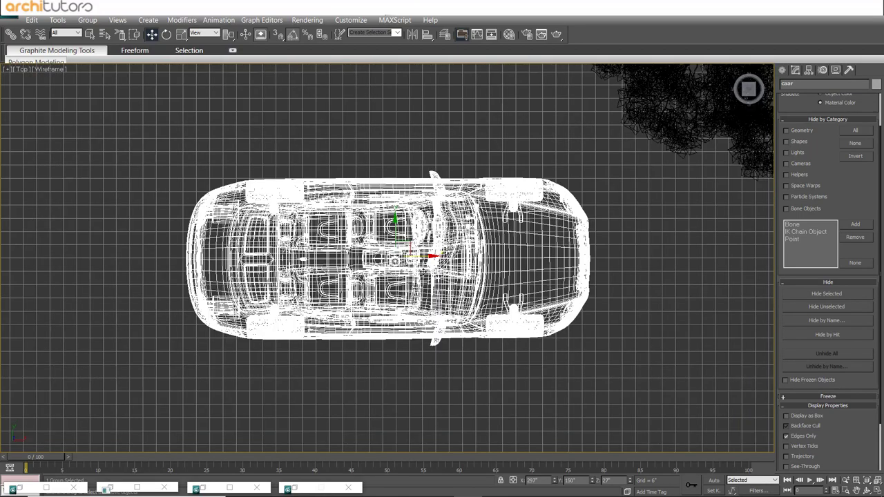
pyautogui.scroll(-2, 387, 259)
pyautogui.click(814, 418)
pyautogui.scroll(-1, 544, 303)
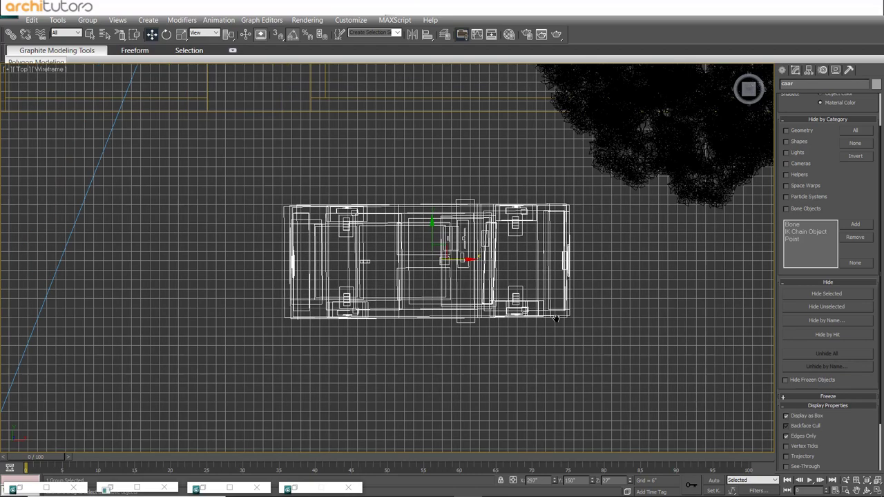
pyautogui.scroll(-2, 544, 303)
pyautogui.scroll(-2, 545, 303)
pyautogui.moveTo(544, 303); pyautogui.dragTo(563, 388, button='middle')
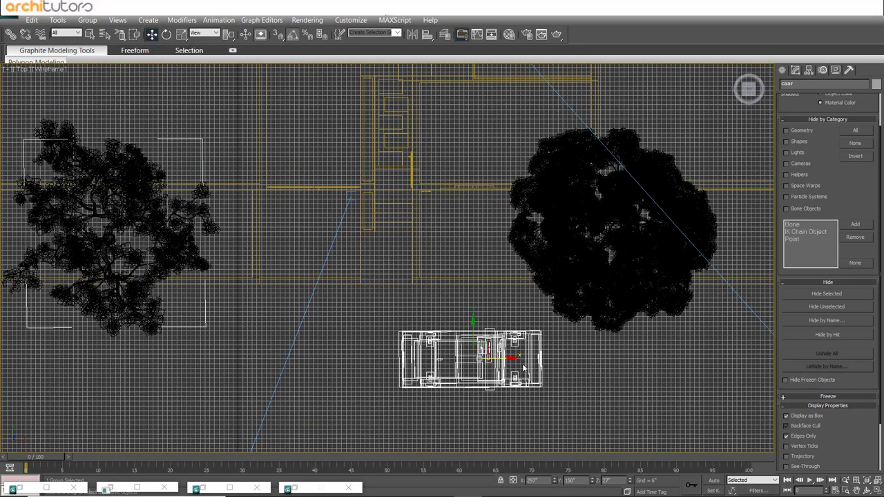
pyautogui.moveTo(476, 354); pyautogui.dragTo(467, 354)
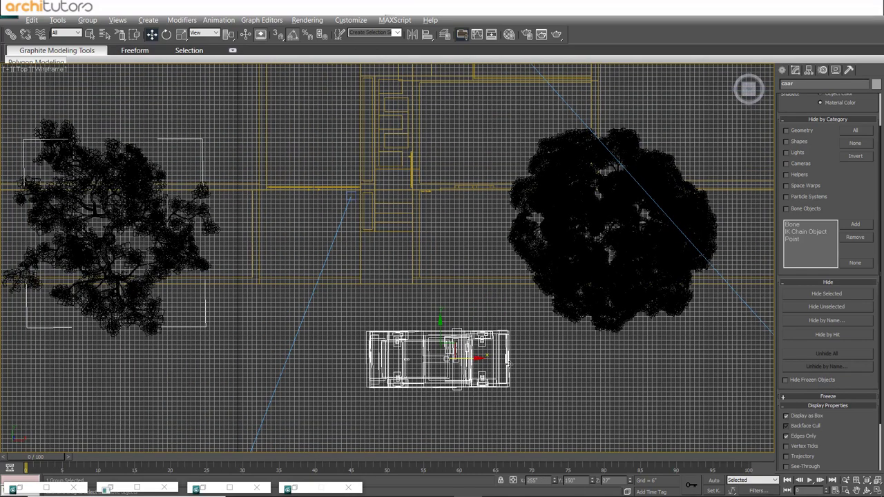
# In the camera view, shift the car slightly right, keep it as a box, and select tree big.
pyautogui.hotkey('alt', 'w')
pyautogui.hotkey('alt', 'w')
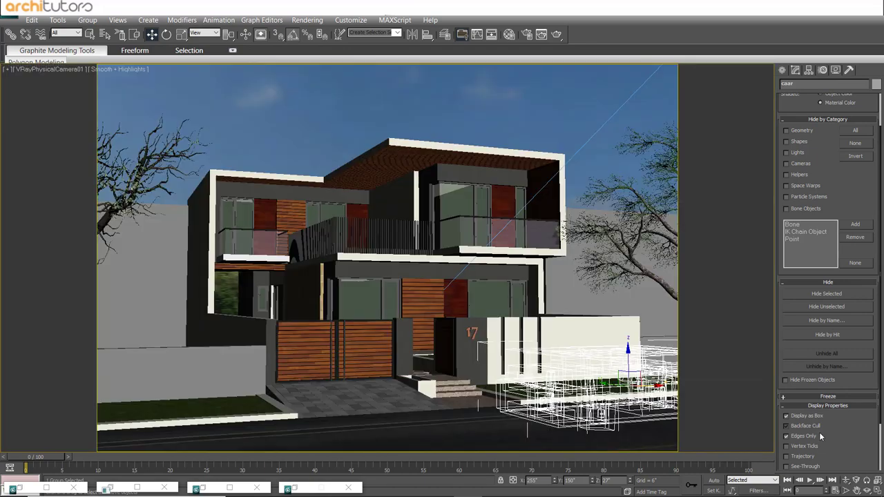
pyautogui.click(800, 418)
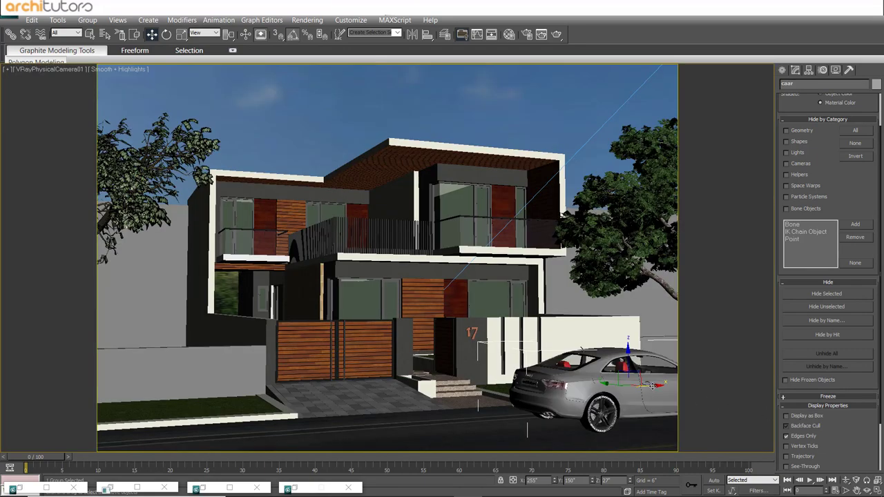
pyautogui.moveTo(653, 385); pyautogui.dragTo(666, 384)
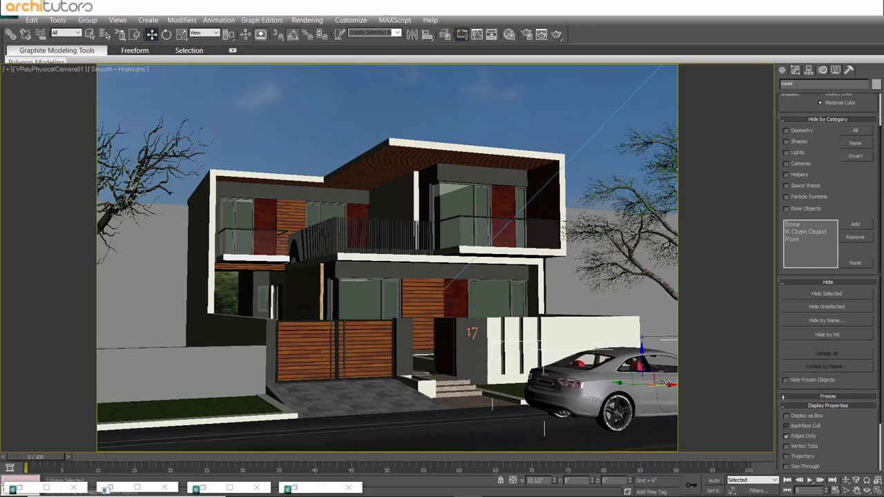
pyautogui.click(804, 418)
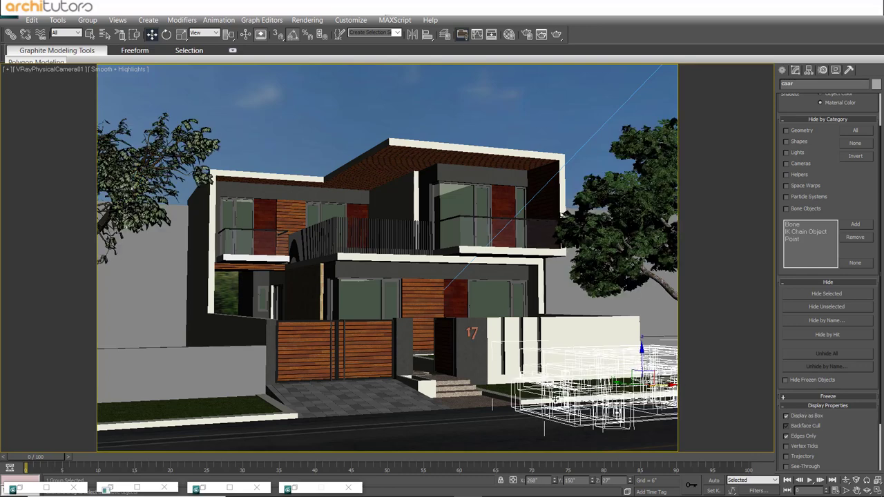
pyautogui.click(609, 250)
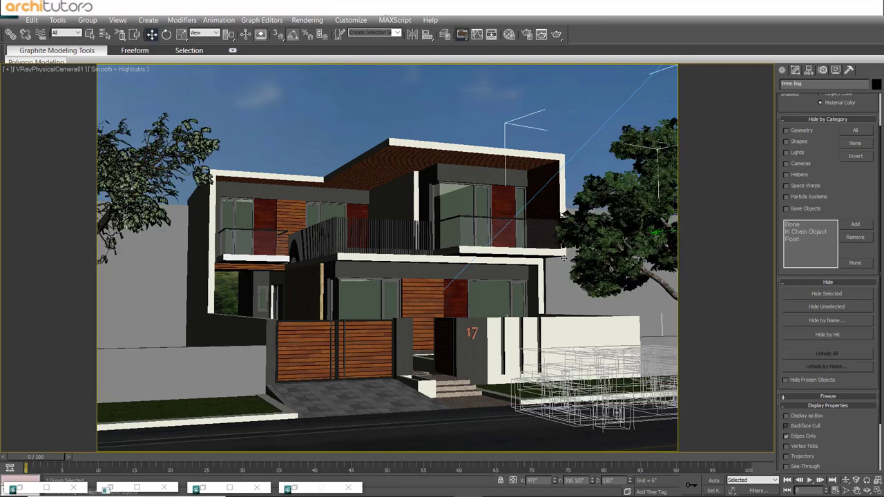
# Shift tree small to the left and tree big slightly to the right along X.
pyautogui.hotkey('alt', 'w')
pyautogui.click(91, 120)
pyautogui.hotkey('alt', 'w')
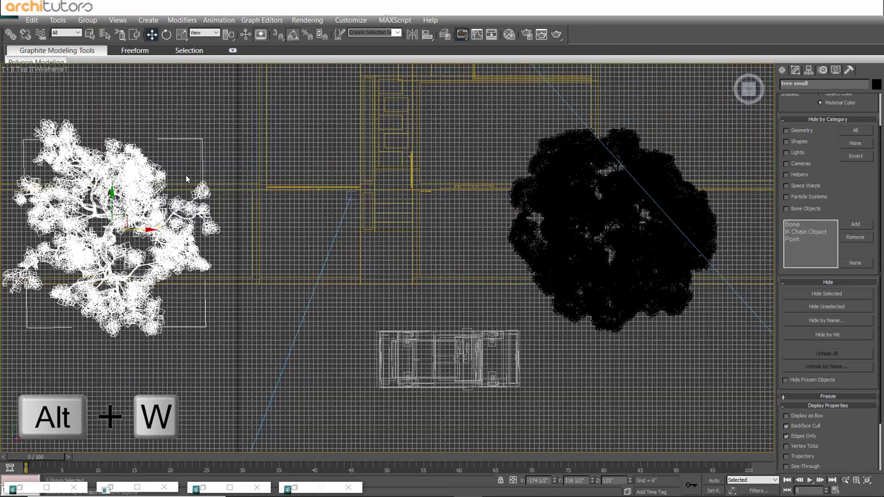
pyautogui.hotkey('alt', 'w')
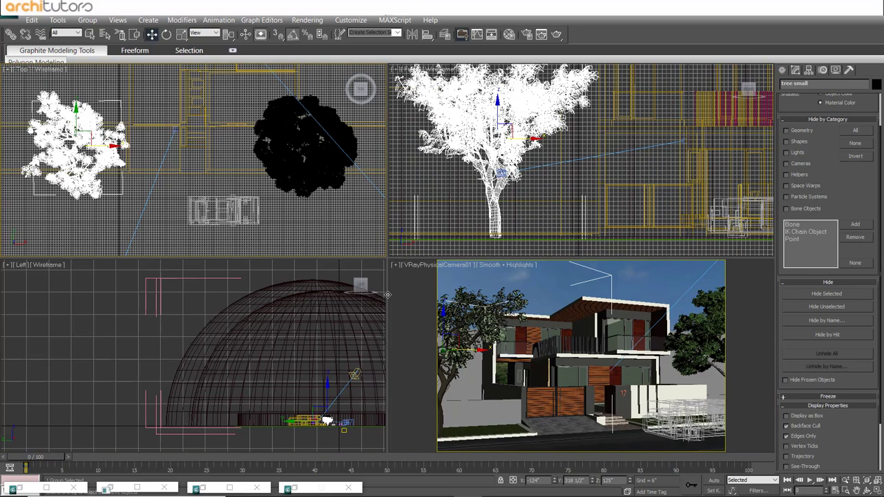
pyautogui.hotkey('alt', 'w')
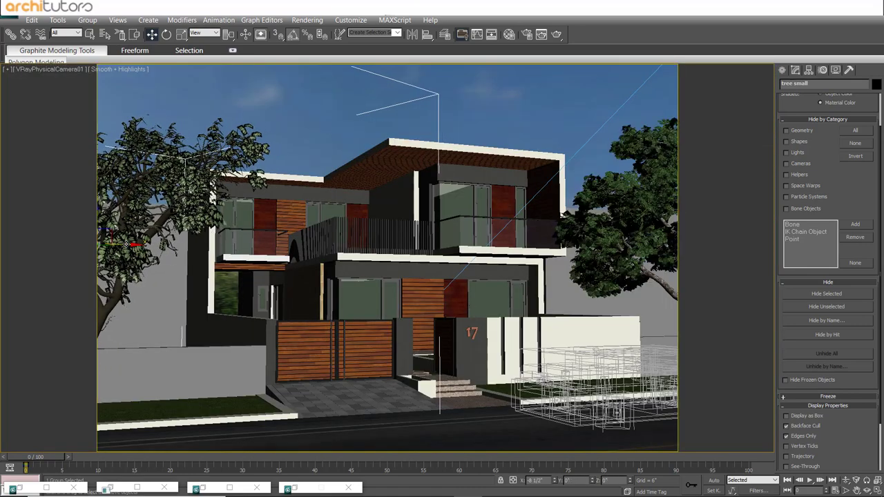
pyautogui.moveTo(121, 244); pyautogui.dragTo(112, 243)
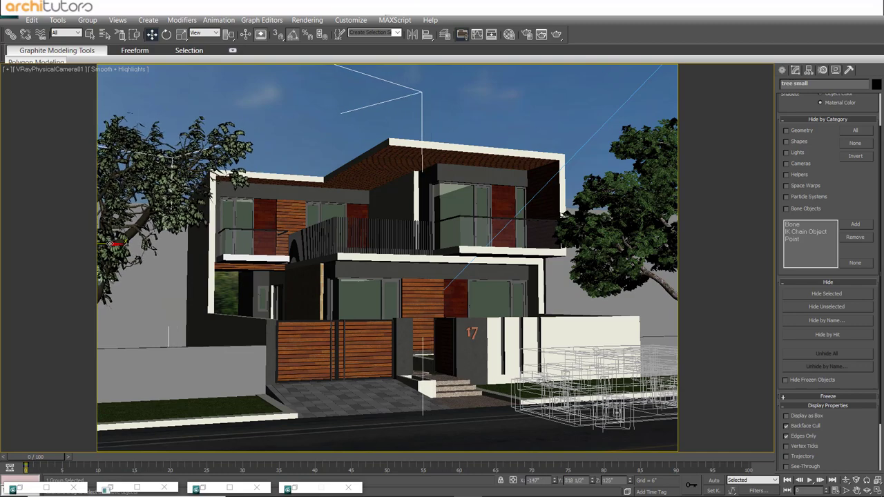
pyautogui.click(610, 243)
pyautogui.hotkey('alt', 'w')
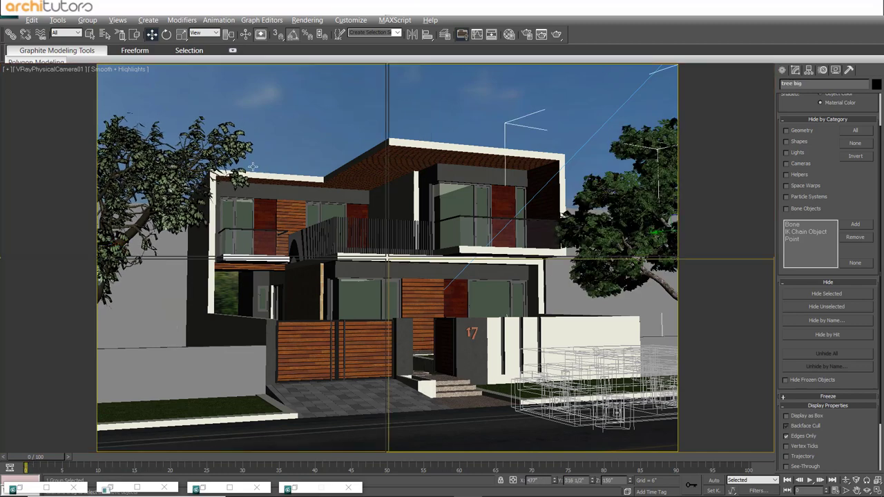
pyautogui.hotkey('alt', 'w')
pyautogui.moveTo(618, 235); pyautogui.dragTo(639, 230)
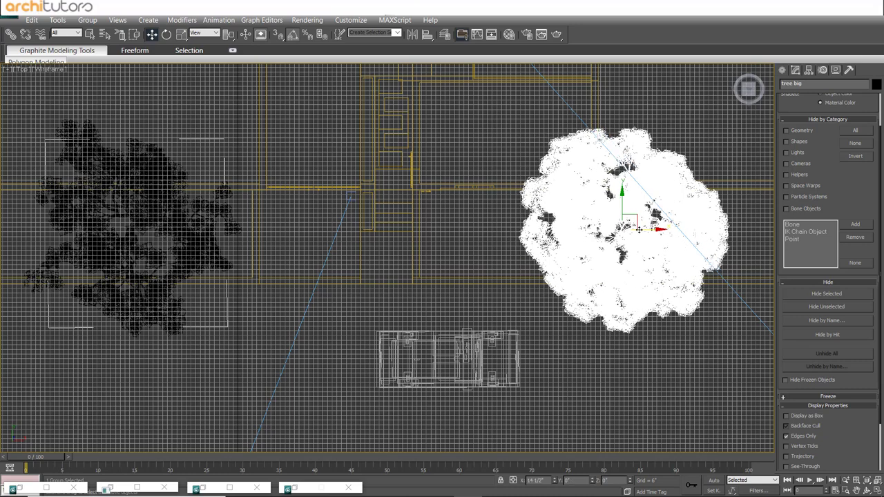
pyautogui.hotkey('alt', 'w')
# Set tree big and tree small to Display as Box, then maximise the Top view.
pyautogui.rightClick(620, 305)
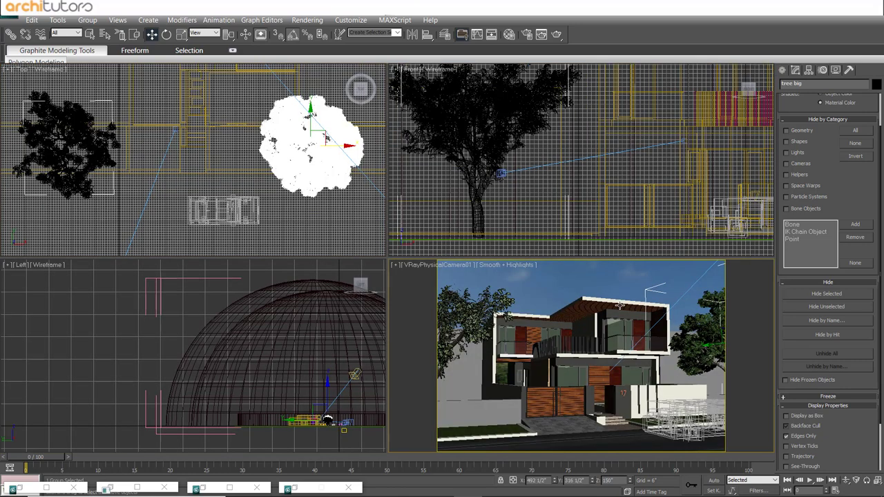
pyautogui.hotkey('alt', 'w')
pyautogui.press('q')
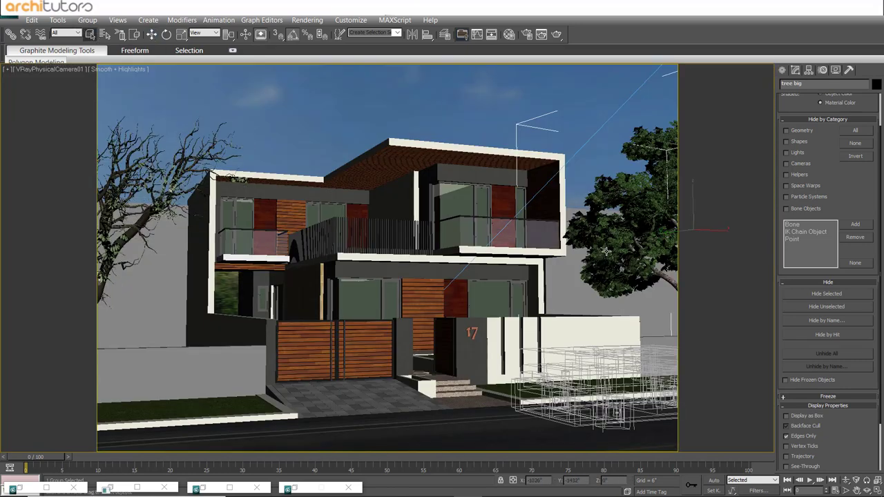
pyautogui.click(806, 417)
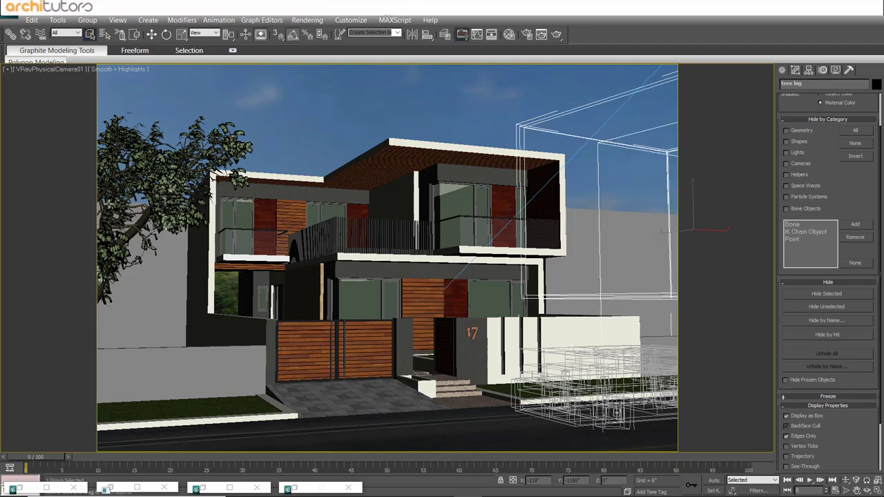
pyautogui.click(136, 138)
pyautogui.click(806, 417)
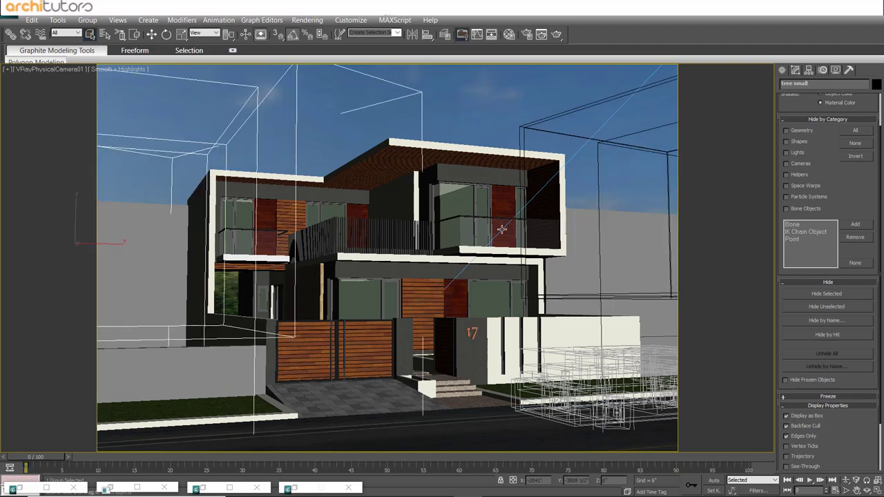
pyautogui.hotkey('alt', 'w')
pyautogui.rightClick(290, 217)
pyautogui.hotkey('alt', 'w')
pyautogui.scroll(-2, 389, 260)
# Pan the Top view to the VRAY PROXIES area and region-select both proxy objects.
pyautogui.scroll(-2, 388, 259)
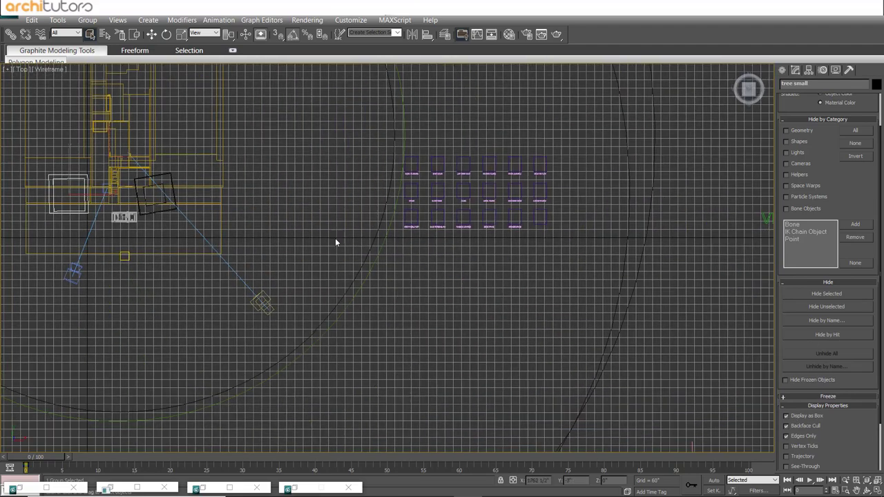
pyautogui.moveTo(336, 241); pyautogui.dragTo(603, 272, button='middle')
pyautogui.scroll(2, 420, 290)
pyautogui.moveTo(420, 290); pyautogui.dragTo(452, 284, button='middle')
pyautogui.scroll(1, 452, 283)
pyautogui.click(381, 291)
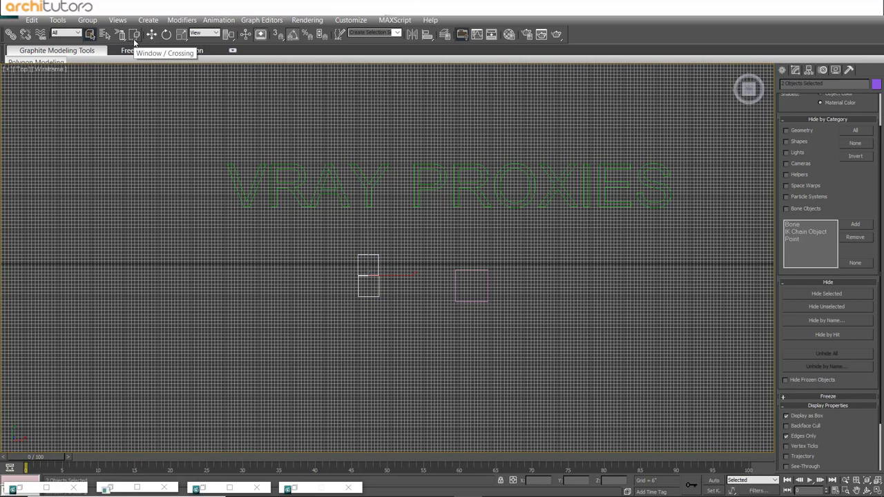
pyautogui.moveTo(125, 41); pyautogui.dragTo(122, 36)
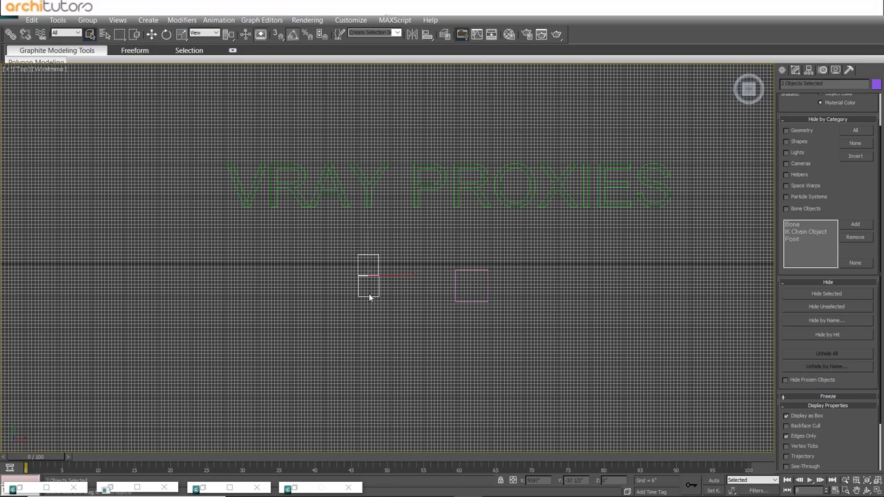
pyautogui.click(369, 296)
pyautogui.moveTo(331, 232); pyautogui.dragTo(416, 312)
# Drag the two proxies left along X over to the house with the Move tool.
pyautogui.scroll(-3, 415, 311)
pyautogui.scroll(-2, 458, 322)
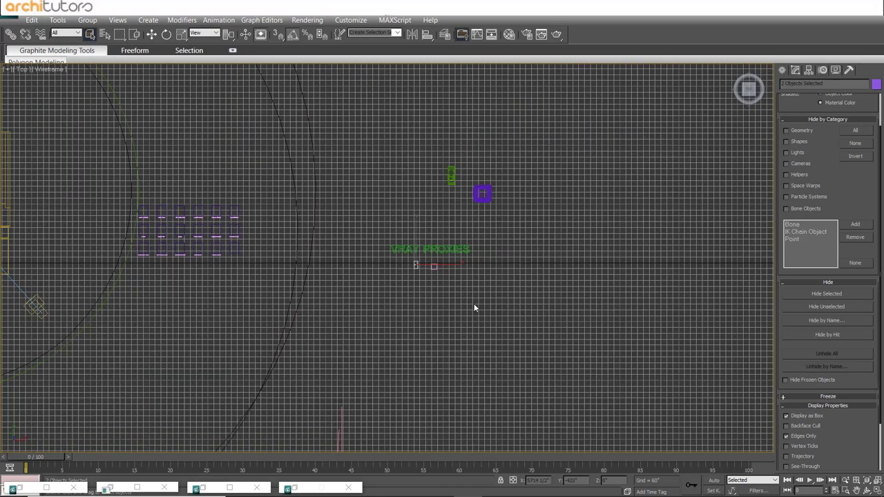
pyautogui.press('w')
pyautogui.scroll(-2, 525, 307)
pyautogui.moveTo(500, 278); pyautogui.dragTo(257, 268)
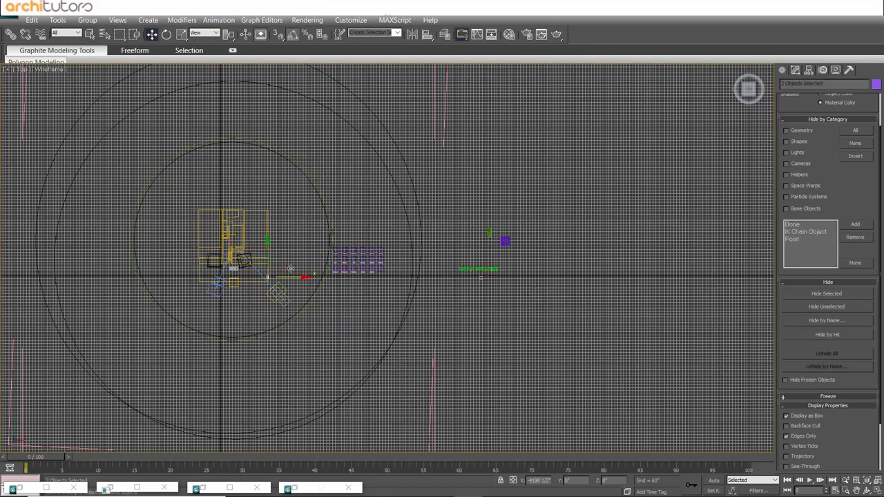
# In Perspective, untick Display as Box for both shrubs and drag them into the entrance planter.
pyautogui.press('c')
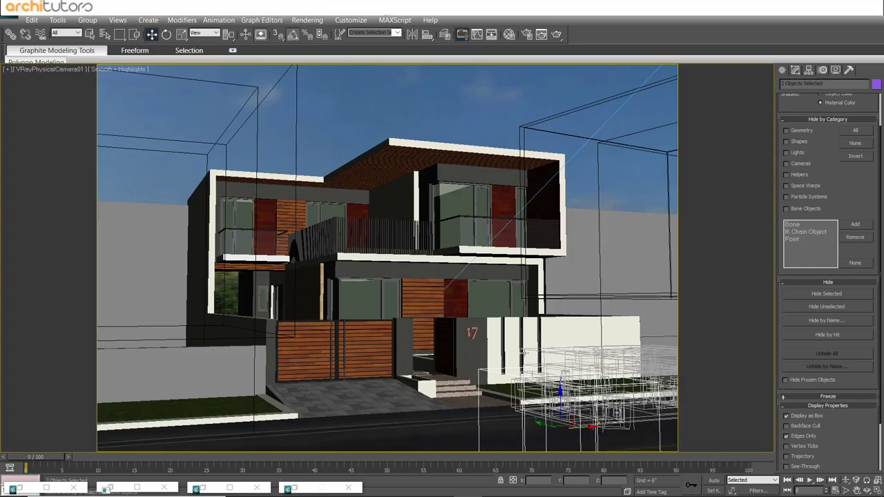
pyautogui.press('p')
pyautogui.press('z')
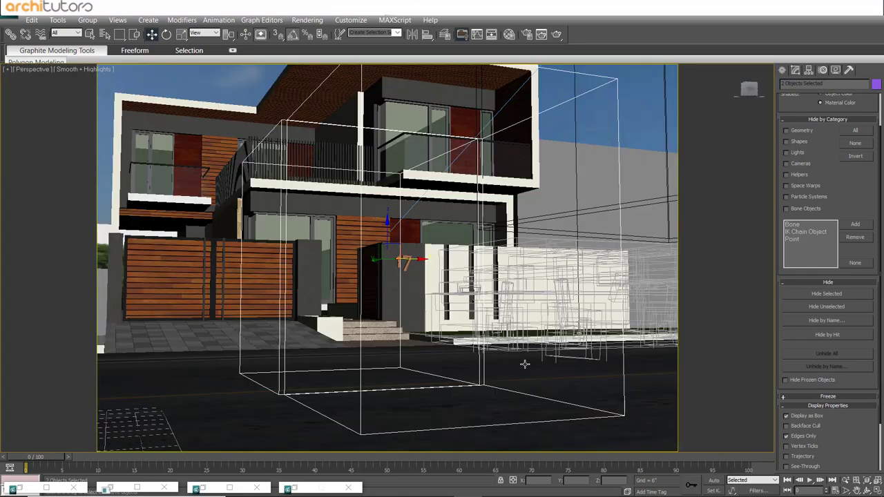
pyautogui.moveTo(525, 365)
pyautogui.keyDown('alt'); pyautogui.mouseDown(button='middle')
pyautogui.moveTo(481, 336)
pyautogui.moveTo(464, 296)
pyautogui.moveTo(483, 291)
pyautogui.mouseUp(button='middle'); pyautogui.keyUp('alt')
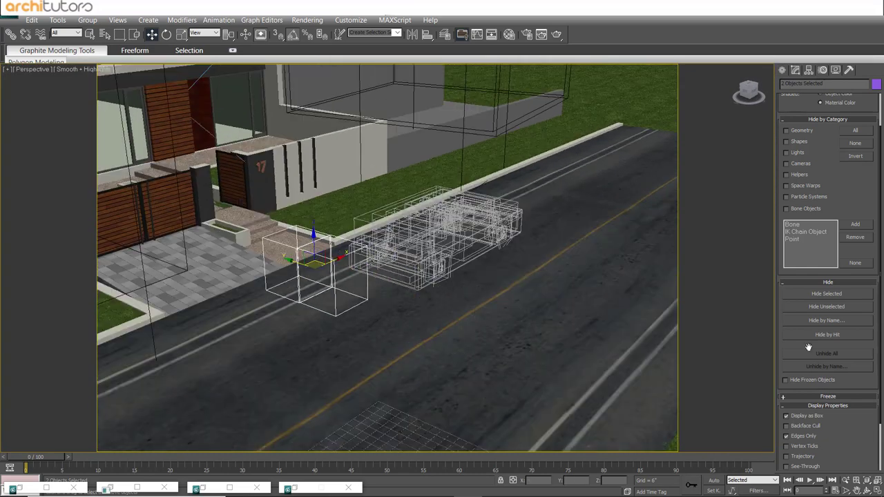
pyautogui.click(806, 417)
pyautogui.scroll(3, 381, 312)
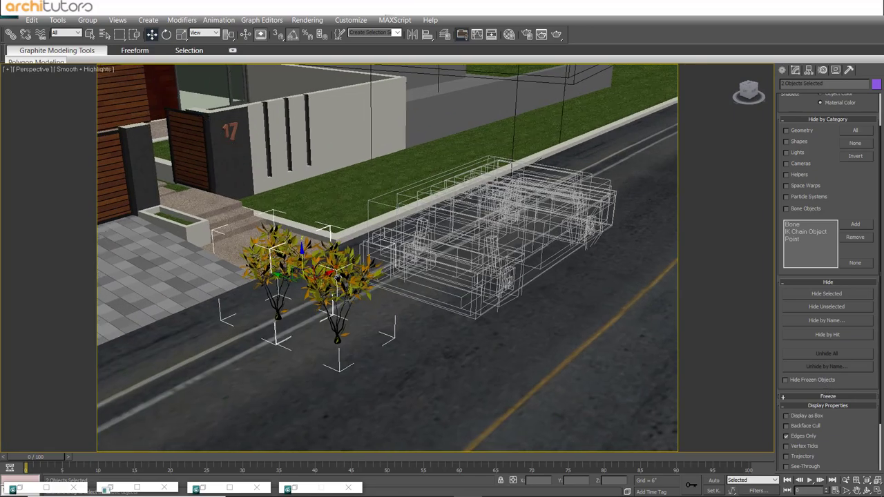
pyautogui.scroll(3, 381, 311)
pyautogui.moveTo(380, 311)
pyautogui.keyDown('alt'); pyautogui.mouseDown(button='middle')
pyautogui.moveTo(408, 300)
pyautogui.moveTo(306, 297)
pyautogui.mouseUp(button='middle'); pyautogui.keyUp('alt')
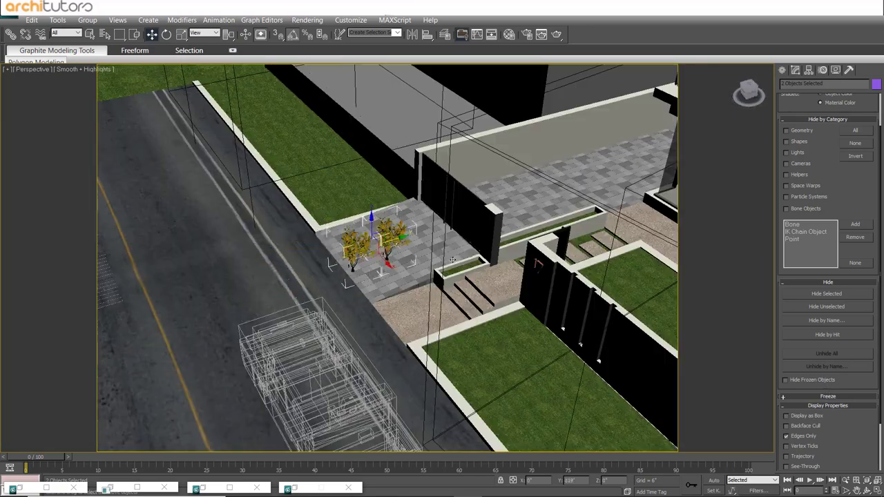
pyautogui.moveTo(375, 237)
pyautogui.mouseDown()
pyautogui.moveTo(454, 228)
pyautogui.moveTo(487, 254)
pyautogui.mouseUp()
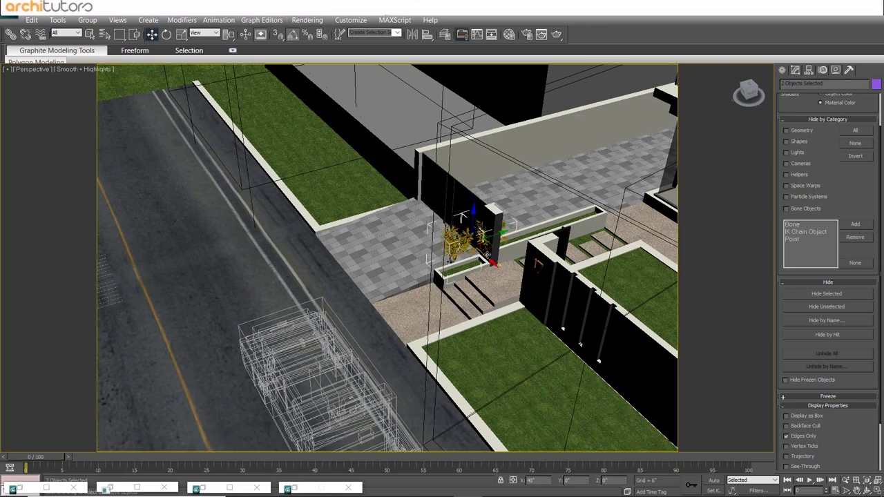
# Frame the planter and nudge the left and right shrubs apart within it.
pyautogui.press('z')
pyautogui.scroll(2, 477, 250)
pyautogui.scroll(2, 476, 250)
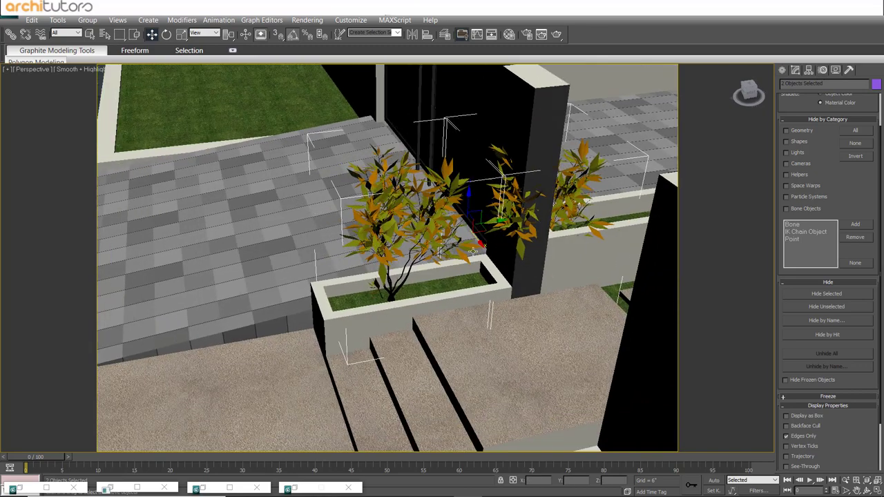
pyautogui.scroll(2, 473, 250)
pyautogui.keyDown('alt'); pyautogui.moveTo(473, 249); pyautogui.dragTo(456, 218, button='middle'); pyautogui.keyUp('alt')
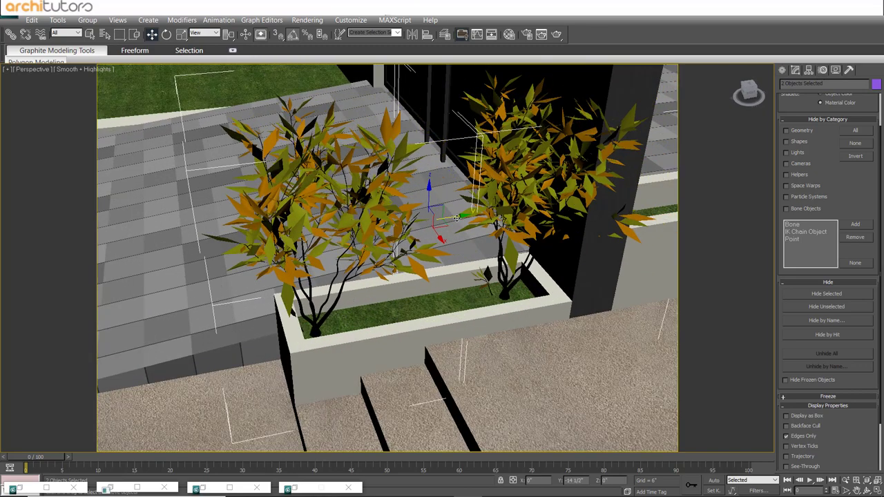
pyautogui.click(528, 200)
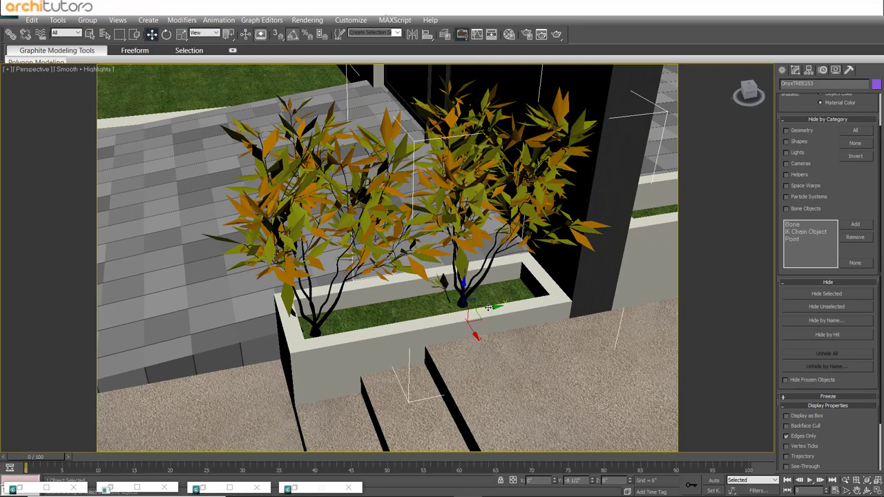
pyautogui.moveTo(532, 299); pyautogui.dragTo(486, 308)
pyautogui.click(388, 263)
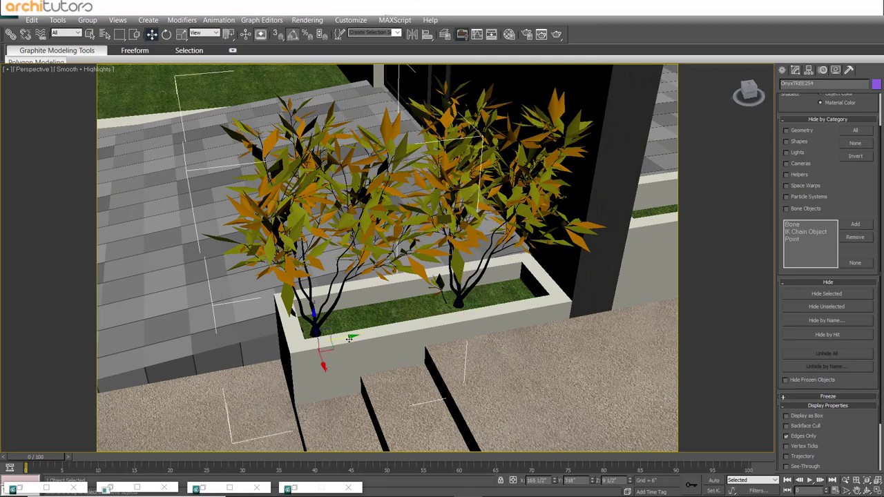
pyautogui.moveTo(350, 339); pyautogui.dragTo(372, 333)
pyautogui.click(527, 185)
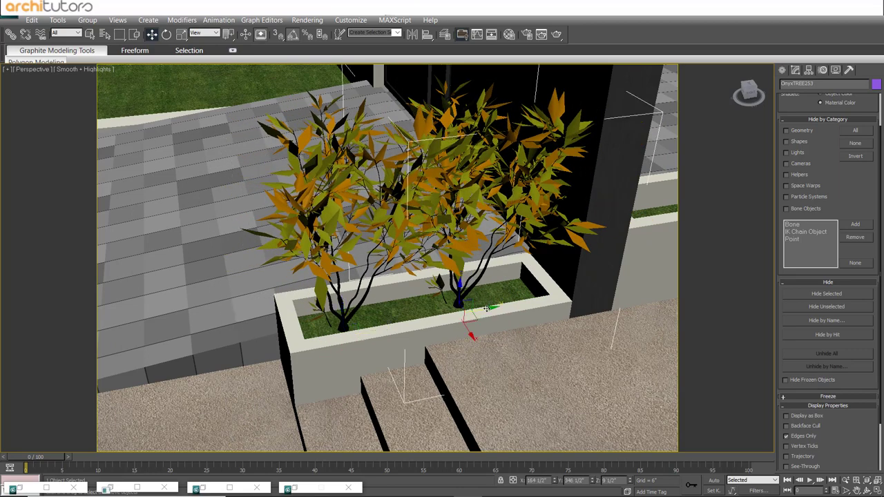
pyautogui.moveTo(487, 309); pyautogui.dragTo(510, 303)
pyautogui.click(366, 215)
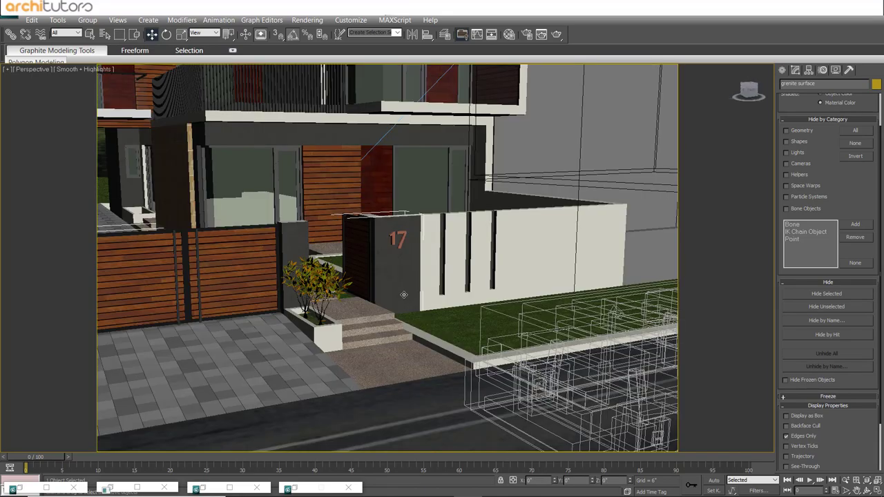
# Select the light in the maximised Top view and zoom to it.
pyautogui.hotkey('alt', 'w')
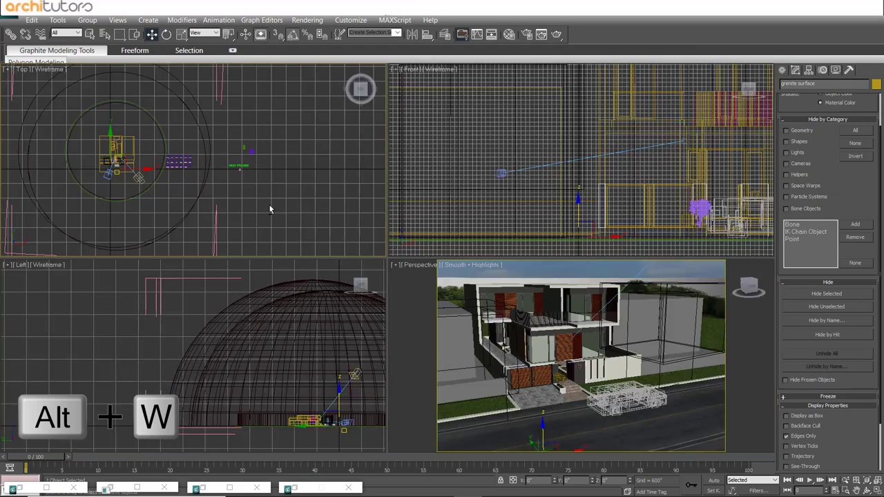
pyautogui.hotkey('alt', 'w')
pyautogui.scroll(5, 288, 255)
pyautogui.click(220, 232)
pyautogui.press('z')
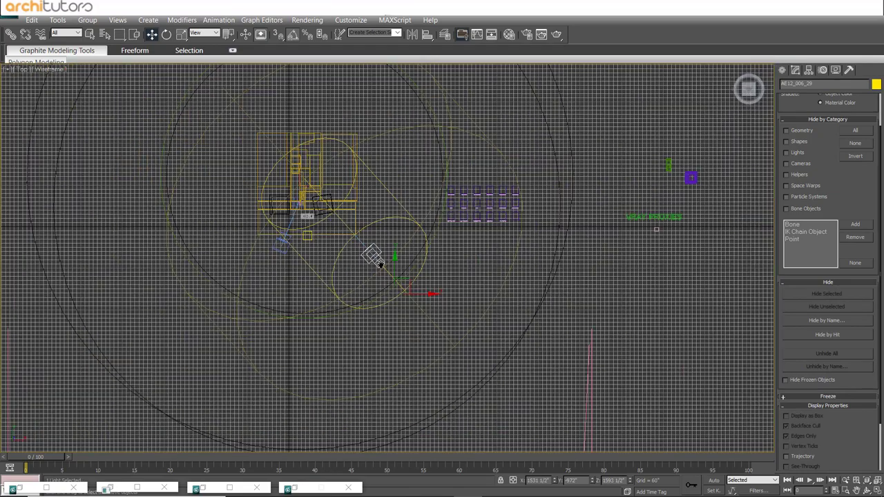
pyautogui.scroll(2, 378, 263)
# Frame the selected light and its cone in the maximised Front view.
pyautogui.hotkey('alt', 'w')
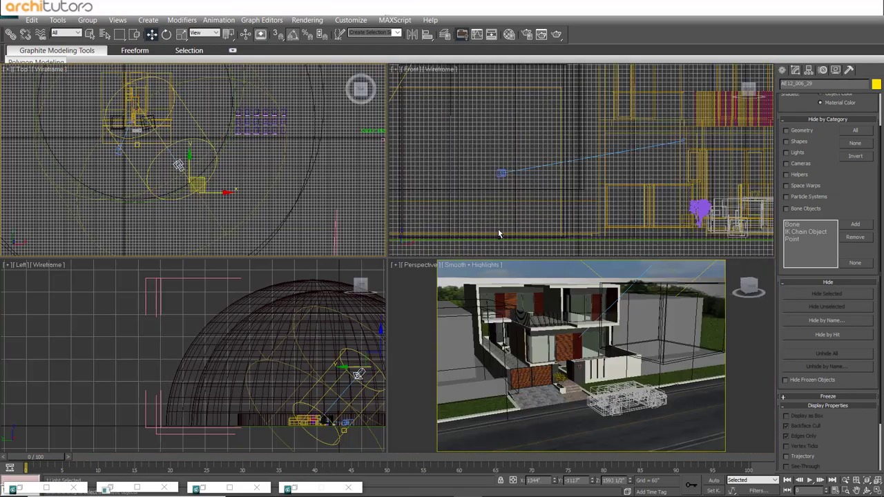
pyautogui.hotkey('alt', 'w')
pyautogui.press('z')
pyautogui.scroll(-10, 458, 236)
pyautogui.scroll(4, 438, 211)
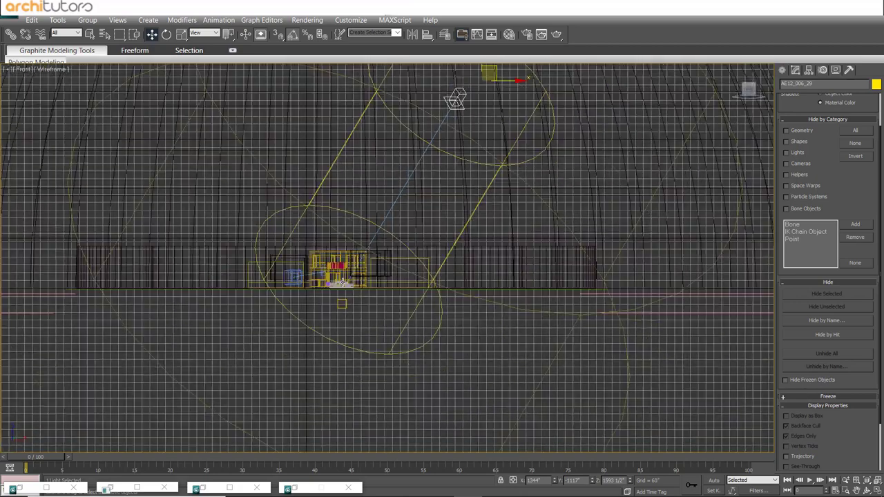
pyautogui.click(440, 147)
pyautogui.scroll(3, 462, 110)
pyautogui.moveTo(488, 73); pyautogui.dragTo(417, 134, button='middle')
# Return to the maximised Perspective view and pan and zoom out over the house.
pyautogui.hotkey('alt', 'w')
pyautogui.rightClick(514, 288)
pyautogui.hotkey('alt', 'w')
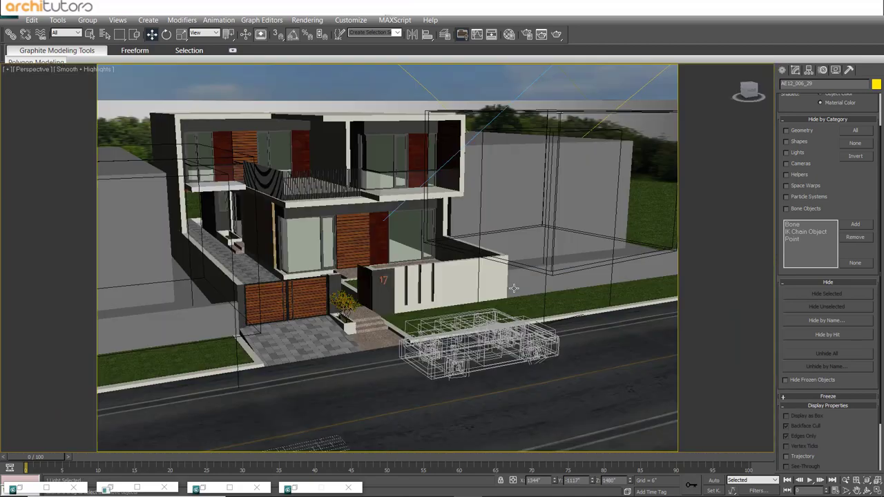
pyautogui.moveTo(514, 288); pyautogui.dragTo(478, 286, button='middle')
pyautogui.scroll(-3, 477, 286)
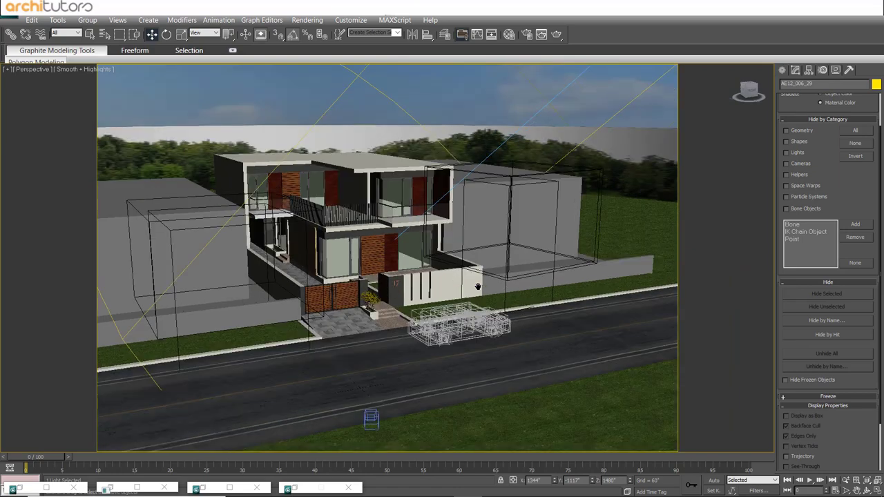
pyautogui.scroll(-2, 448, 257)
# Open Render Setup and lock the 2000×1333 image aspect at 1.5.
pyautogui.click(307, 19)
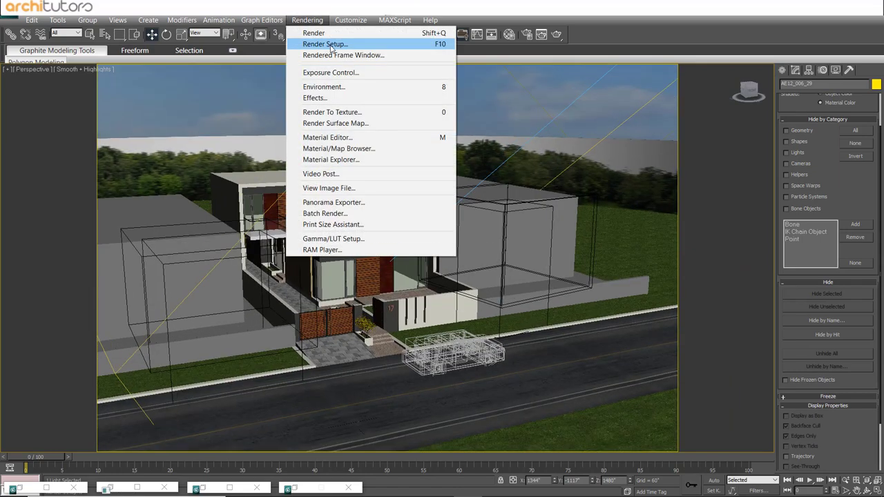
pyautogui.click(325, 44)
pyautogui.click(322, 275)
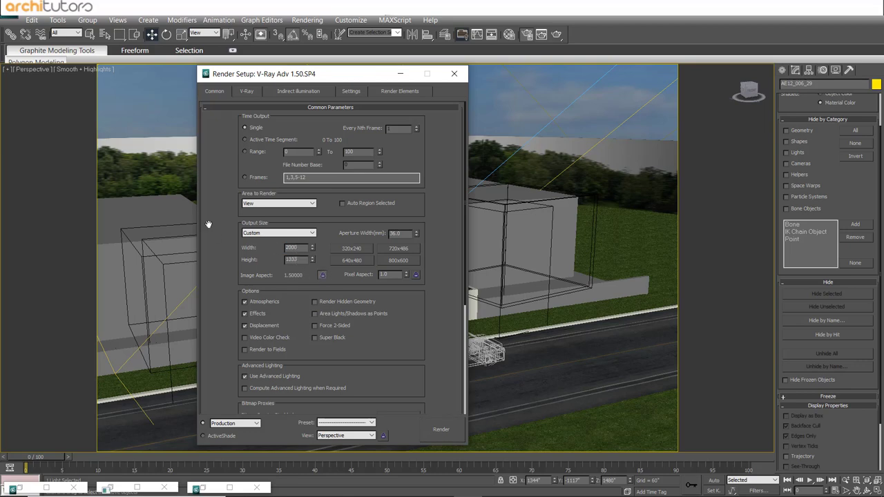
# Set light cache subdivs to 2000 and the irradiance map preset to Medium.
pyautogui.click(250, 90)
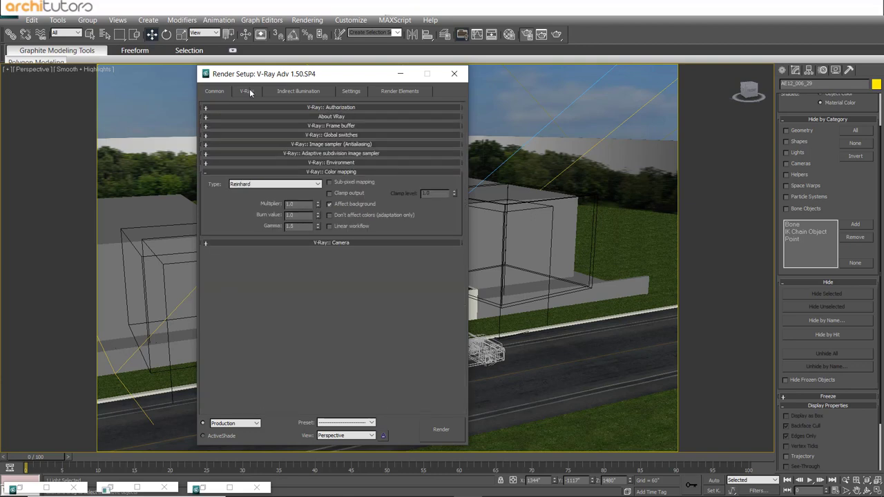
pyautogui.click(293, 88)
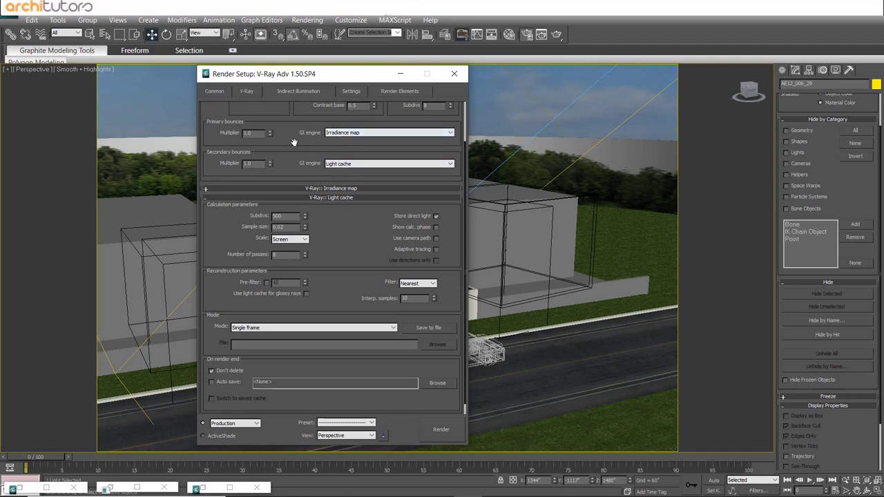
pyautogui.scroll(1, 294, 144)
pyautogui.scroll(1, 294, 145)
pyautogui.scroll(1, 294, 148)
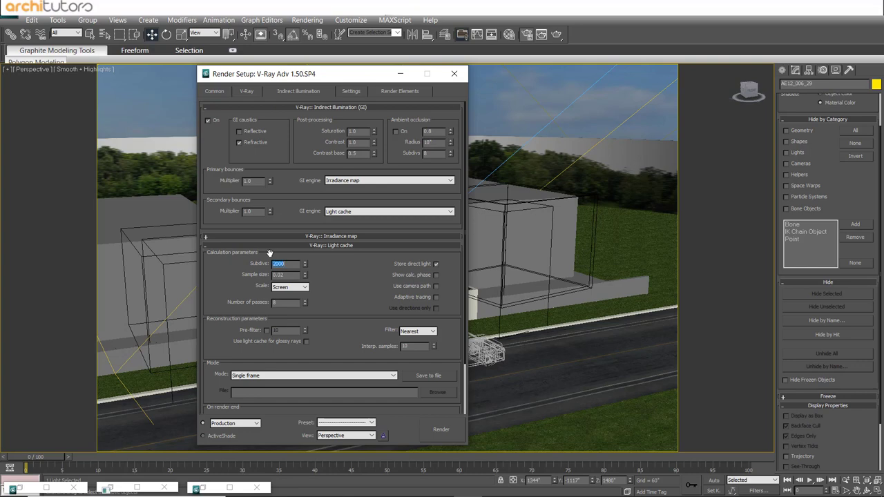
pyautogui.scroll(-1, 344, 285)
pyautogui.scroll(-1, 221, 280)
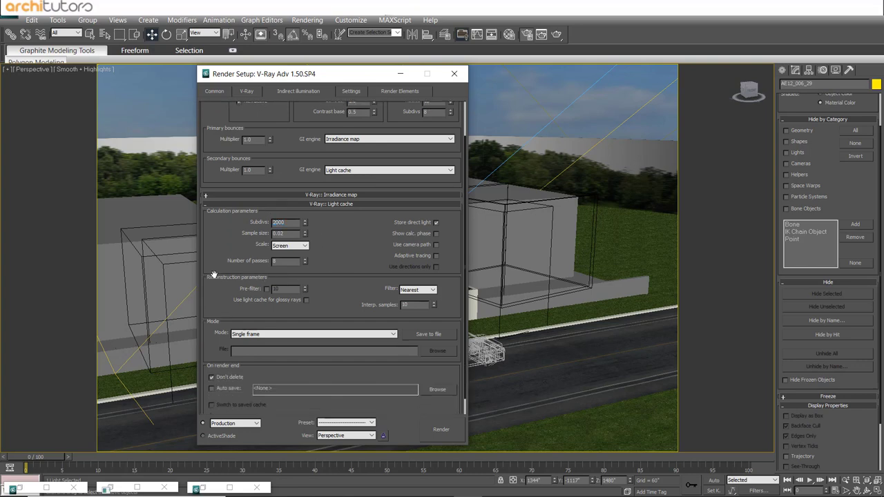
pyautogui.scroll(-1, 215, 274)
pyautogui.scroll(-1, 214, 273)
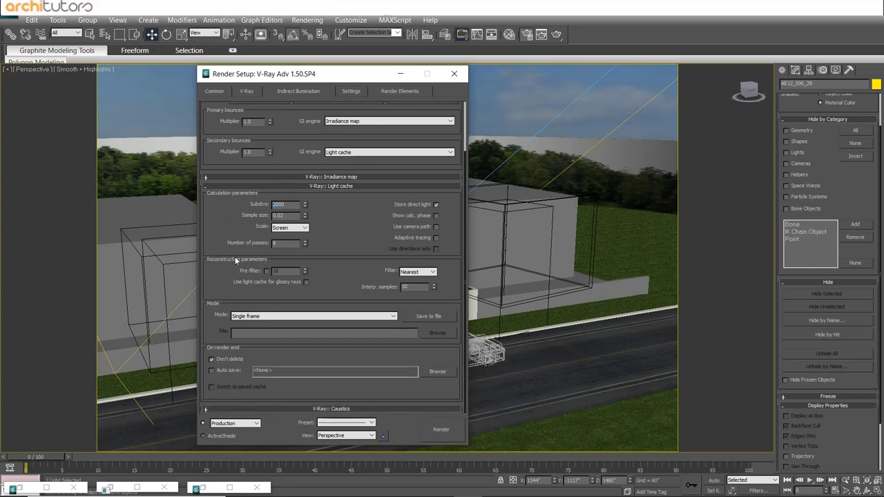
pyautogui.click(322, 186)
pyautogui.click(312, 108)
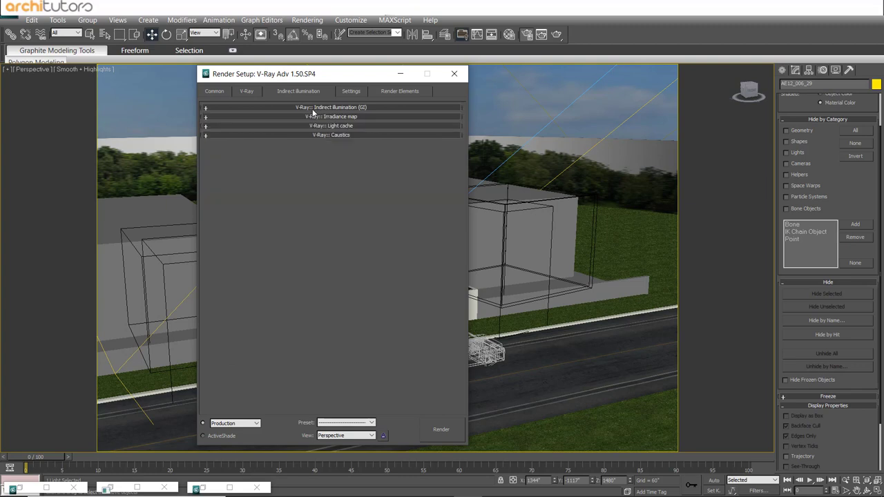
pyautogui.click(334, 116)
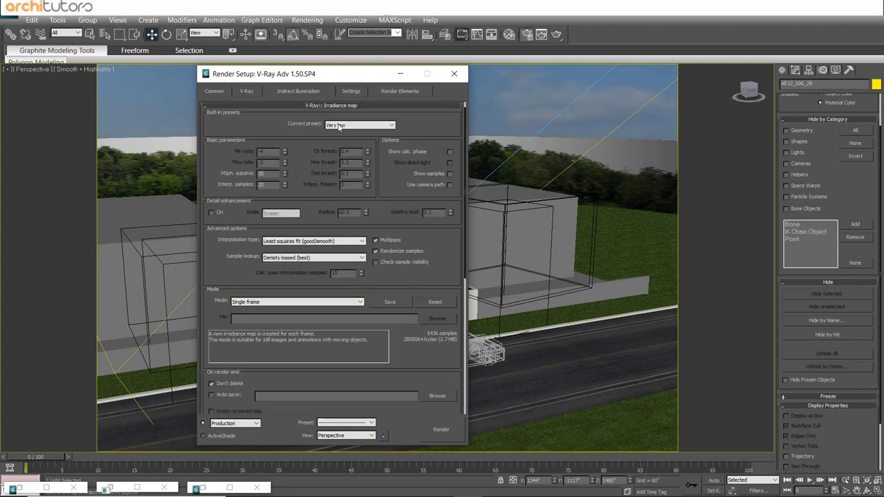
pyautogui.click(359, 125)
pyautogui.click(342, 152)
# Review the V-Ray colour mapping, environment and image sampler rollouts, then close Render Setup.
pyautogui.click(315, 105)
pyautogui.click(291, 126)
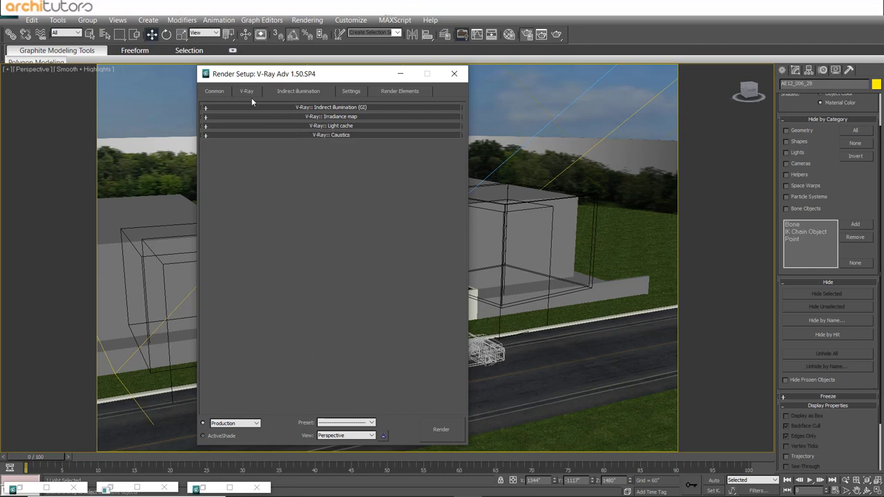
pyautogui.click(247, 92)
pyautogui.click(314, 171)
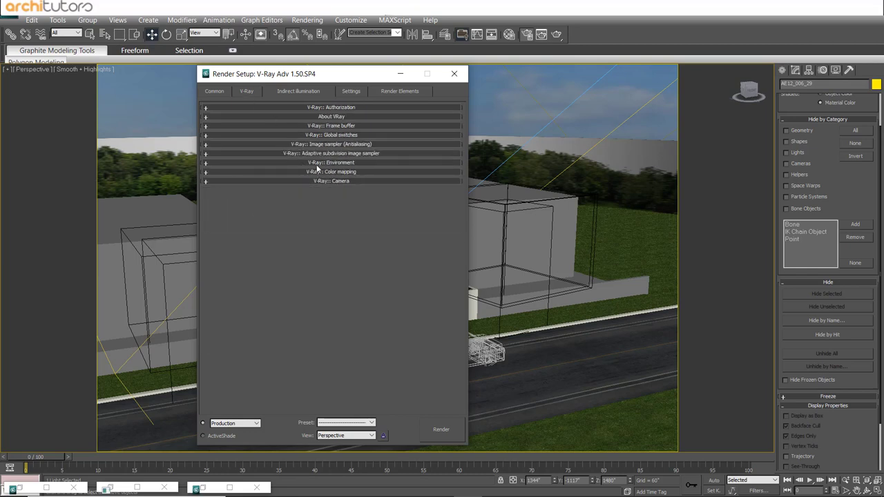
pyautogui.click(316, 163)
pyautogui.click(318, 162)
pyautogui.click(319, 145)
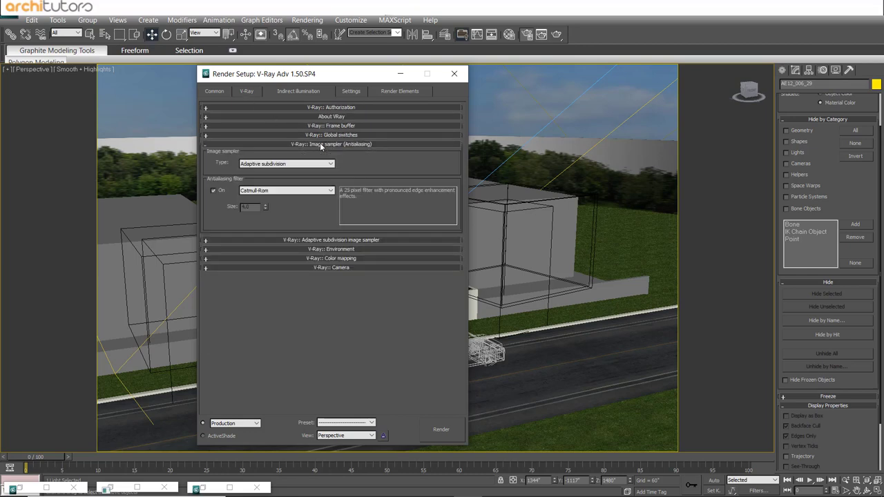
pyautogui.click(320, 143)
pyautogui.click(215, 91)
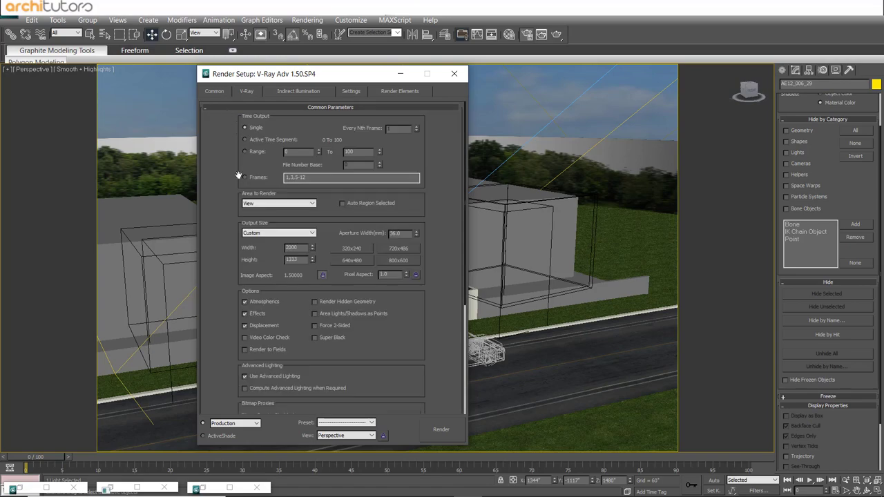
pyautogui.click(399, 74)
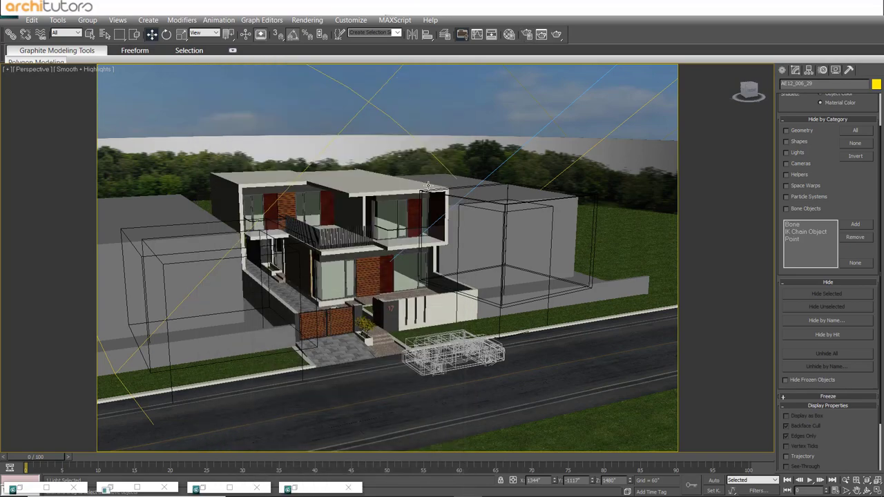
# Render through VRayPhysicalCamera01 with Shift+Q and maximise the V-Ray frame buffer.
pyautogui.press('c')
pyautogui.hotkey('shift', 'q')
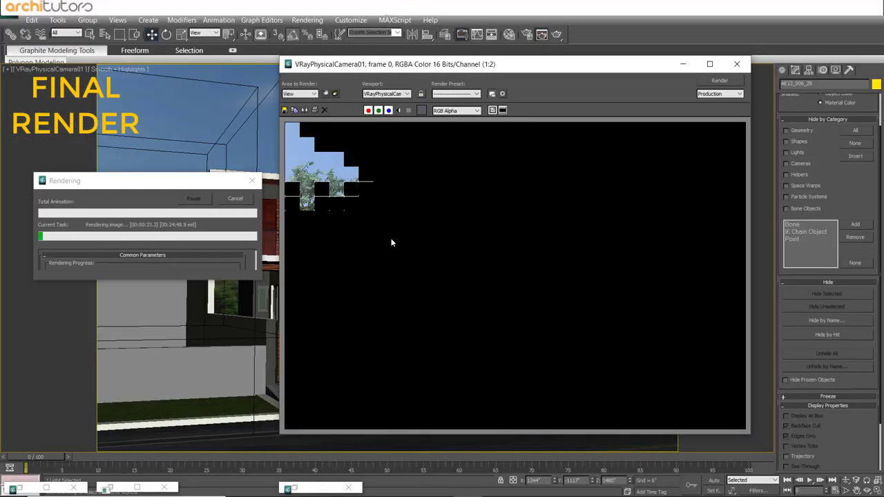
pyautogui.click(709, 64)
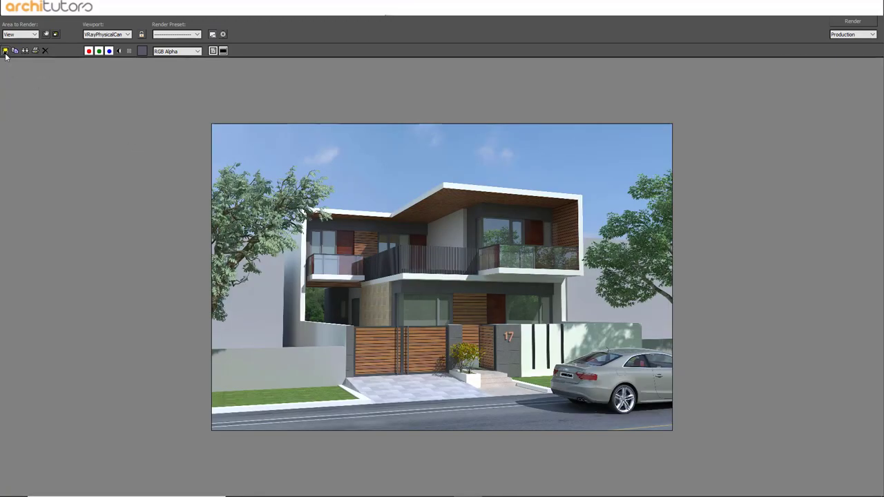
# Save the frame-buffer render to Desktop > 17 House project as JPEG '17 house render', quality 100.
pyautogui.click(5, 51)
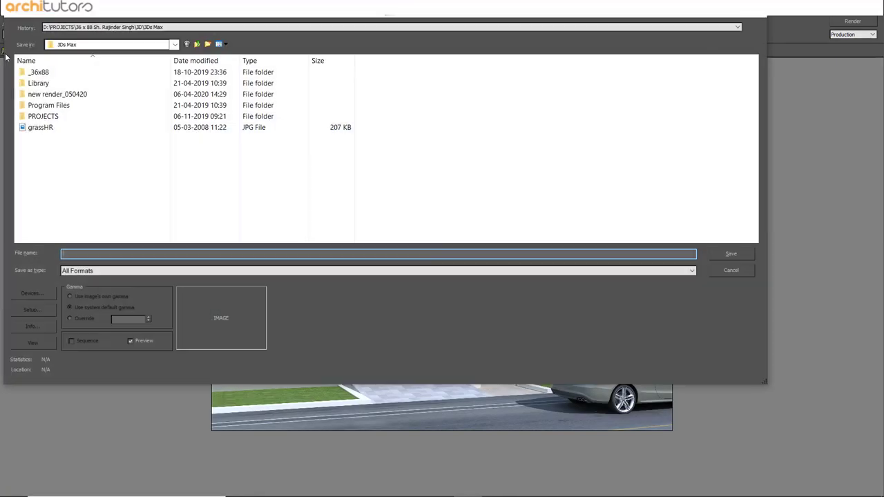
pyautogui.click(103, 44)
pyautogui.click(101, 58)
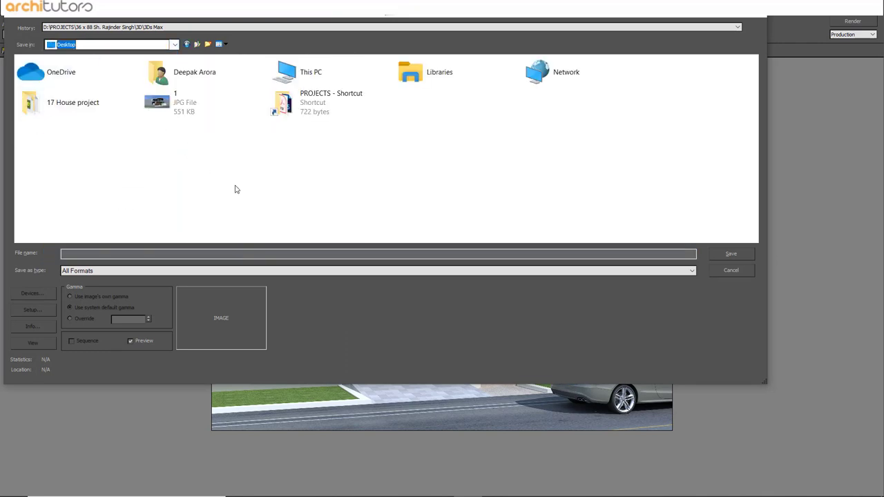
pyautogui.doubleClick(121, 110)
pyautogui.click(178, 271)
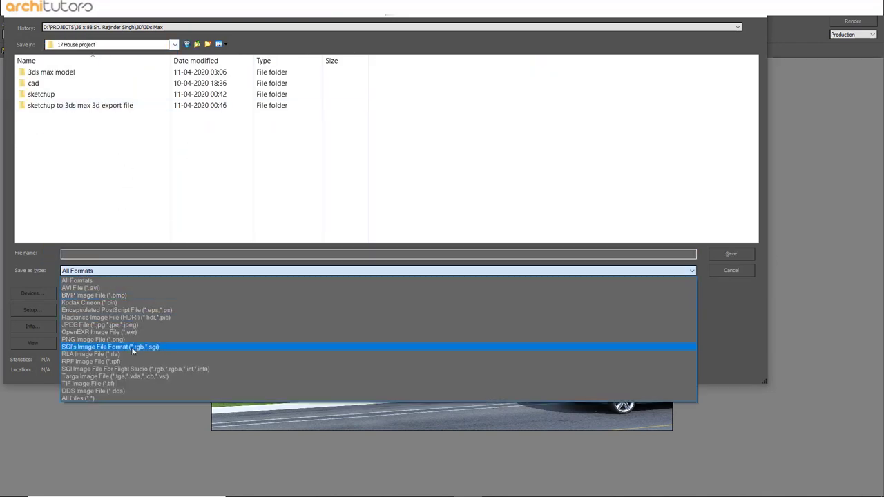
pyautogui.click(136, 326)
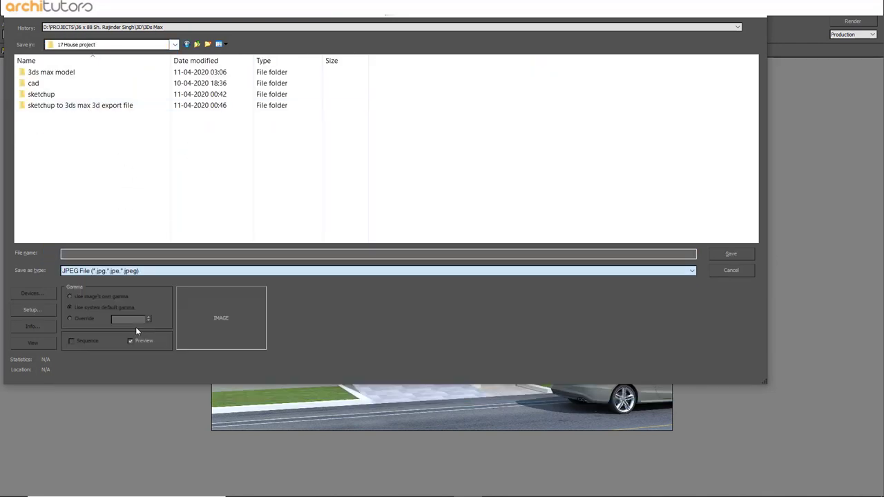
pyautogui.click(113, 253)
pyautogui.write('17 hous')
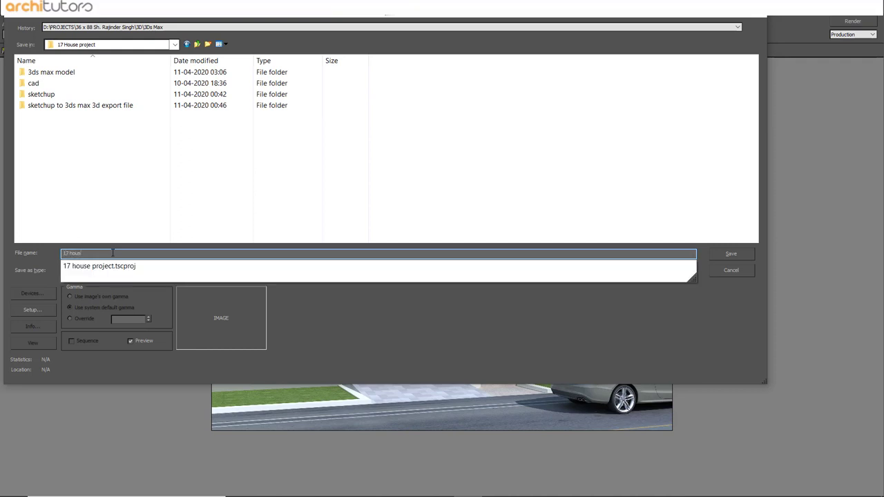
pyautogui.write('e render')
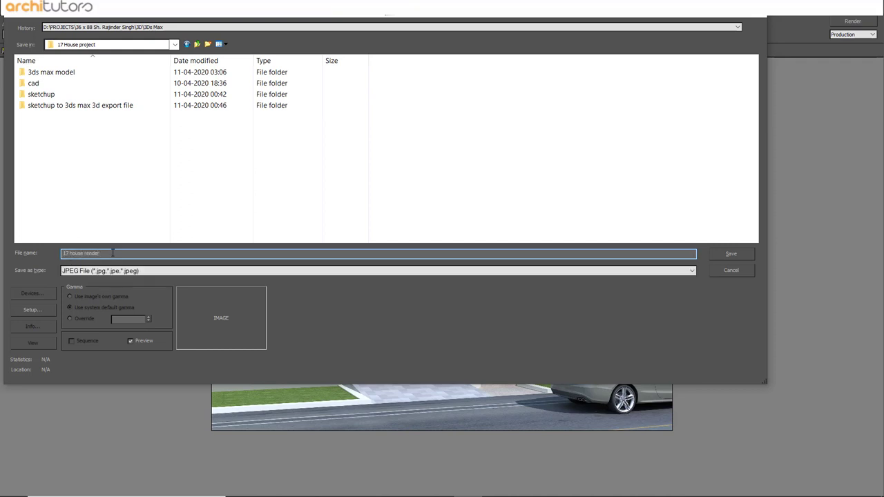
pyautogui.click(731, 254)
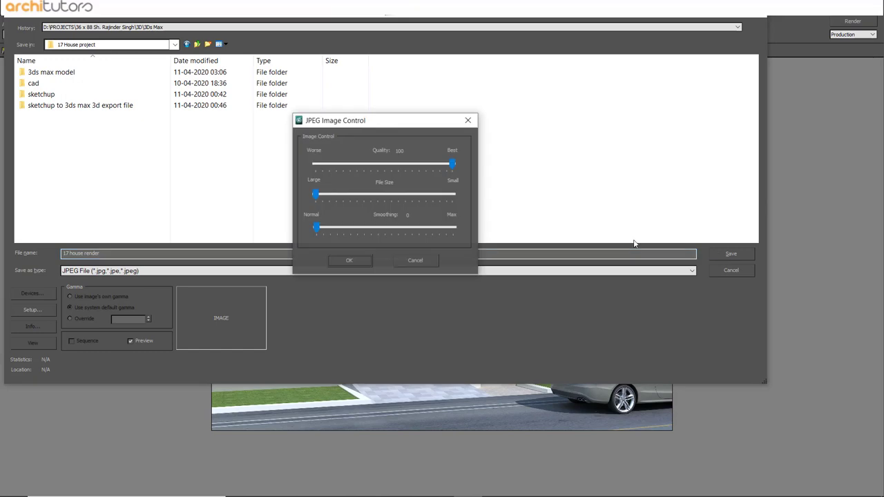
pyautogui.click(349, 260)
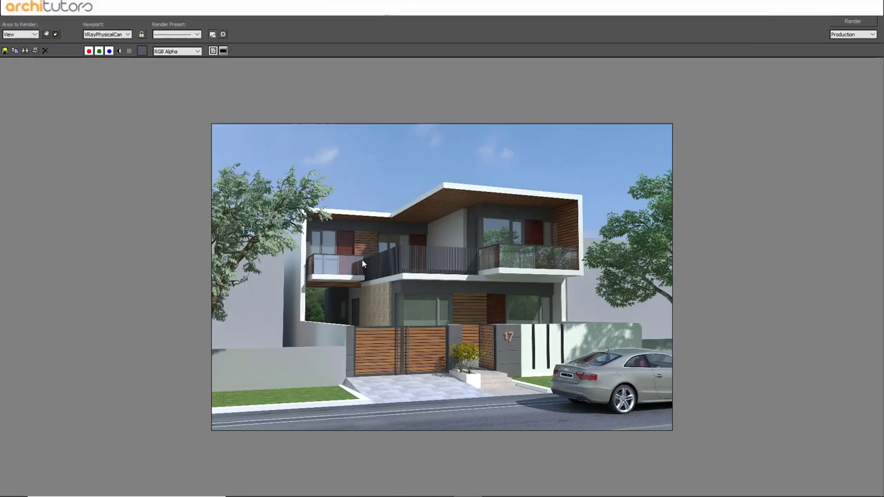